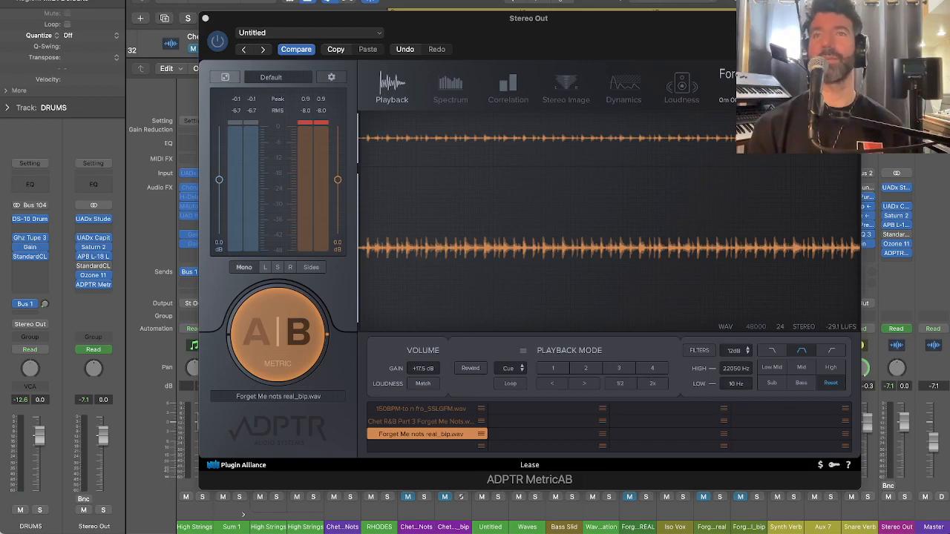
# Play the song and compare the mix with the reference track Forget Me nots real_bip.wav using the MetricAB A/B switch
pyautogui.press('space')
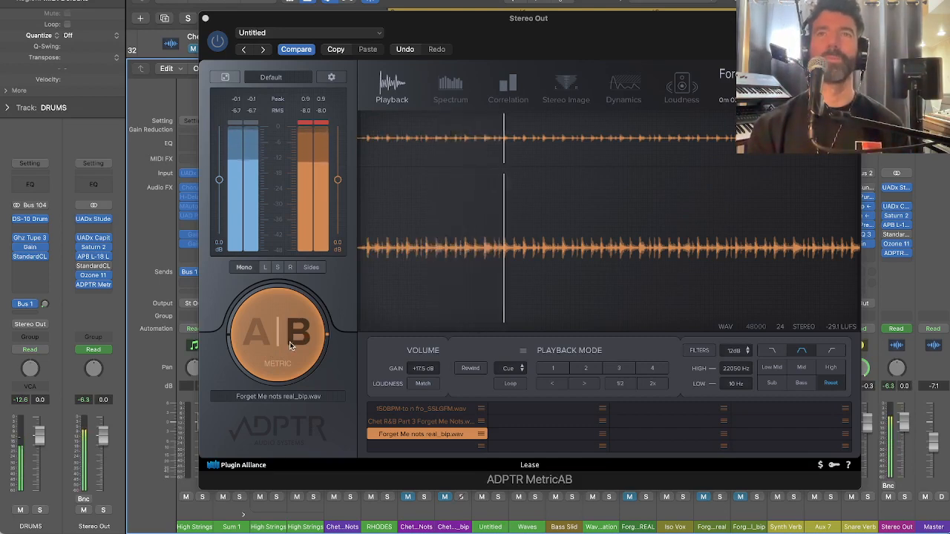
pyautogui.click(289, 341)
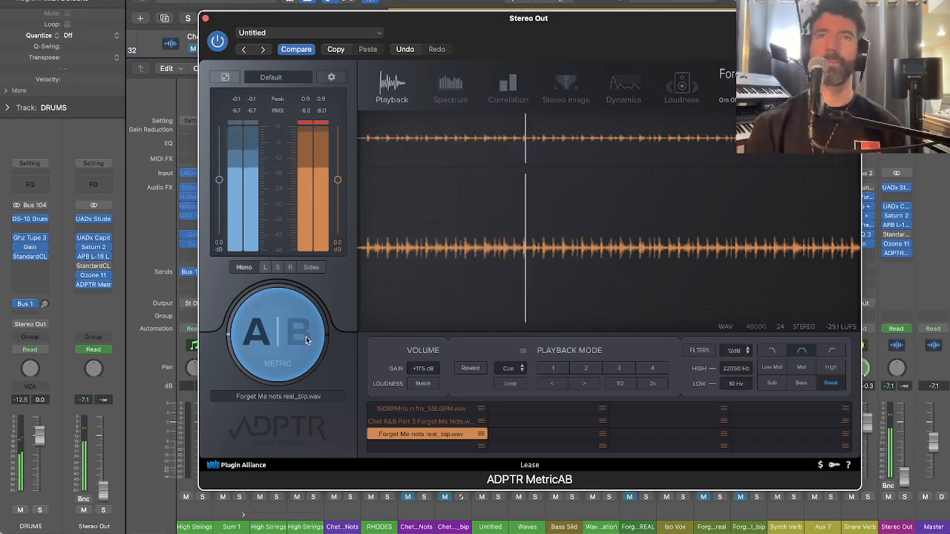
pyautogui.click(308, 339)
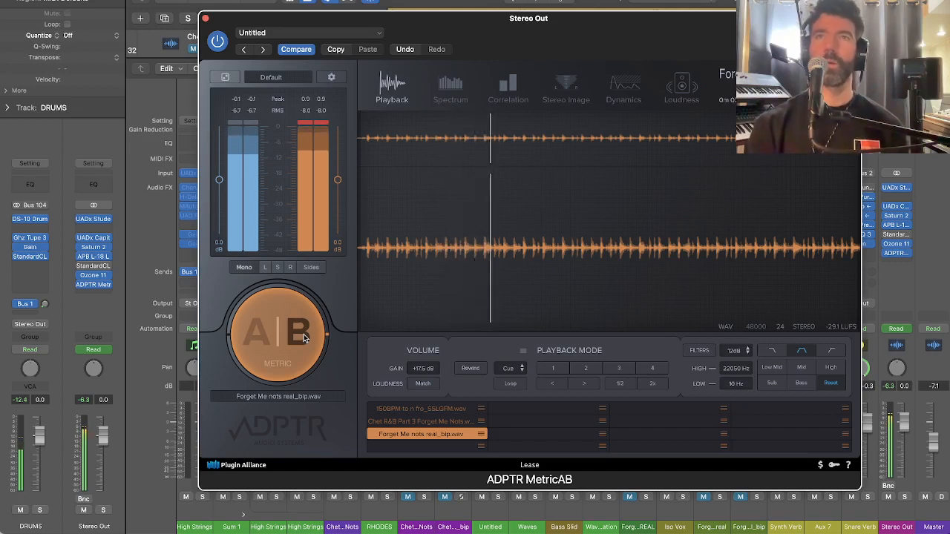
pyautogui.click(304, 338)
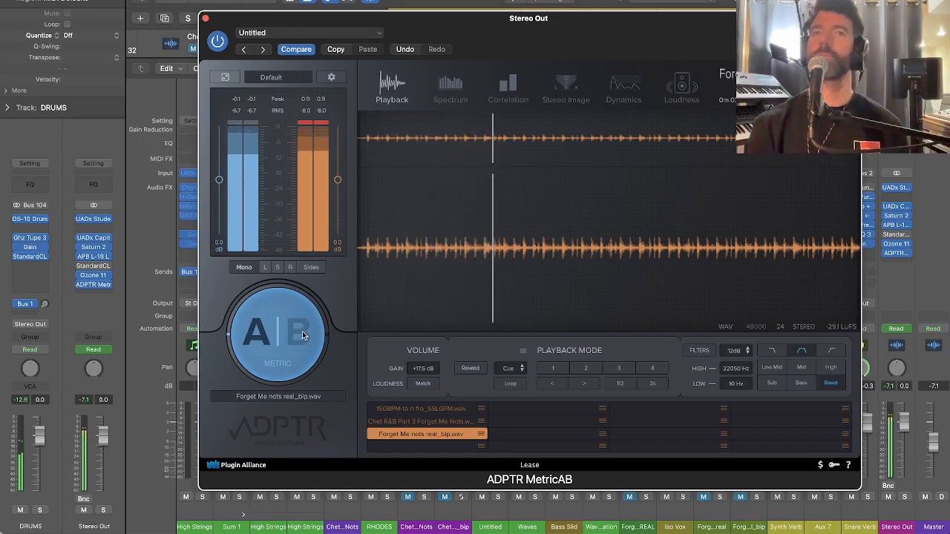
pyautogui.press('space')
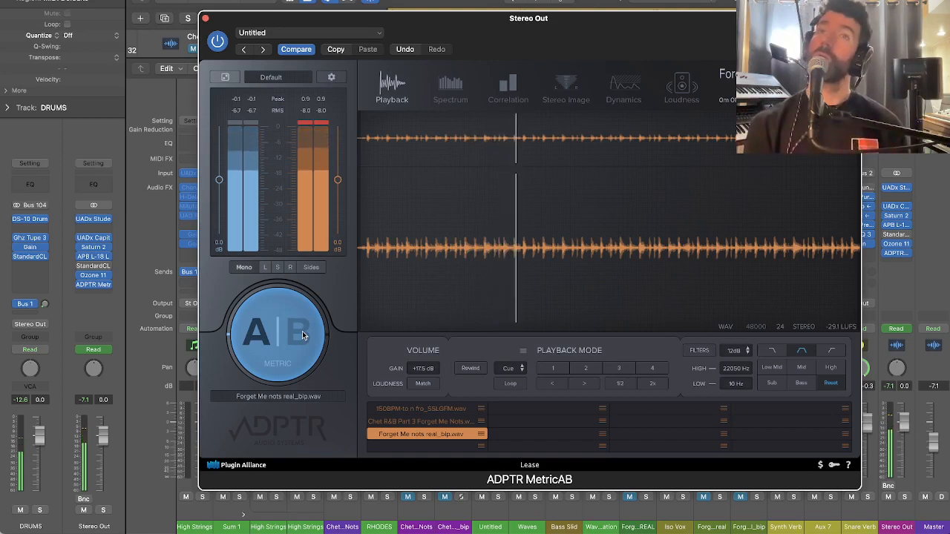
# Listen to the Iso Vox channel in solo with the MetricAB window moved aside, and end the solo
pyautogui.click(679, 513)
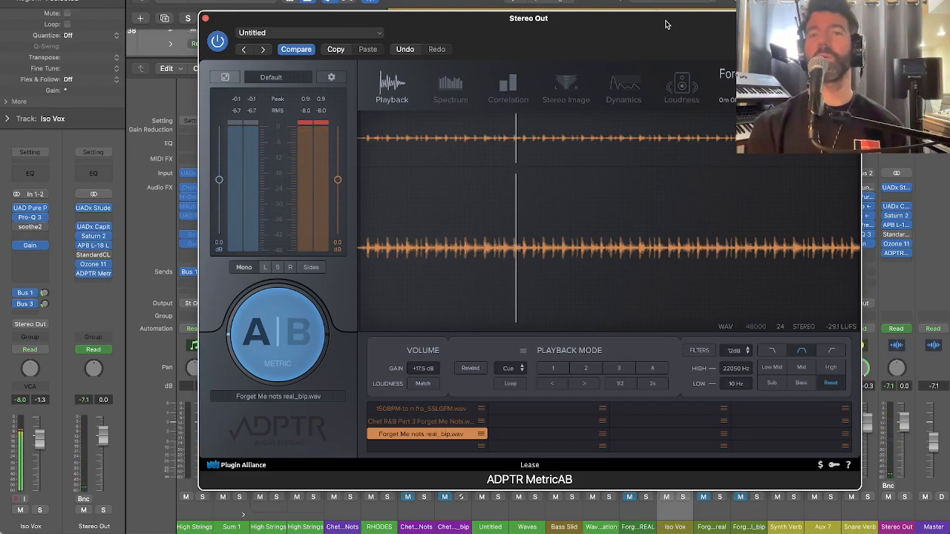
pyautogui.moveTo(653, 20); pyautogui.dragTo(511, 0)
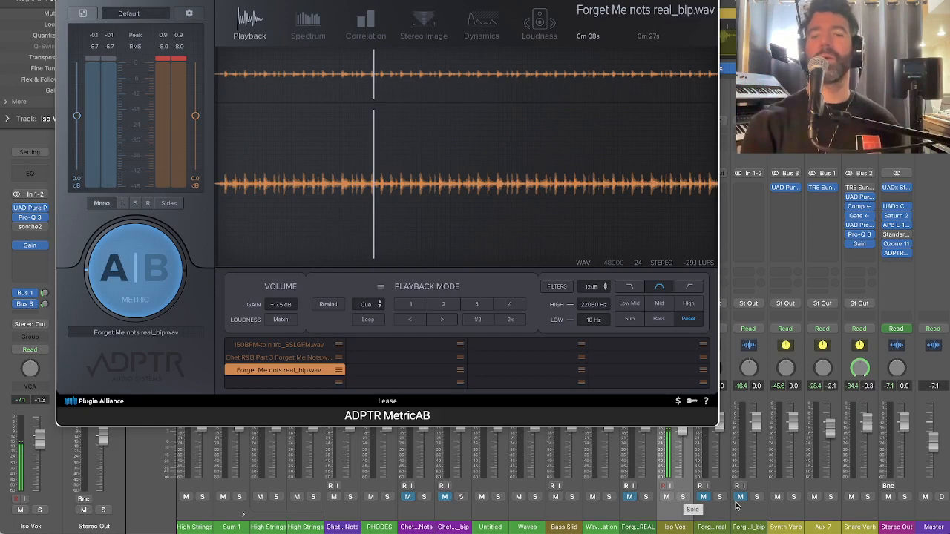
pyautogui.click(683, 497)
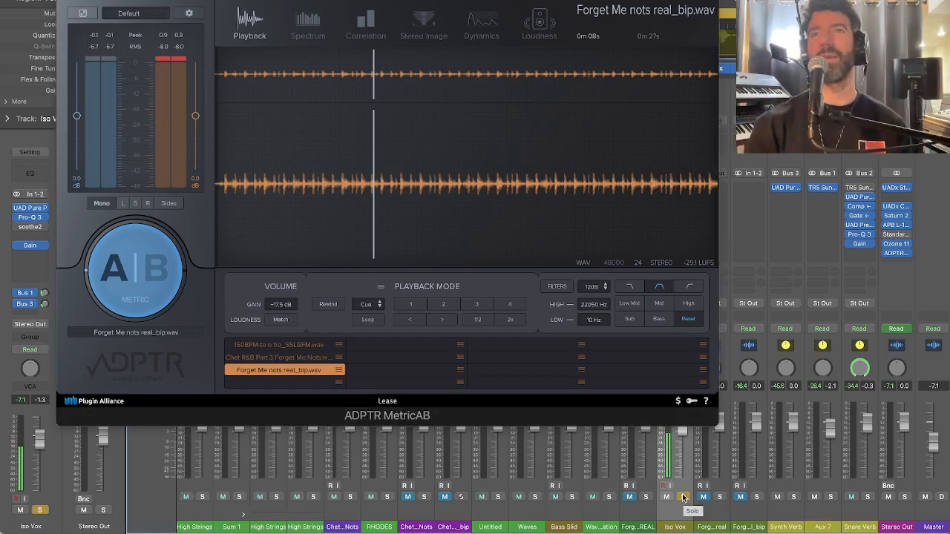
pyautogui.press('space')
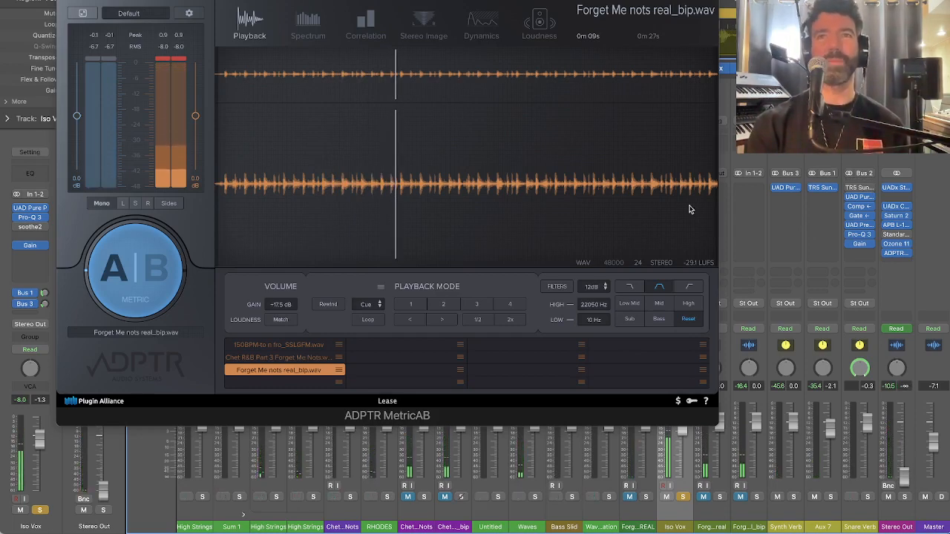
pyautogui.click(681, 497)
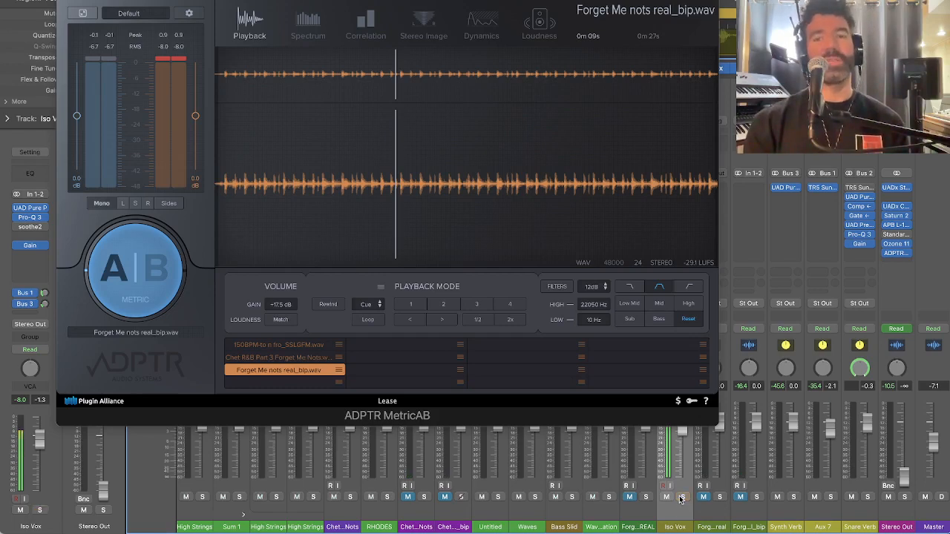
# Mute the Iso Vox channel and play the mix without it
pyautogui.click(666, 497)
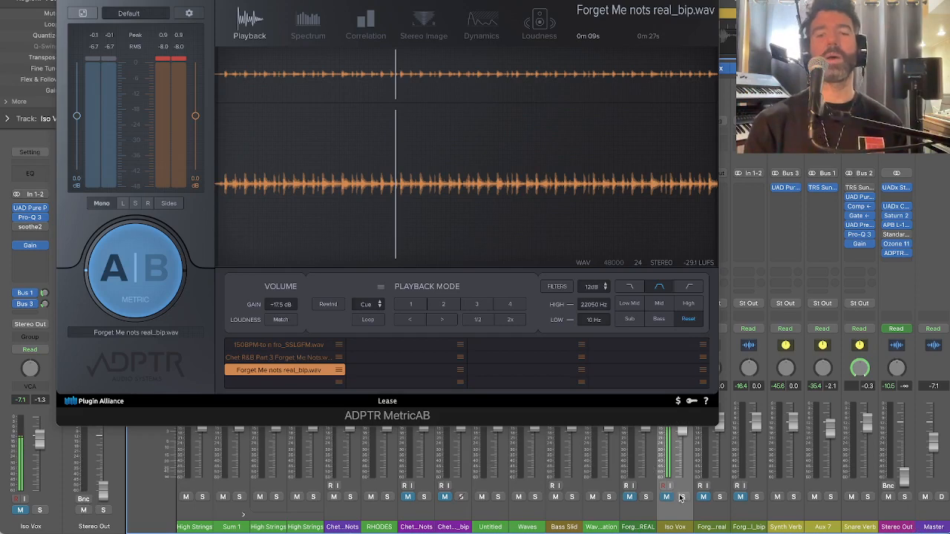
pyautogui.press('space')
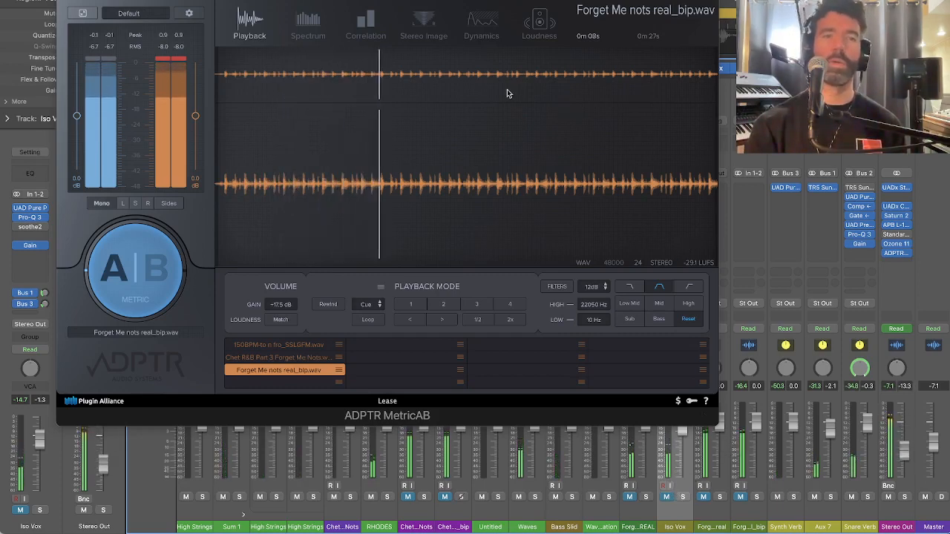
pyautogui.moveTo(385, 2); pyautogui.dragTo(335, 0)
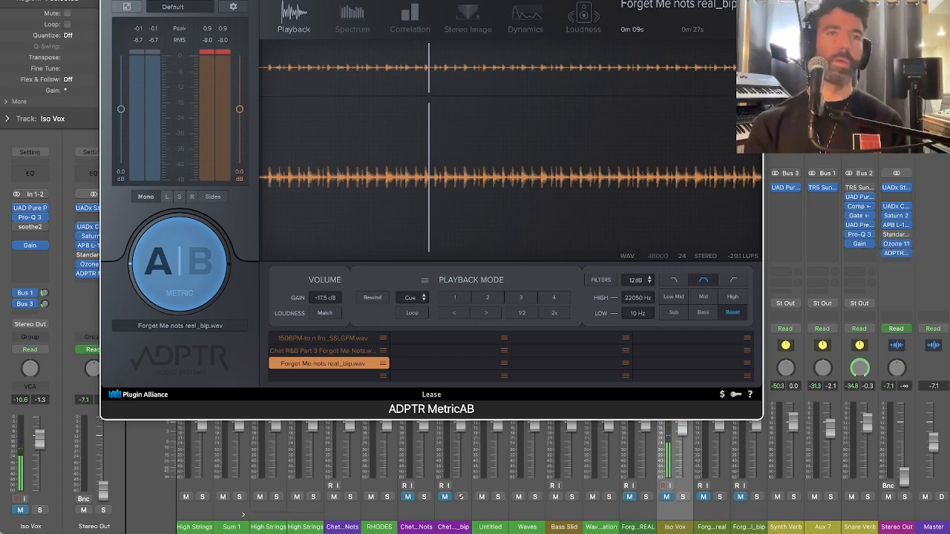
# Inspect the StandardCLIP settings on the Stereo Out channel and close the plug-in
pyautogui.moveTo(762, 141); pyautogui.dragTo(757, 141)
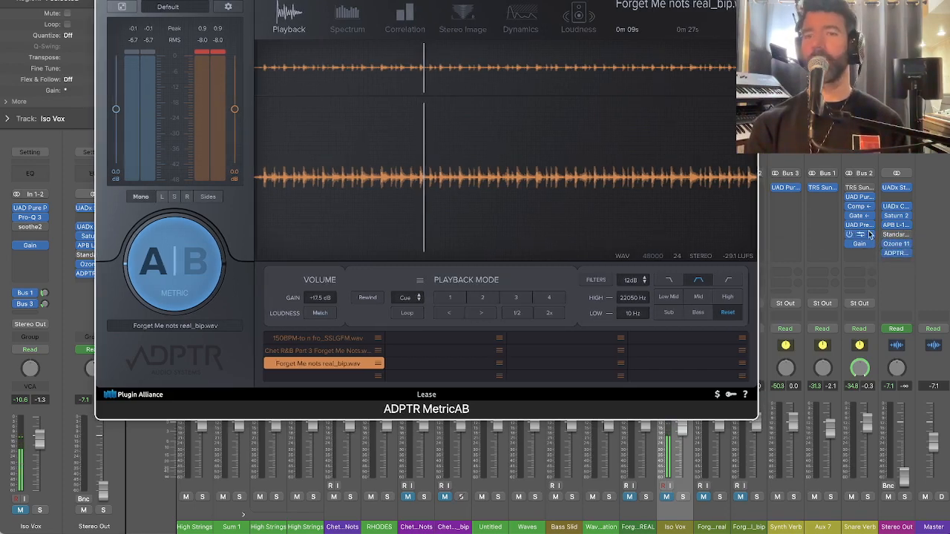
pyautogui.click(898, 236)
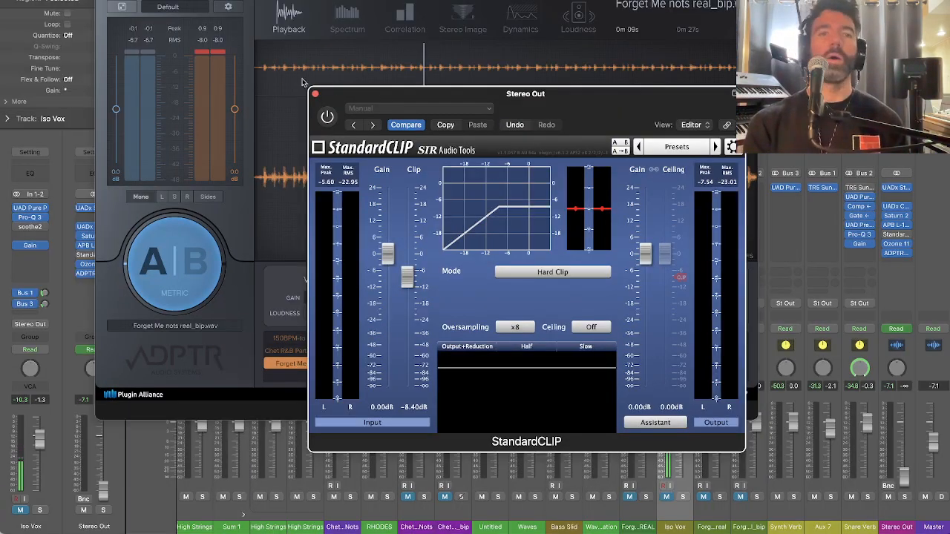
pyautogui.click(315, 95)
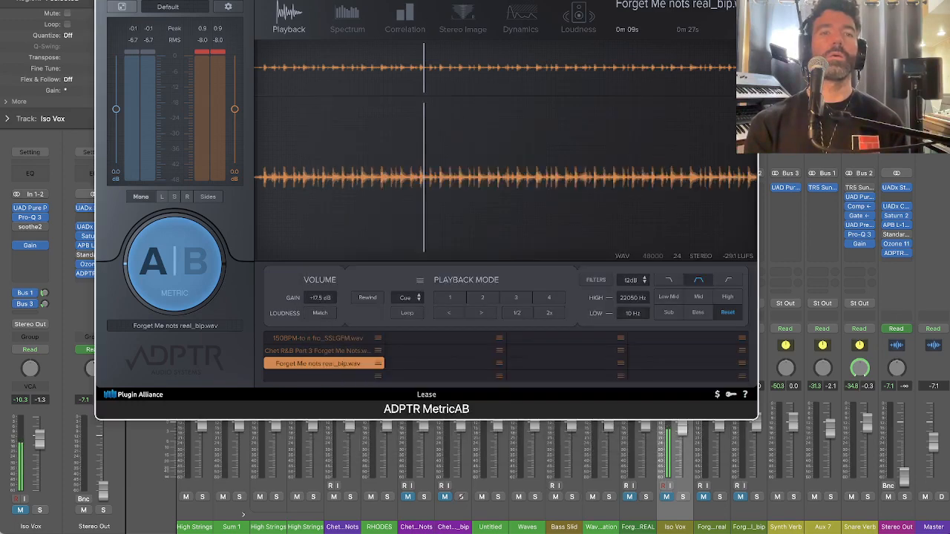
# Set MetricAB to the A source, collapse it to its compact view and move it off the mixer
pyautogui.moveTo(320, 1); pyautogui.dragTo(270, 11)
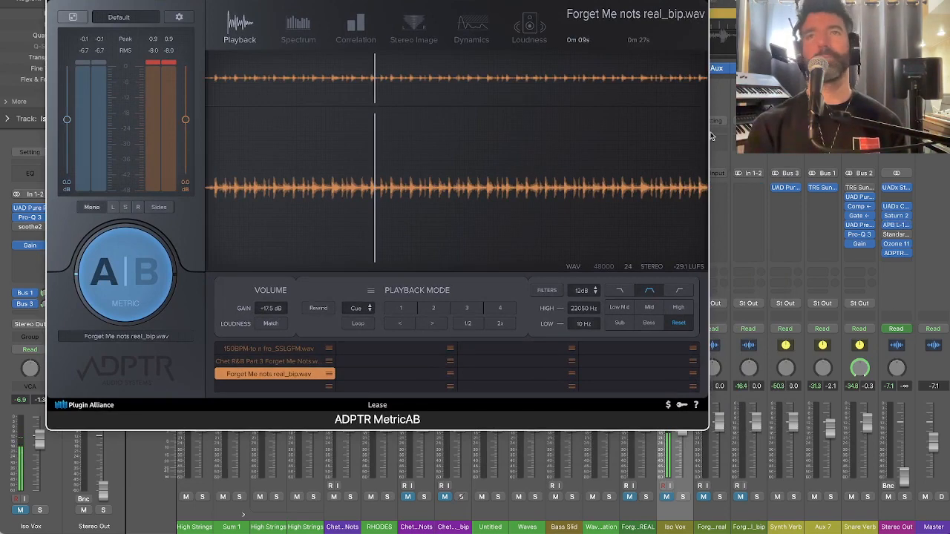
pyautogui.moveTo(356, 0); pyautogui.dragTo(425, 16)
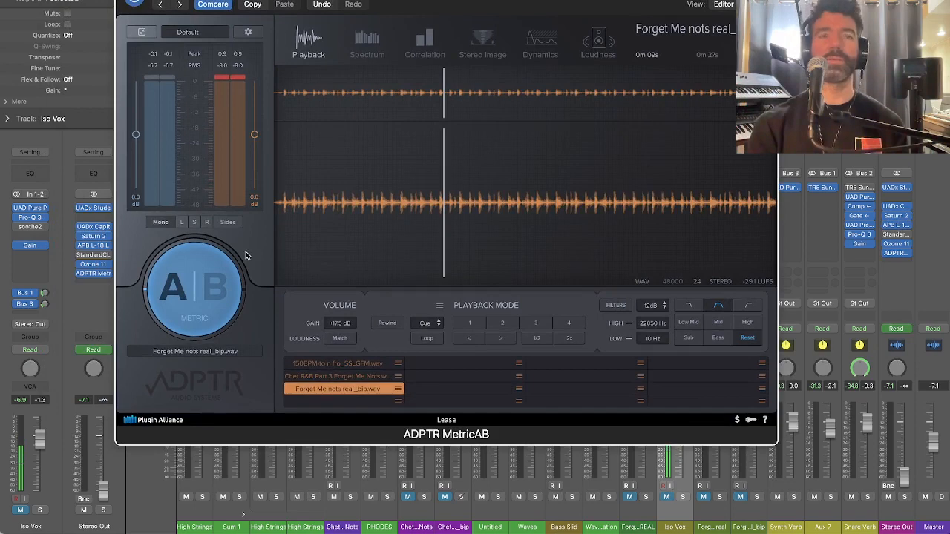
pyautogui.click(189, 281)
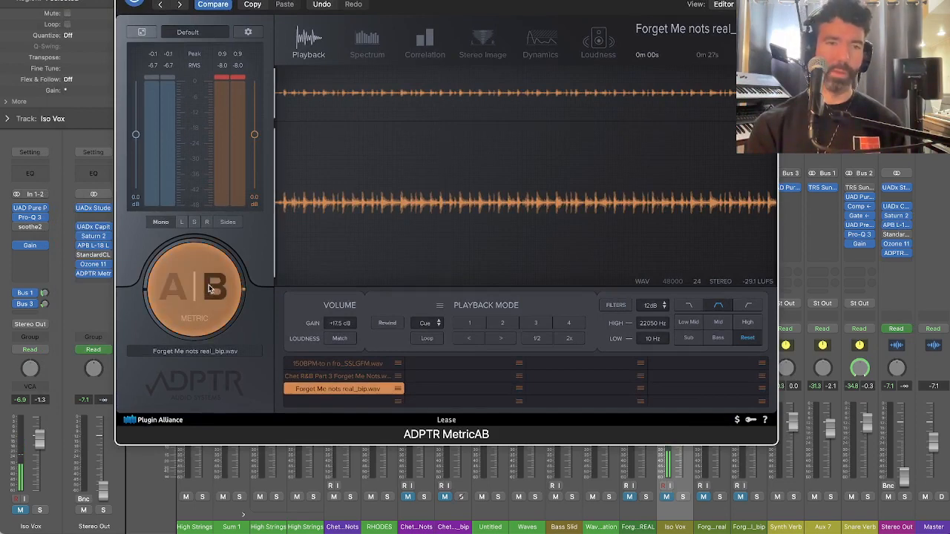
pyautogui.click(209, 284)
pyautogui.moveTo(165, 0); pyautogui.dragTo(164, 12)
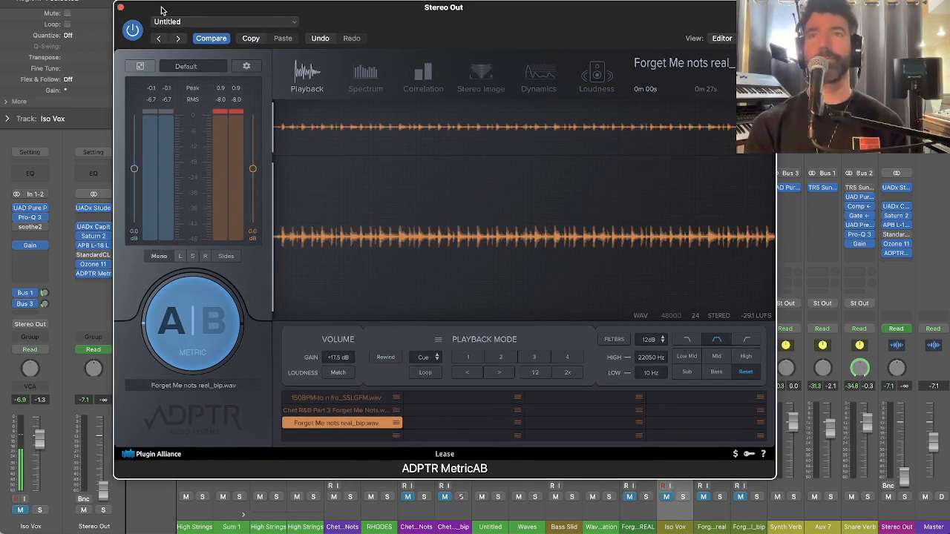
pyautogui.moveTo(127, 9); pyautogui.dragTo(132, 11)
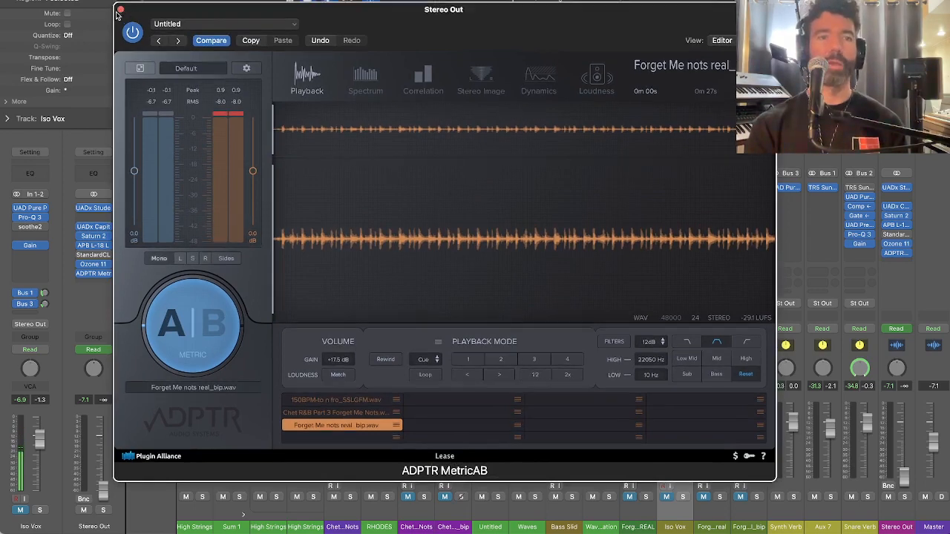
pyautogui.click(144, 70)
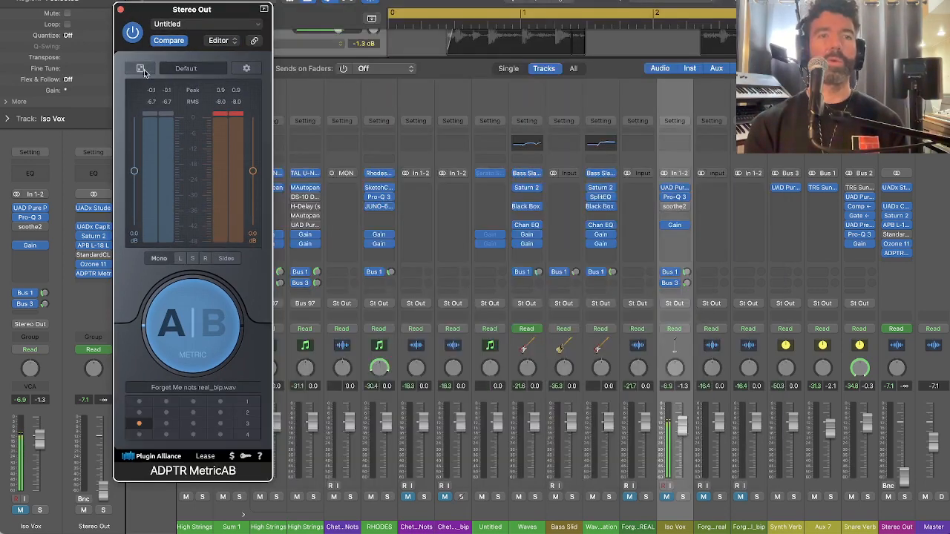
pyautogui.moveTo(197, 16); pyautogui.dragTo(949, 111)
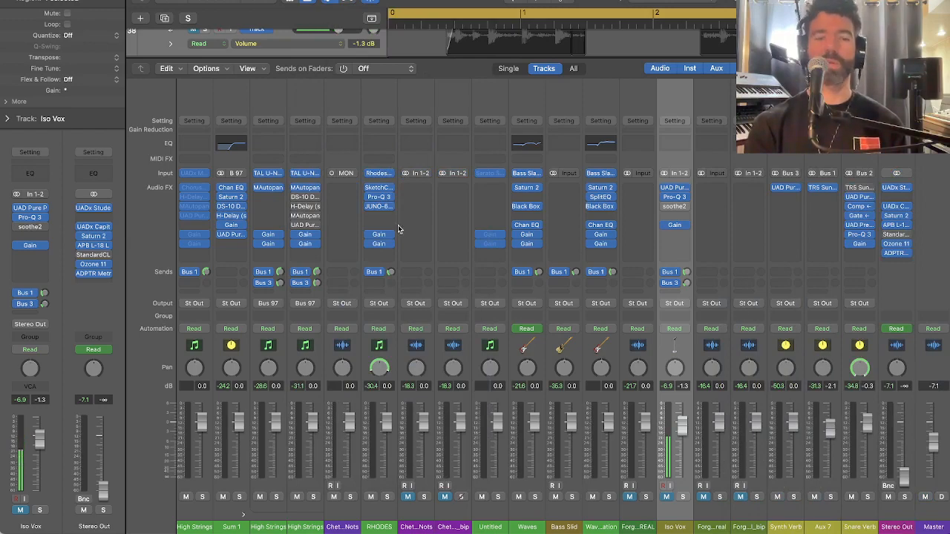
# Hide the mixer and show the full track list, from DRUMS down to Stereo Out, in the Tracks area
pyautogui.press('x')
pyautogui.scroll(20, 506, 233)
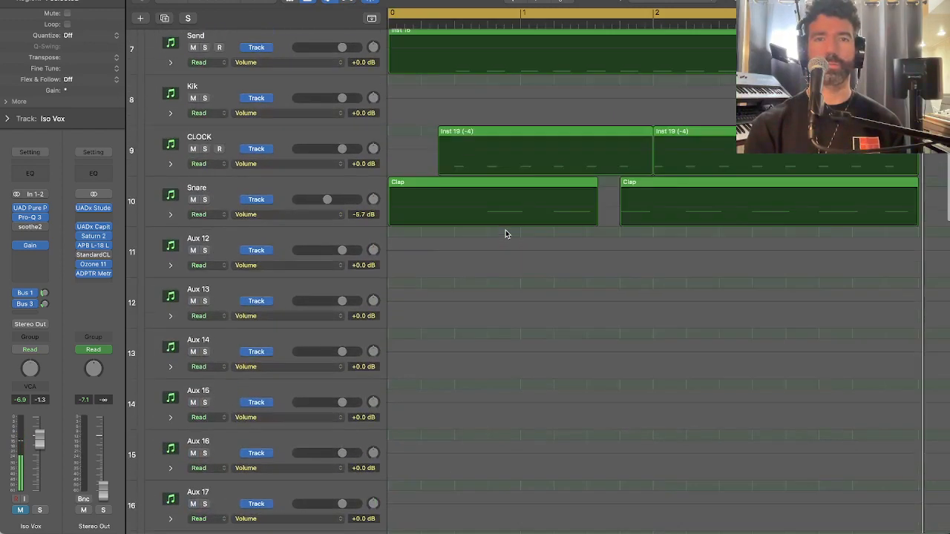
pyautogui.press('super+Up')
pyautogui.press('super+Up')
pyautogui.press('super+Up')
pyautogui.press('super+Up')
pyautogui.press('super+Up')
pyautogui.press('super+Up')
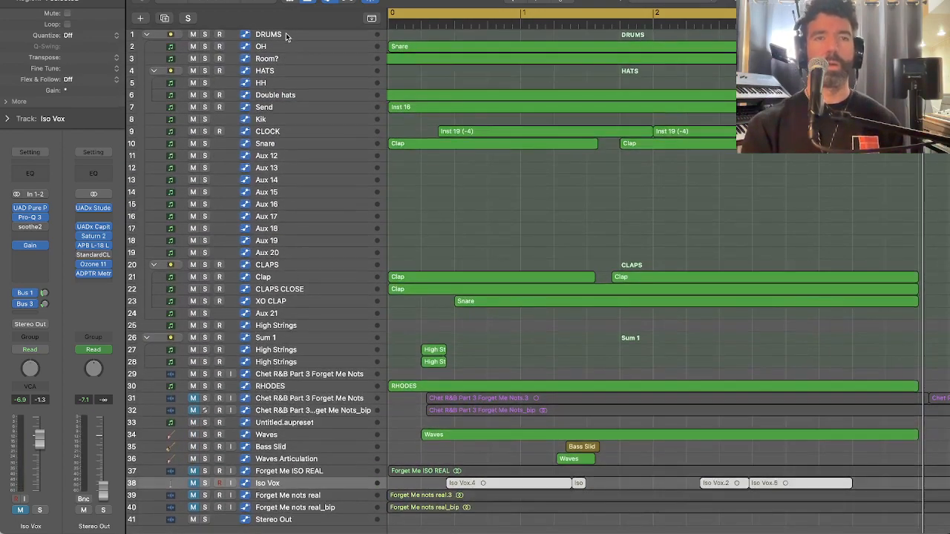
# Solo the DRUMS track stack and play back its four-bar loop
pyautogui.click(258, 37)
pyautogui.click(204, 35)
pyautogui.press('space')
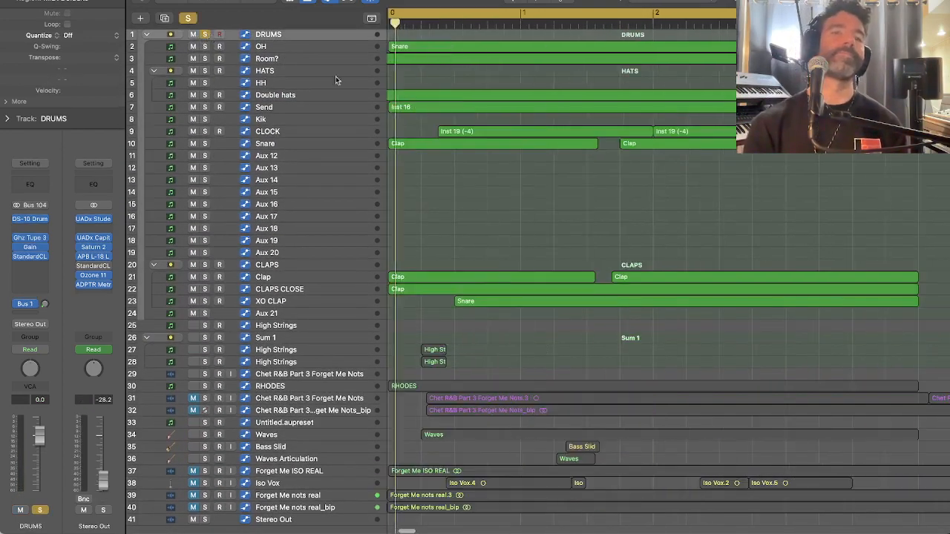
pyautogui.press('super+Left')
pyautogui.press('super+Left')
pyautogui.press('super+Left')
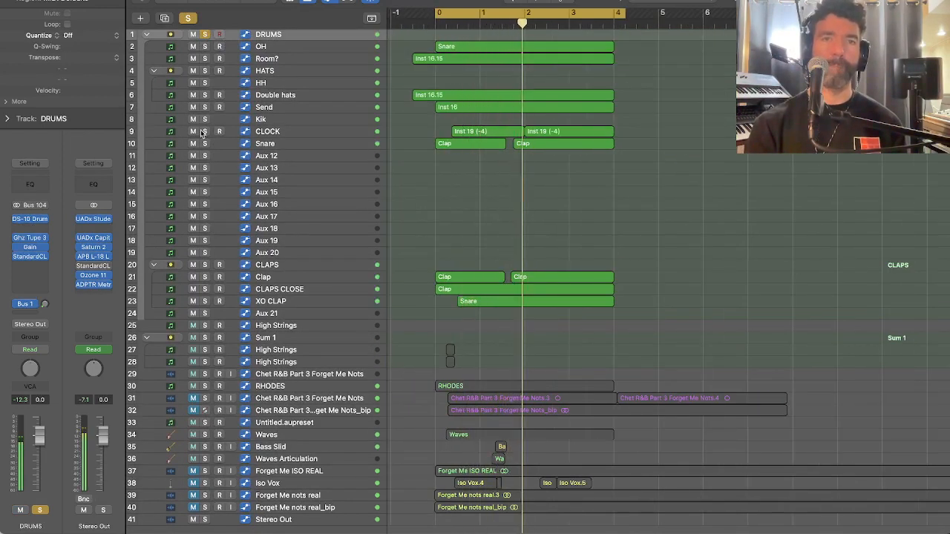
pyautogui.hscroll(-3, 519, 76)
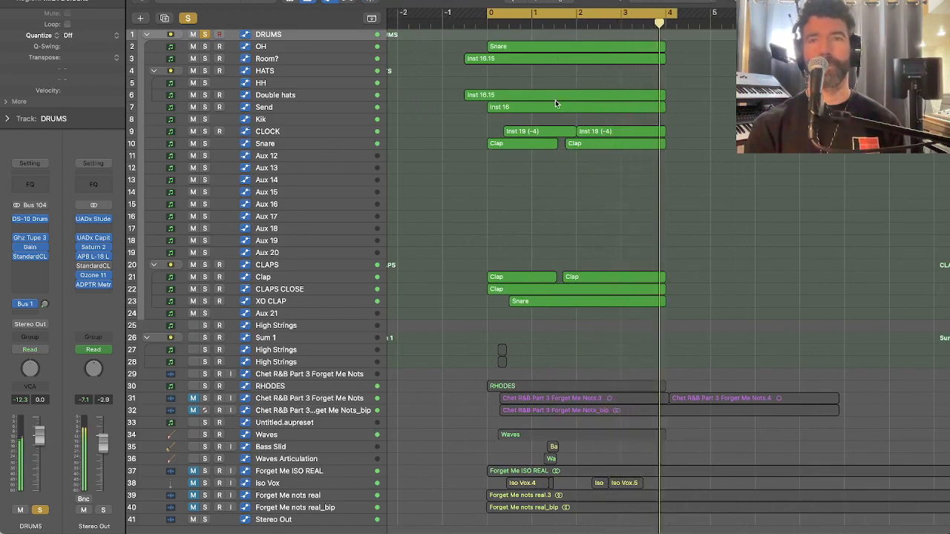
pyautogui.press('space')
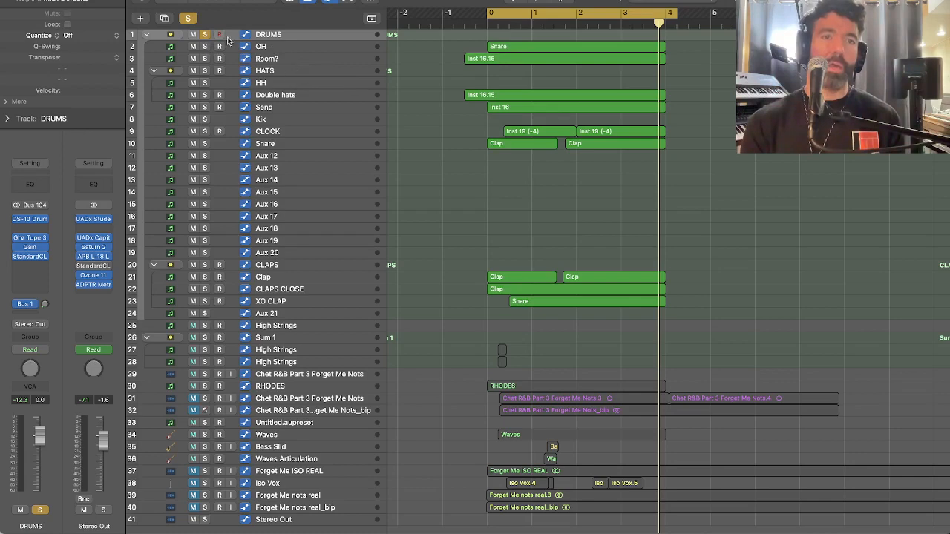
# Listen to the HATS stack in solo during playback, and return to the full drum group
pyautogui.click(206, 71)
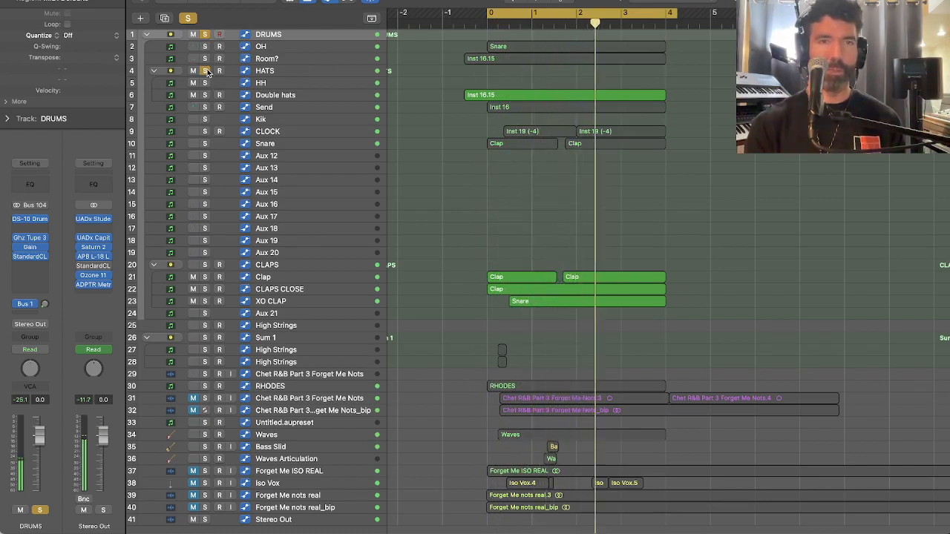
pyautogui.click(207, 69)
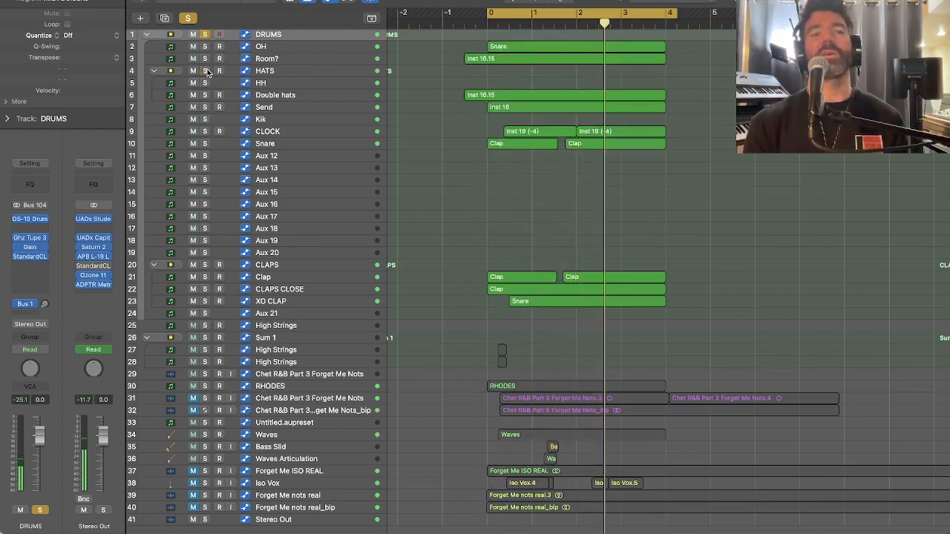
# Look at the HH and Double hats channel strips and solo only the HH track instead of the whole DRUMS stack
pyautogui.click(294, 83)
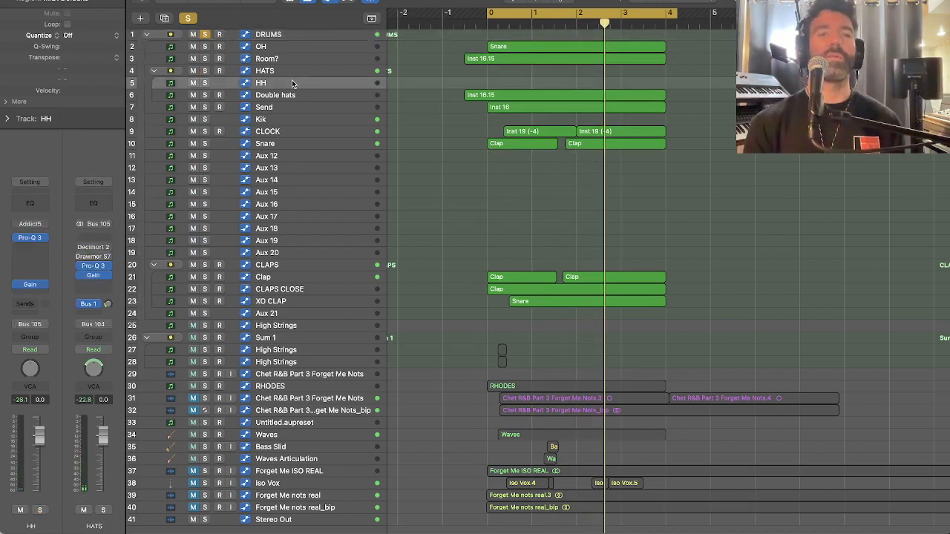
pyautogui.click(299, 96)
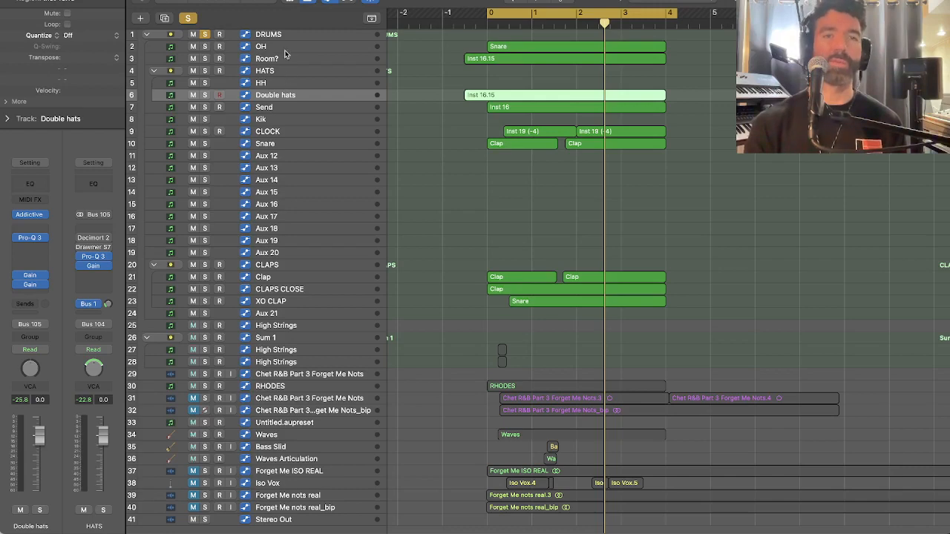
pyautogui.click(304, 84)
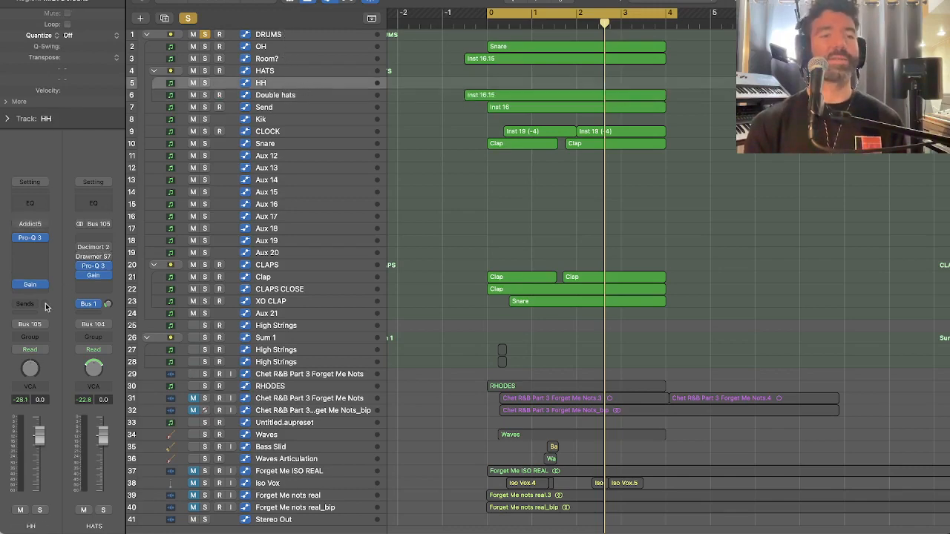
pyautogui.click(40, 511)
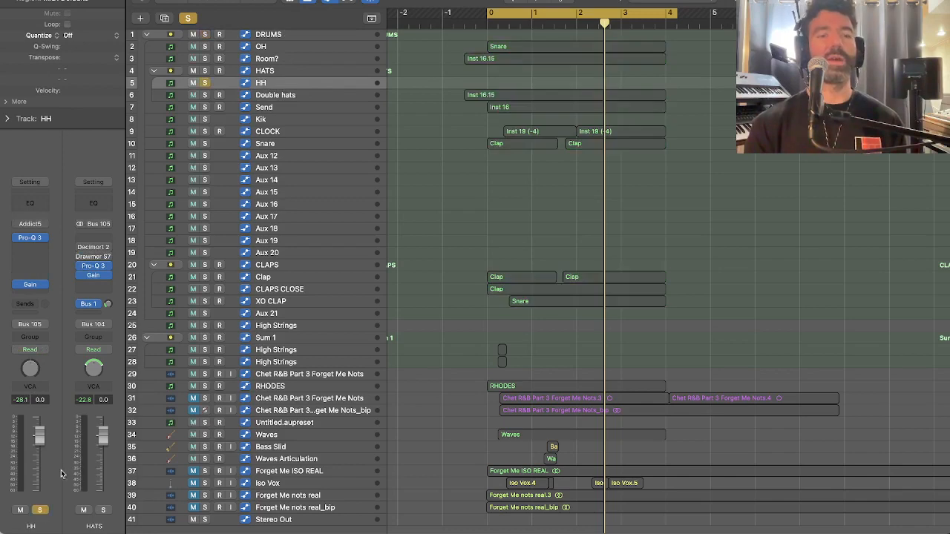
# Play the HH track in solo from the start, and listen to the full mix with its solo off
pyautogui.press('Return')
pyautogui.press('space')
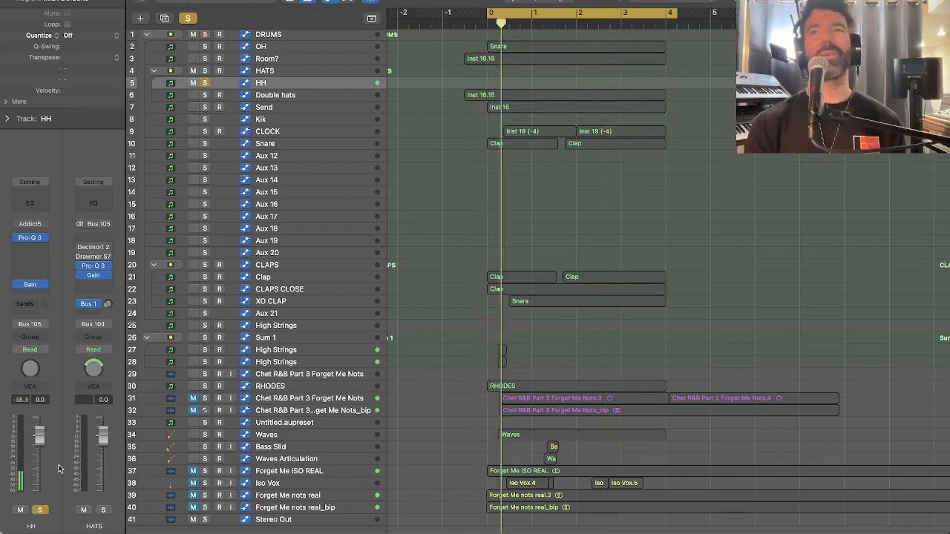
pyautogui.click(41, 511)
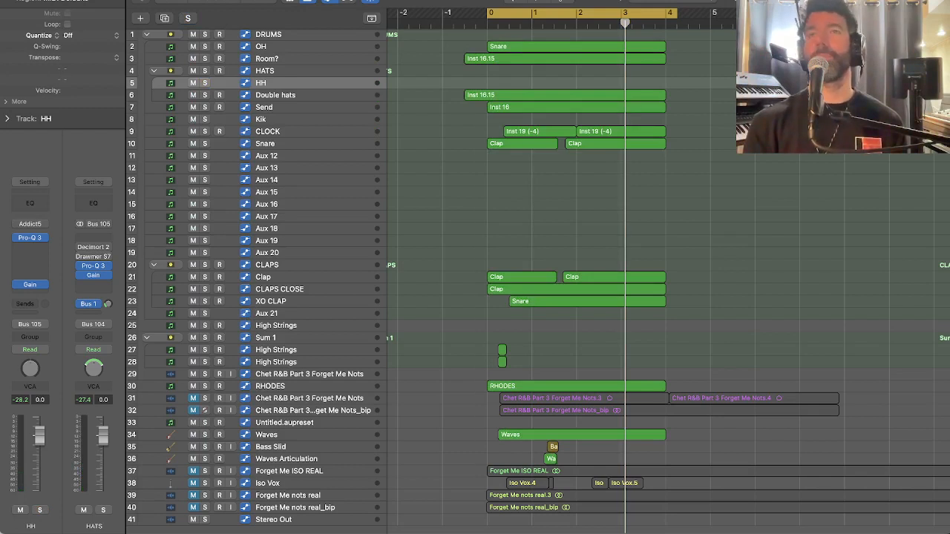
pyautogui.press('space')
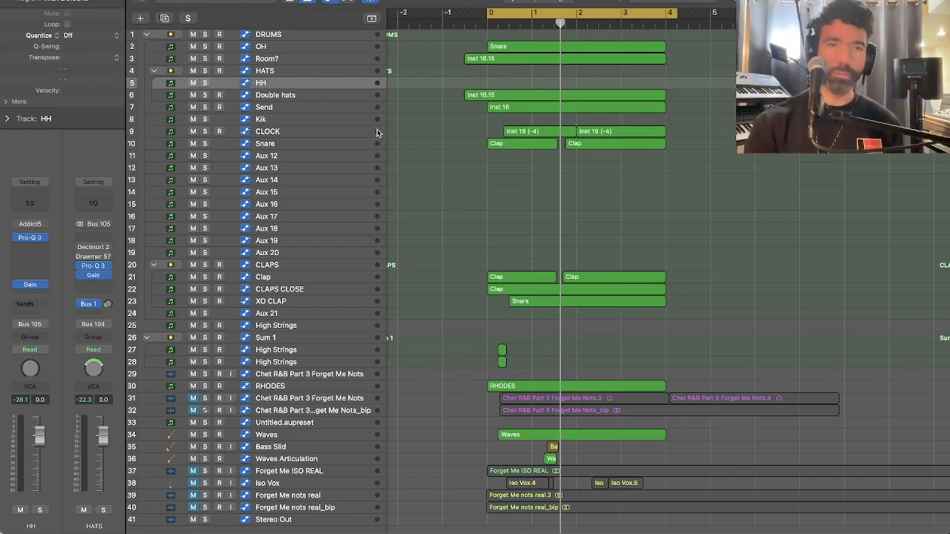
# Solo the HH track again and play back its hi-hat part alone
pyautogui.click(206, 83)
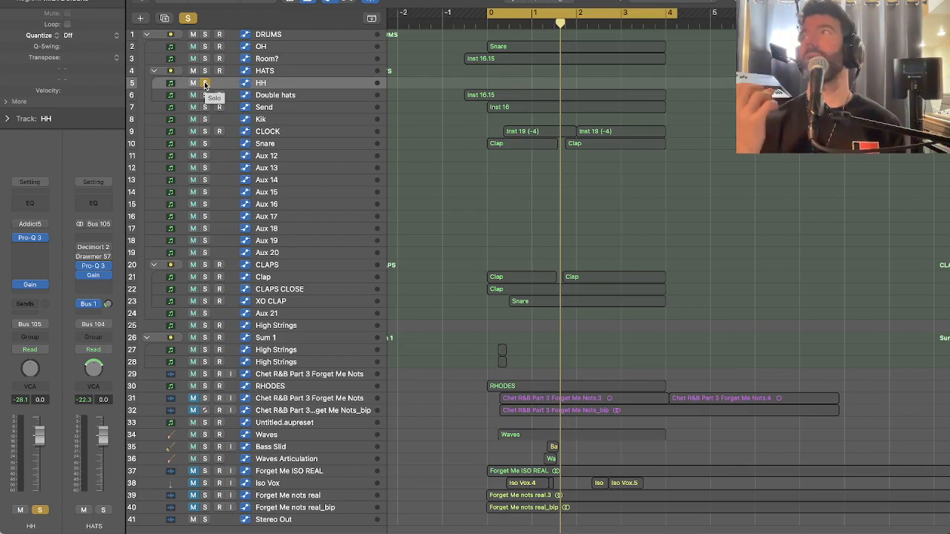
pyautogui.click(204, 84)
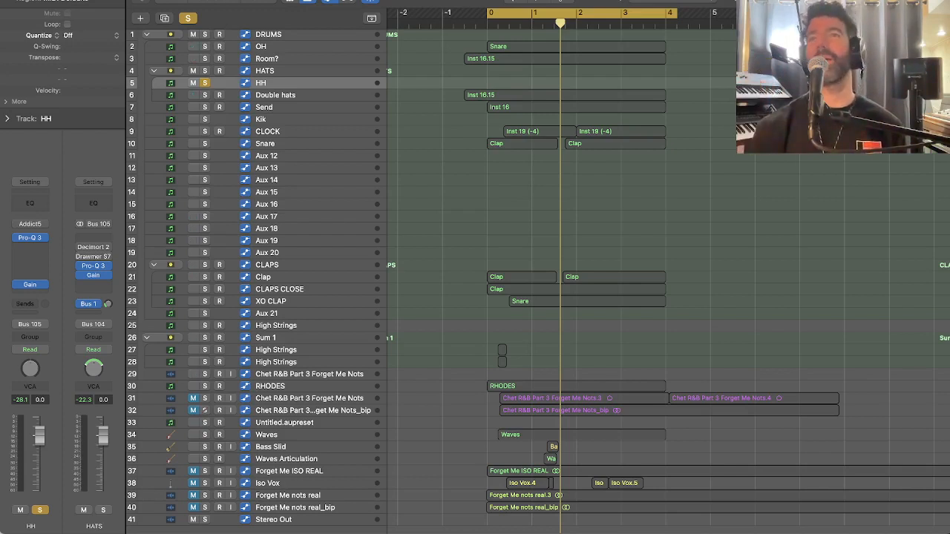
pyautogui.press('space')
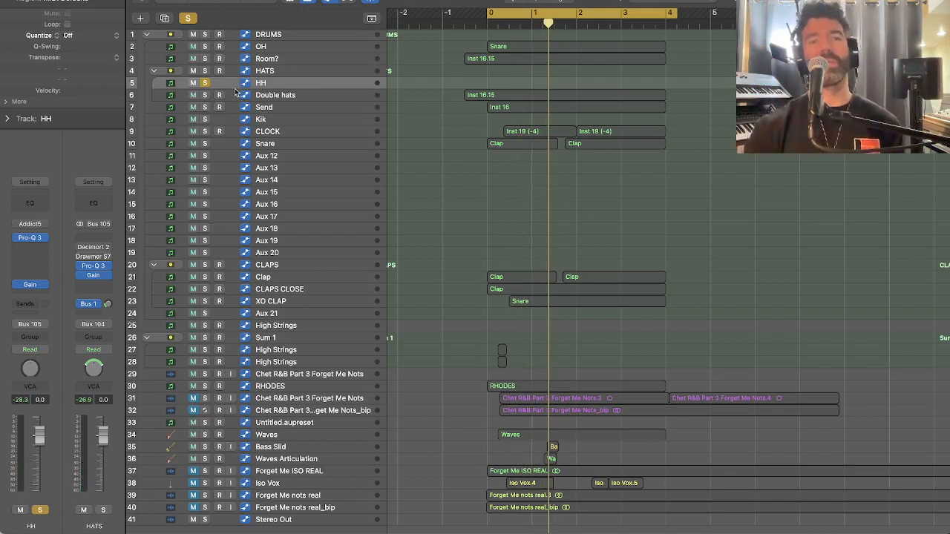
# Switch the solo from HH to the Double hats track, play it back, and solo the HATS stack with it
pyautogui.click(205, 83)
pyautogui.click(205, 95)
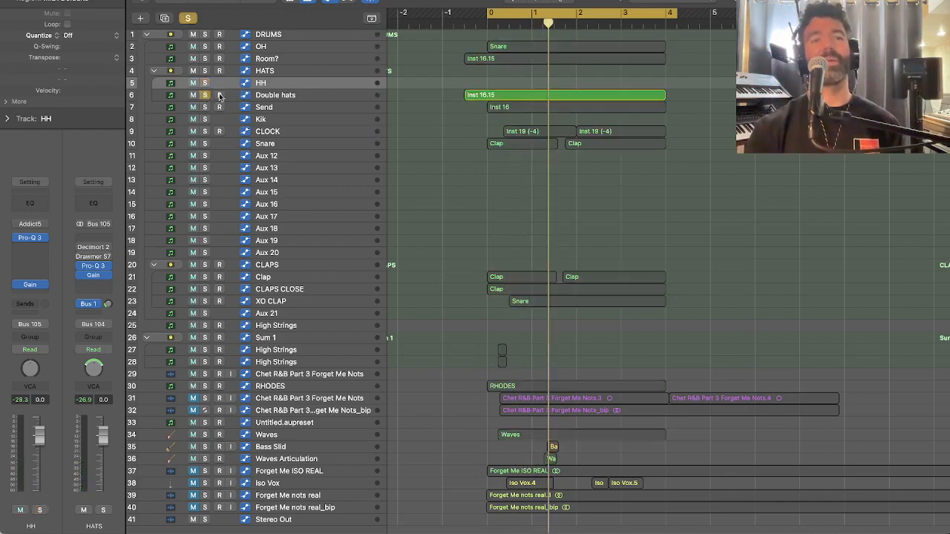
pyautogui.click(314, 95)
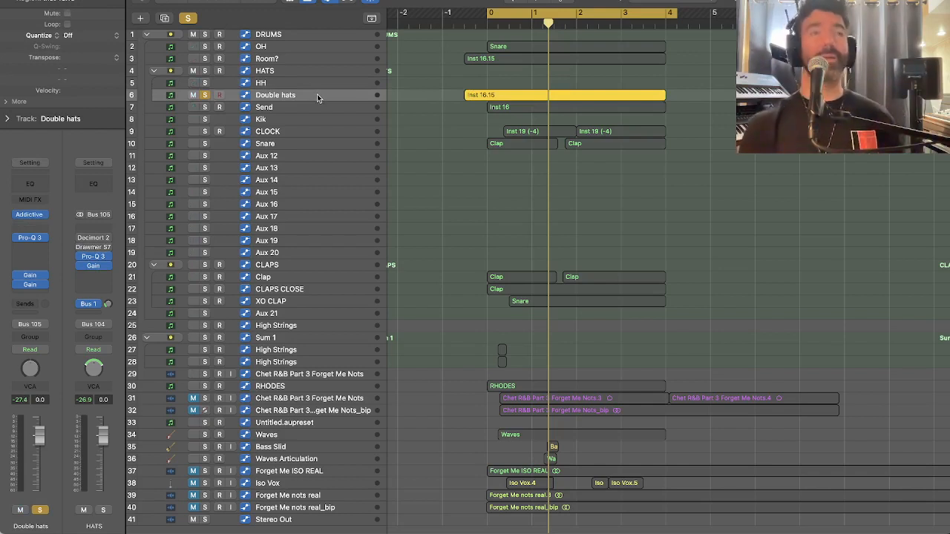
pyautogui.press('space')
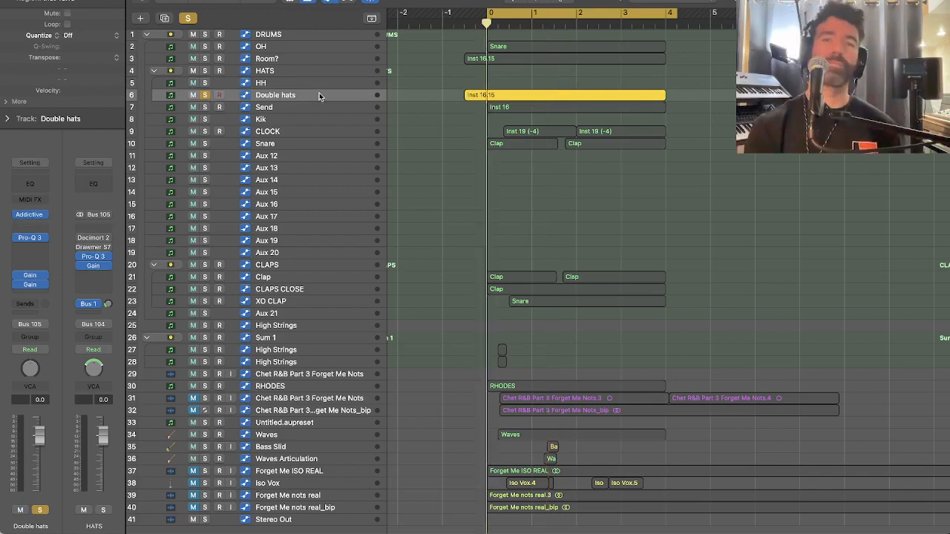
pyautogui.click(205, 71)
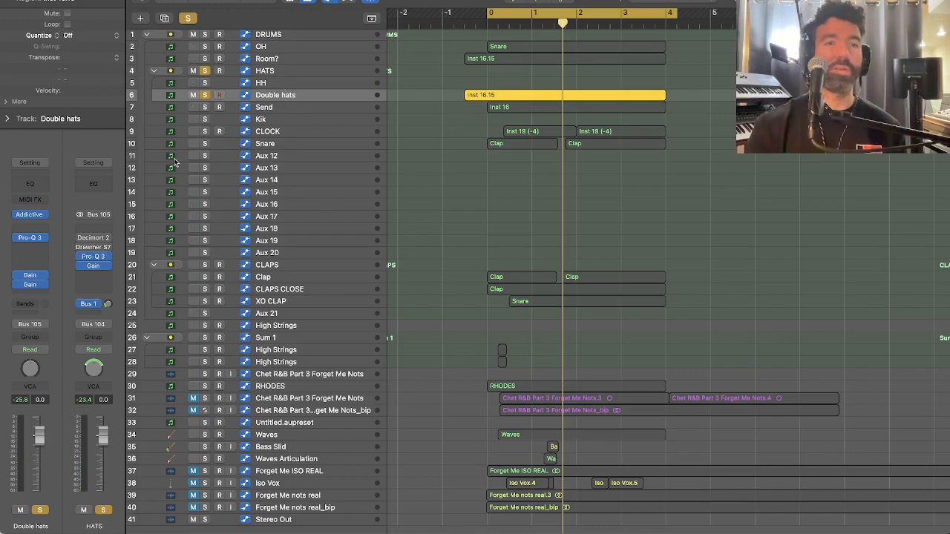
# Open the Addictive Drums 2 instrument on the Double hats track and play back its hi-hat sound
pyautogui.click(30, 214)
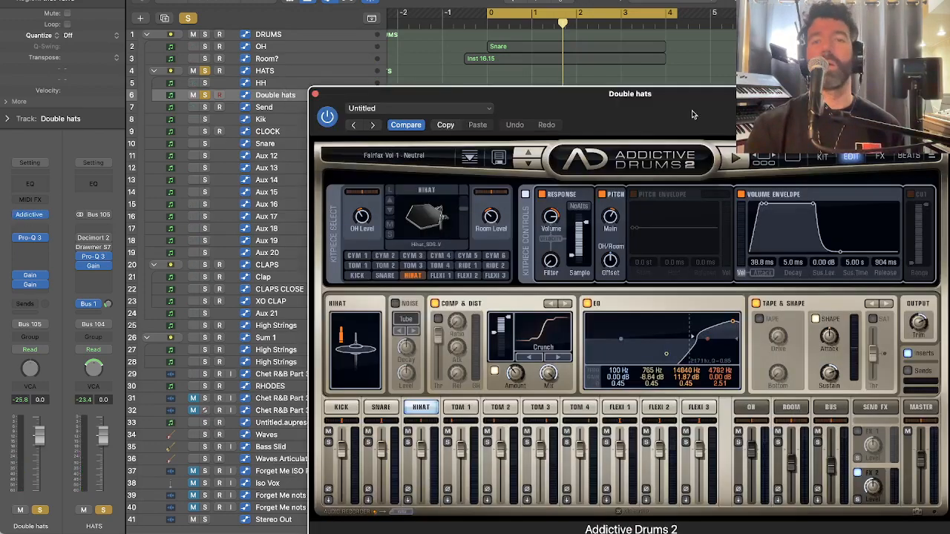
pyautogui.moveTo(694, 113); pyautogui.dragTo(526, 63)
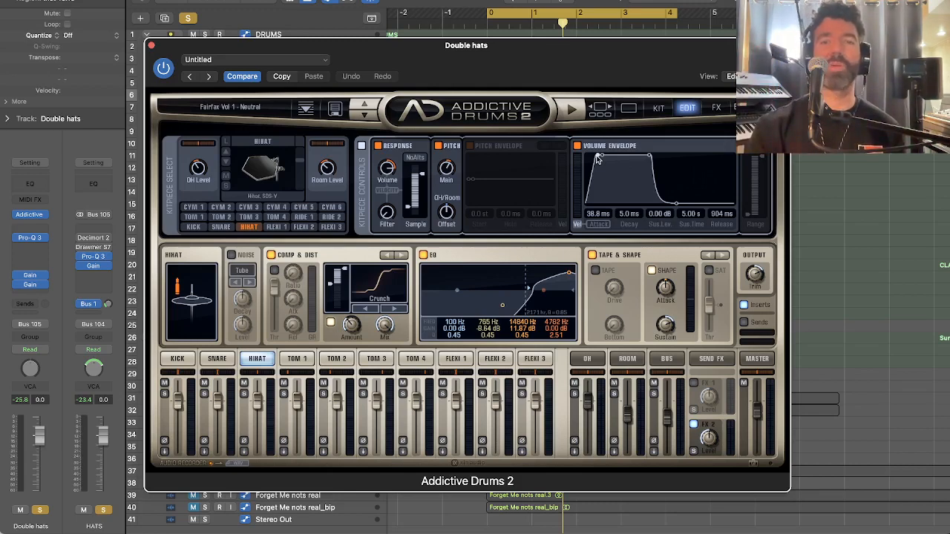
pyautogui.press('space')
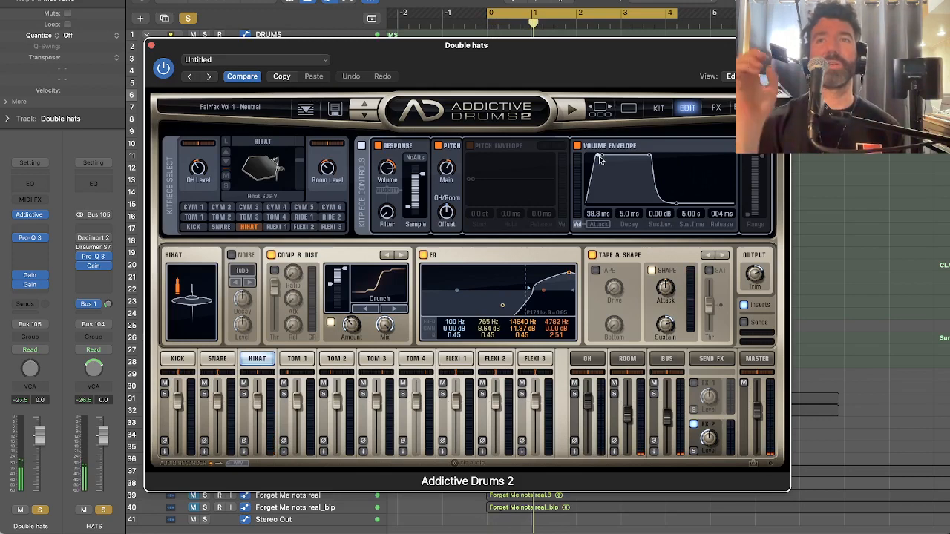
# Try the hi-hat's volume envelope attack at 0 ms and 105 ms, settle on 66.7 ms, and close the instrument
pyautogui.moveTo(600, 159); pyautogui.dragTo(588, 158)
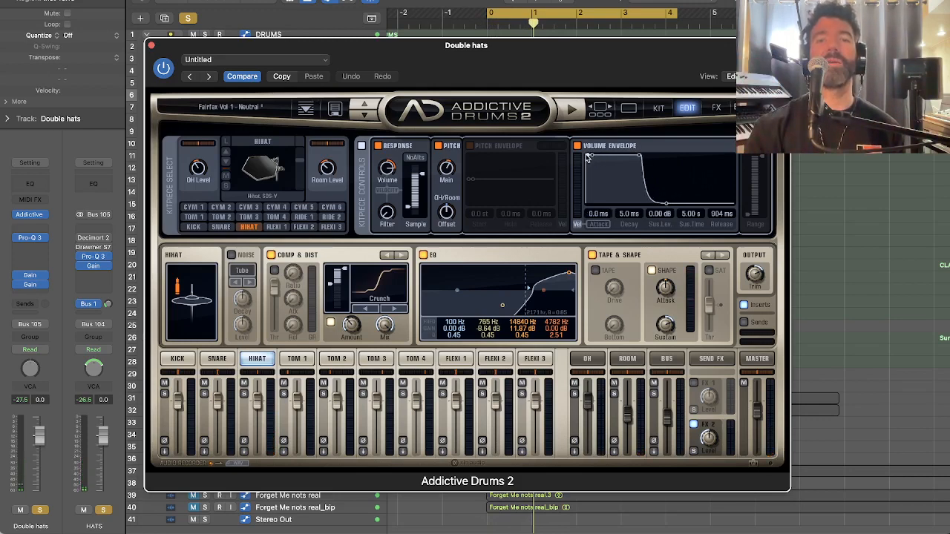
pyautogui.press('space')
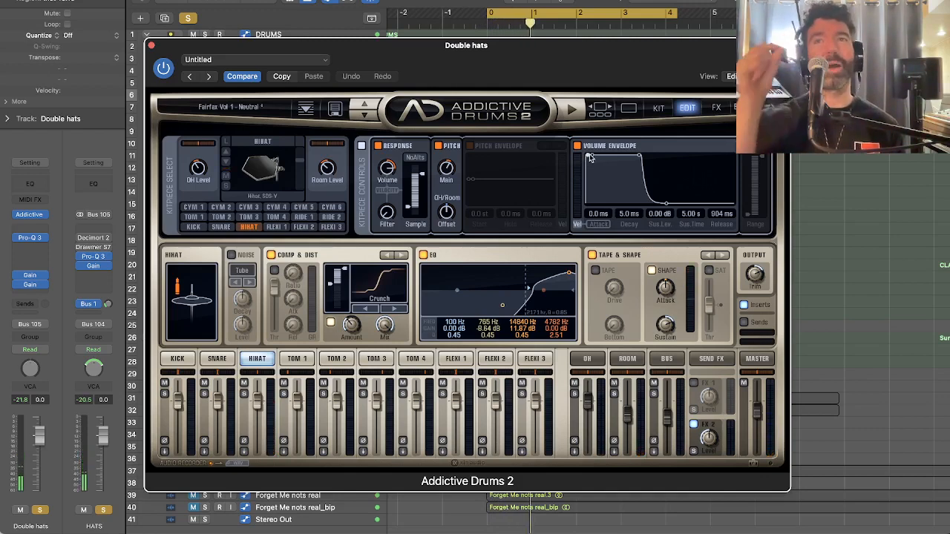
pyautogui.moveTo(588, 157); pyautogui.dragTo(605, 157)
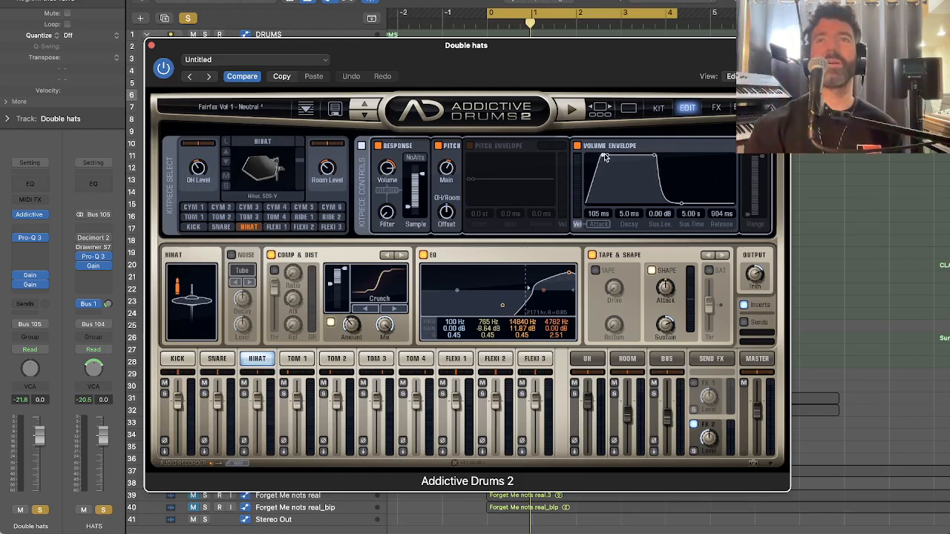
pyautogui.moveTo(604, 157); pyautogui.dragTo(600, 157)
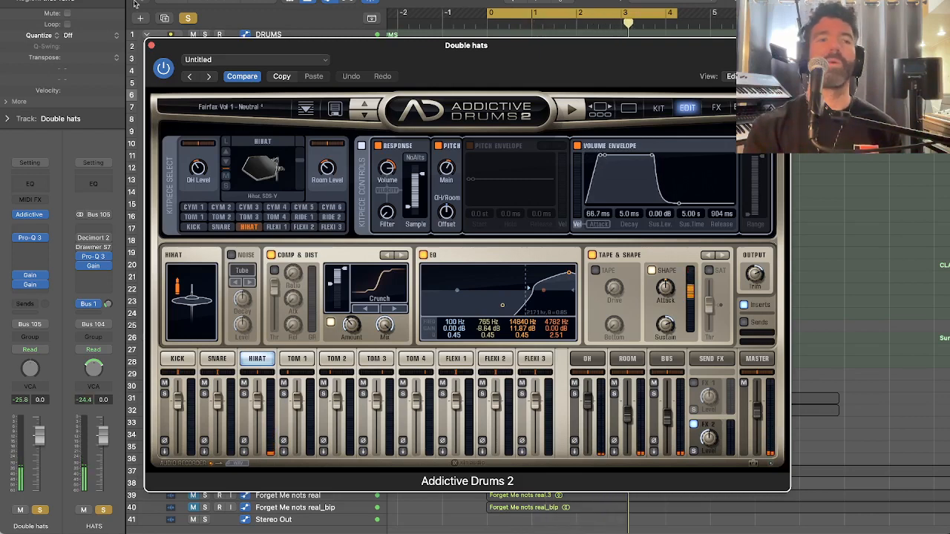
pyautogui.click(152, 45)
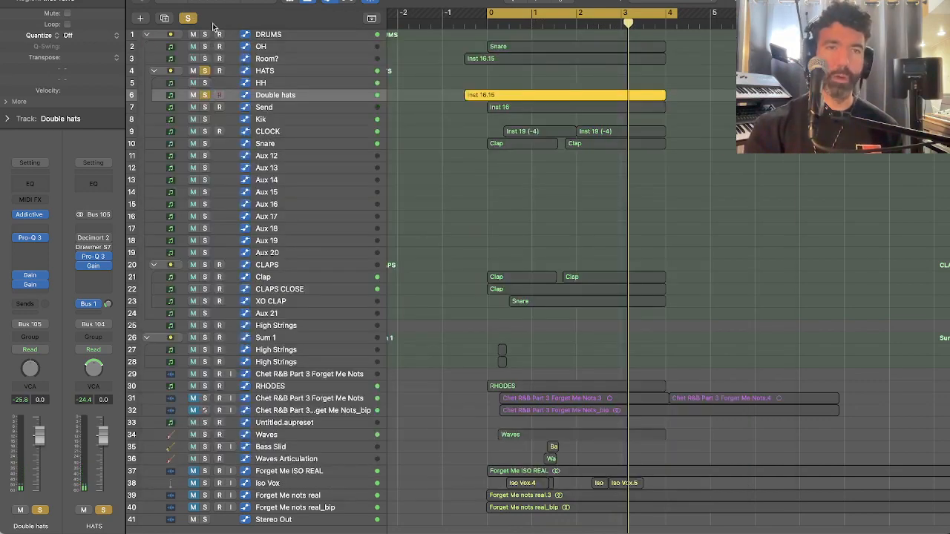
# Clear all solos, solo the Kik track and play back the kick pattern alone
pyautogui.click(188, 19)
pyautogui.scroll(-2, 234, 74)
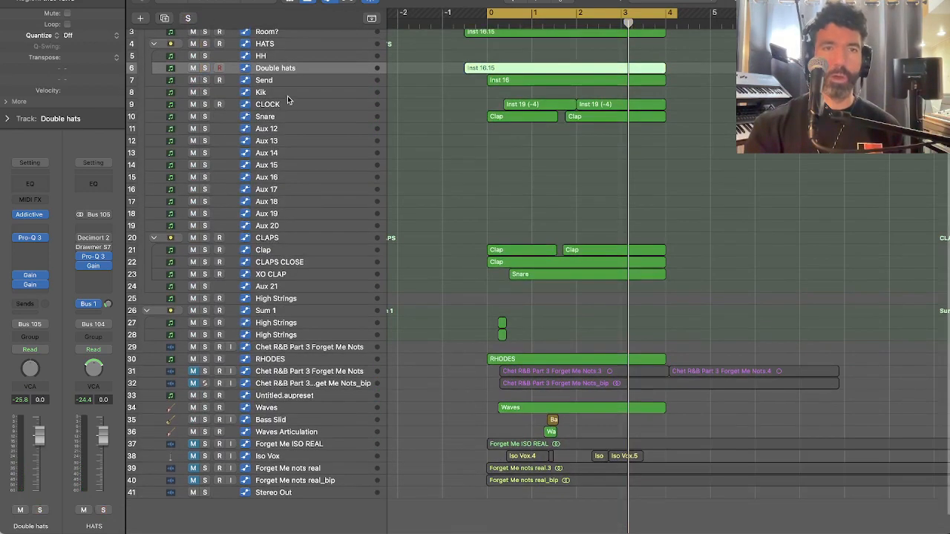
pyautogui.click(242, 93)
pyautogui.click(204, 93)
pyautogui.press('space')
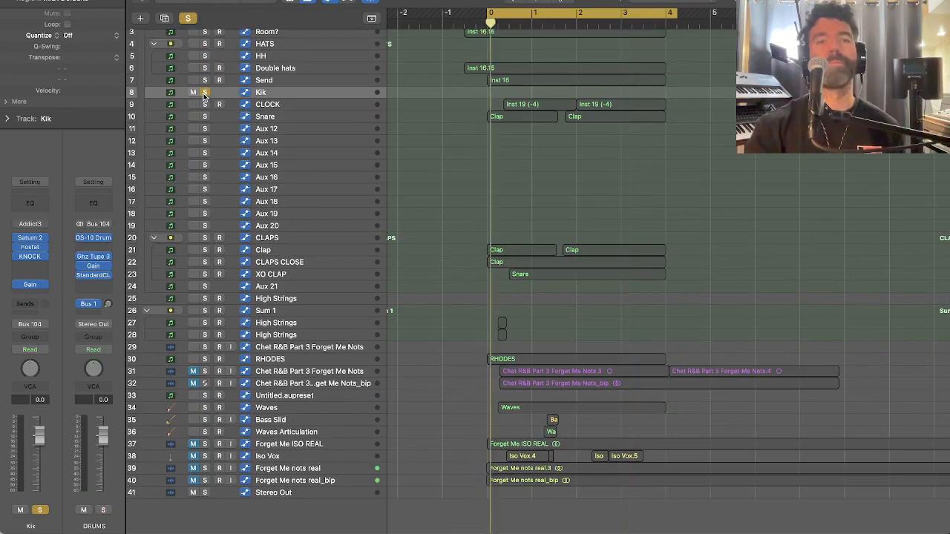
pyautogui.scroll(2, 319, 167)
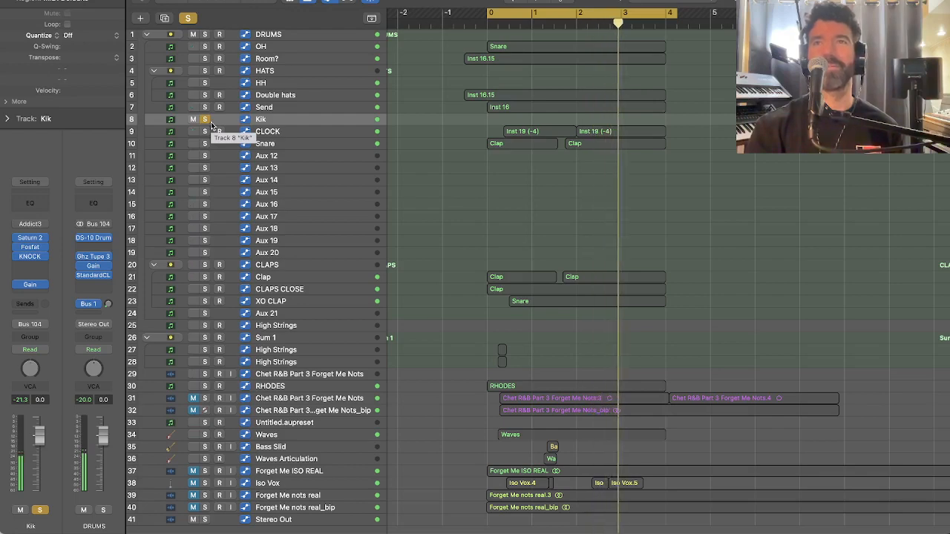
pyautogui.press('space')
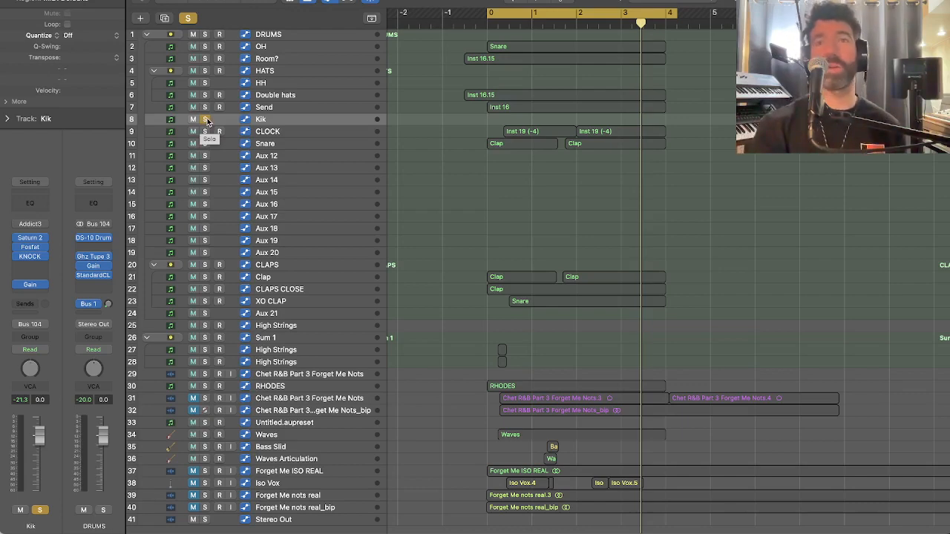
# Turn off the solo on the Kik track
pyautogui.click(206, 118)
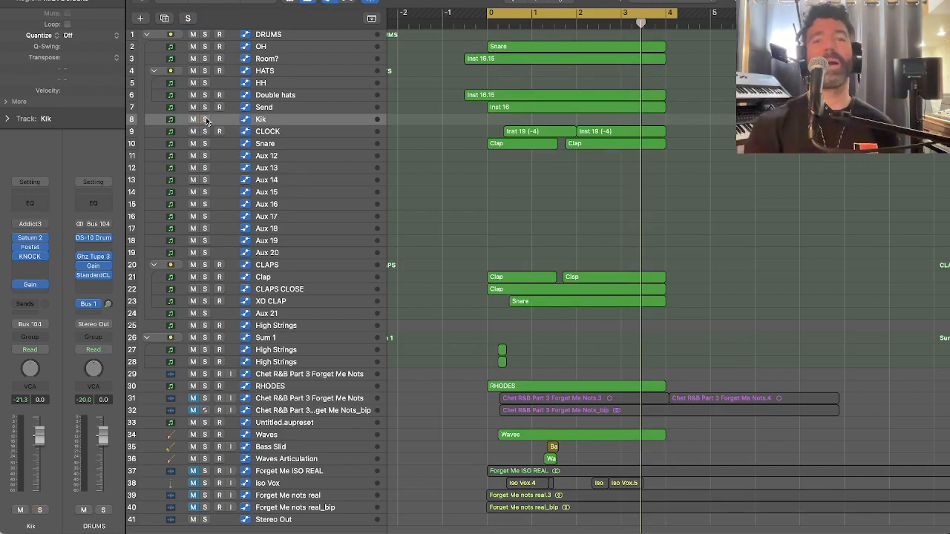
pyautogui.click(205, 119)
pyautogui.click(206, 119)
pyautogui.click(205, 119)
pyautogui.click(206, 119)
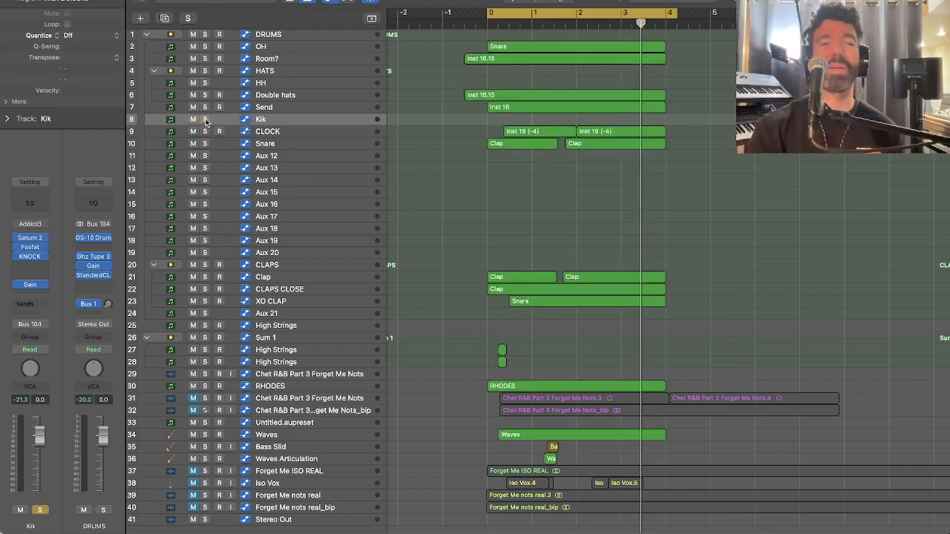
pyautogui.click(205, 119)
pyautogui.click(205, 120)
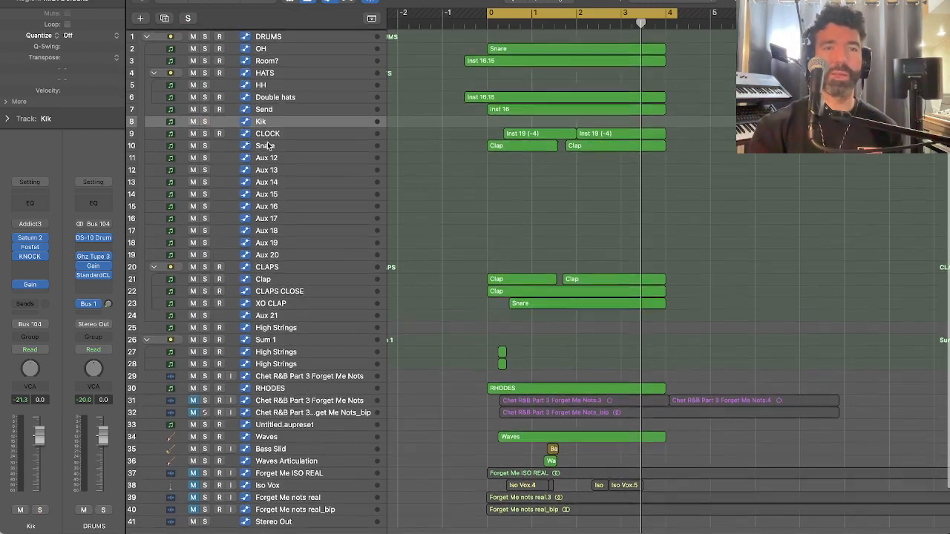
# Open the Addictive Drums 2 instrument on the OH track and play back the loop
pyautogui.click(295, 82)
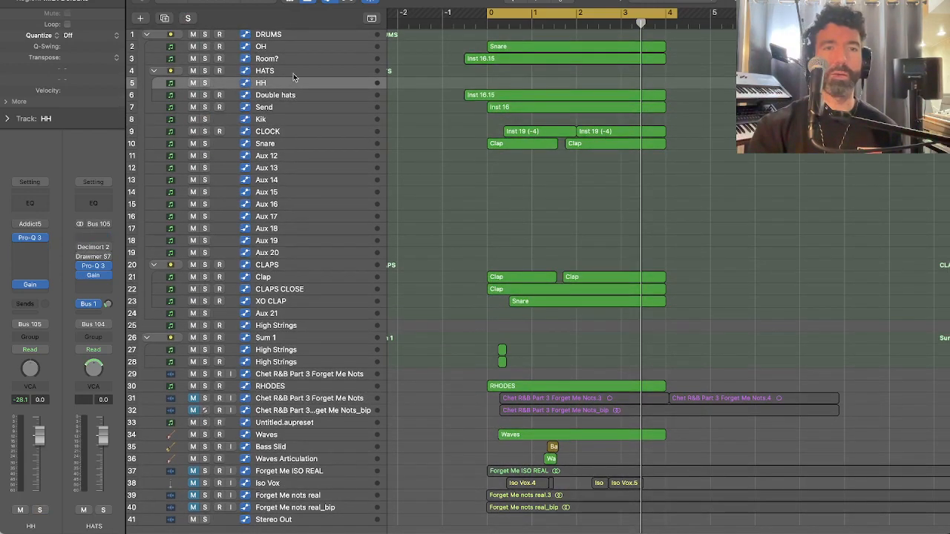
pyautogui.click(290, 48)
pyautogui.click(30, 215)
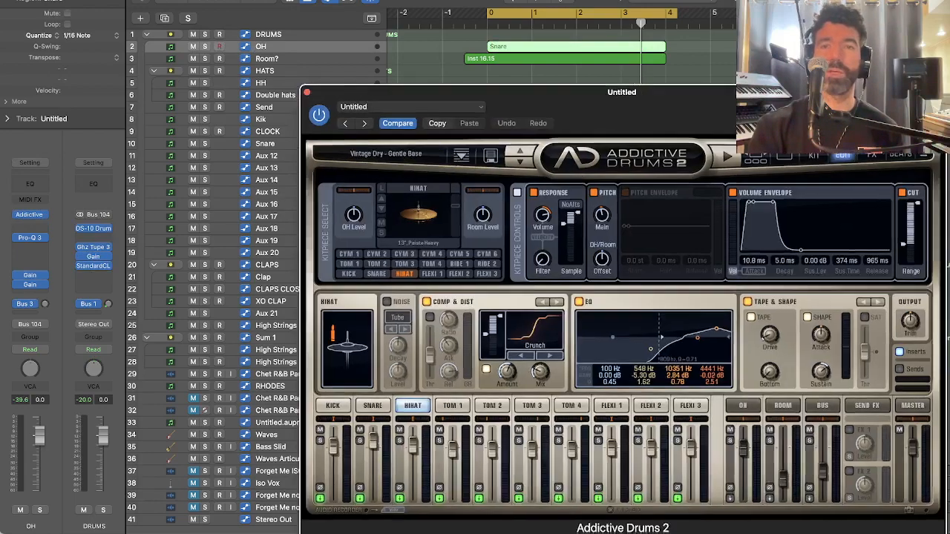
pyautogui.moveTo(751, 126); pyautogui.dragTo(631, 42)
pyautogui.press('space')
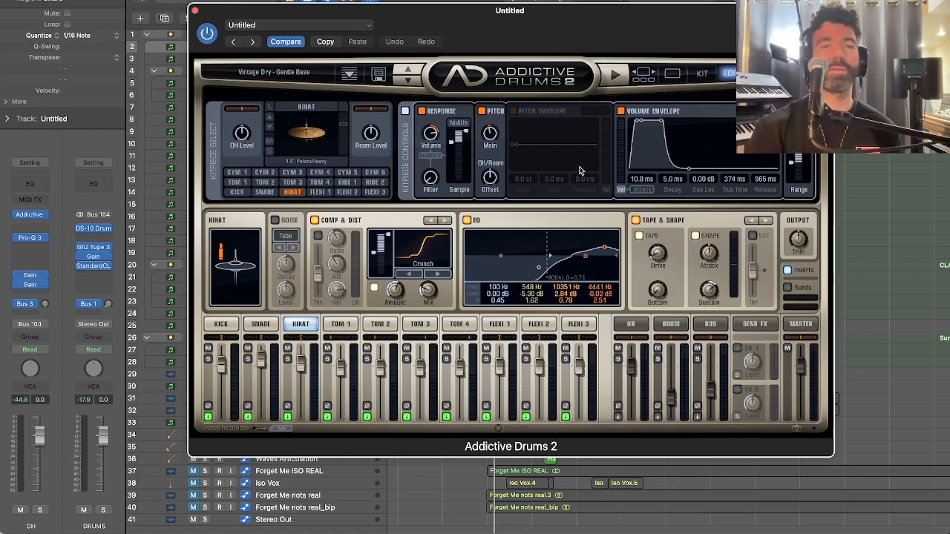
# Show the KICK kit piece settings in the OH instrument and play back the full mix
pyautogui.click(220, 324)
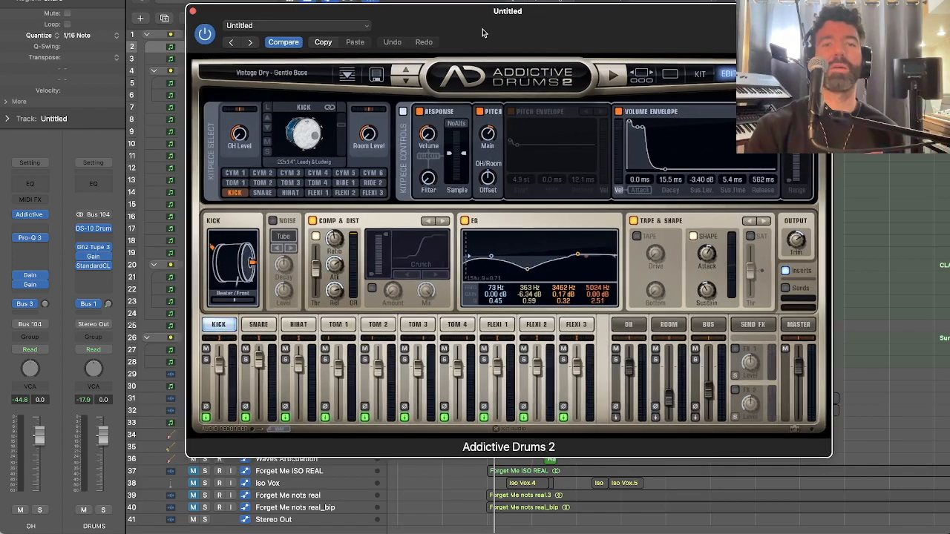
pyautogui.moveTo(476, 31); pyautogui.dragTo(447, 30)
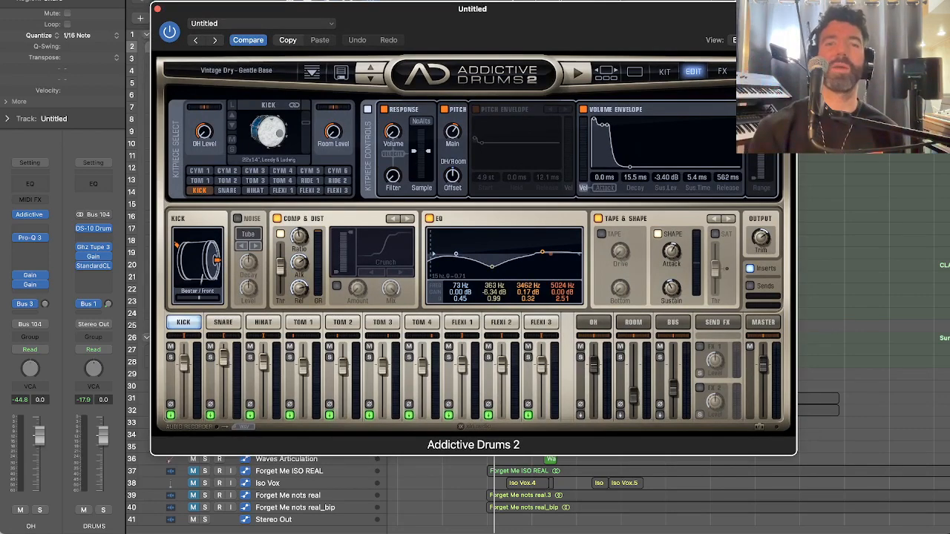
pyautogui.moveTo(275, 14); pyautogui.dragTo(318, 12)
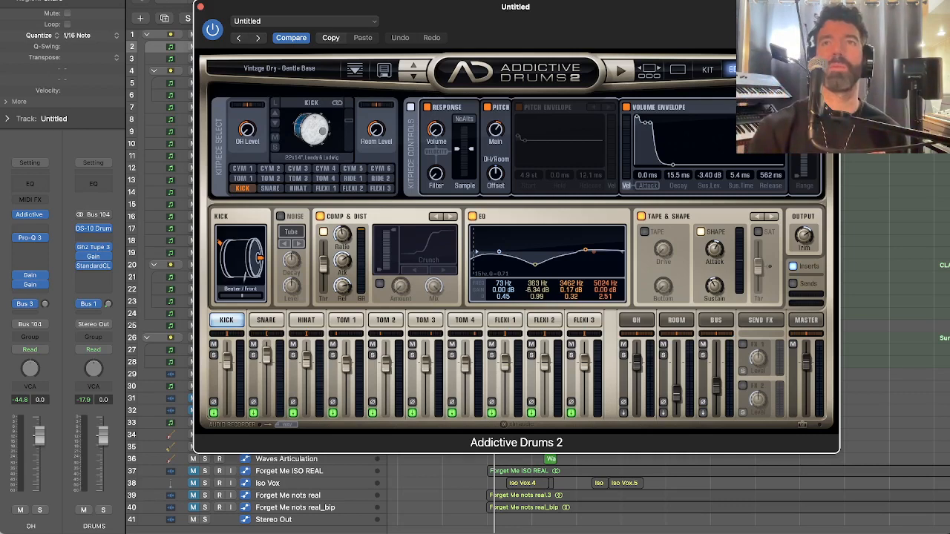
pyautogui.press('space')
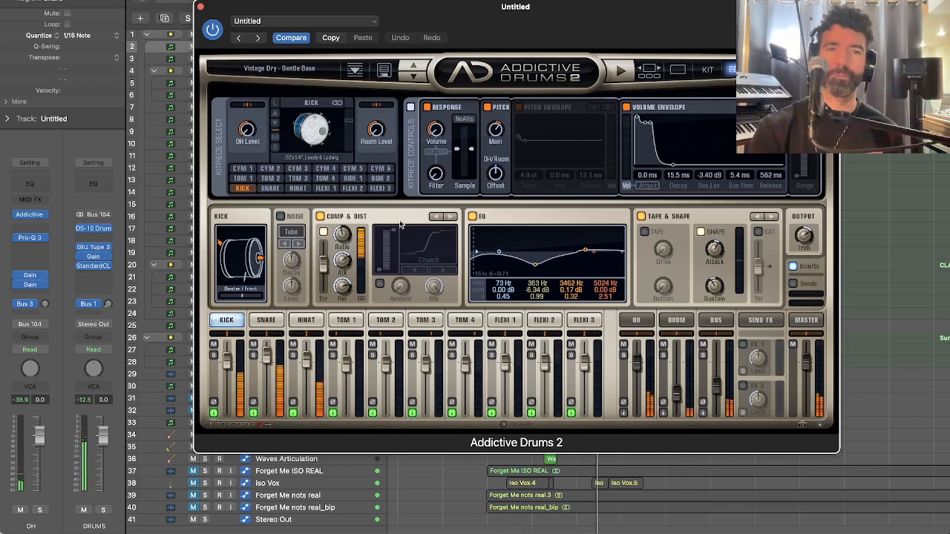
pyautogui.press('space')
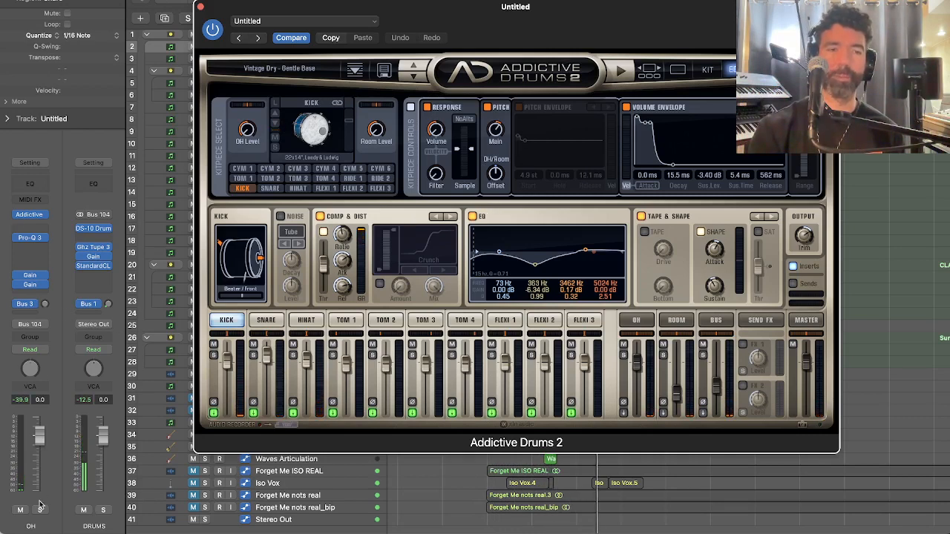
# Solo the Kik track and play back the kick alone, with the Addictive Drums window moved clear of the track list
pyautogui.moveTo(311, 12); pyautogui.dragTo(407, 0)
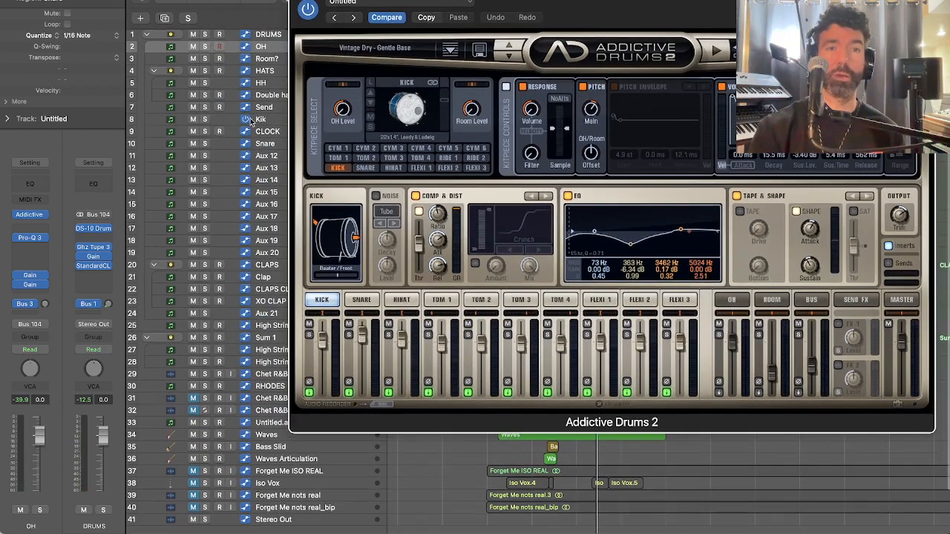
pyautogui.press('space')
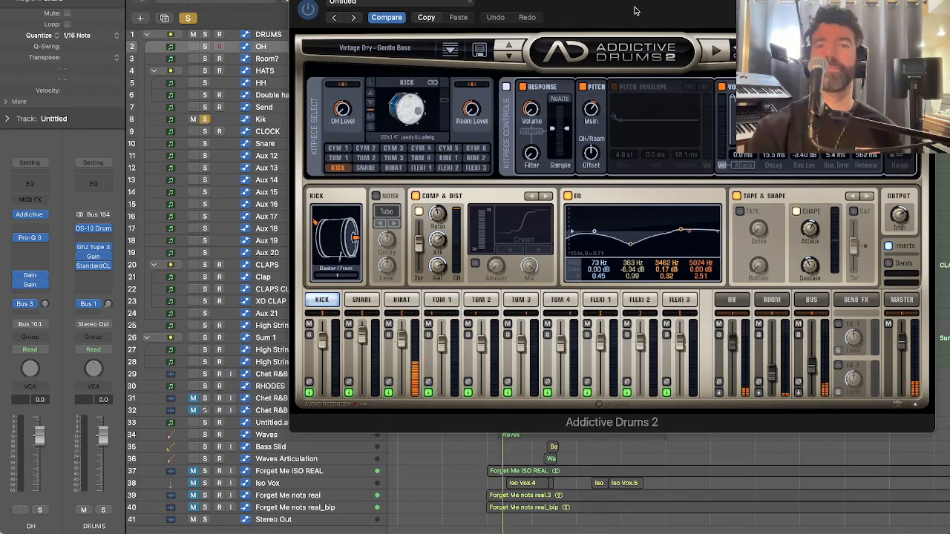
pyautogui.moveTo(637, 13); pyautogui.dragTo(486, 48)
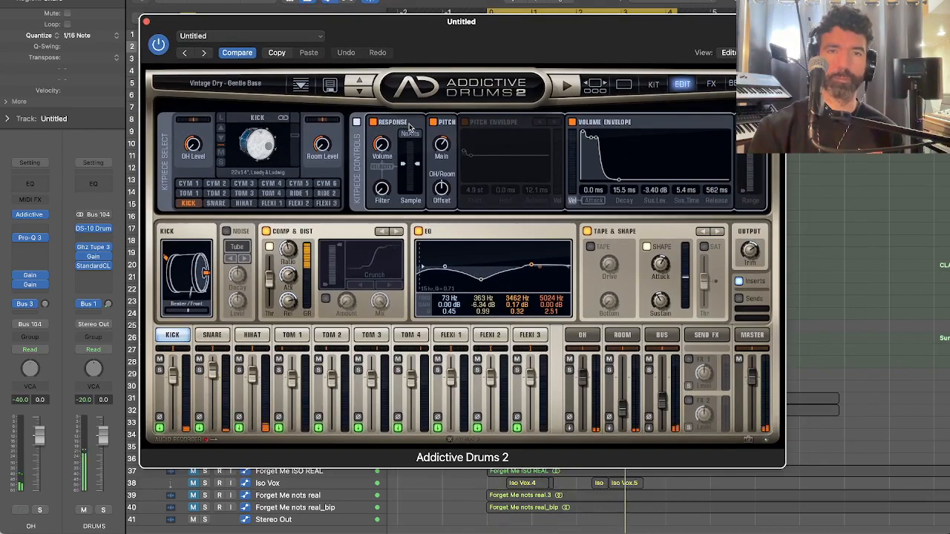
pyautogui.moveTo(424, 31); pyautogui.dragTo(593, 60)
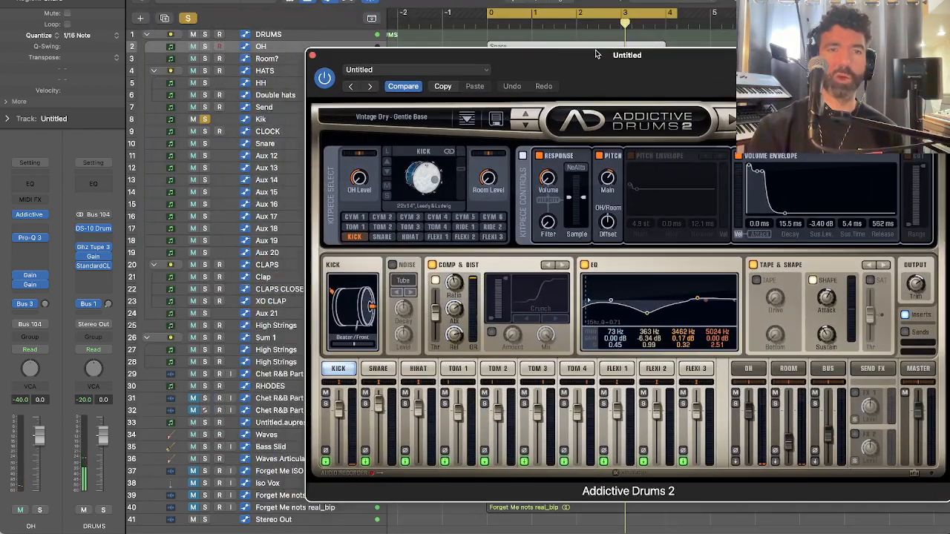
# Select the Kik track, open its Saturn 2 insert and play back the soloed kick through it
pyautogui.click(275, 118)
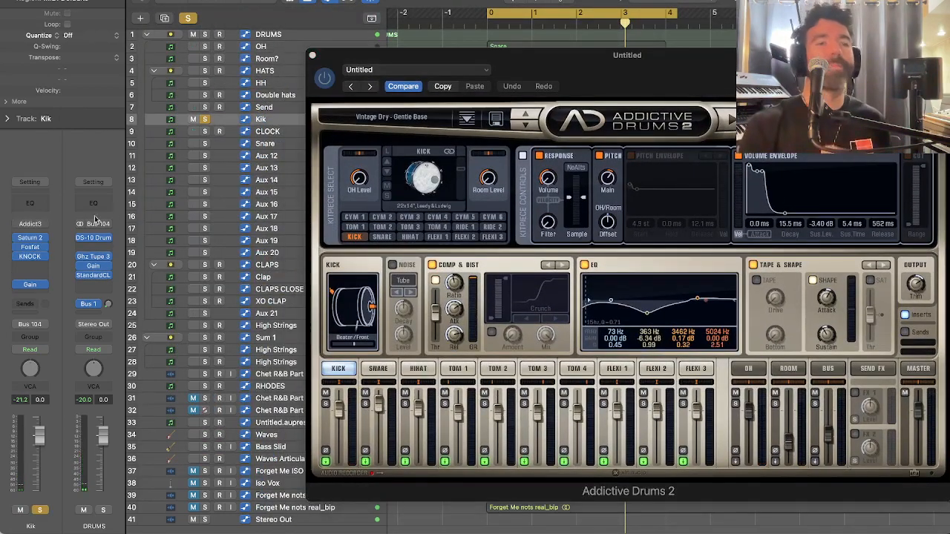
pyautogui.click(33, 239)
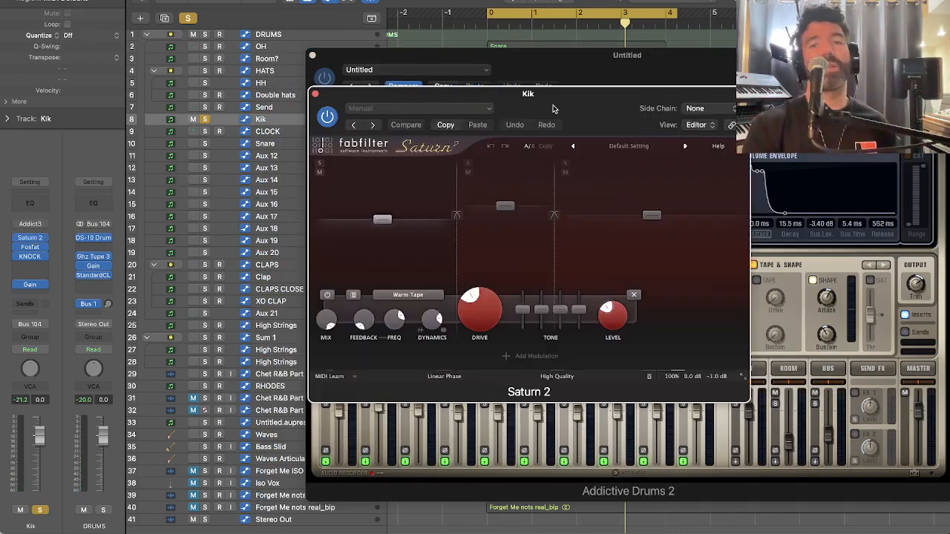
pyautogui.moveTo(553, 109); pyautogui.dragTo(564, 71)
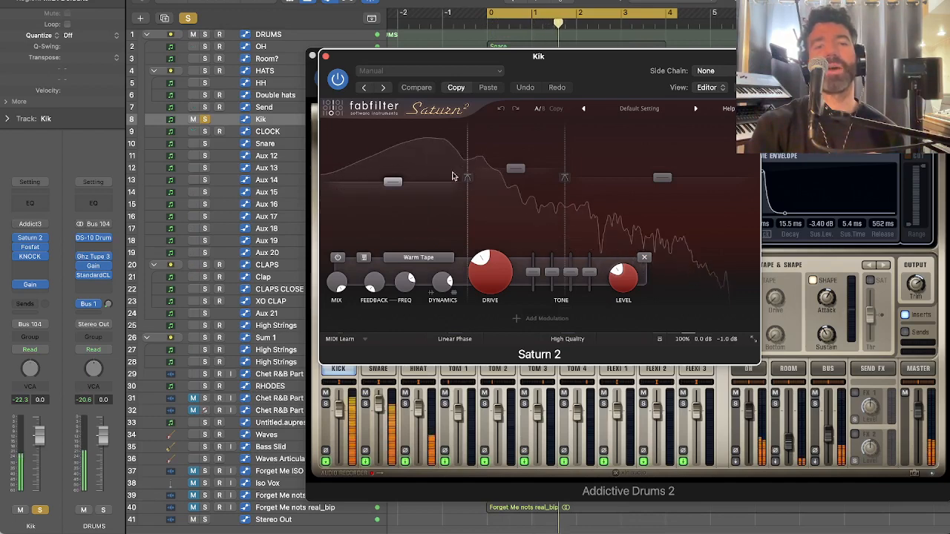
pyautogui.press('space')
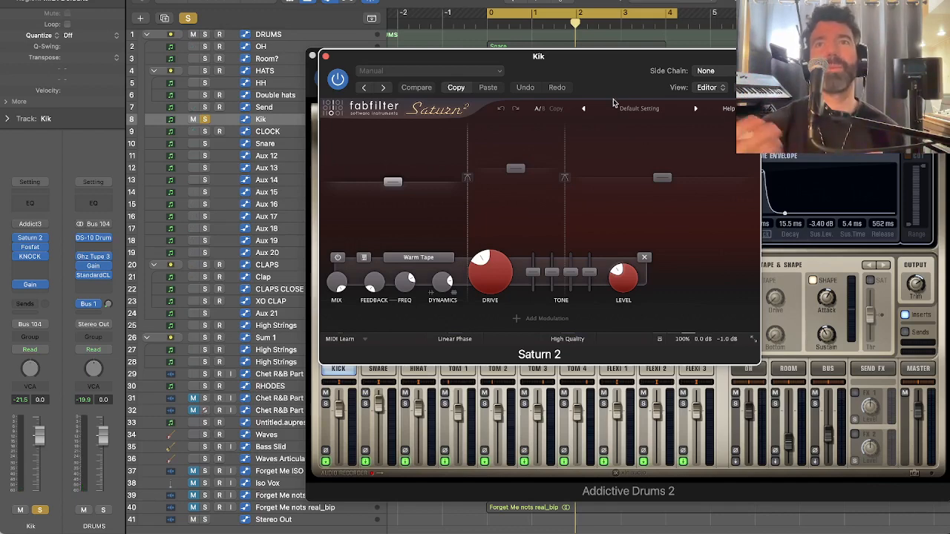
# Show Saturn 2's high-band Old Tape settings and compare the kick with the plug-in bypassed and re-enabled
pyautogui.click(545, 237)
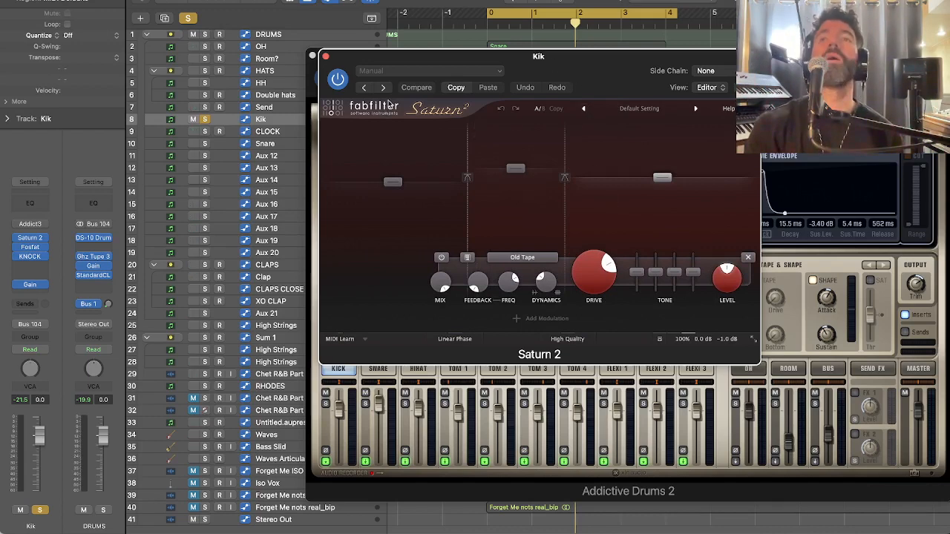
pyautogui.press('space')
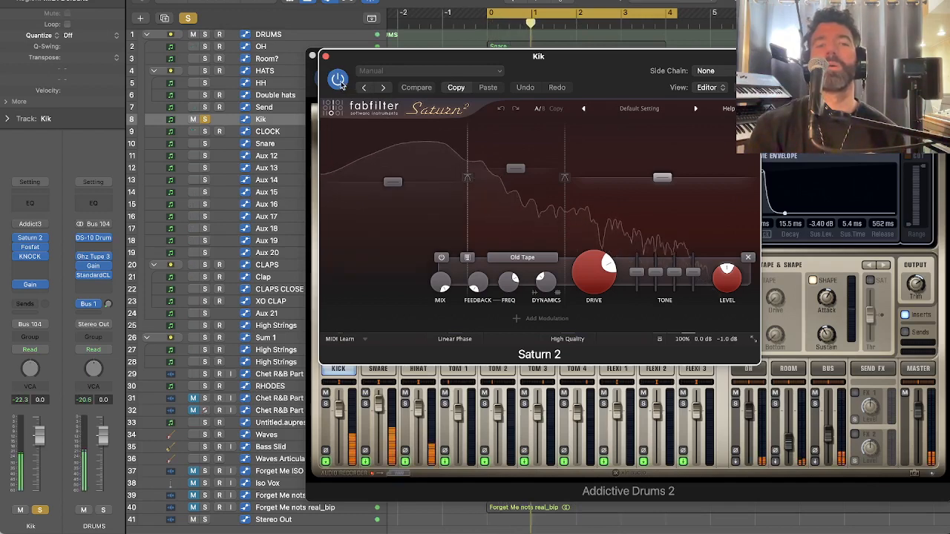
pyautogui.click(339, 82)
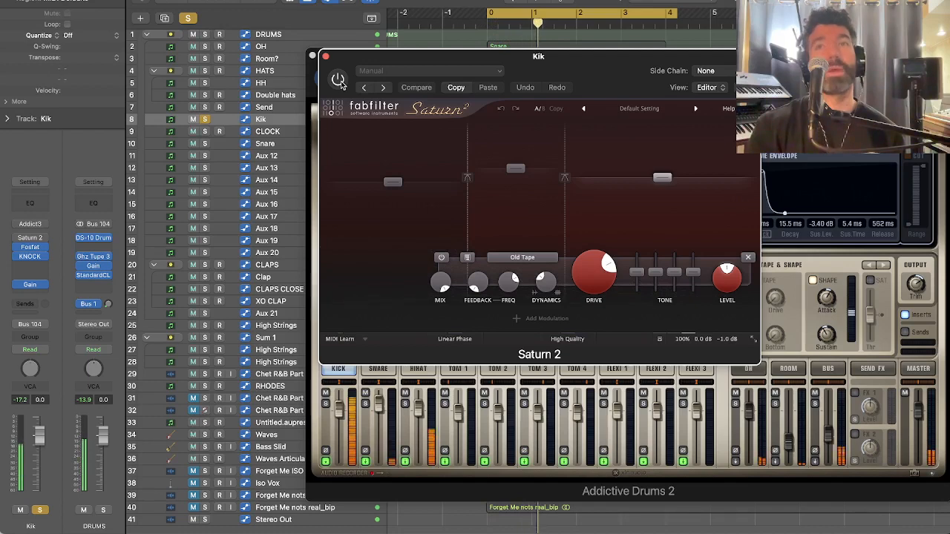
pyautogui.click(338, 80)
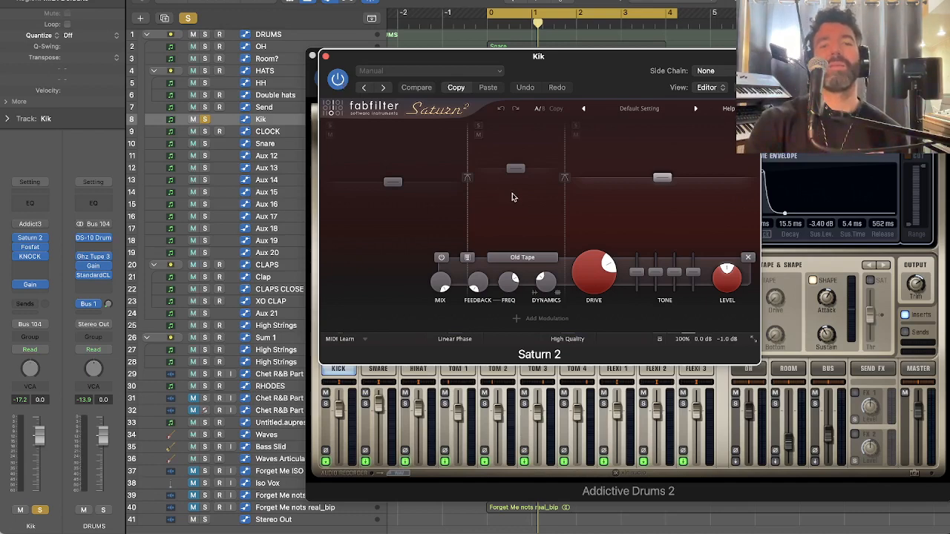
pyautogui.press('space')
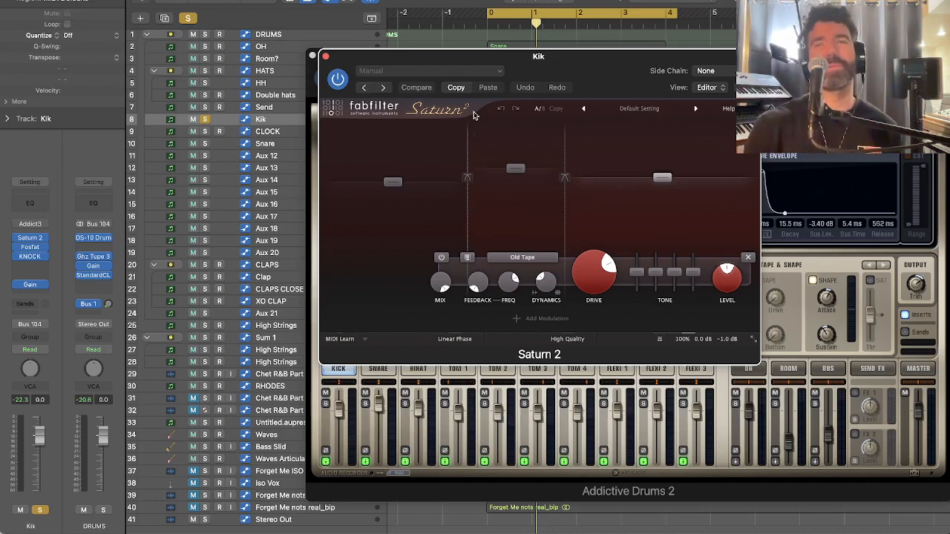
# Play back the soloed kick once more with Saturn 2 active, then close the Saturn 2 window
pyautogui.moveTo(546, 58); pyautogui.dragTo(531, 78)
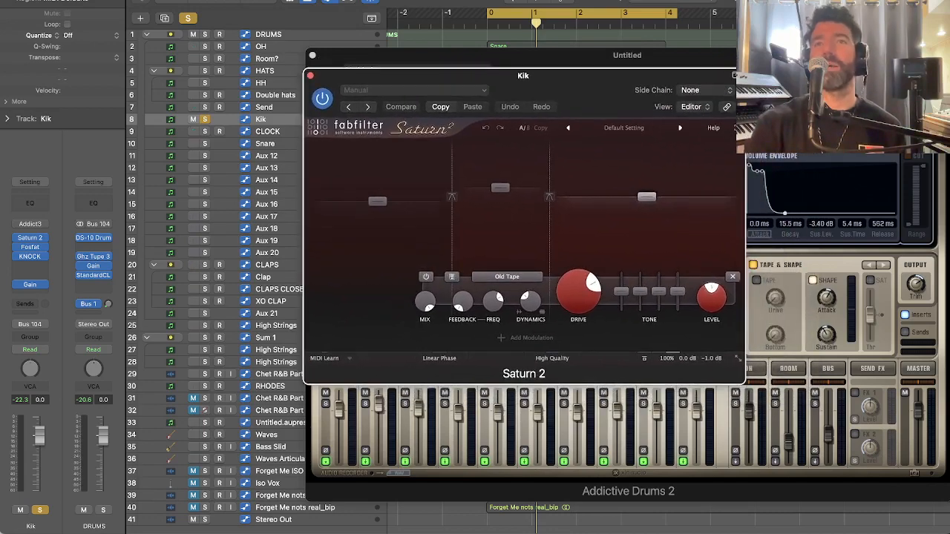
pyautogui.press('space')
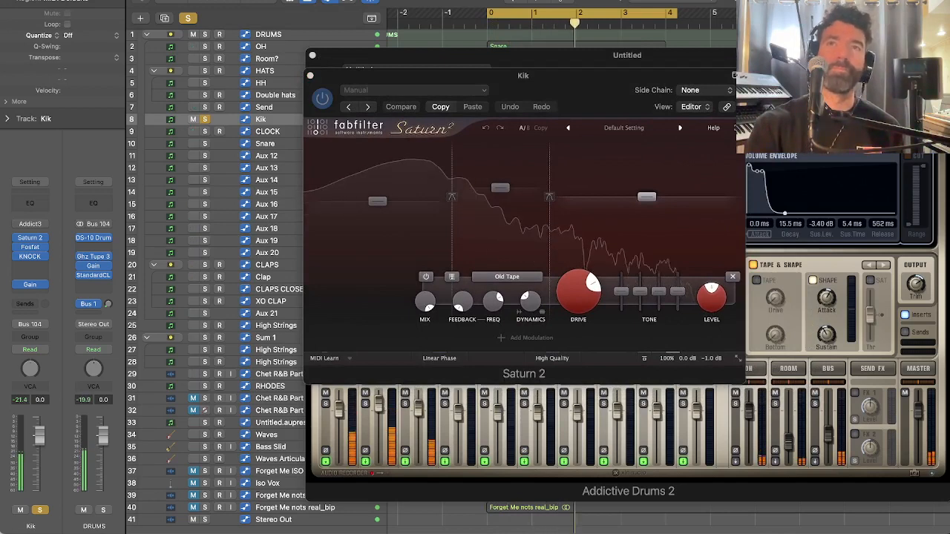
pyautogui.press('space')
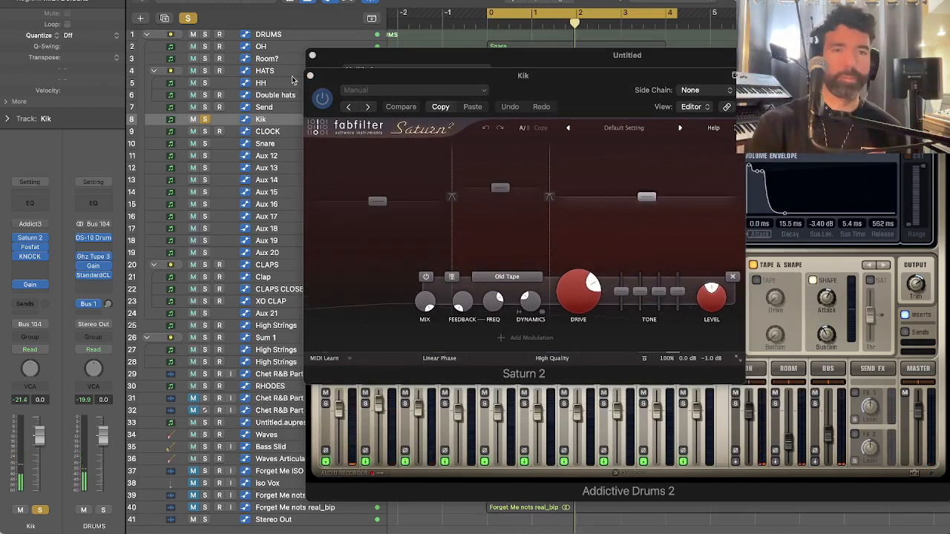
pyautogui.moveTo(347, 73); pyautogui.dragTo(375, 78)
pyautogui.click(340, 80)
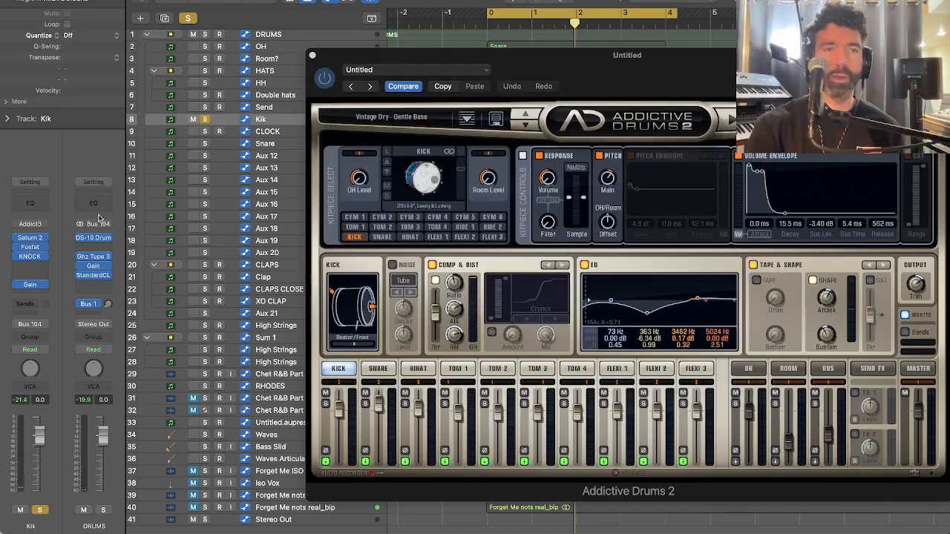
# Open the Fosfat insert on the Kik track and play back the kick through it
pyautogui.click(29, 246)
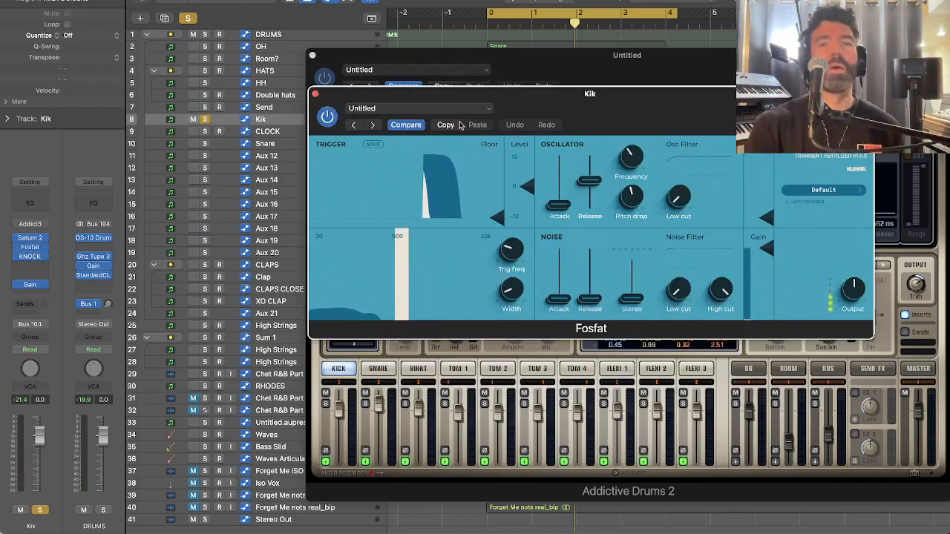
pyautogui.moveTo(459, 126); pyautogui.dragTo(389, 112)
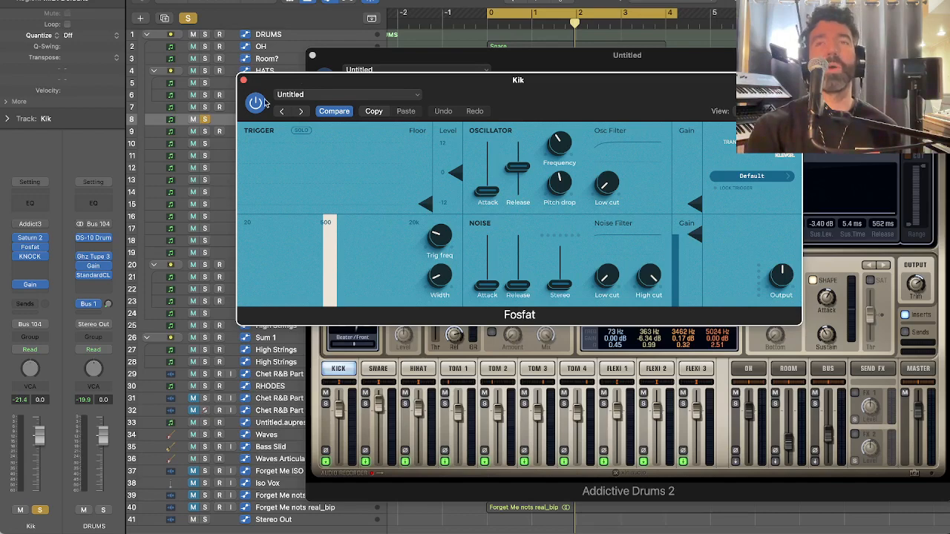
pyautogui.moveTo(275, 88); pyautogui.dragTo(329, 83)
pyautogui.press('space')
pyautogui.press('space')
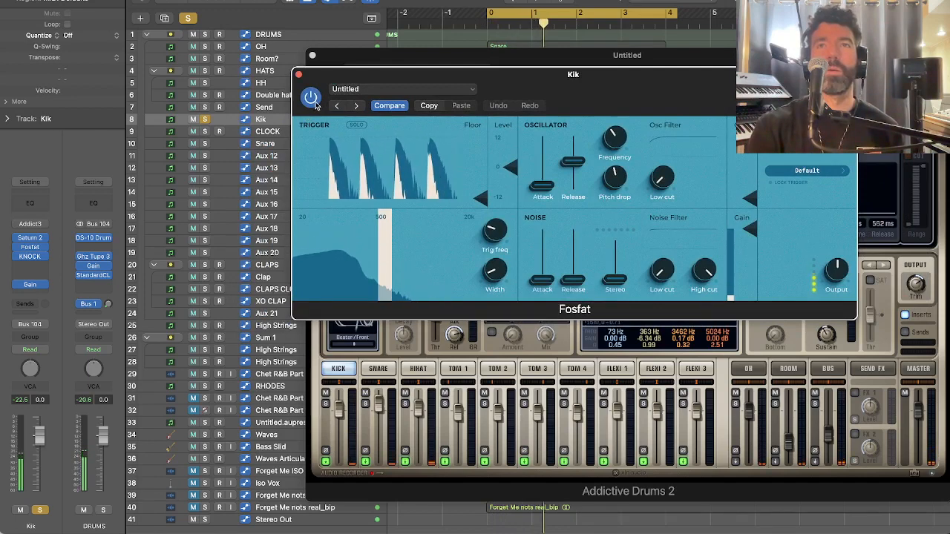
# Bypass Fosfat during kick playback, then re-enable it to compare the sound
pyautogui.click(316, 104)
pyautogui.press('space')
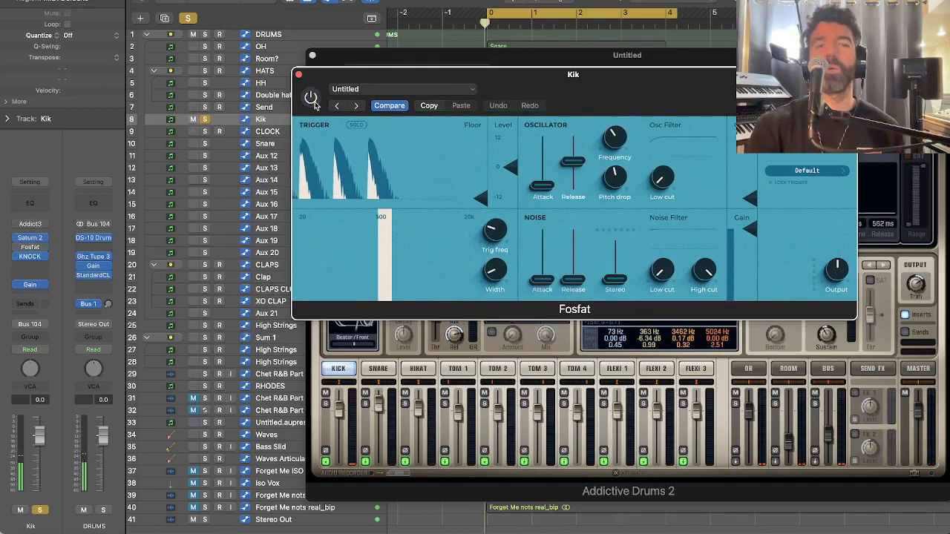
pyautogui.press('space')
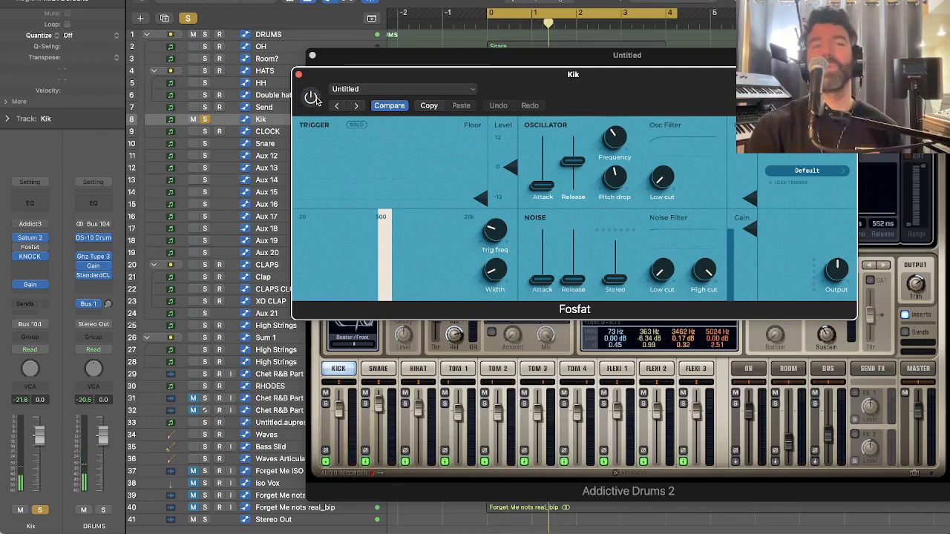
pyautogui.click(312, 98)
pyautogui.press('space')
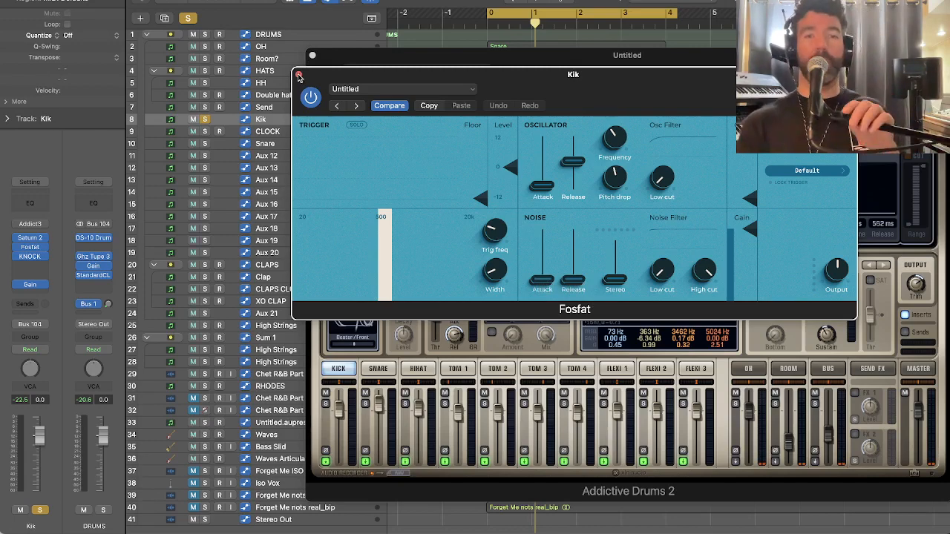
# Close Fosfat, open the Kik track's KNOCK insert to review its sub and clip settings, and close it
pyautogui.click(299, 77)
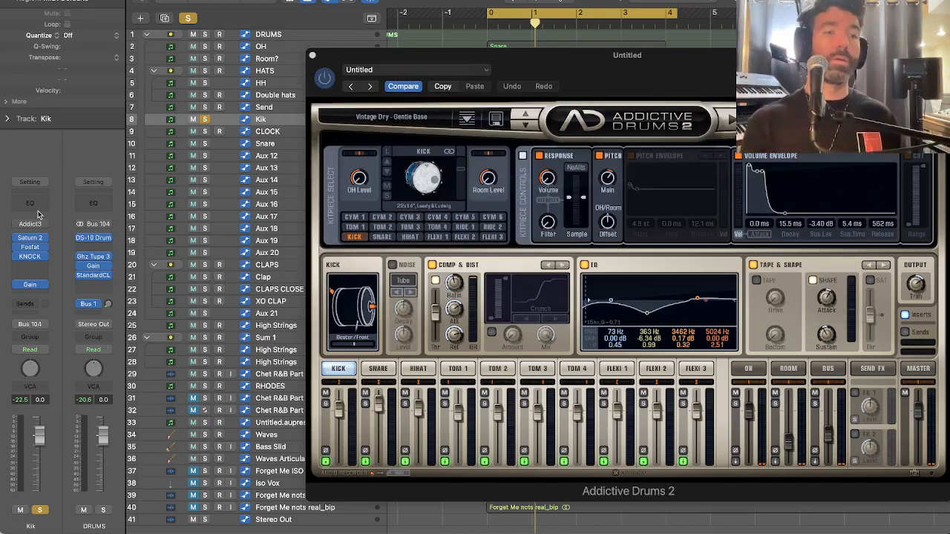
pyautogui.click(29, 258)
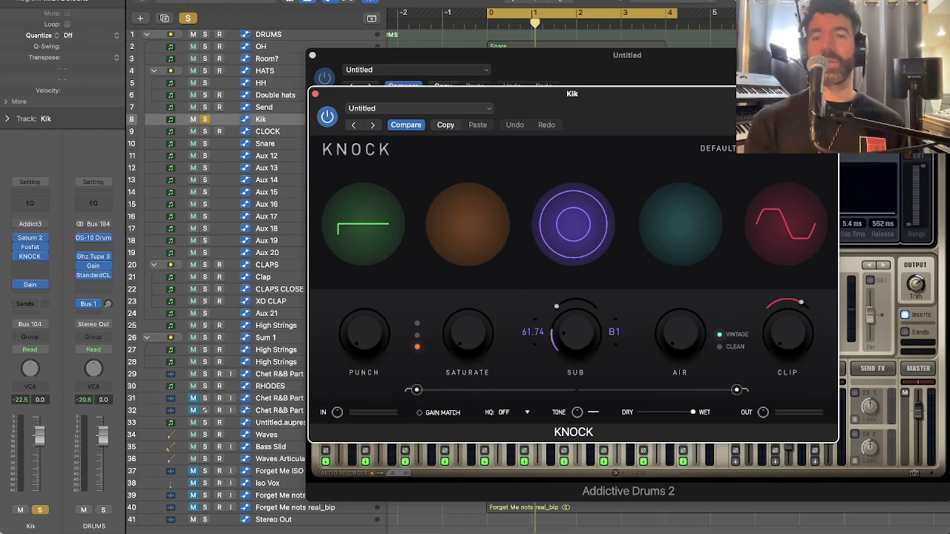
pyautogui.moveTo(602, 118); pyautogui.dragTo(577, 113)
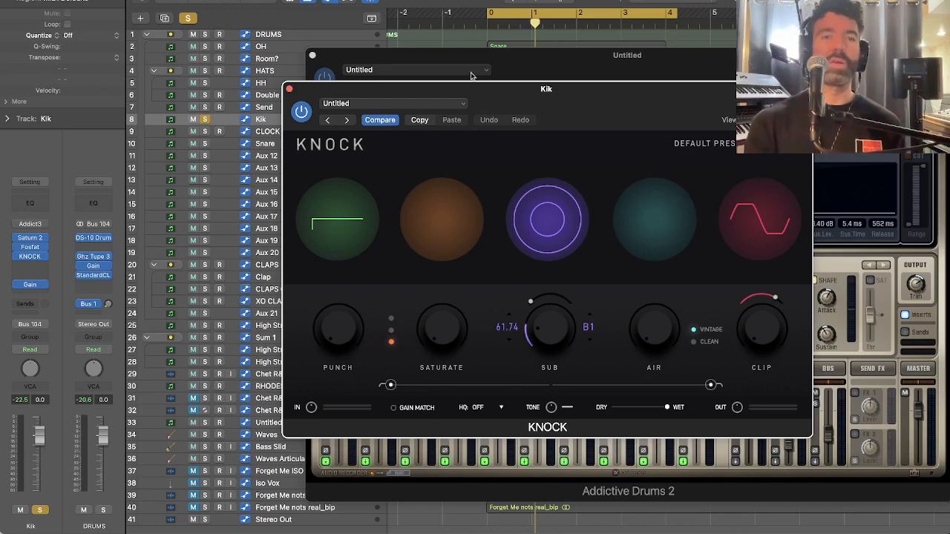
pyautogui.click(289, 89)
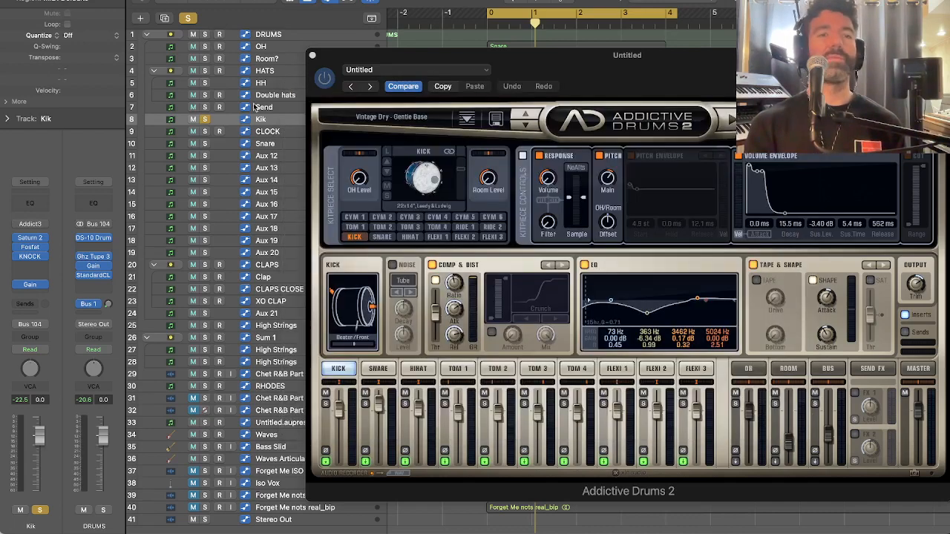
# Turn off the solo on the Kik track and close the Addictive Drums 2 window
pyautogui.click(206, 120)
pyautogui.moveTo(429, 53); pyautogui.dragTo(452, 19)
pyautogui.click(335, 23)
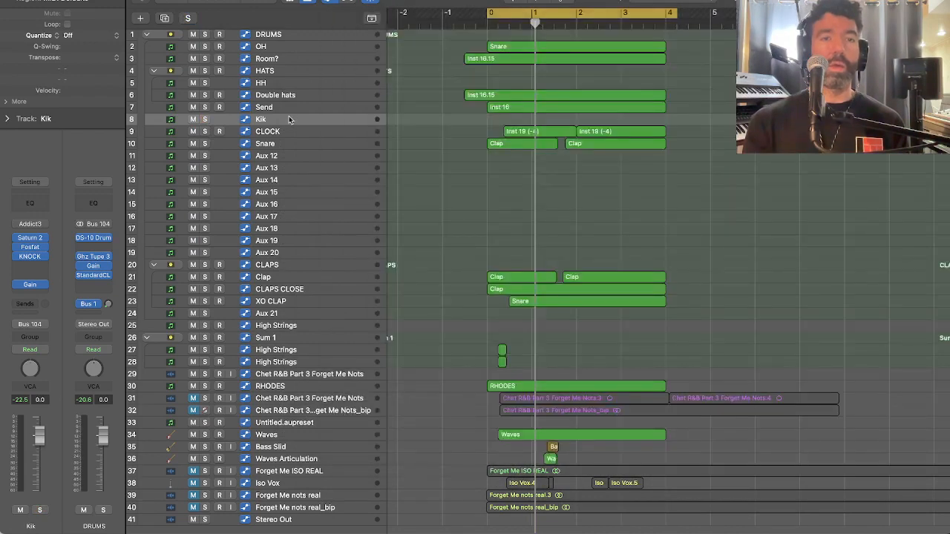
# Select the CLOCK track, play back a moment of the mix and open the track's Klopfgeist instrument
pyautogui.click(283, 132)
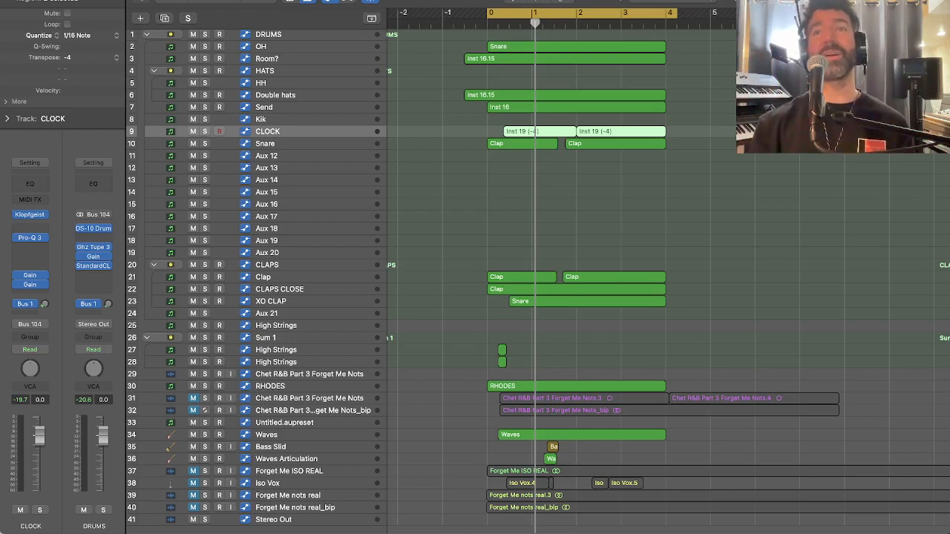
pyautogui.press('space')
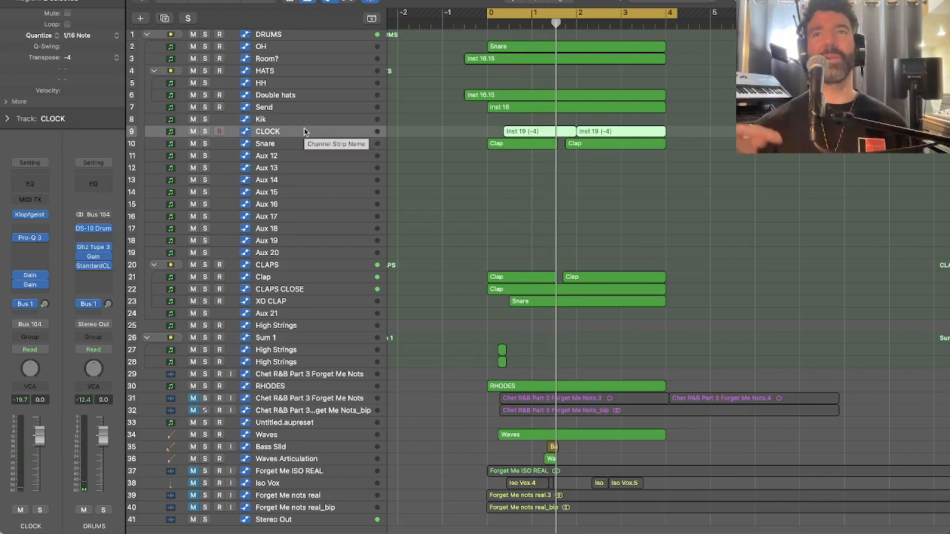
pyautogui.click(31, 216)
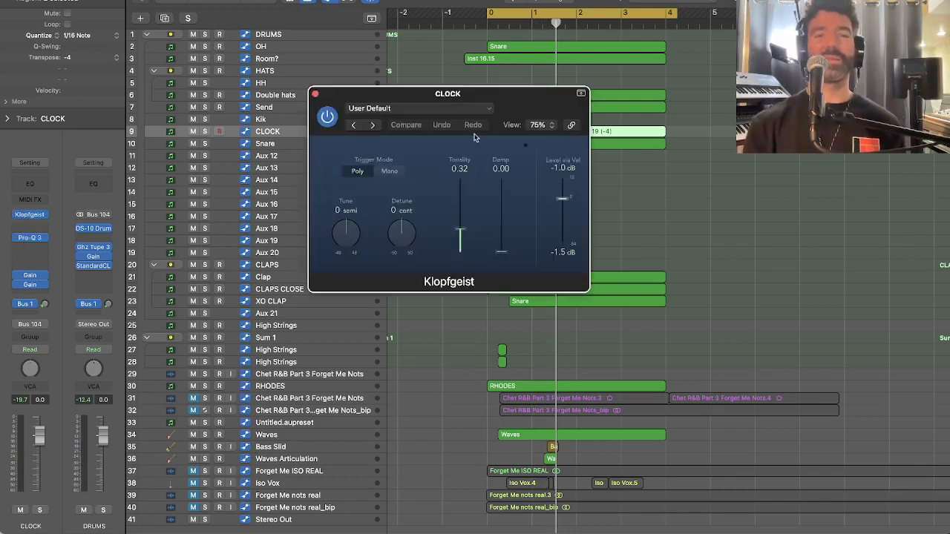
# Solo the CLOCK track and play back its Klopfgeist pattern alone
pyautogui.click(204, 132)
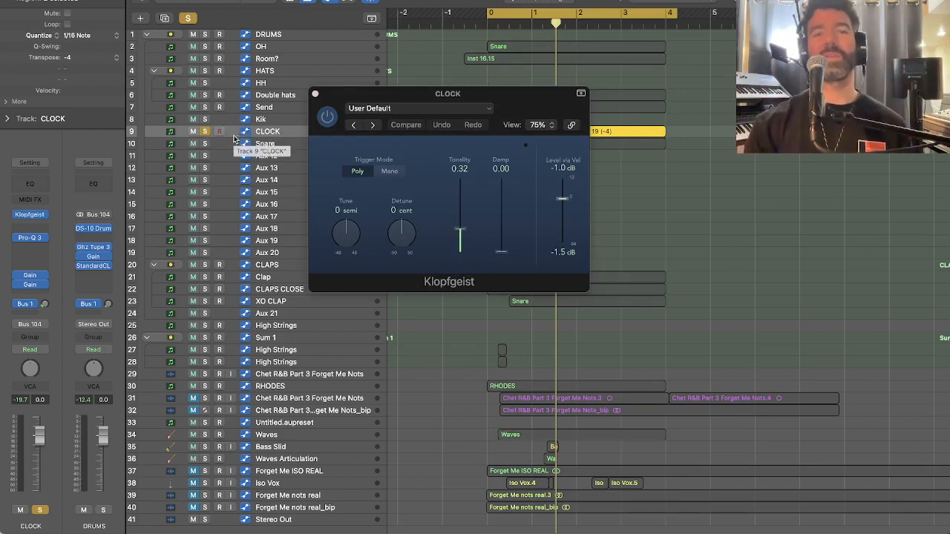
pyautogui.press('space')
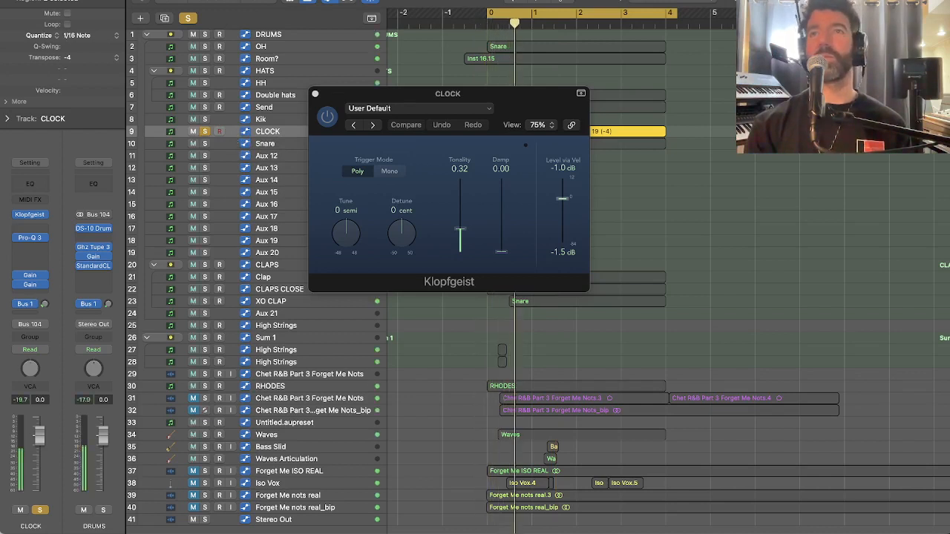
pyautogui.press('space')
pyautogui.press('space')
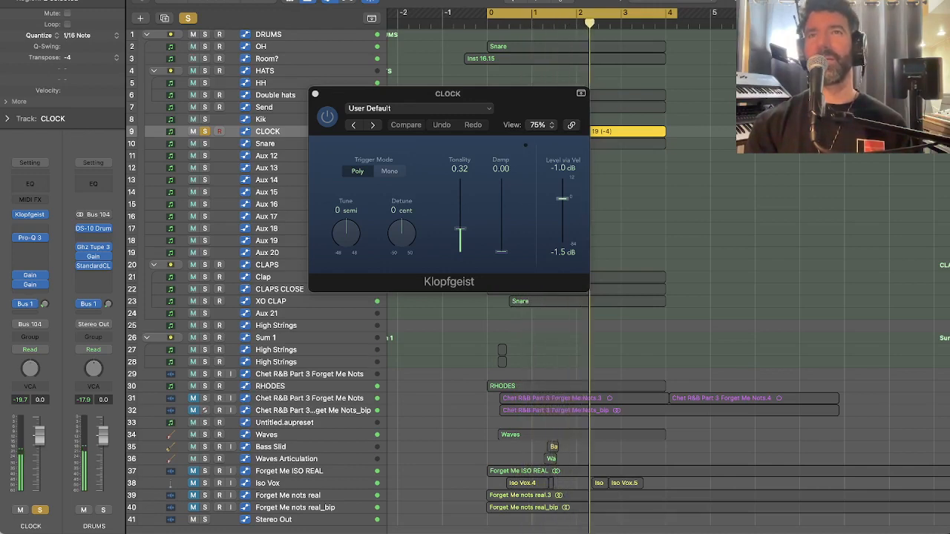
pyautogui.press('space')
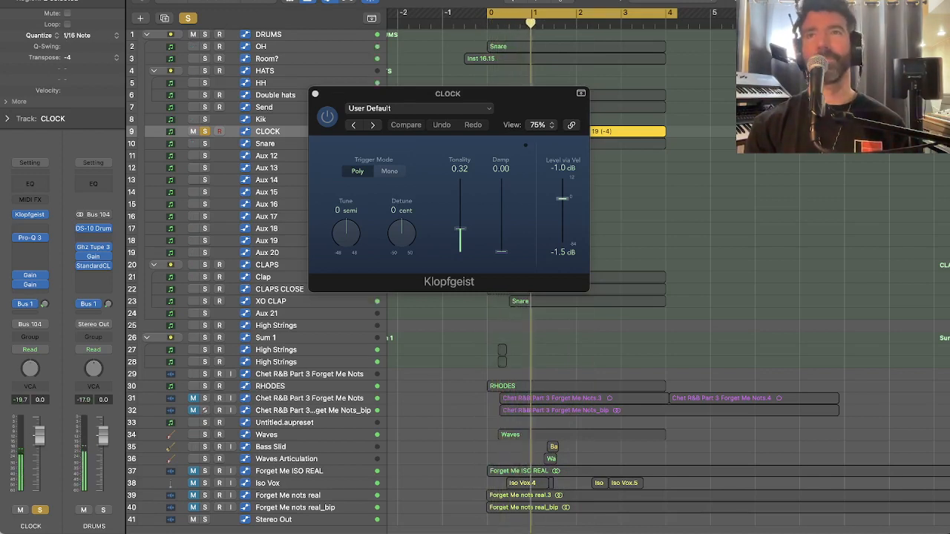
# Stop playback, close the Klopfgeist window and turn off the solo on the CLOCK track
pyautogui.press('space')
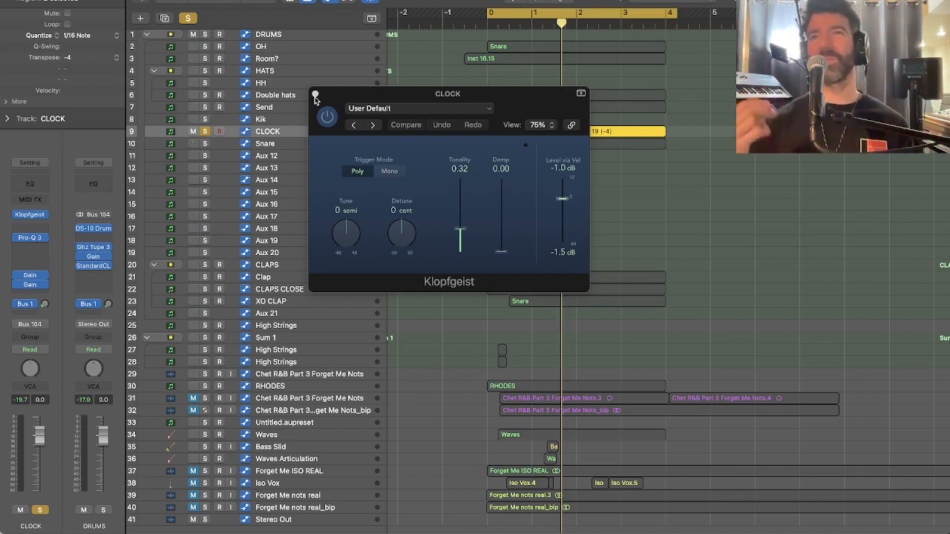
pyautogui.click(316, 95)
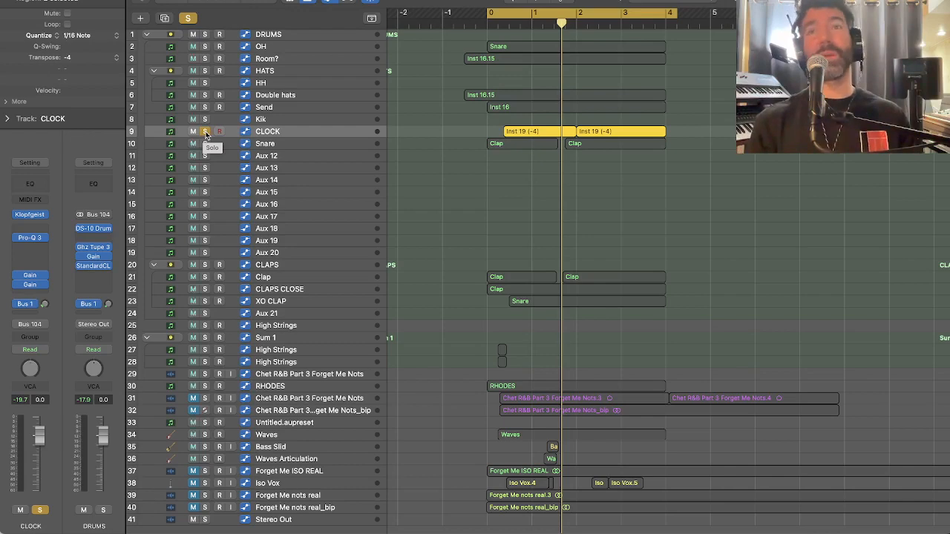
pyautogui.click(207, 133)
# Solo the Snare track and play back its part alone
pyautogui.scroll(-2, 223, 135)
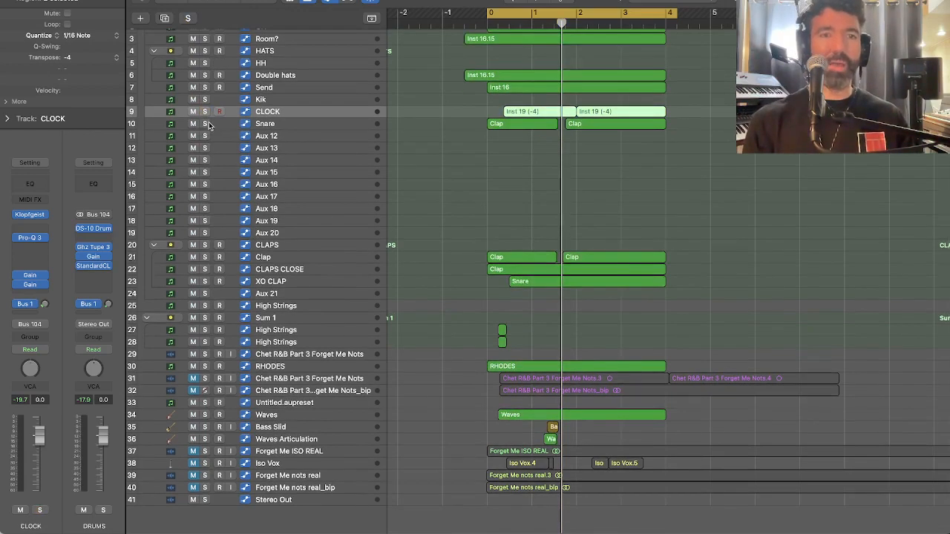
pyautogui.click(206, 125)
pyautogui.press('space')
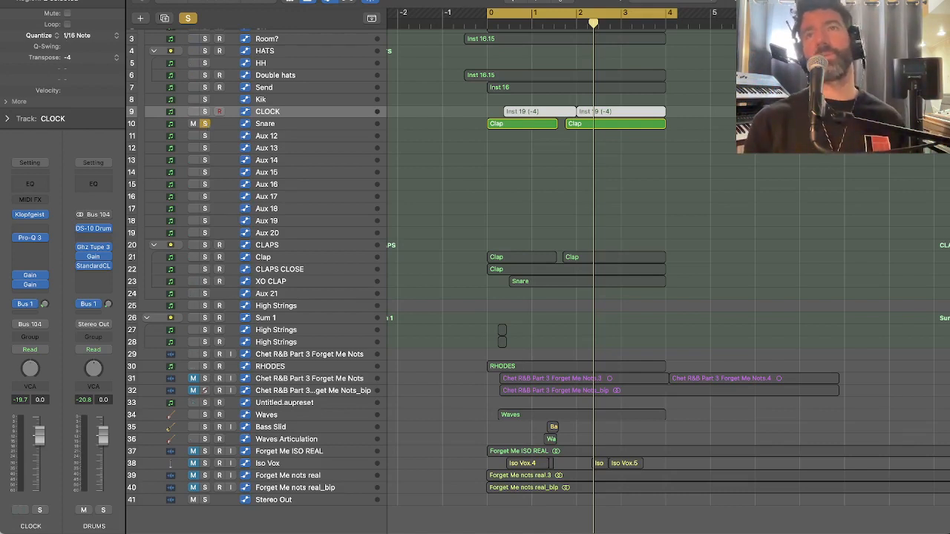
pyautogui.press('space')
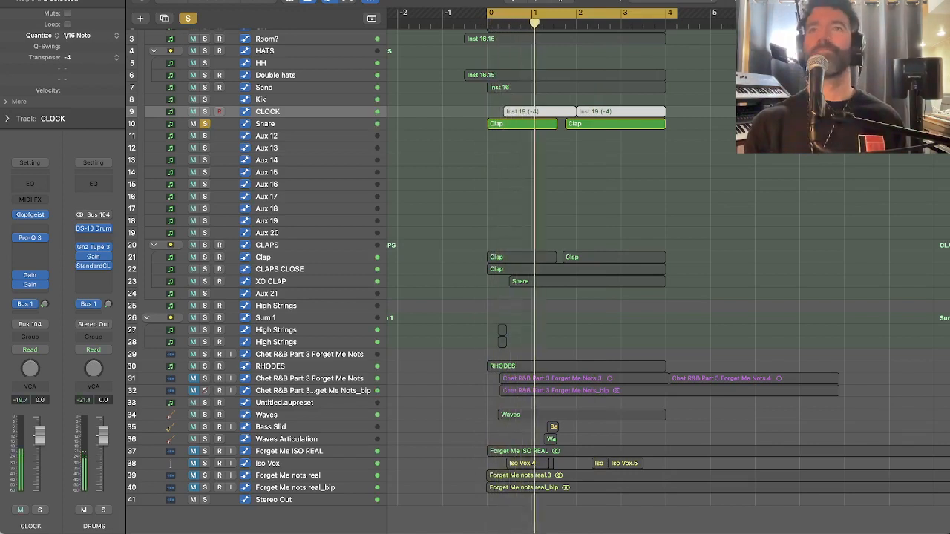
pyautogui.press('space')
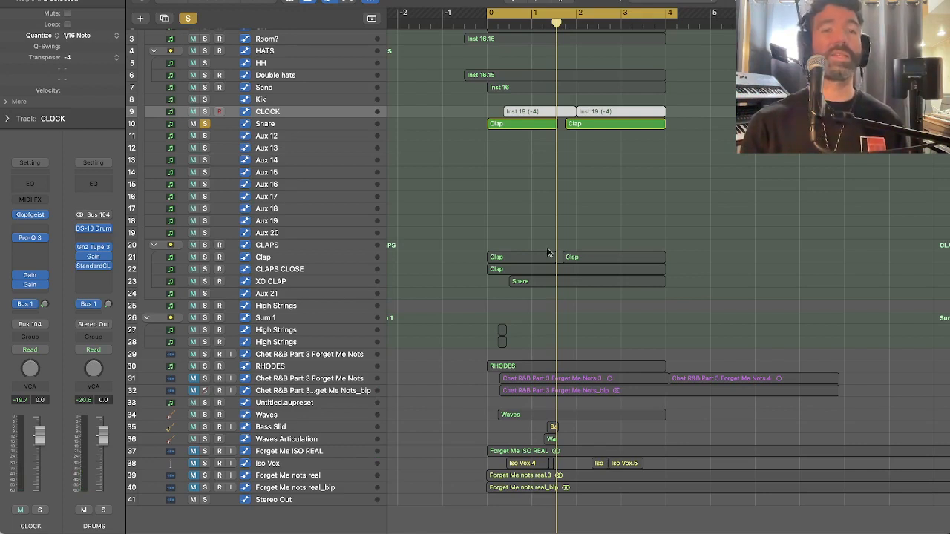
pyautogui.press('space')
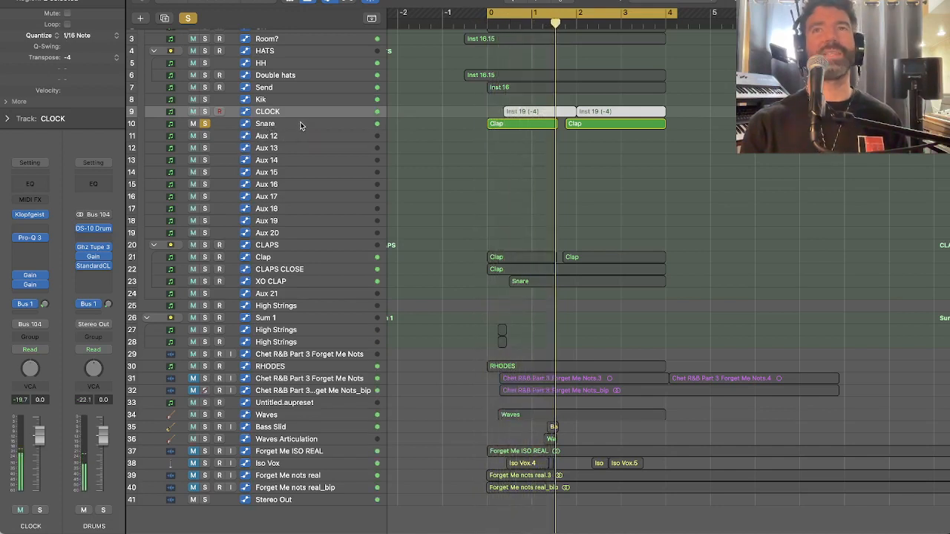
# Select the Snare track and open its Pro-Q 3 insert to examine the EQ bands
pyautogui.click(30, 237)
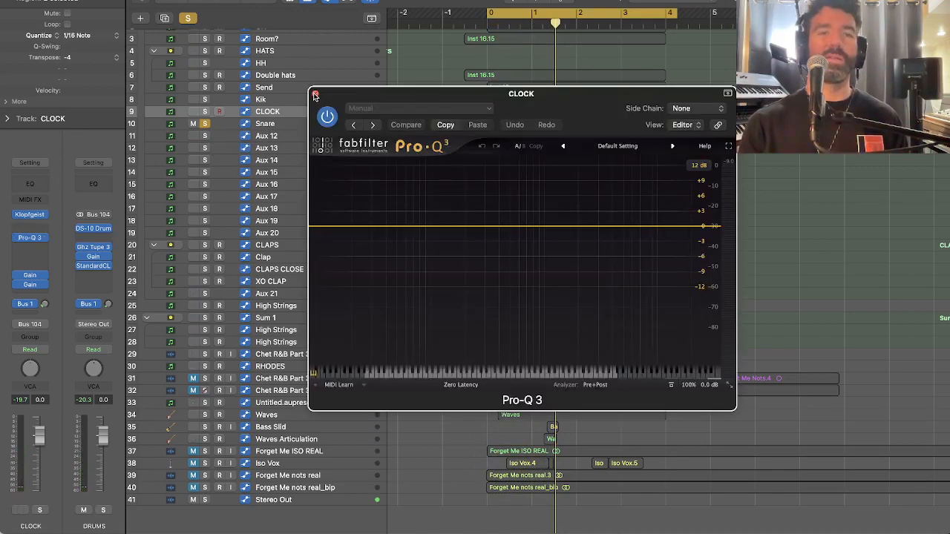
pyautogui.click(315, 94)
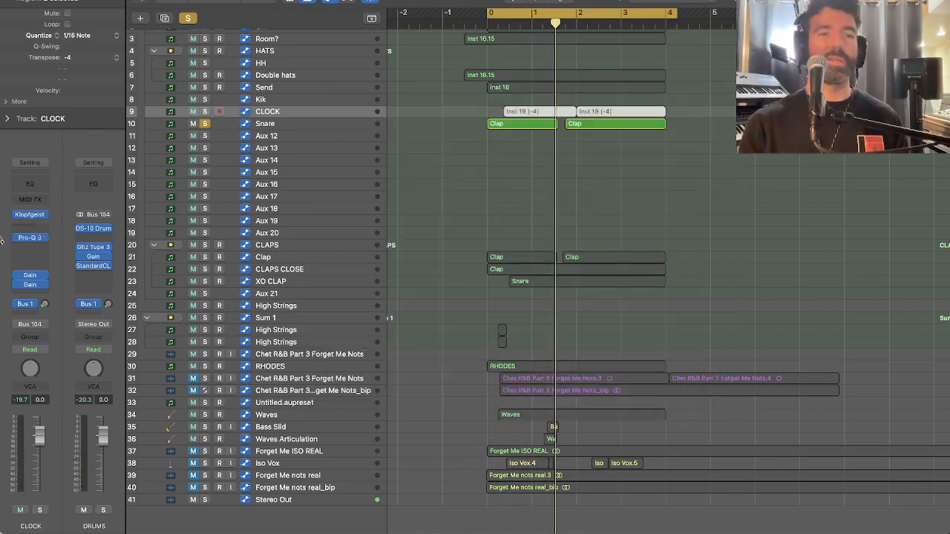
pyautogui.click(290, 127)
pyautogui.click(31, 248)
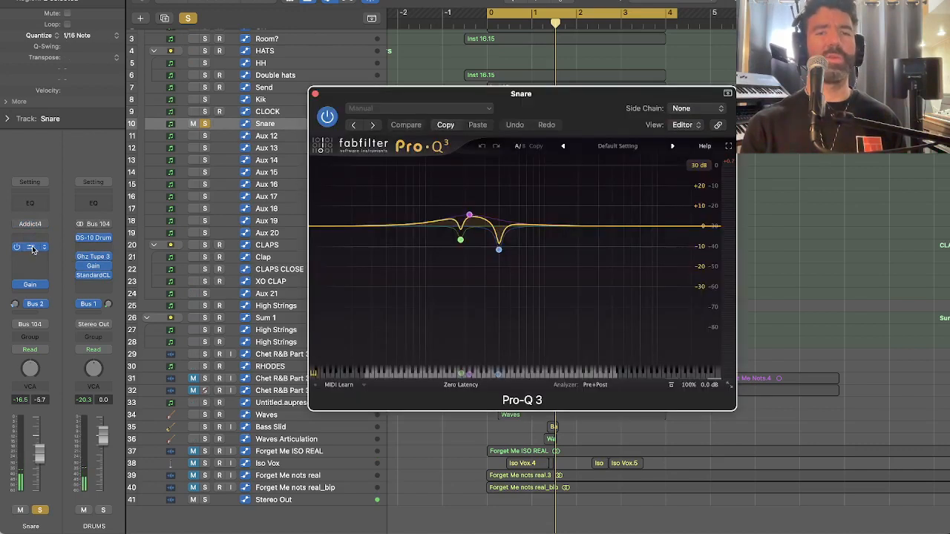
pyautogui.moveTo(459, 232)
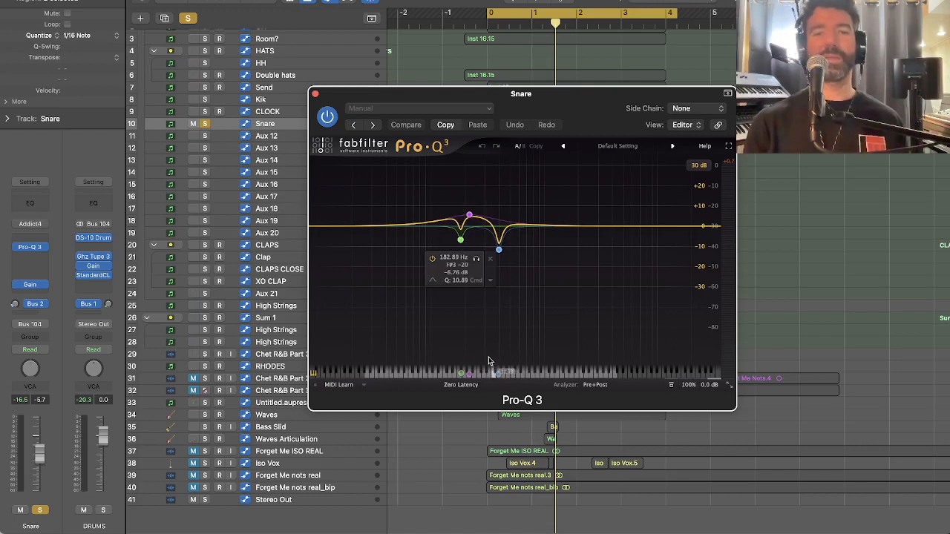
# Bypass and re-enable the Snare's Pro-Q 3, close its window and turn off the track's solo
pyautogui.click(328, 120)
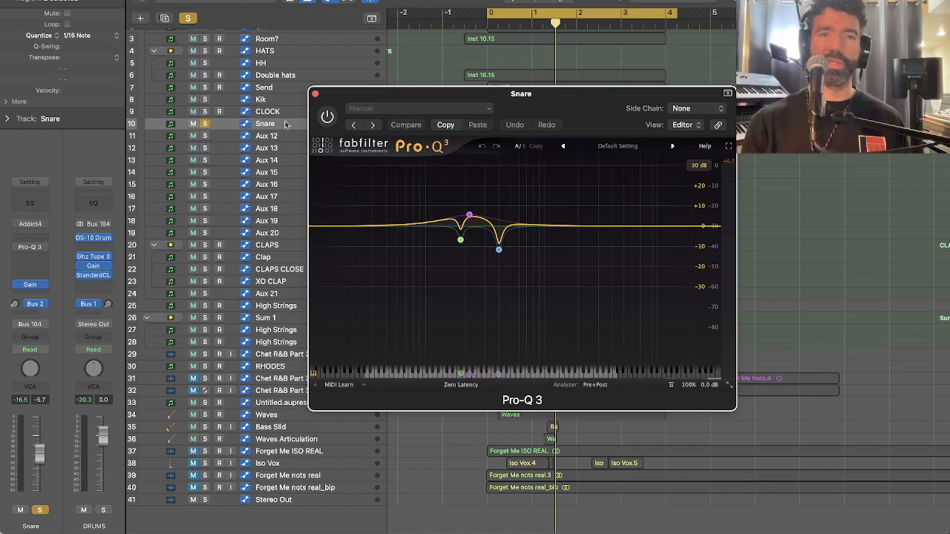
pyautogui.click(327, 118)
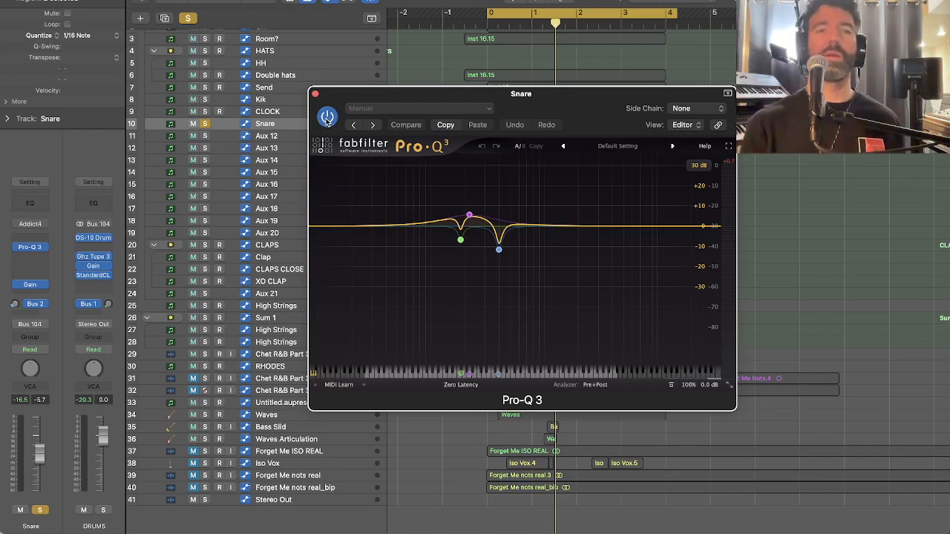
pyautogui.click(315, 94)
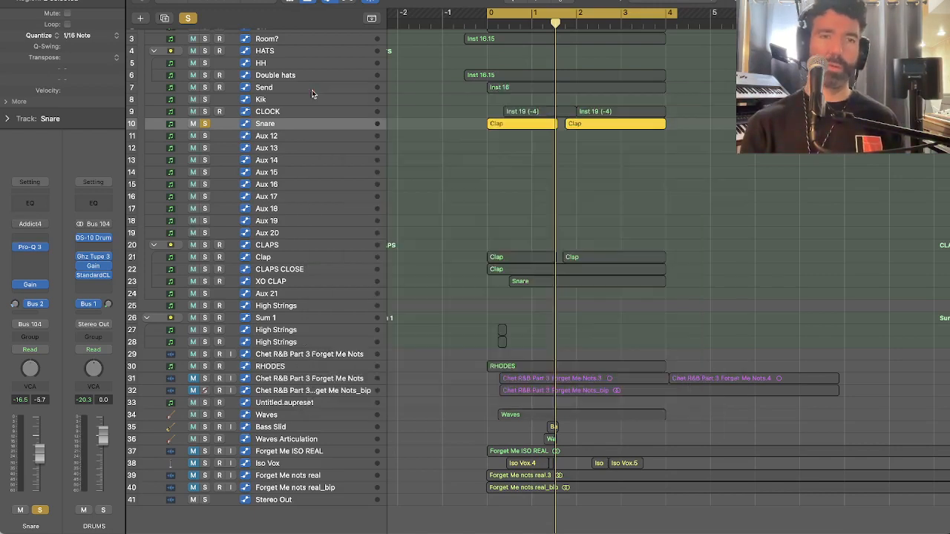
pyautogui.click(205, 123)
# Select and solo the CLAPS stack and play back all the clap layers together
pyautogui.scroll(-2, 259, 238)
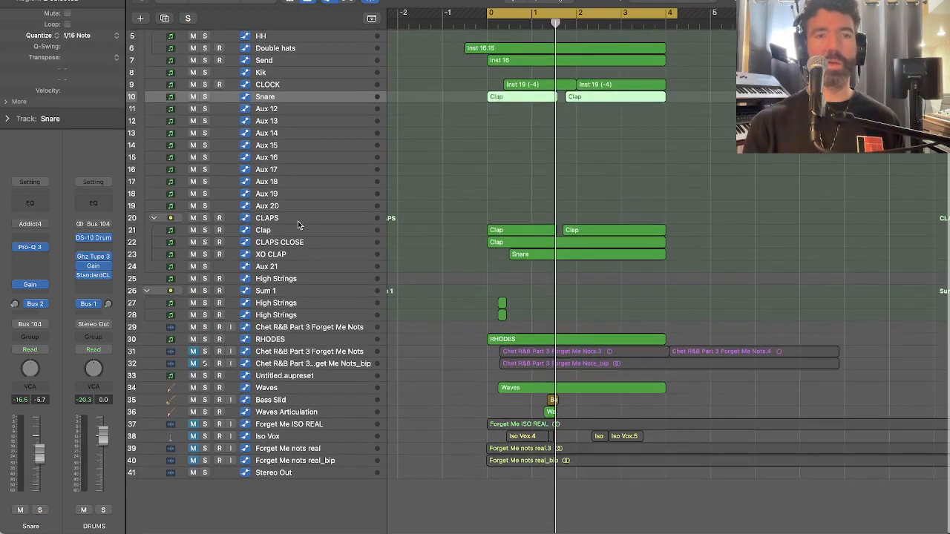
pyautogui.click(297, 221)
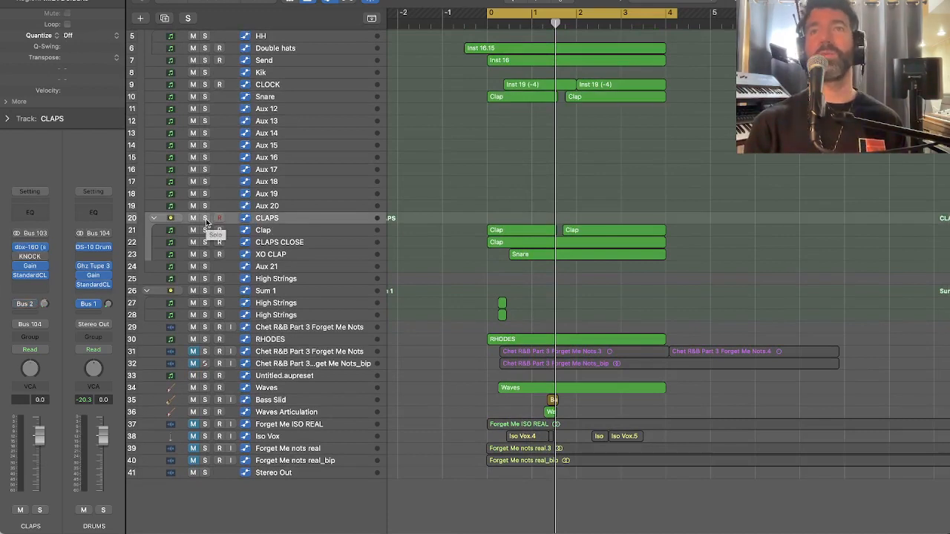
pyautogui.click(205, 218)
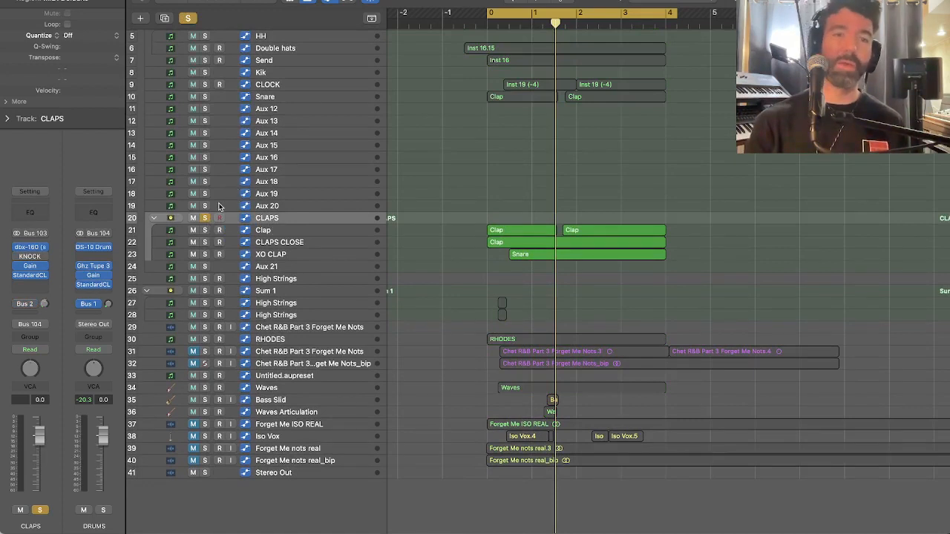
pyautogui.press('space')
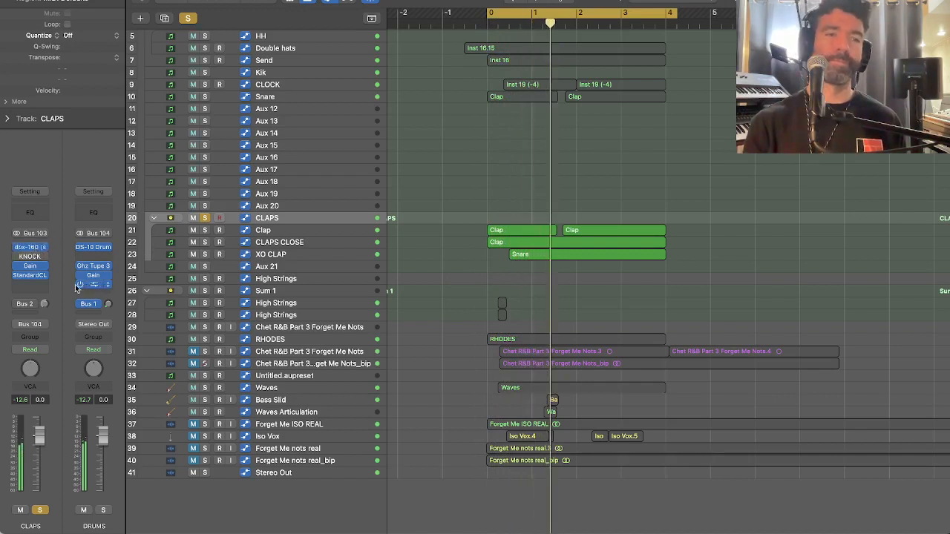
# Solo the Clap track and open its Hand Clap Studio instrument to examine the Looseness setting
pyautogui.click(295, 231)
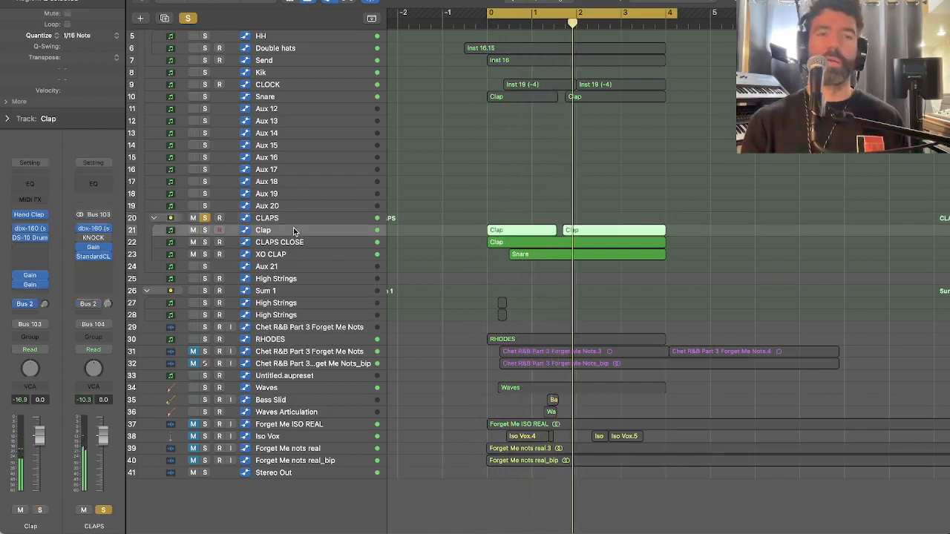
pyautogui.click(205, 231)
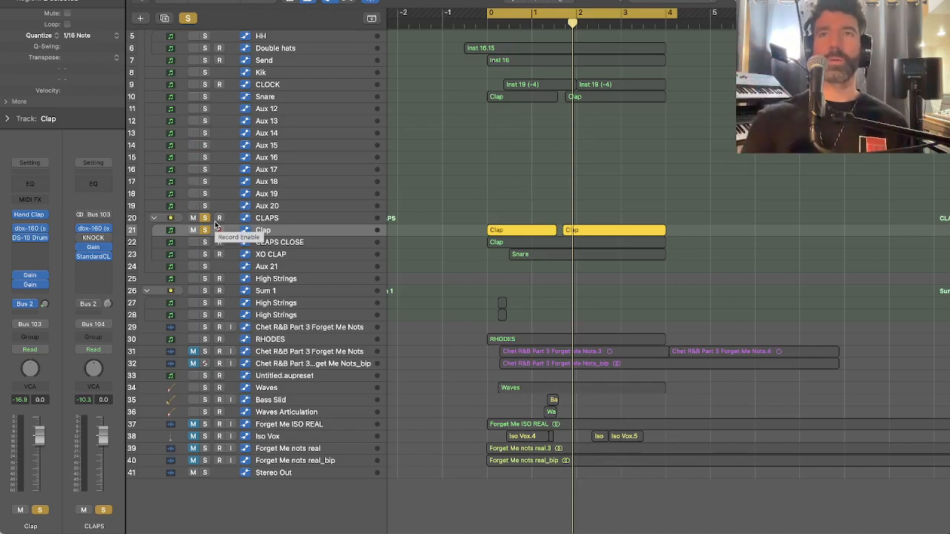
pyautogui.click(37, 214)
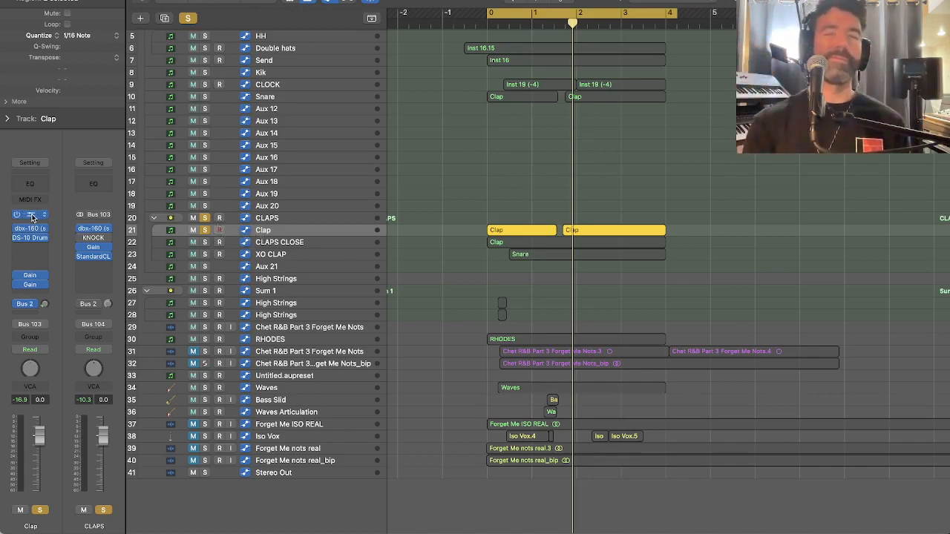
pyautogui.moveTo(581, 124); pyautogui.dragTo(499, 48)
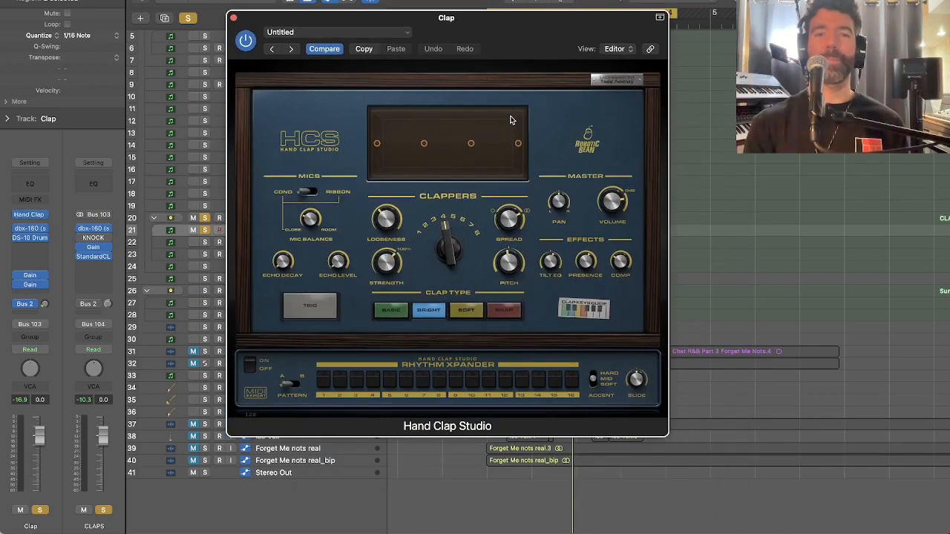
pyautogui.moveTo(386, 222)
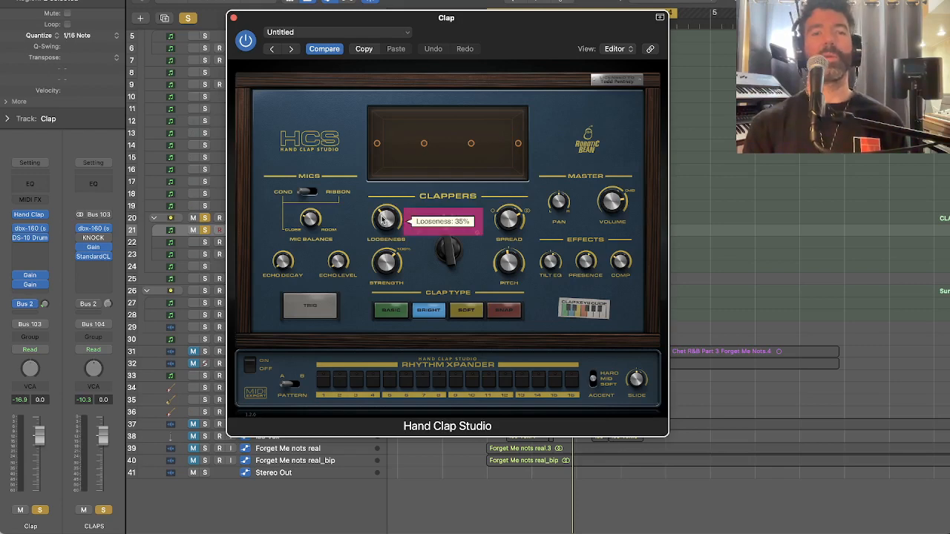
# Play back the soloed Clap track while viewing Hand Clap Studio, and close the instrument window
pyautogui.press('space')
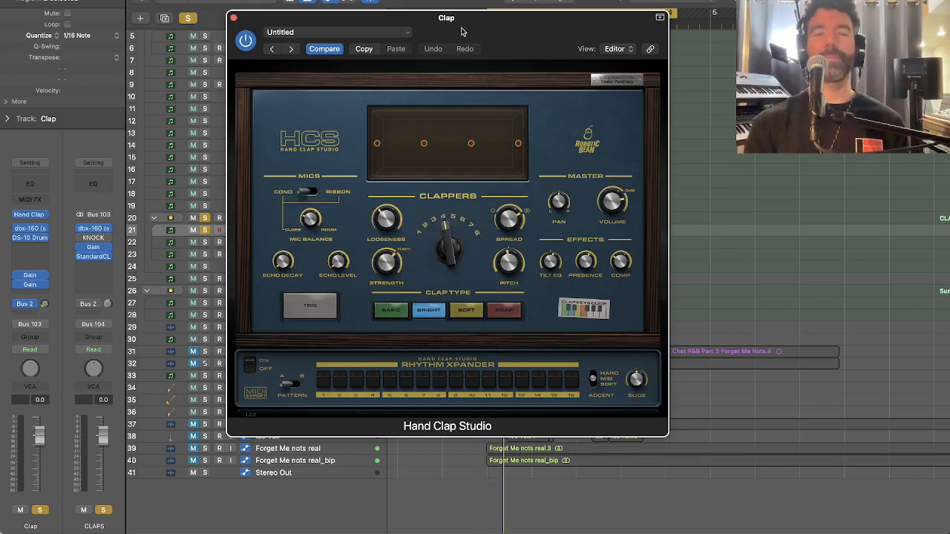
pyautogui.moveTo(461, 31); pyautogui.dragTo(498, 20)
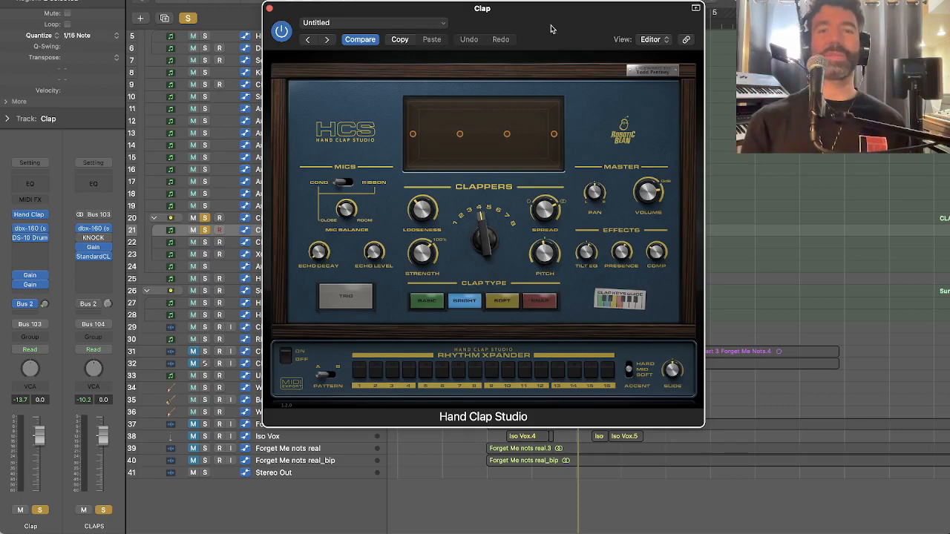
pyautogui.moveTo(551, 28); pyautogui.dragTo(520, 3)
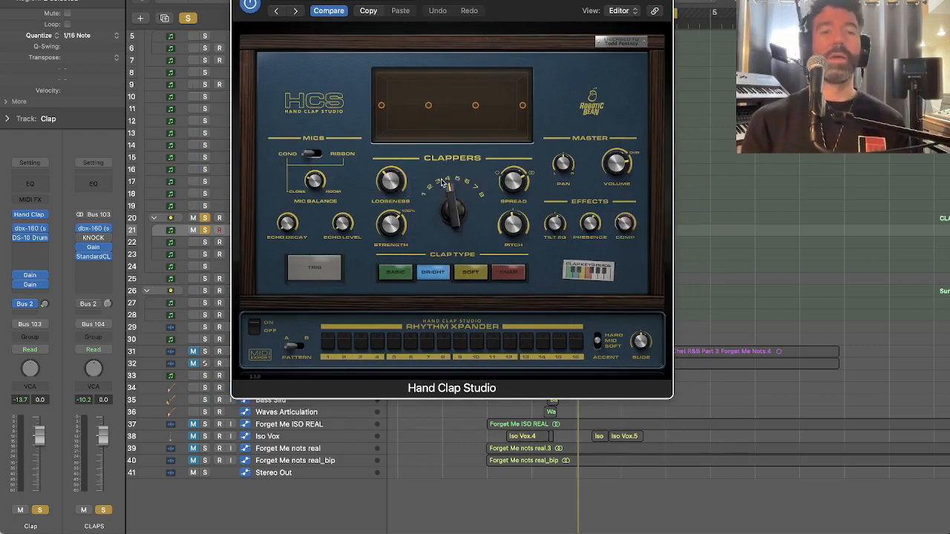
pyautogui.moveTo(319, 1); pyautogui.dragTo(440, 39)
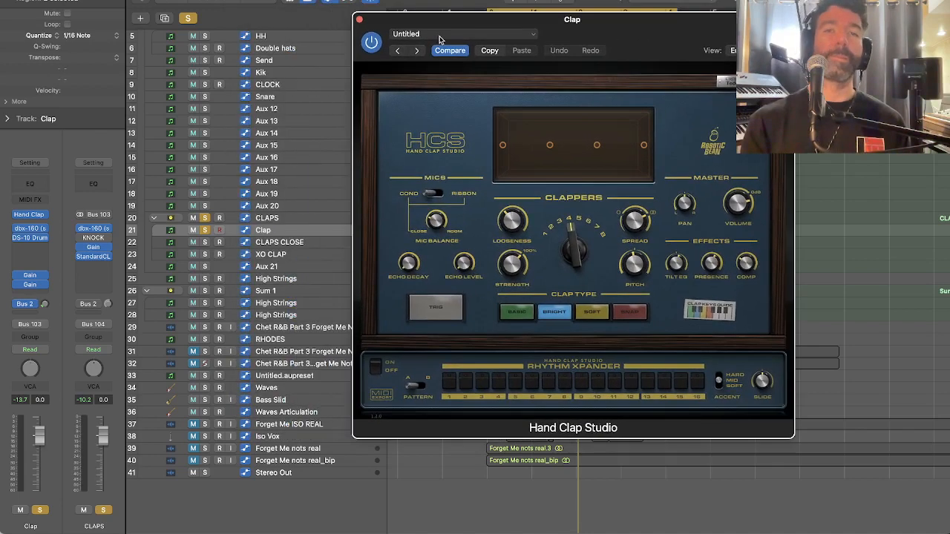
pyautogui.click(359, 20)
# Switch the solo from the Clap track to CLAPS CLOSE and play back its part within the CLAPS stack
pyautogui.click(204, 242)
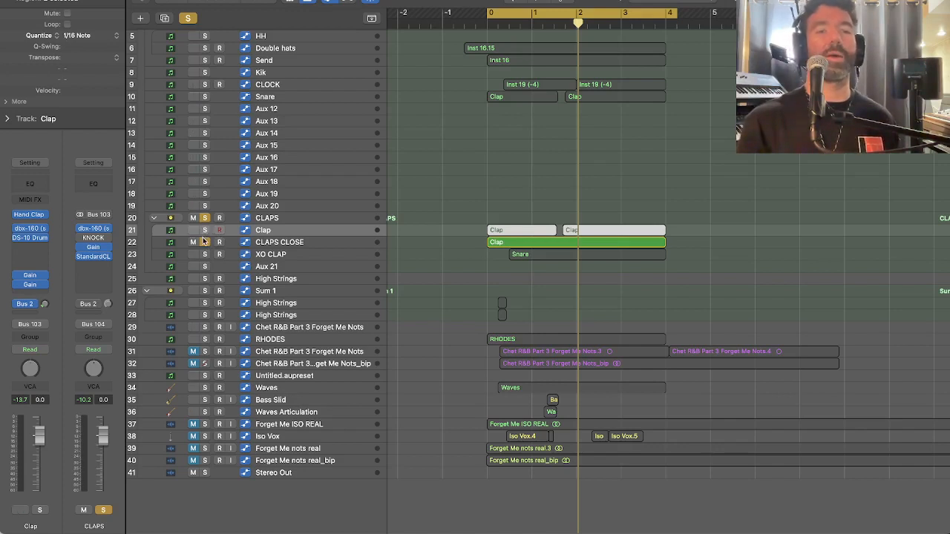
pyautogui.press('space')
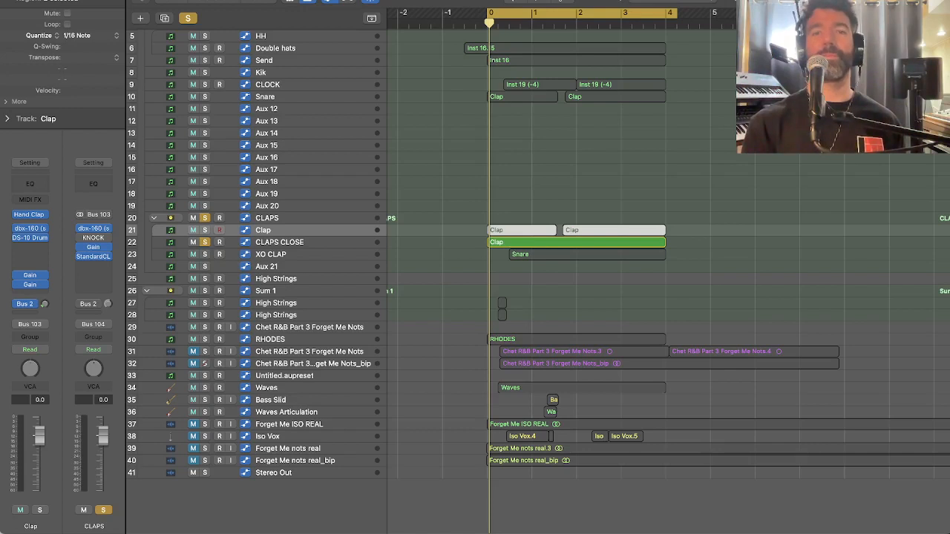
pyautogui.press('space')
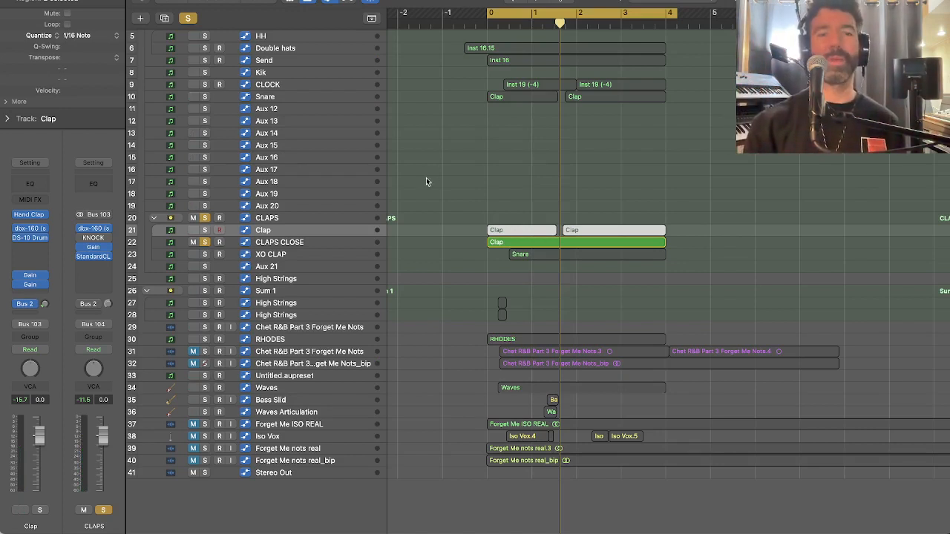
# Select the CLAPS CLOSE track and replay its soloed part from the start
pyautogui.click(288, 243)
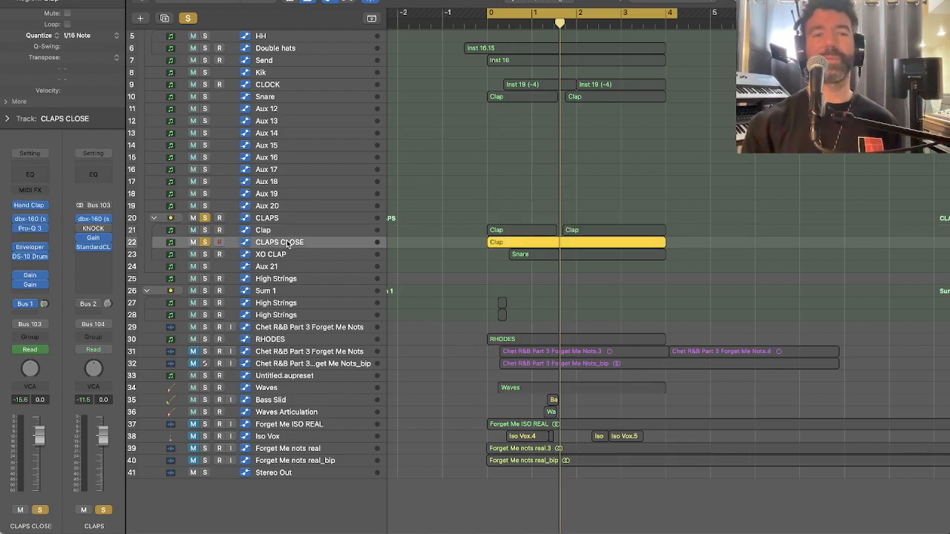
pyautogui.press('Return')
pyautogui.press('space')
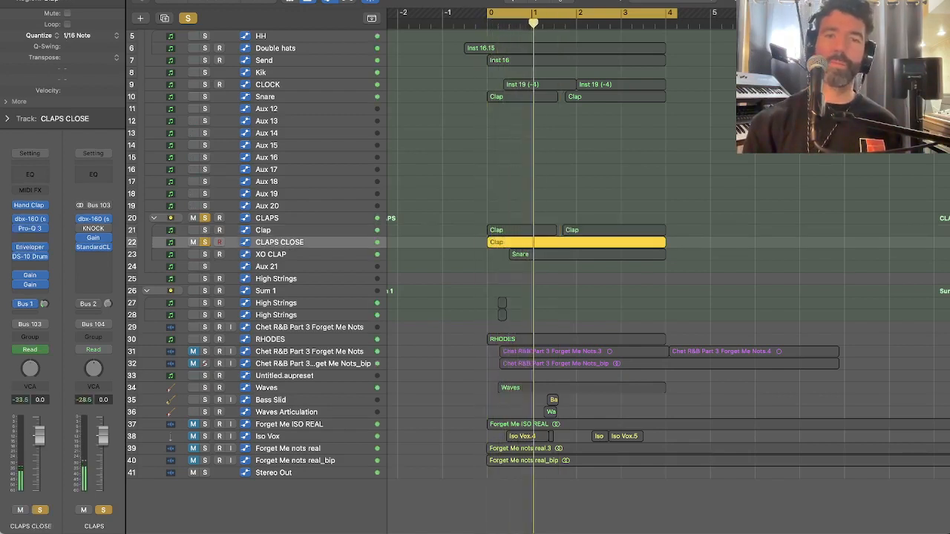
pyautogui.press('space')
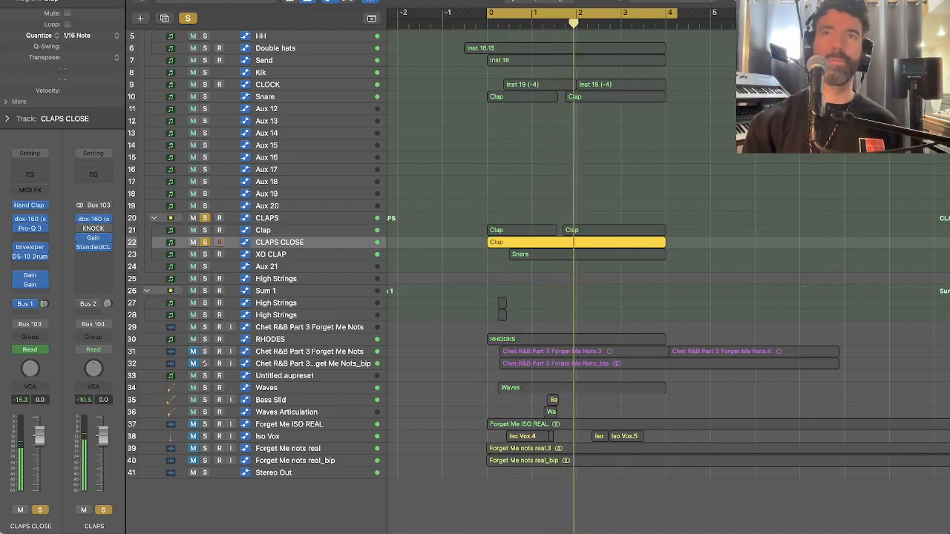
# Turn off the solos on CLAPS CLOSE and the CLAPS stack and play back the full mix
pyautogui.click(206, 243)
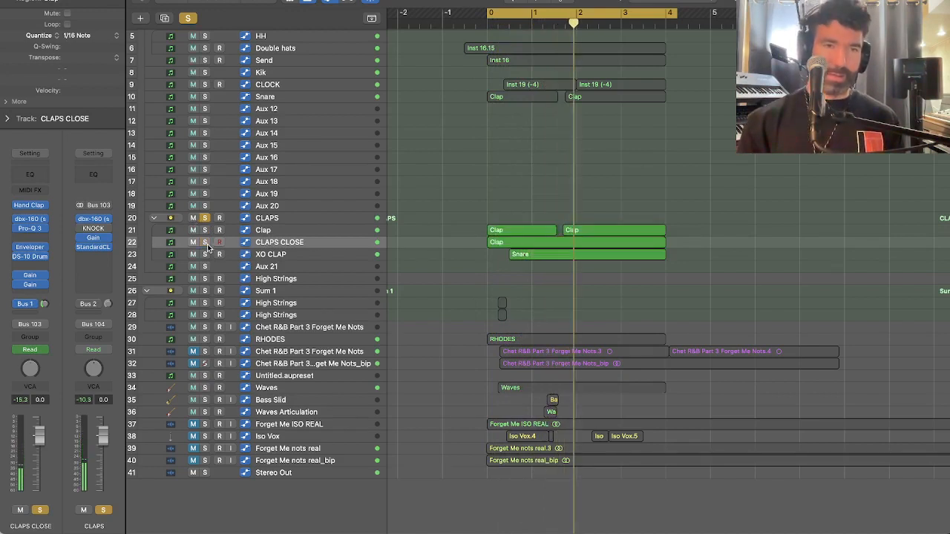
pyautogui.click(207, 219)
pyautogui.press('space')
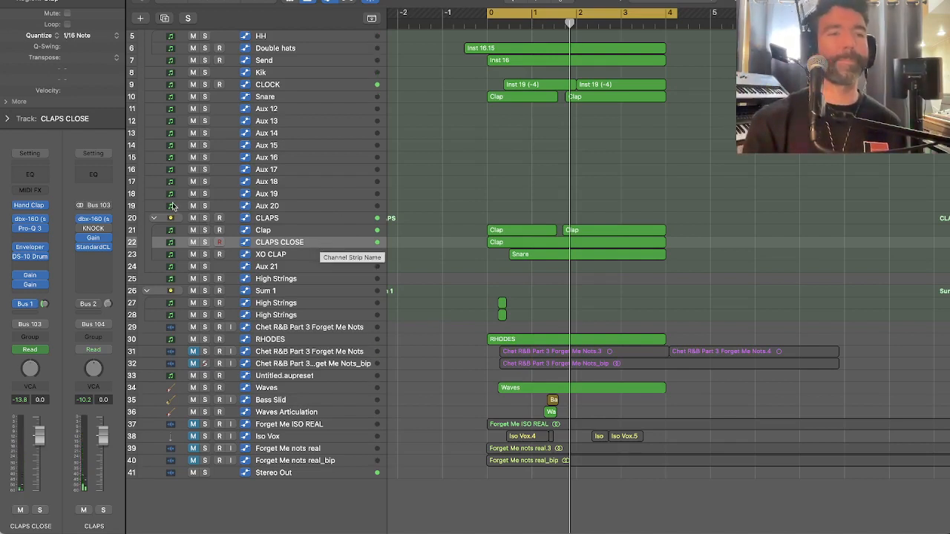
# Switch the solo to the XO CLAP track, play back its part and show the Snare Verb channel fed by its Bus 2 send
pyautogui.click(317, 254)
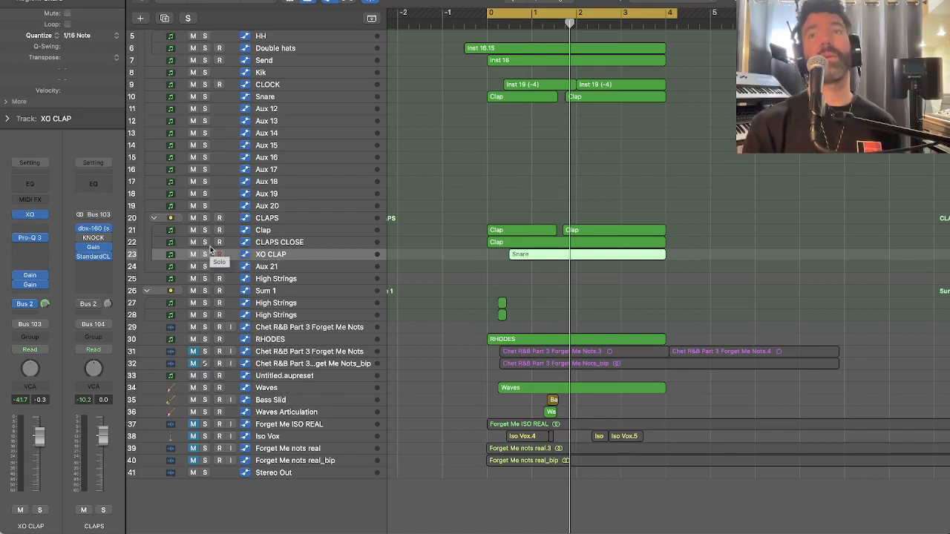
pyautogui.press('space')
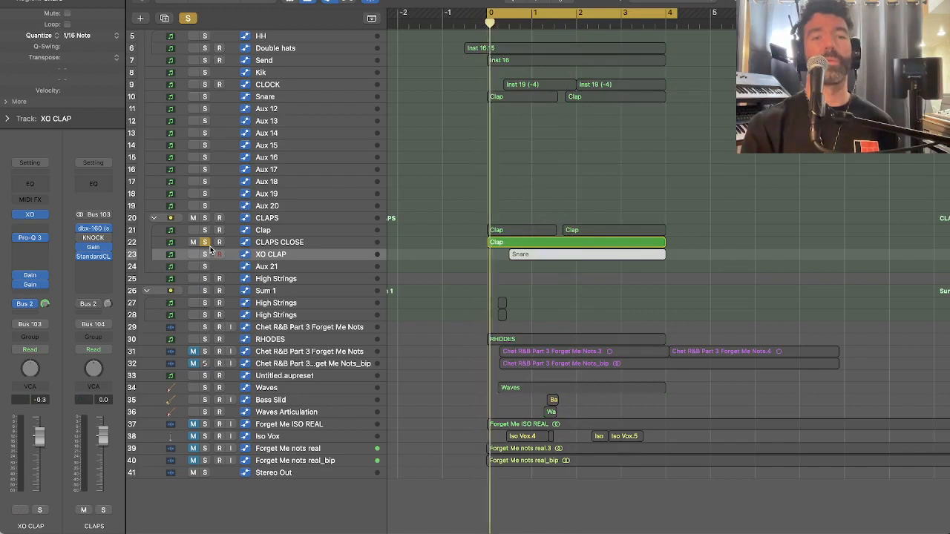
pyautogui.click(206, 255)
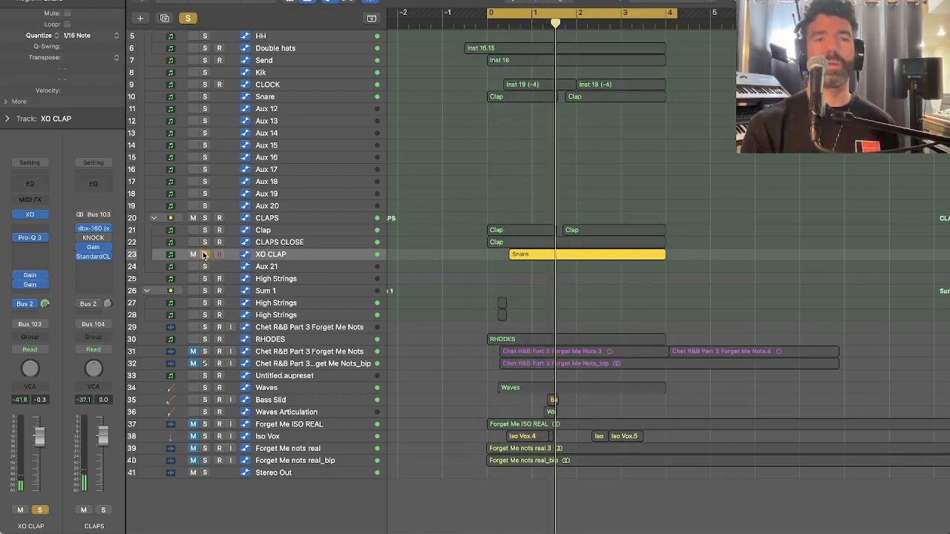
pyautogui.press('space')
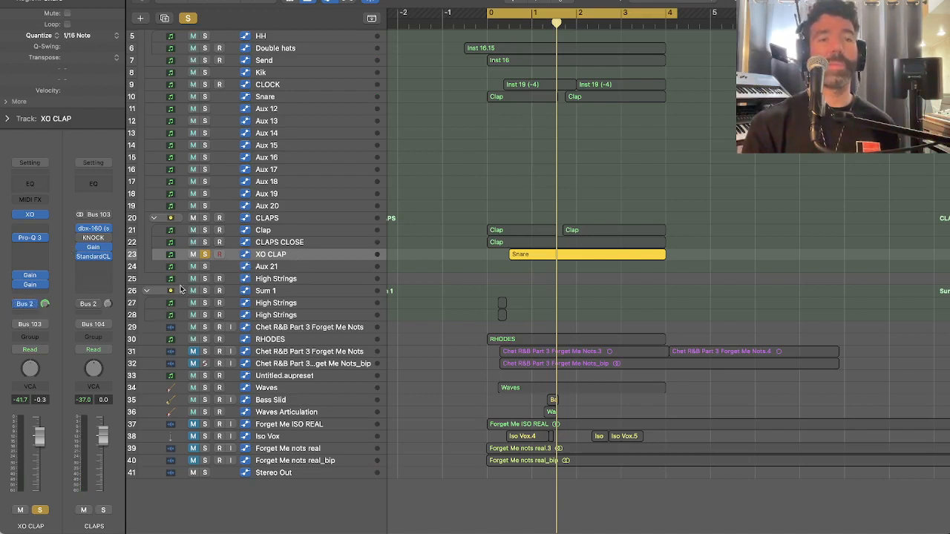
pyautogui.click(25, 303)
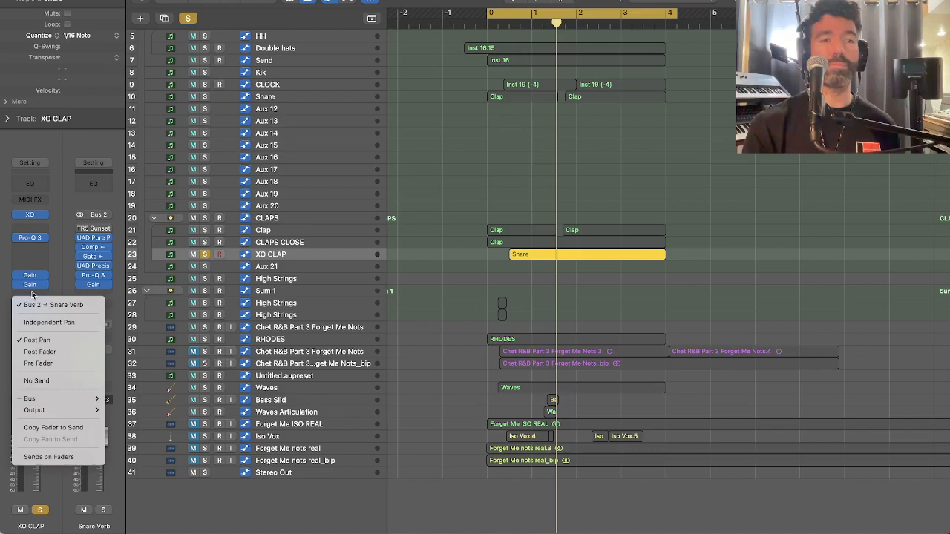
pyautogui.click(93, 204)
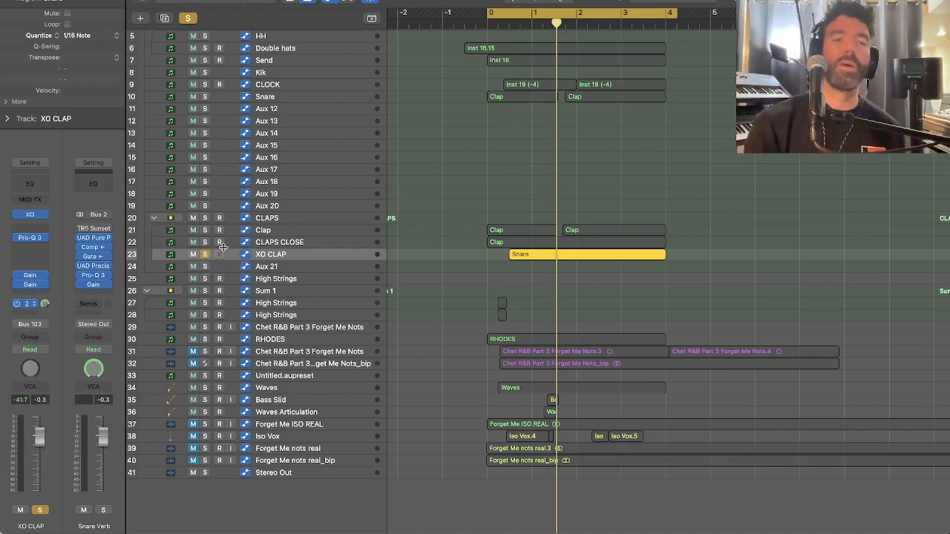
# Add the Clap track to the solo, view its channel strip and reselect XO CLAP
pyautogui.click(270, 230)
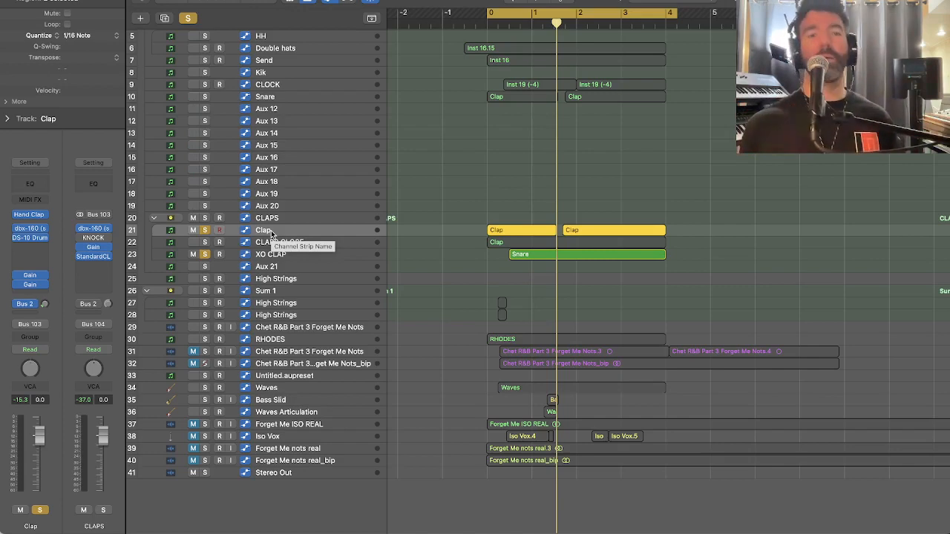
pyautogui.hscroll(1, 228, 243)
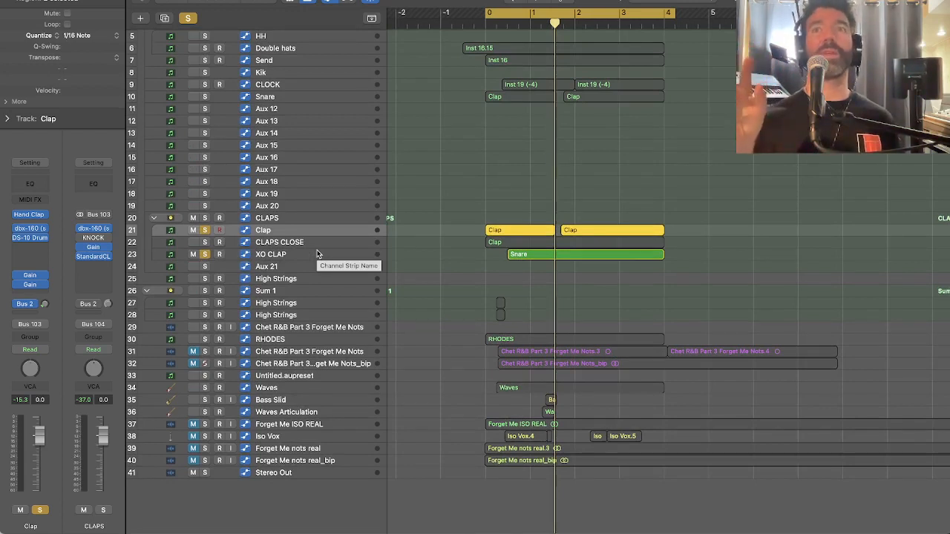
pyautogui.click(312, 253)
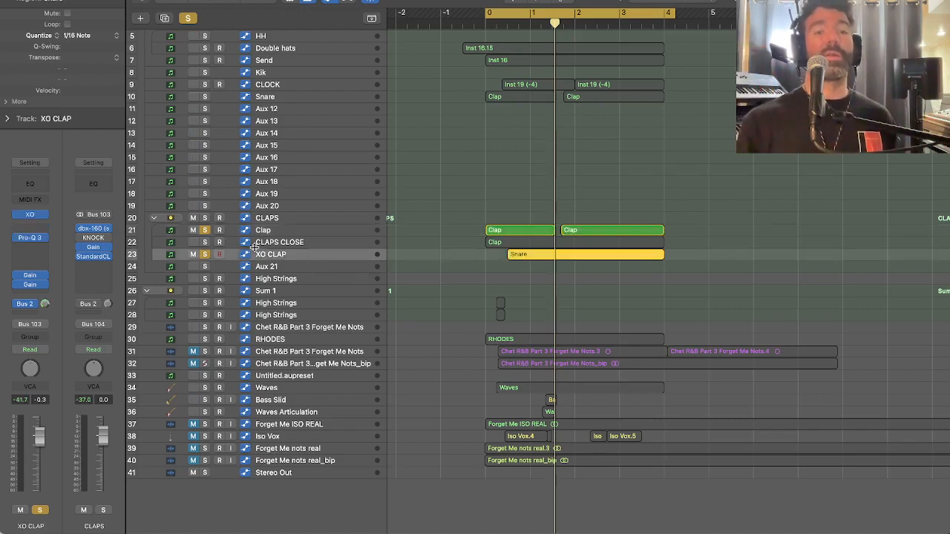
# View the Pro-Q 3 curve on the XO CLAP track, including its purple boost band, and close the plug-in window
pyautogui.click(32, 239)
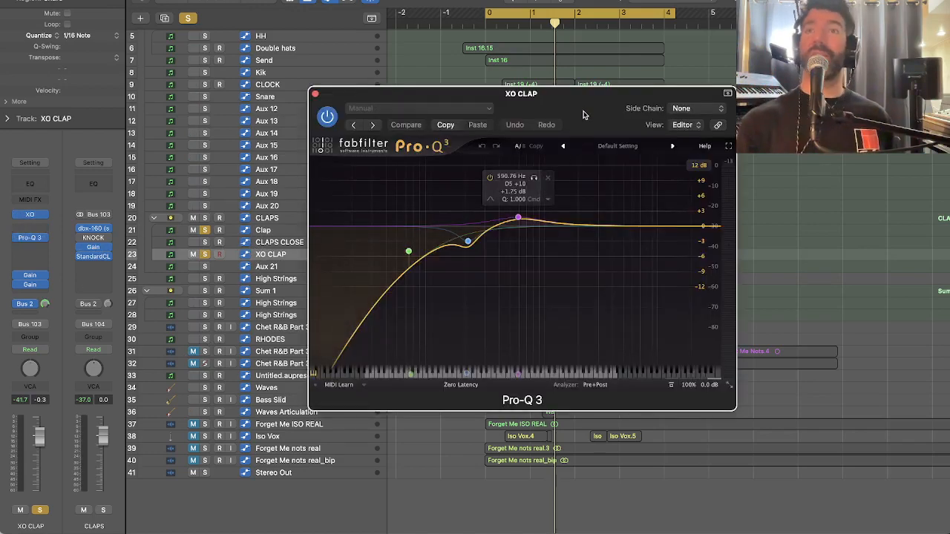
pyautogui.moveTo(573, 115); pyautogui.dragTo(569, 105)
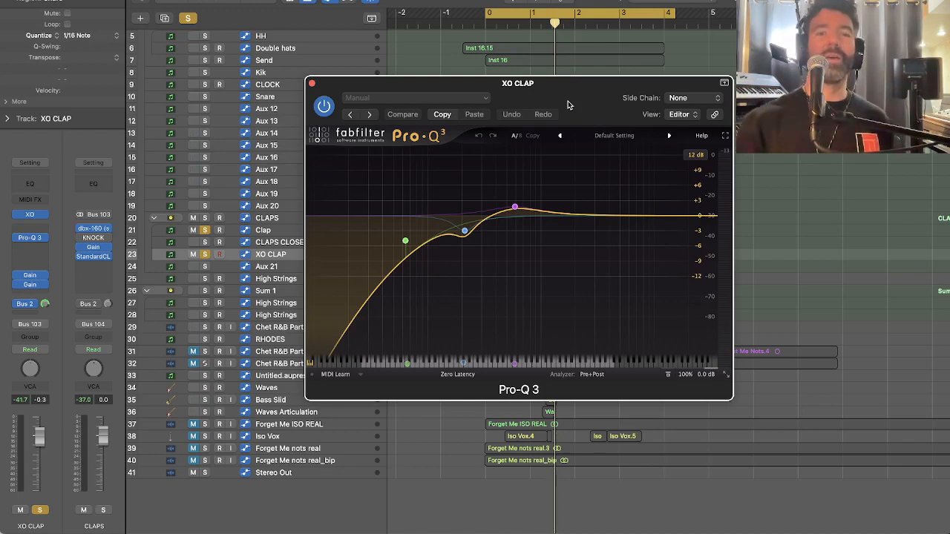
pyautogui.moveTo(500, 206)
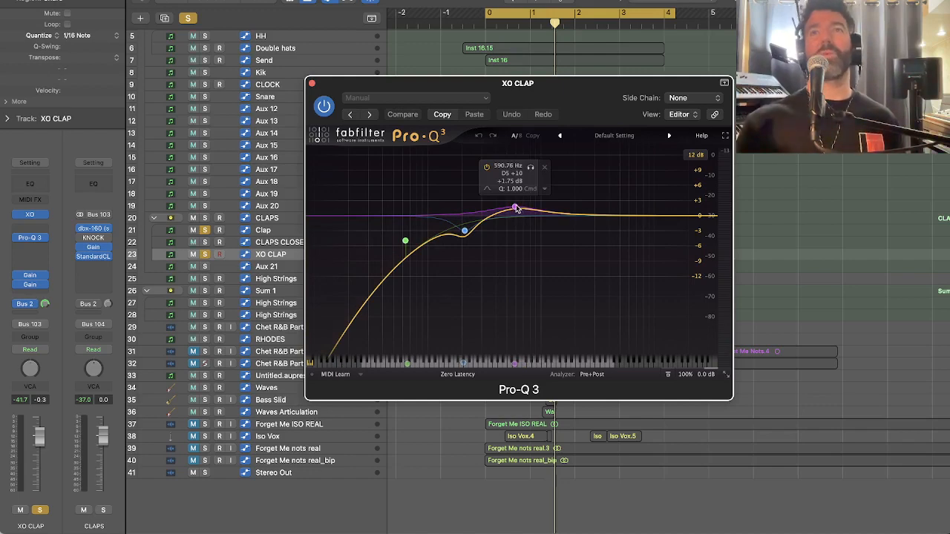
pyautogui.click(312, 85)
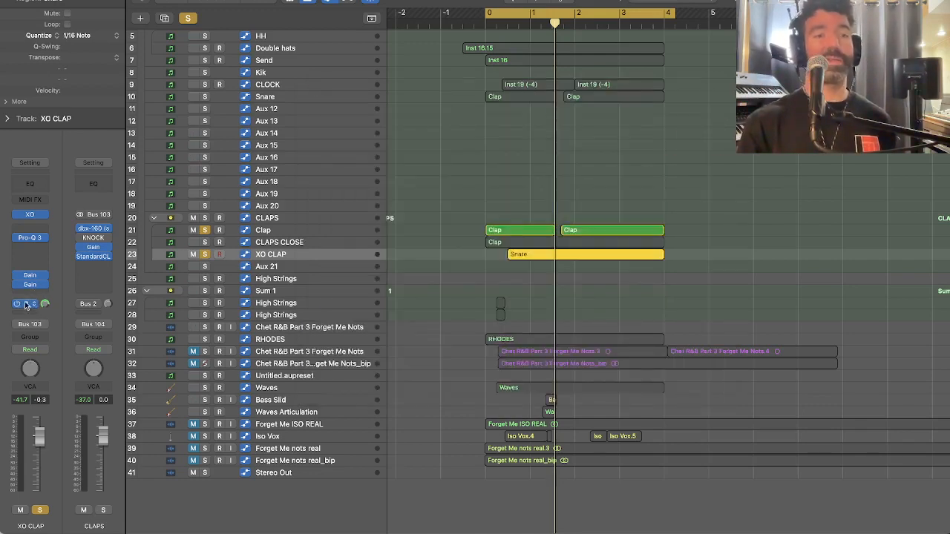
# Show the Snare Verb channel fed by XO CLAP's send and view its UAD Pure Plate reverb settings
pyautogui.click(96, 202)
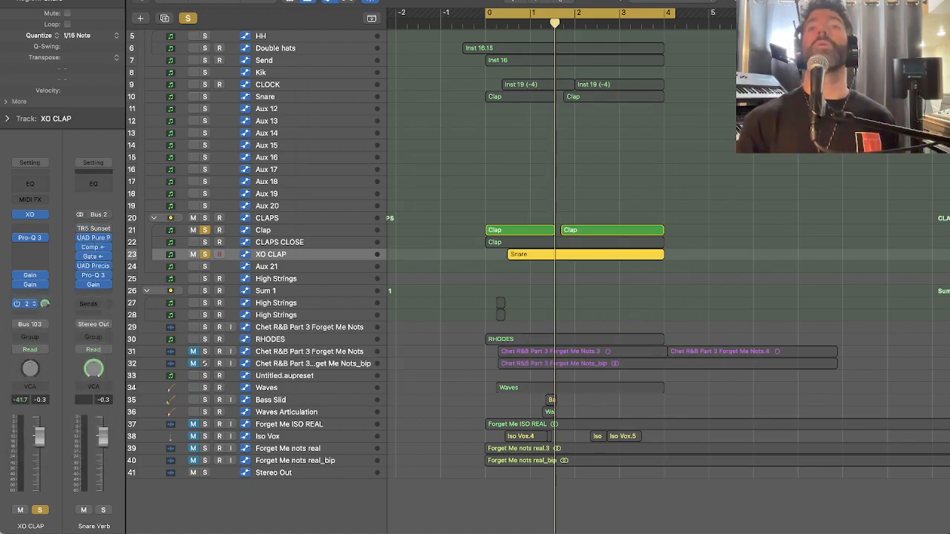
pyautogui.moveTo(946, 156); pyautogui.dragTo(495, 30)
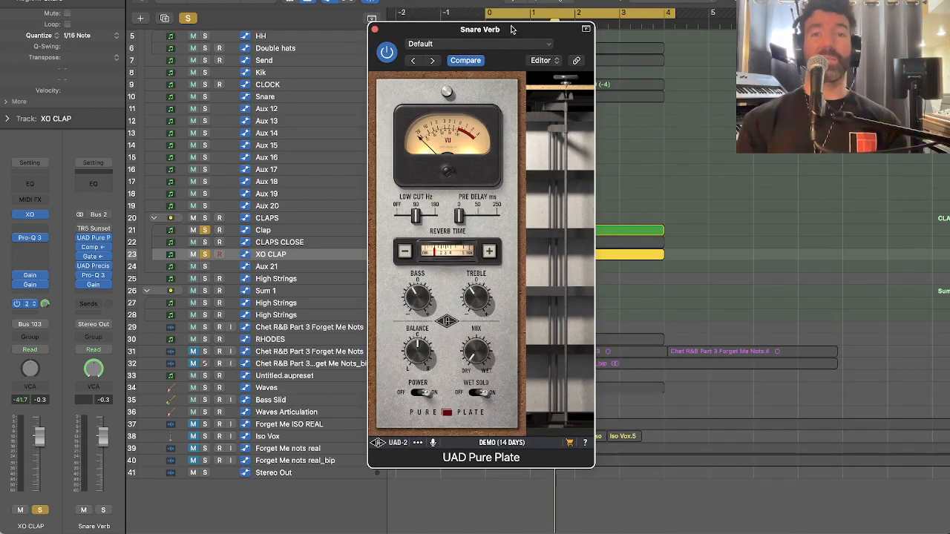
pyautogui.moveTo(497, 30); pyautogui.dragTo(496, 36)
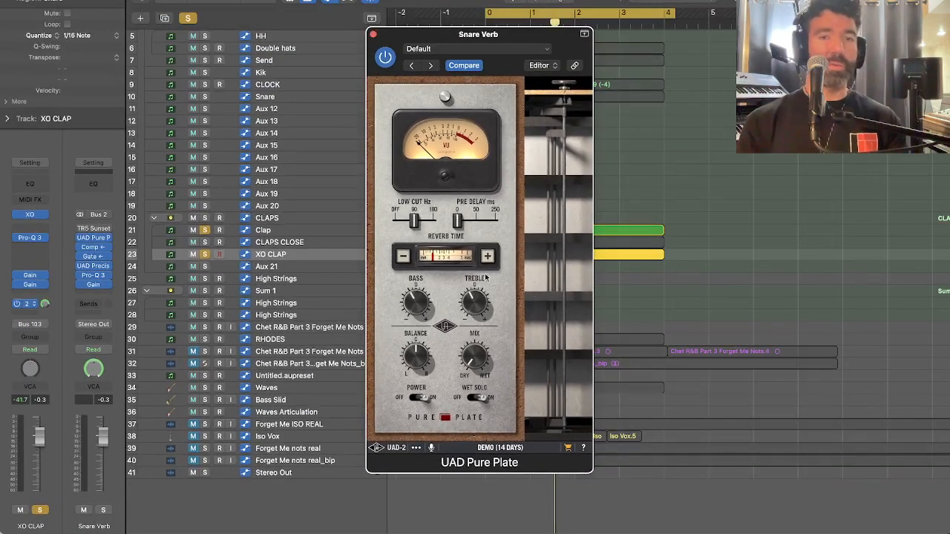
# Open the Snare Verb channel's Compressor and, during playback, compare the soloed reverb channel with only XO CLAP soloed
pyautogui.click(93, 249)
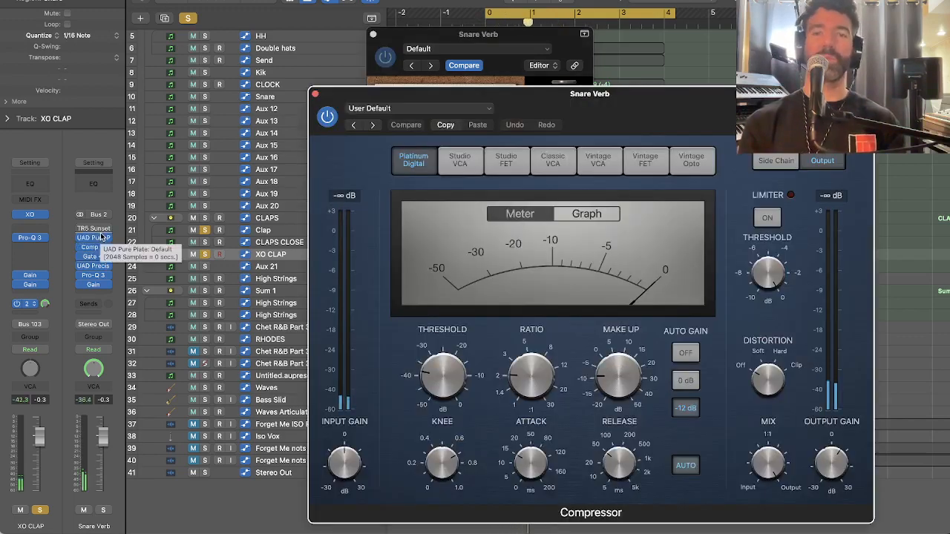
pyautogui.click(103, 510)
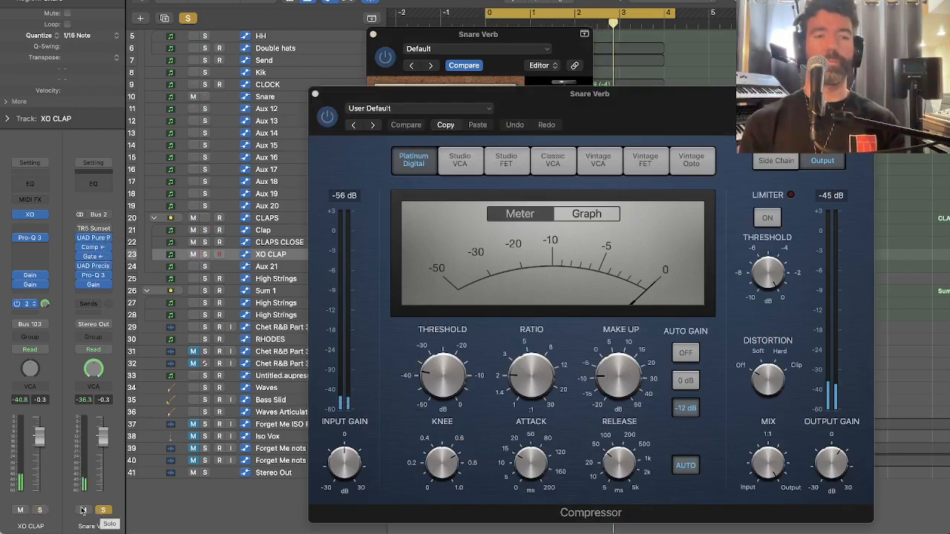
pyautogui.keyDown('alt'); pyautogui.click(39, 511); pyautogui.keyUp('alt')
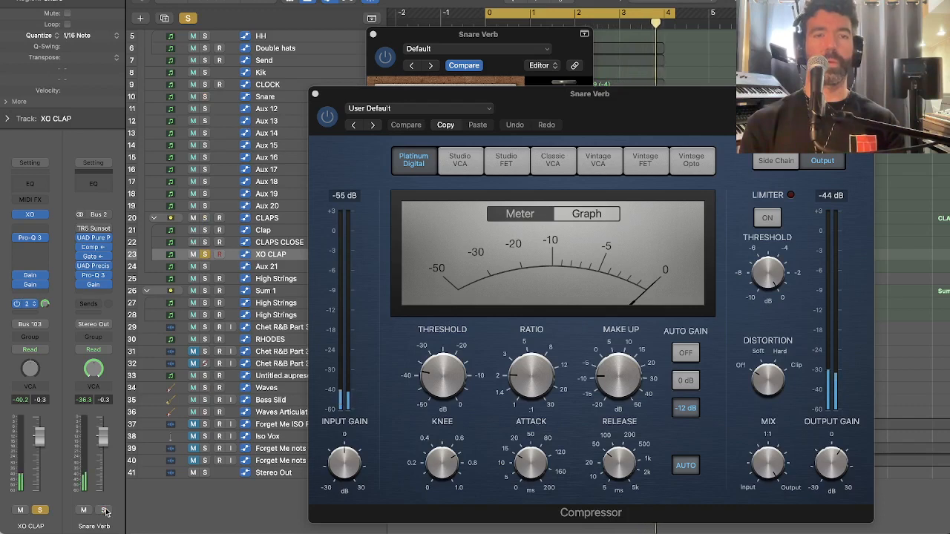
# Restart playback and move the solo from XO CLAP to the CLAPS stack, keeping Clap and CLAPS CLOSE muted
pyautogui.press('space')
pyautogui.press('space')
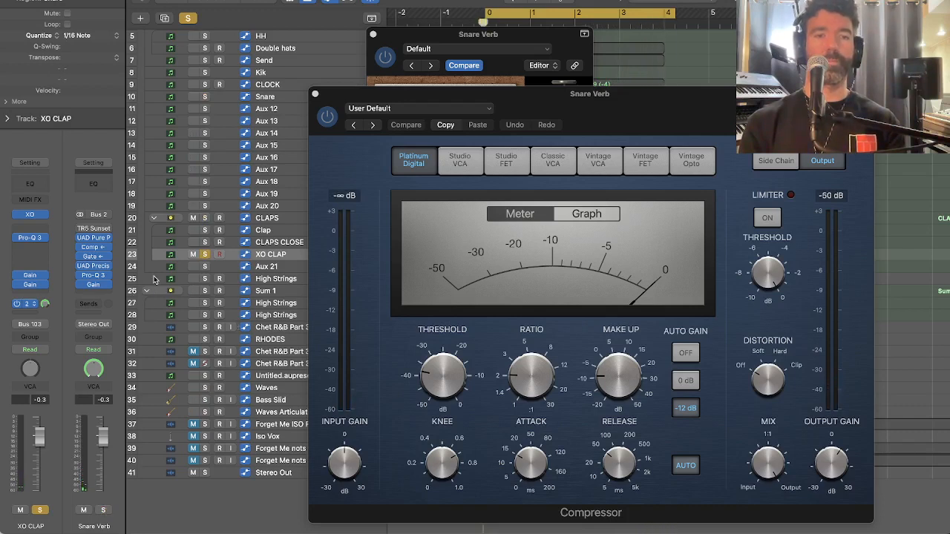
pyautogui.click(205, 219)
pyautogui.click(206, 254)
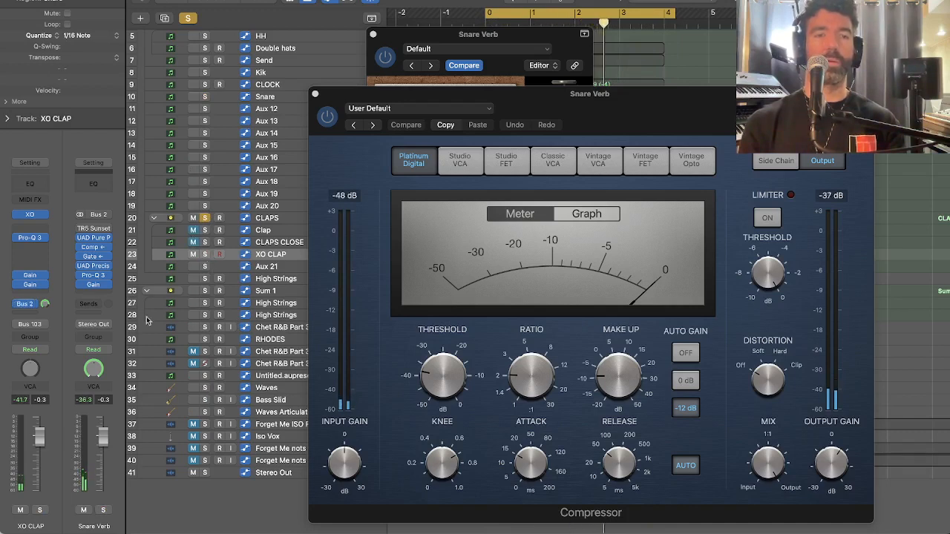
# Open the Noise Gate on the Snare Verb channel, stop playback and close the Compressor window
pyautogui.click(93, 257)
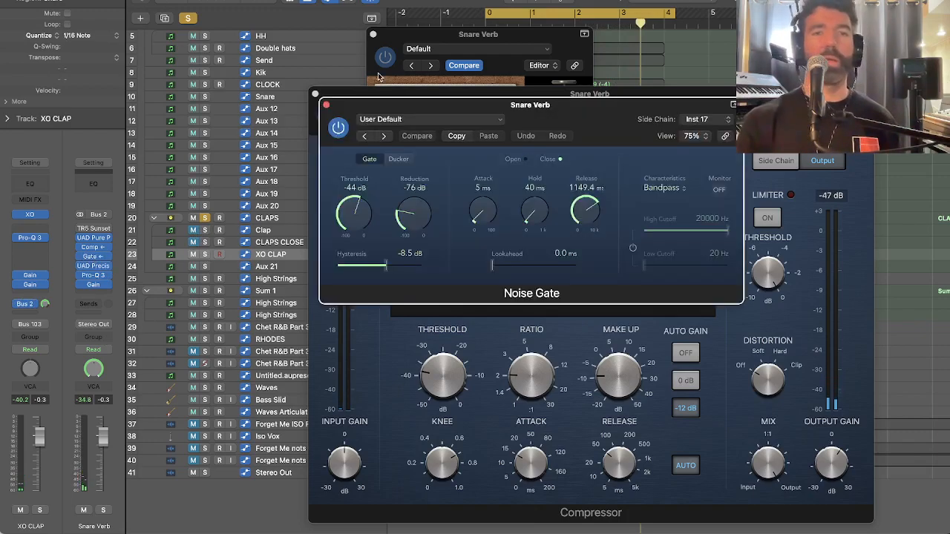
pyautogui.click(331, 95)
pyautogui.moveTo(331, 95); pyautogui.dragTo(390, 190)
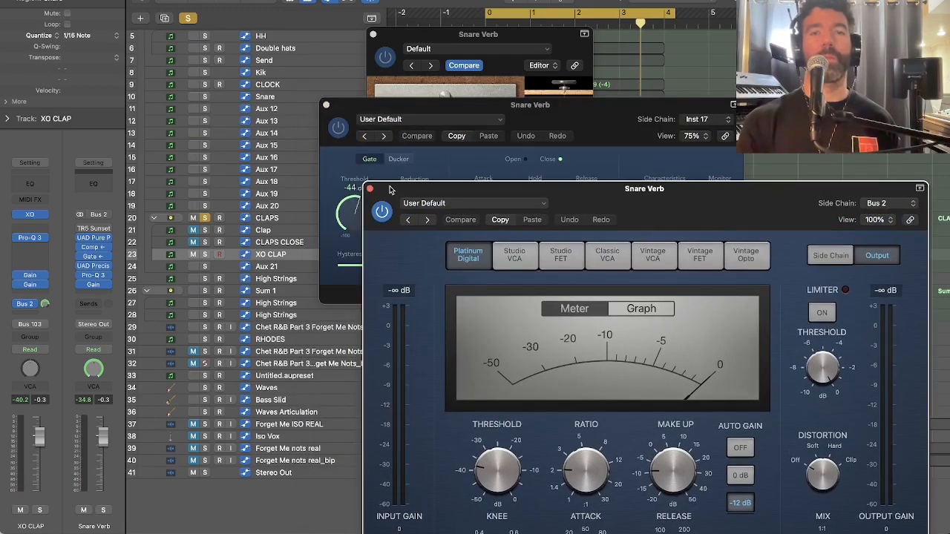
pyautogui.click(372, 189)
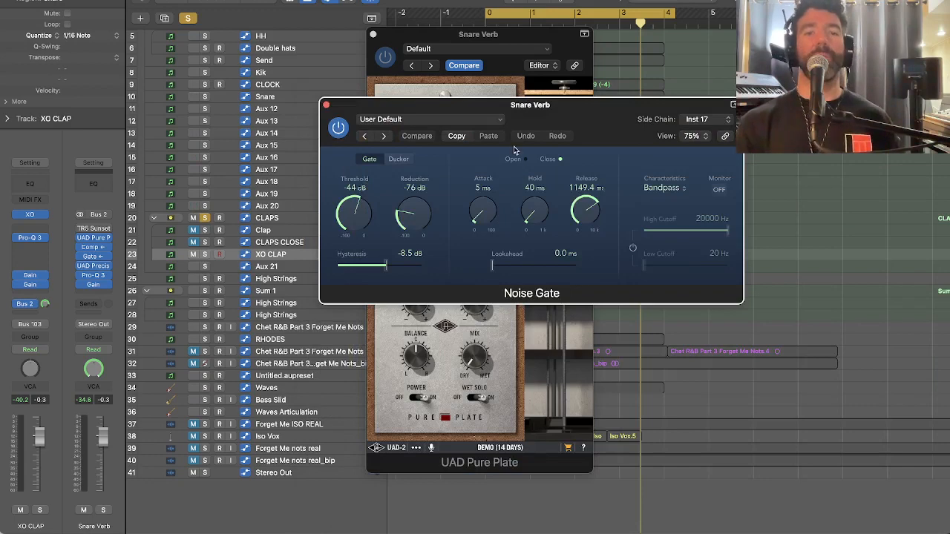
# Reposition the Noise Gate window and choose Clap (Inst 17) as its side chain source
pyautogui.moveTo(557, 119); pyautogui.dragTo(540, 104)
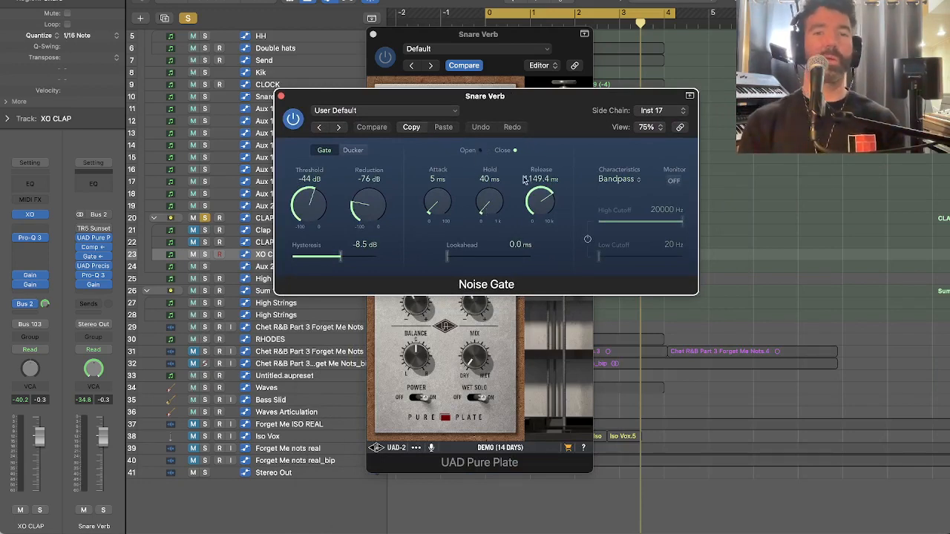
pyautogui.moveTo(561, 115); pyautogui.dragTo(560, 116)
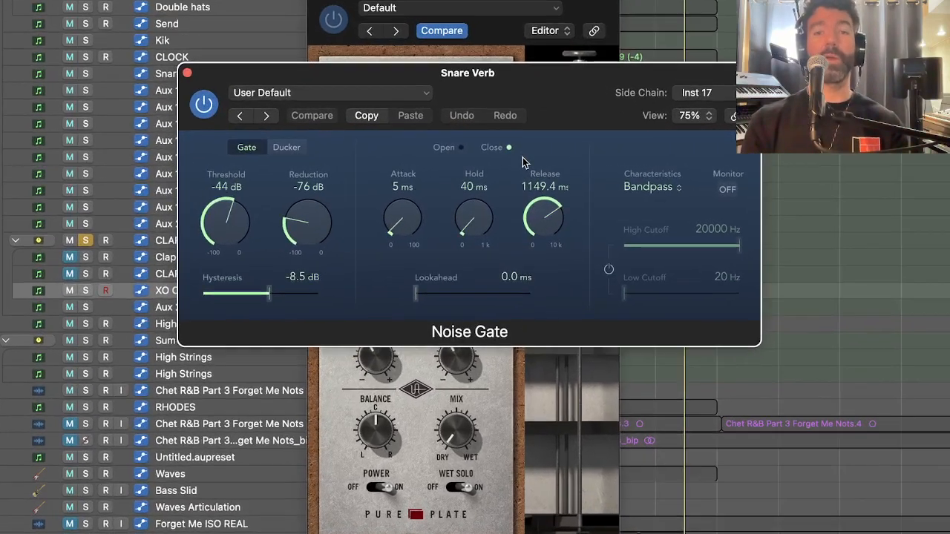
pyautogui.moveTo(539, 80); pyautogui.dragTo(556, 53)
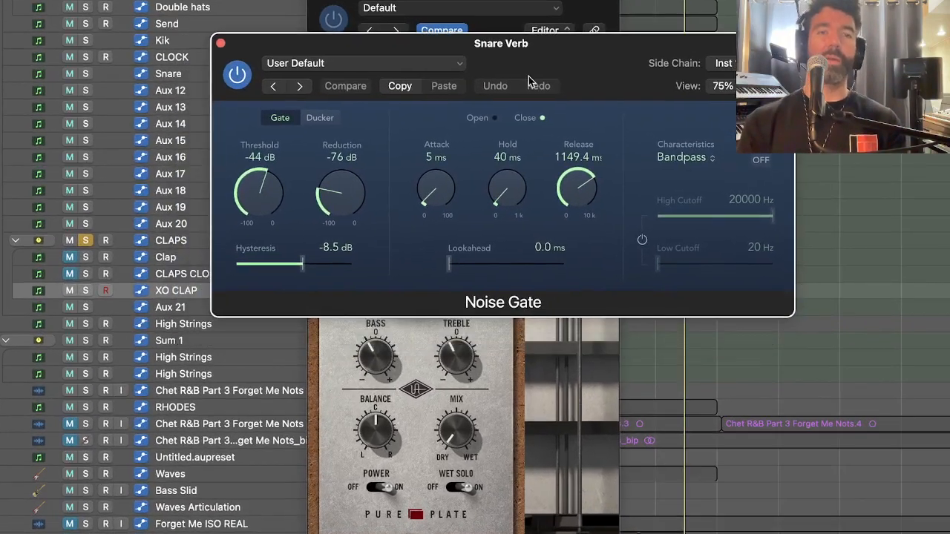
pyautogui.click(721, 66)
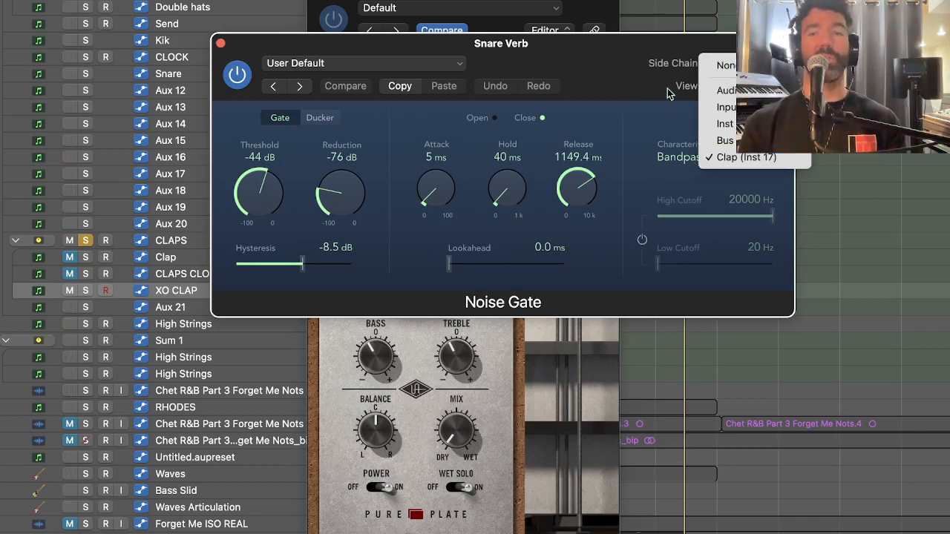
pyautogui.click(720, 165)
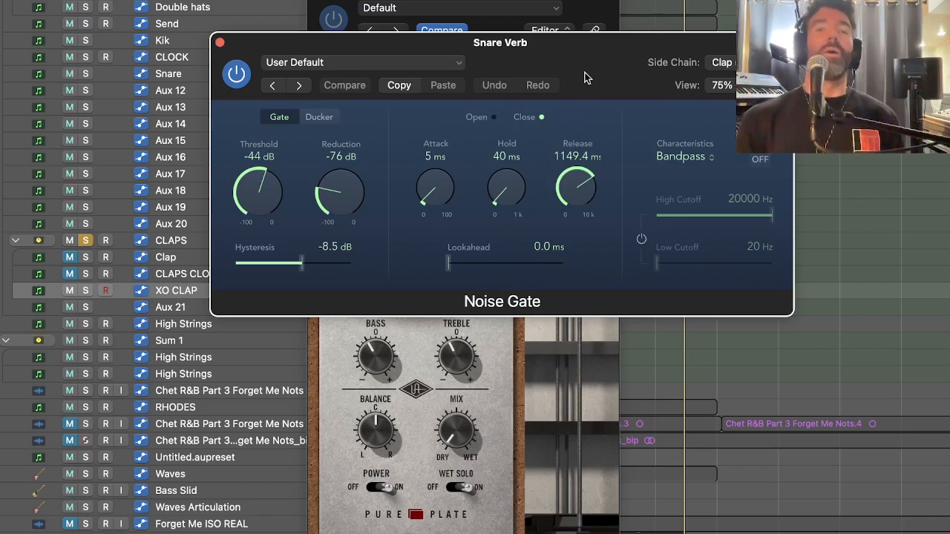
# Examine the Noise Gate's gating settings, including its release time, and close its window to return to UAD Pure Plate
pyautogui.moveTo(586, 78); pyautogui.dragTo(584, 84)
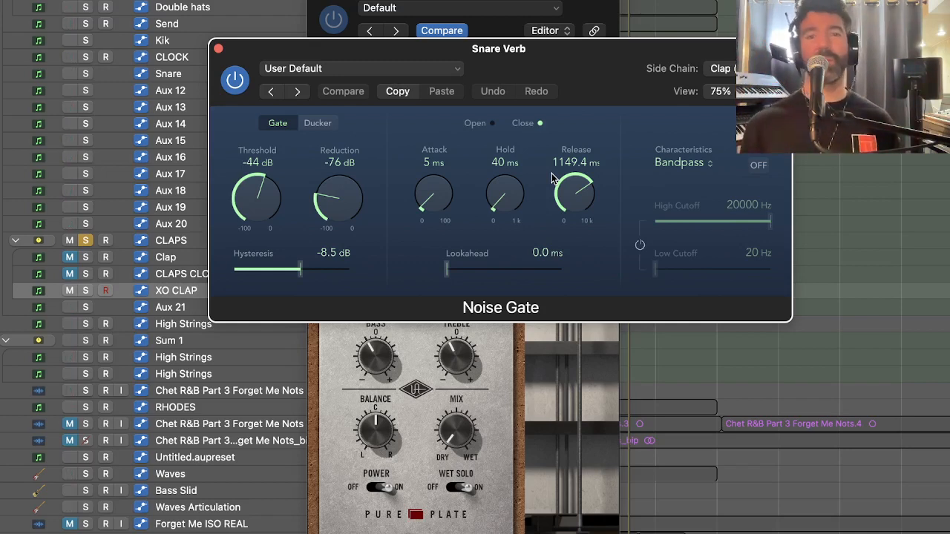
pyautogui.moveTo(589, 91); pyautogui.dragTo(696, 18)
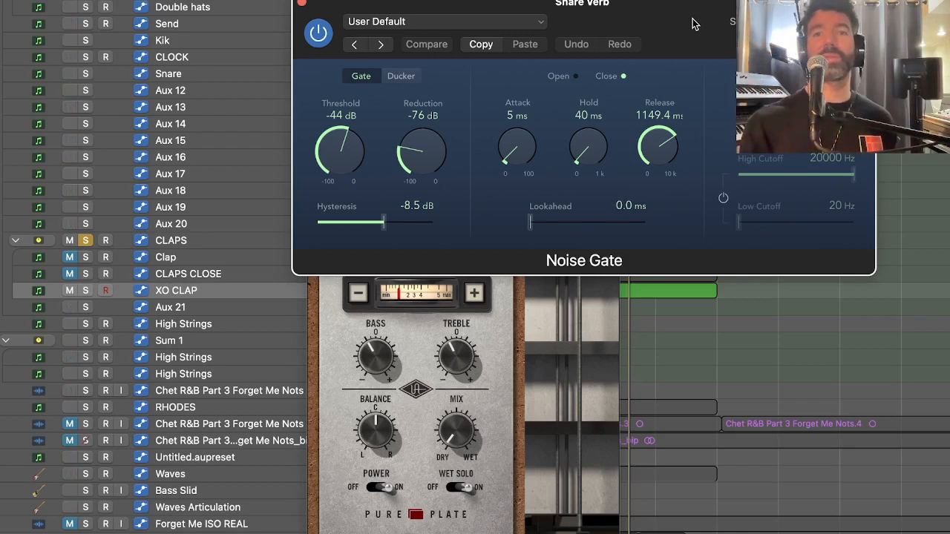
pyautogui.moveTo(692, 23); pyautogui.dragTo(687, 23)
pyautogui.moveTo(433, 6); pyautogui.dragTo(420, 5)
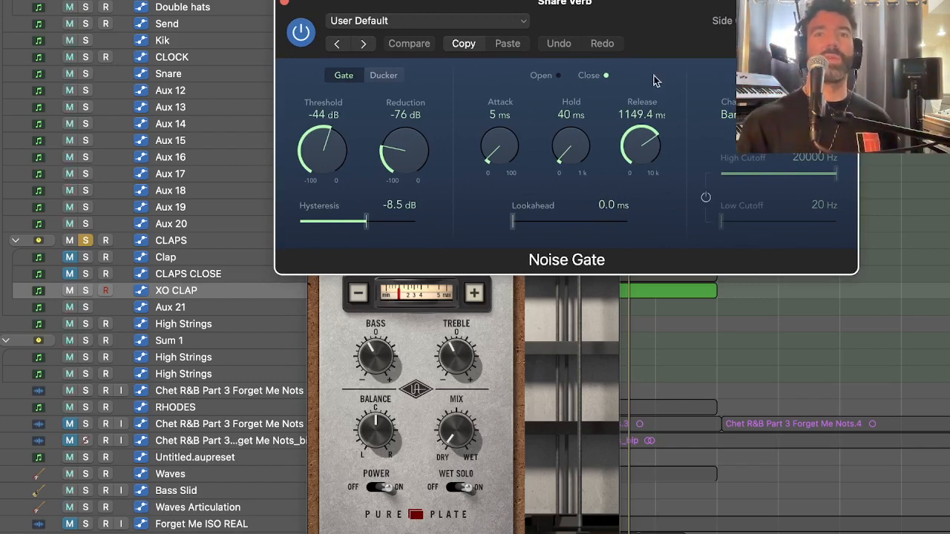
pyautogui.moveTo(657, 43); pyautogui.dragTo(650, 46)
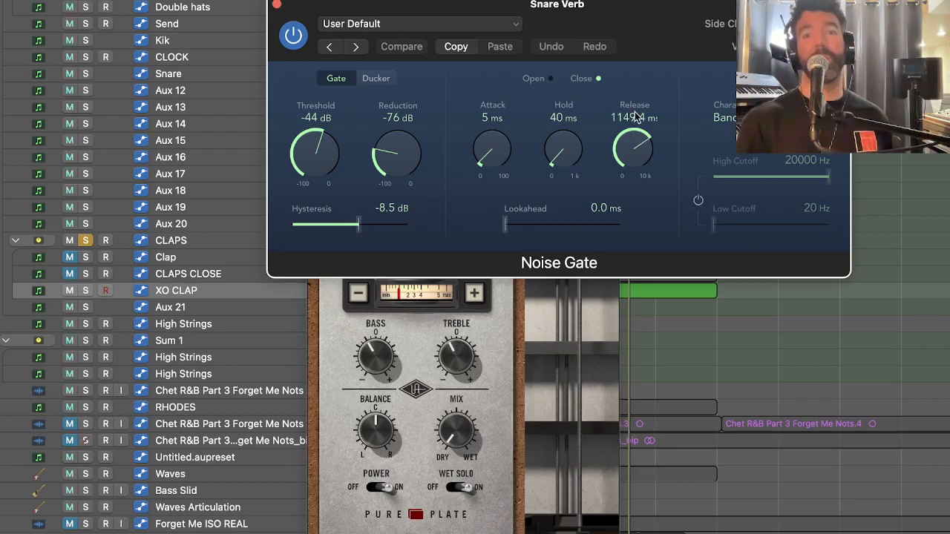
pyautogui.moveTo(608, 19); pyautogui.dragTo(603, 21)
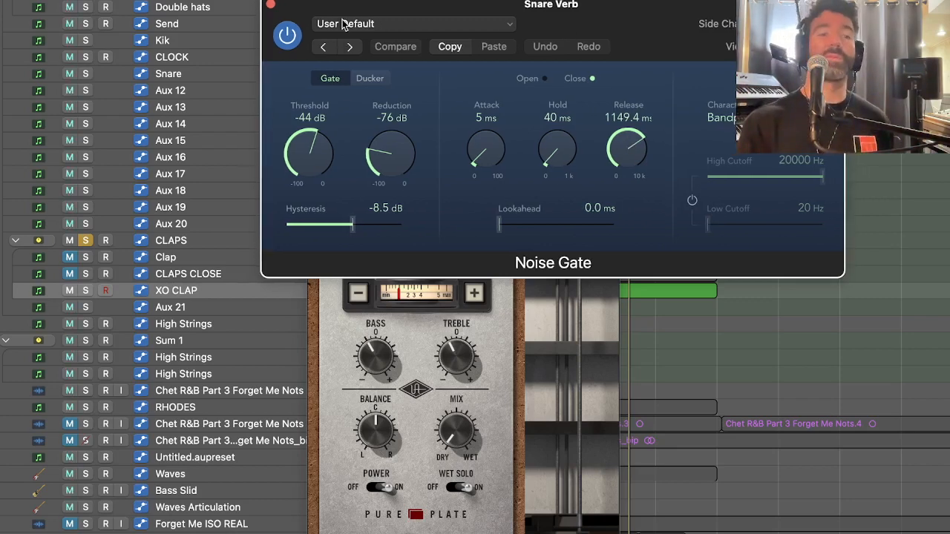
pyautogui.click(271, 5)
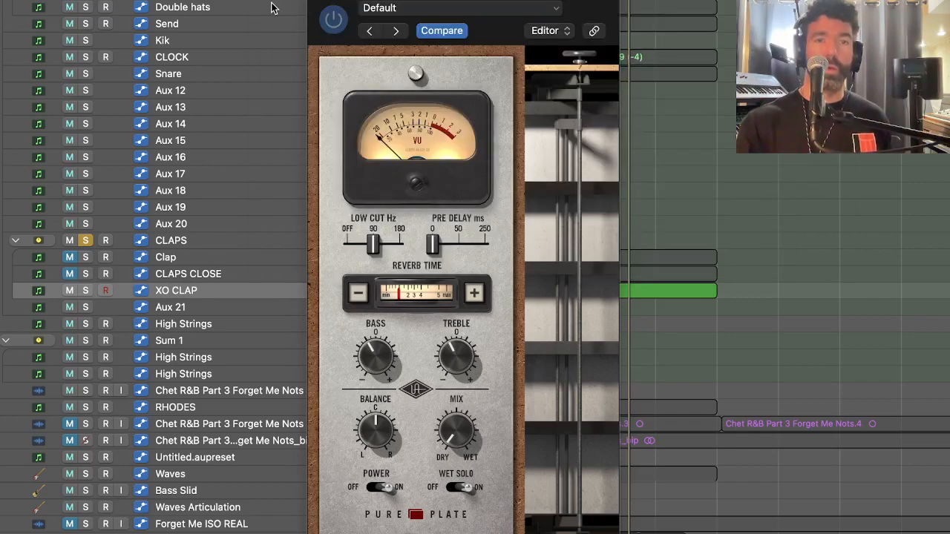
# Open the UAD Precision K-Stereo insert on the Snare Verb channel and reposition the plug-in windows
pyautogui.moveTo(333, 2); pyautogui.dragTo(388, 2)
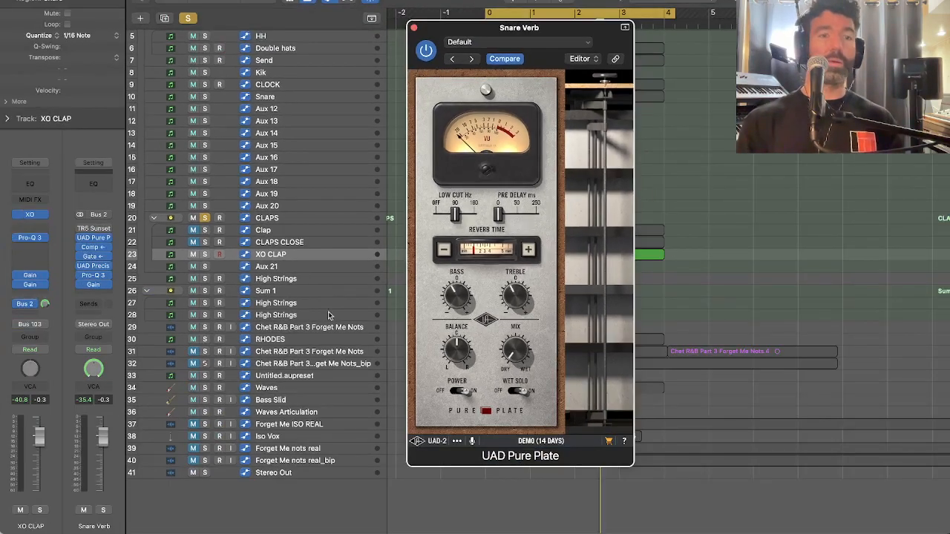
pyautogui.click(93, 266)
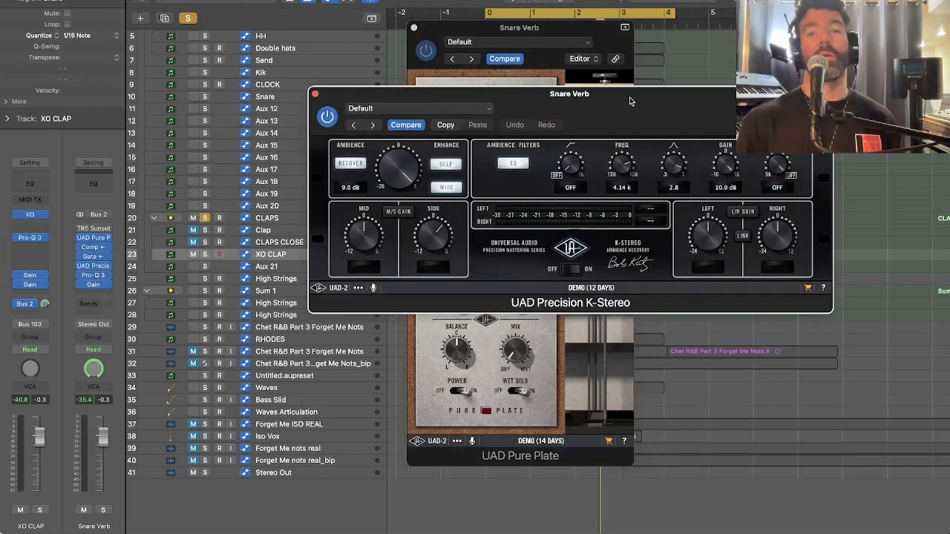
pyautogui.moveTo(632, 131); pyautogui.dragTo(614, 129)
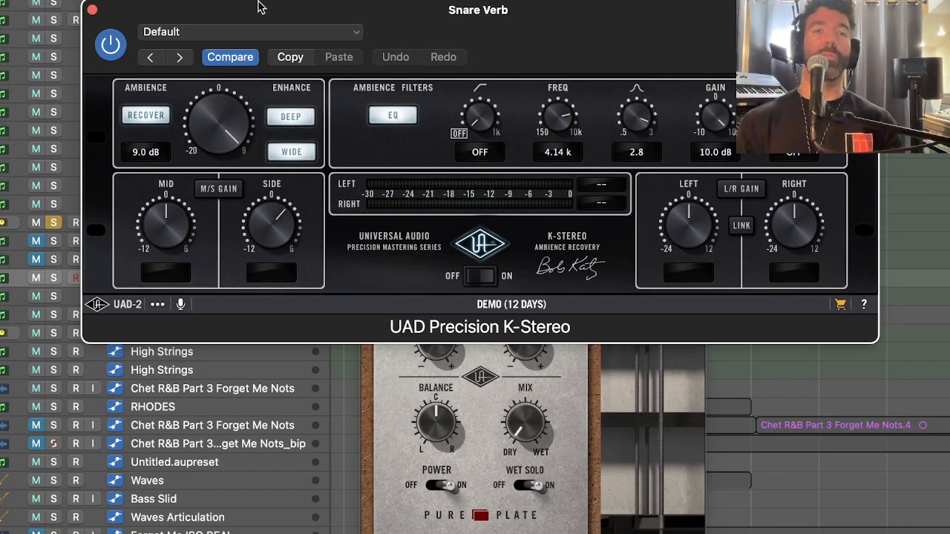
# Play the clap and compare the Snare Verb with Precision K-Stereo bypassed and enabled, leaving it enabled and closing its window
pyautogui.press('space')
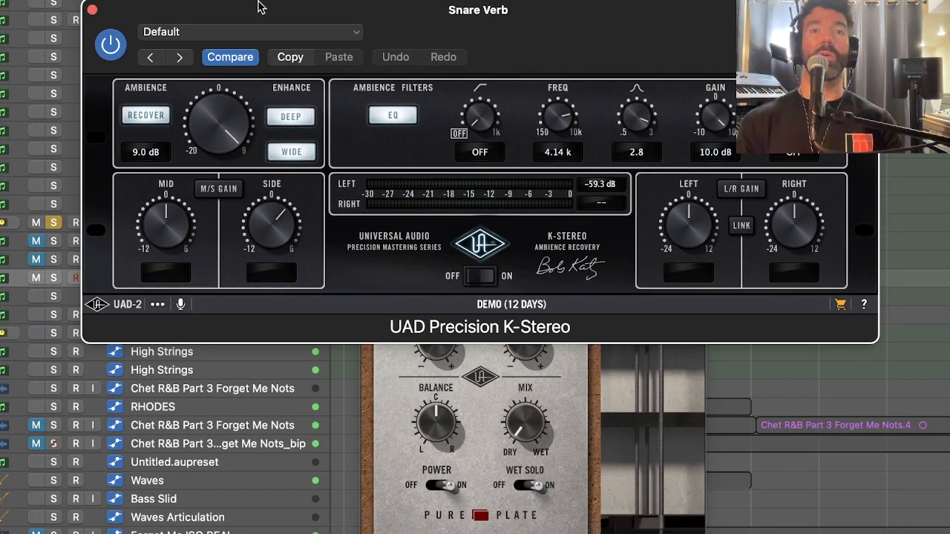
pyautogui.click(113, 44)
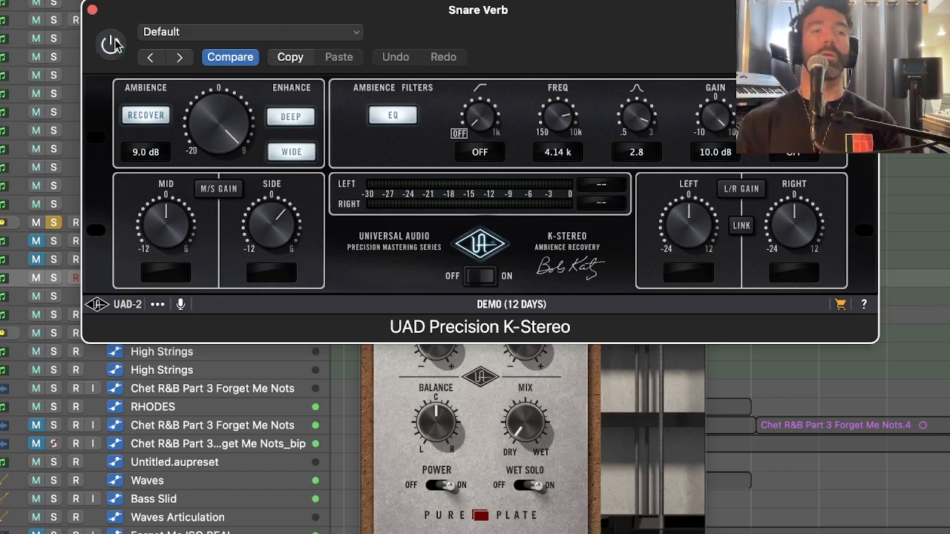
pyautogui.click(113, 43)
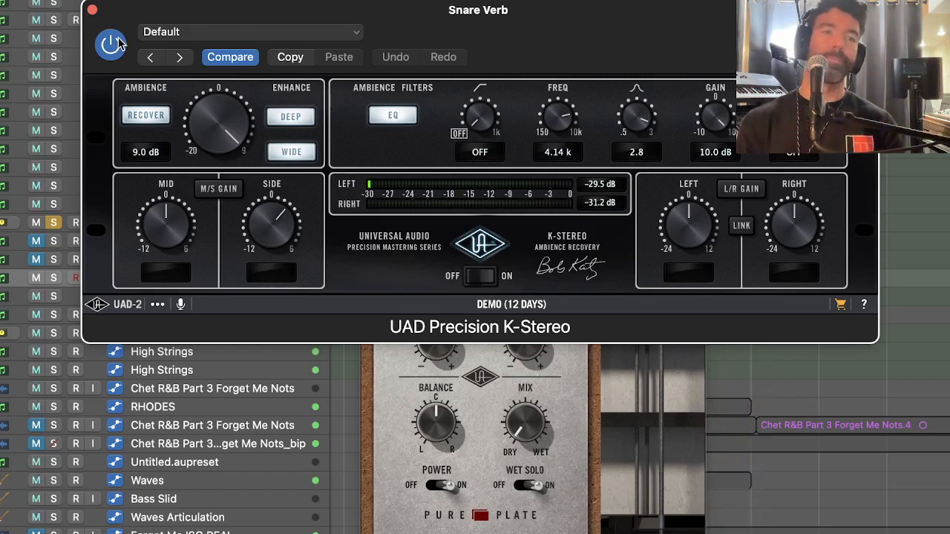
pyautogui.click(116, 44)
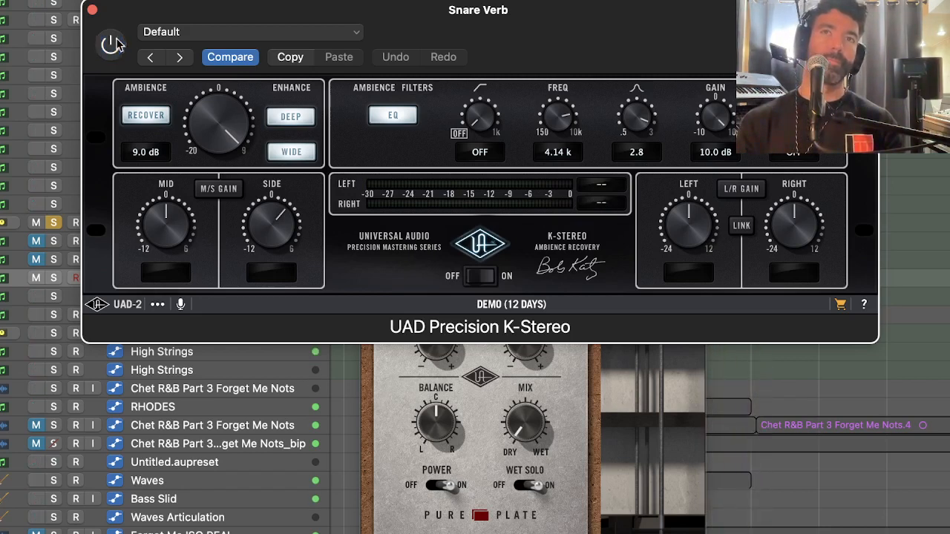
pyautogui.click(114, 43)
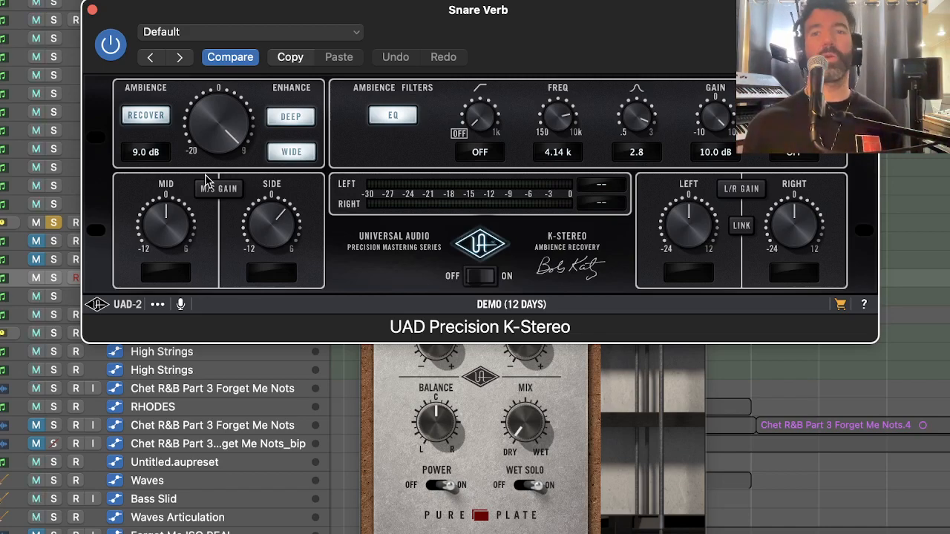
pyautogui.click(92, 10)
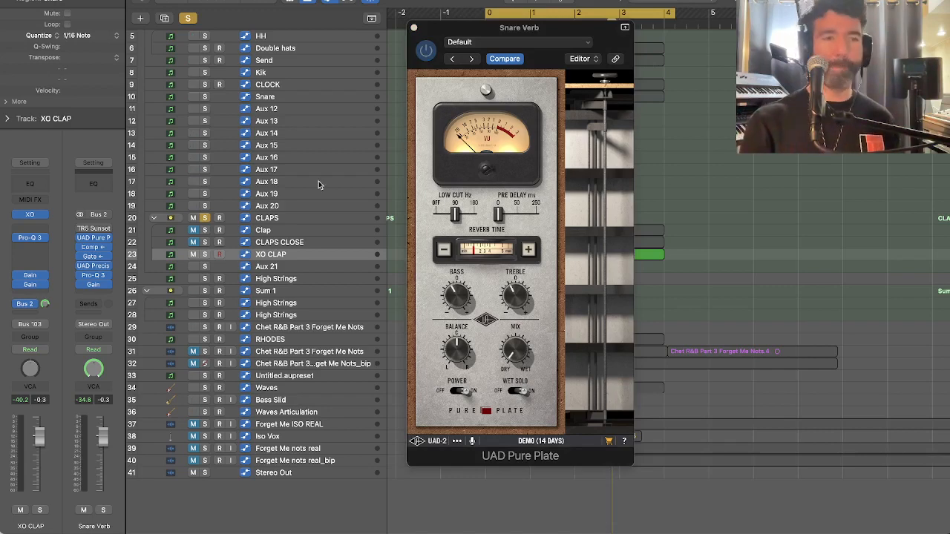
# Open Pro-Q 3 on the Snare Verb channel and compare its EQ bypassed and enabled during playback, leaving it enabled
pyautogui.click(93, 275)
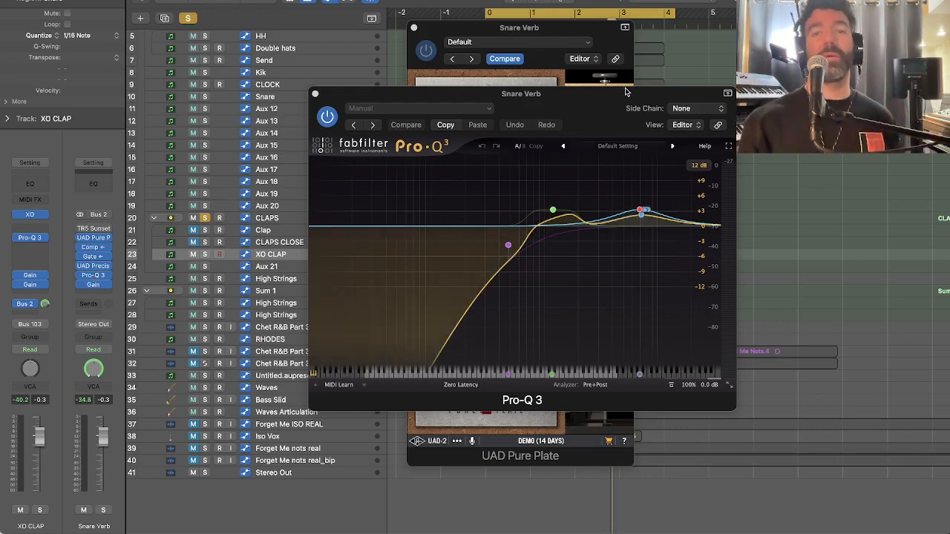
pyautogui.moveTo(613, 102); pyautogui.dragTo(551, 92)
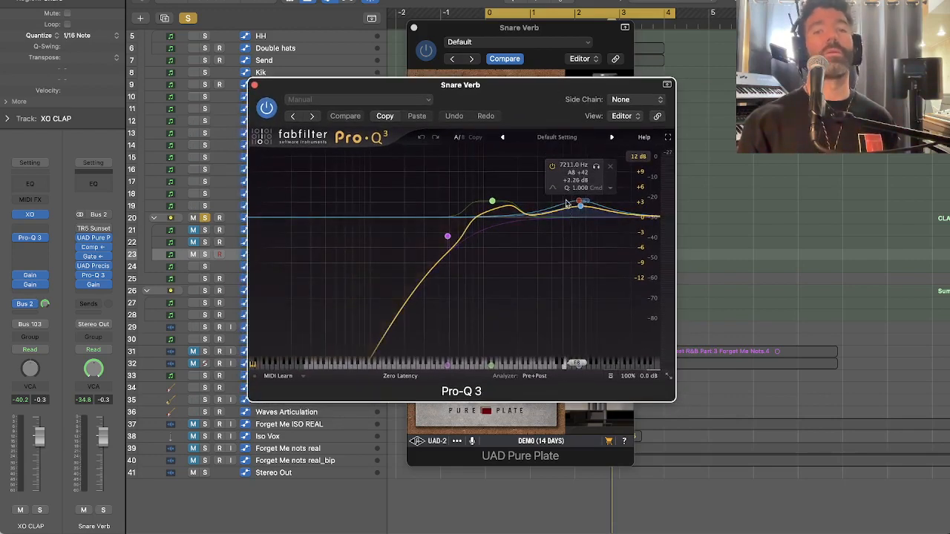
pyautogui.press('space')
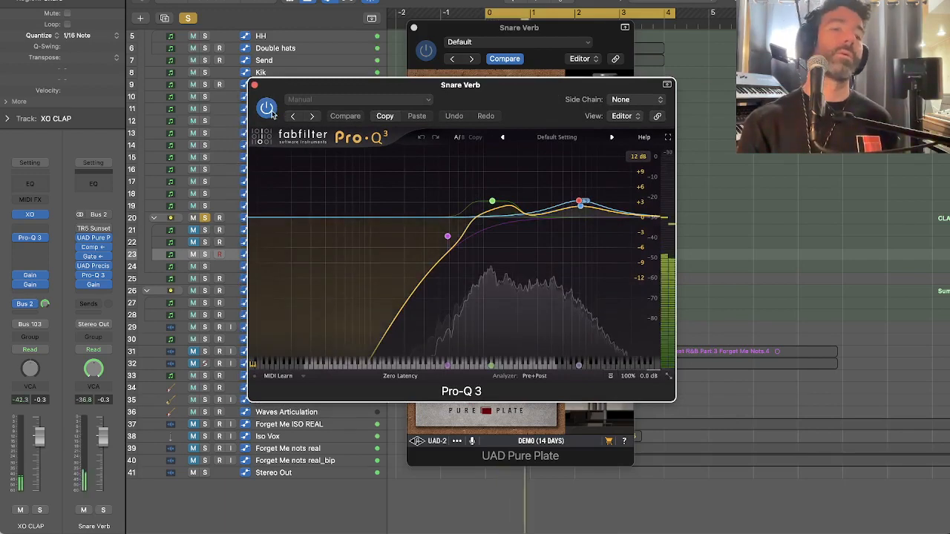
pyautogui.click(267, 109)
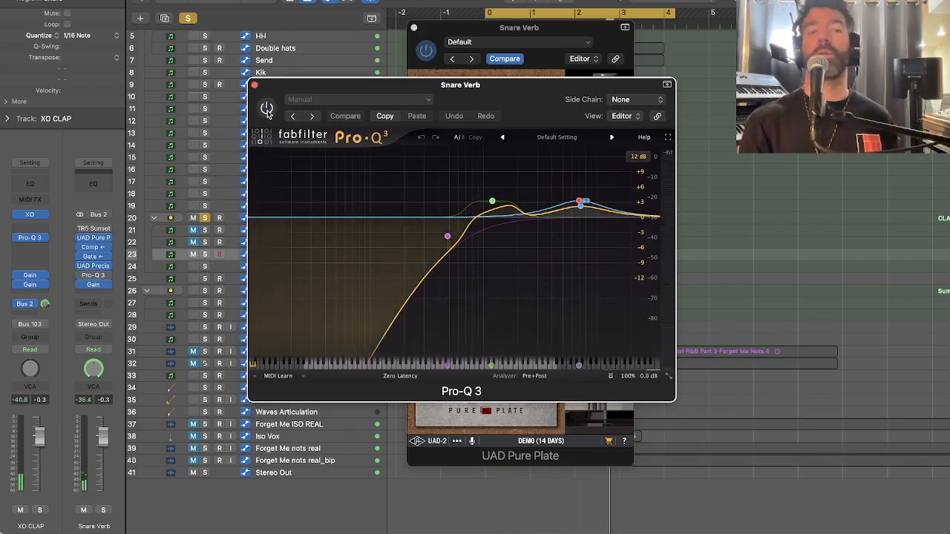
pyautogui.click(267, 109)
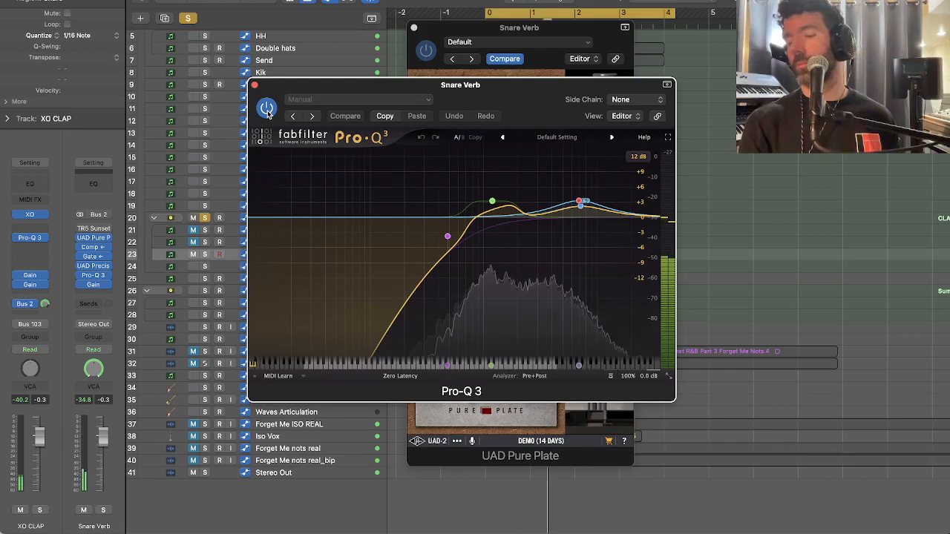
pyautogui.click(267, 109)
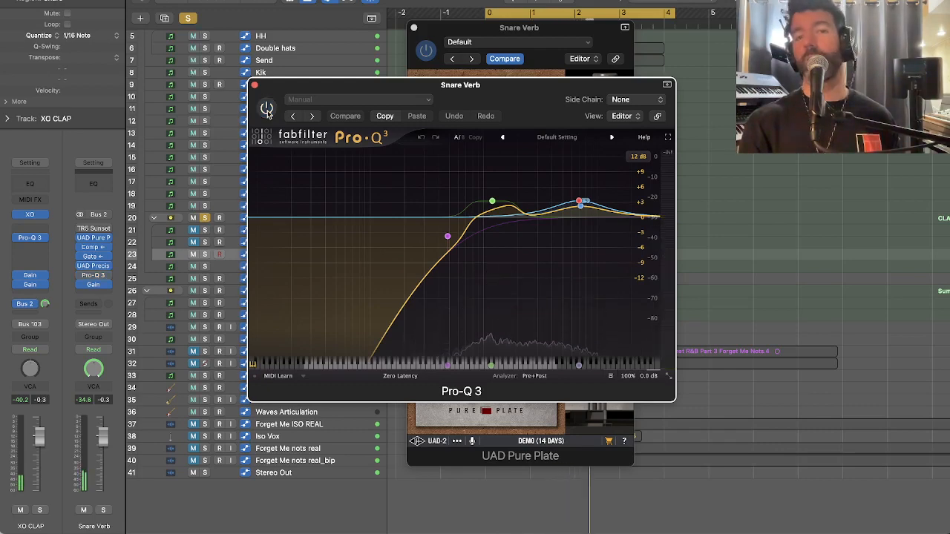
pyautogui.click(267, 109)
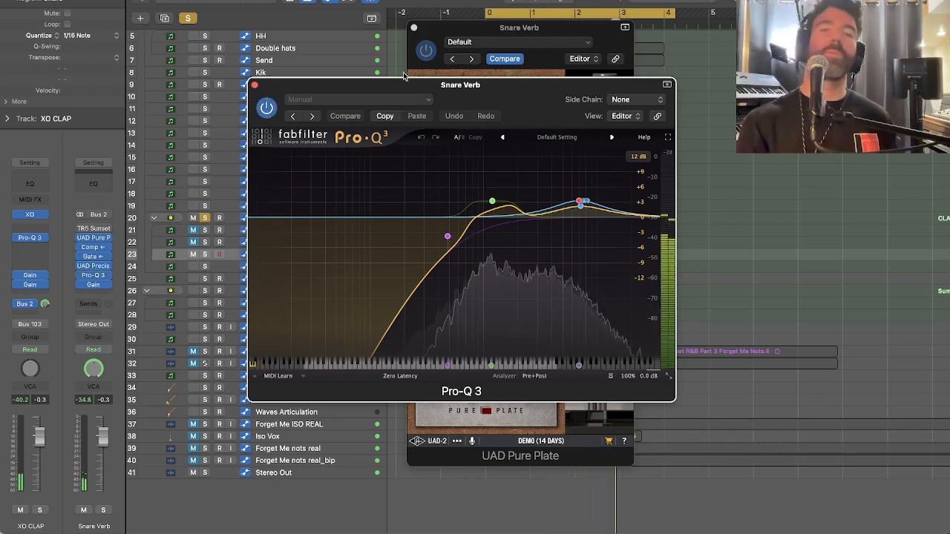
# Examine the Pro-Q 3 high-frequency and midrange boost bands with playback stopped, then close the EQ window
pyautogui.moveTo(386, 85); pyautogui.dragTo(380, 85)
pyautogui.moveTo(575, 228)
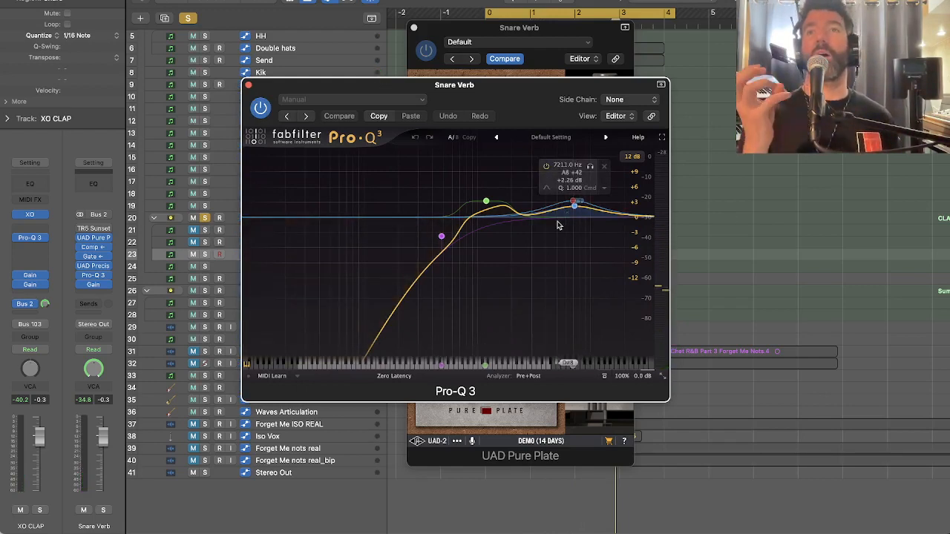
pyautogui.moveTo(508, 182)
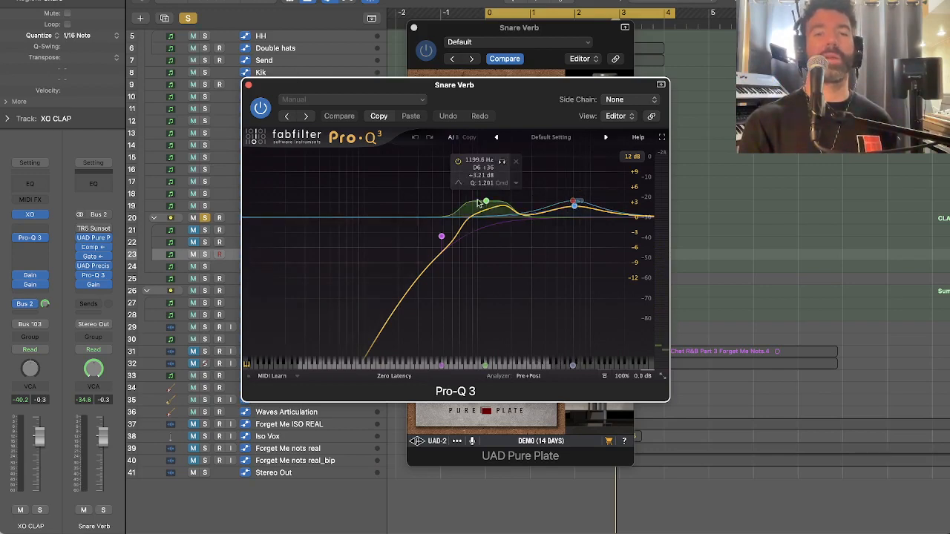
pyautogui.click(248, 85)
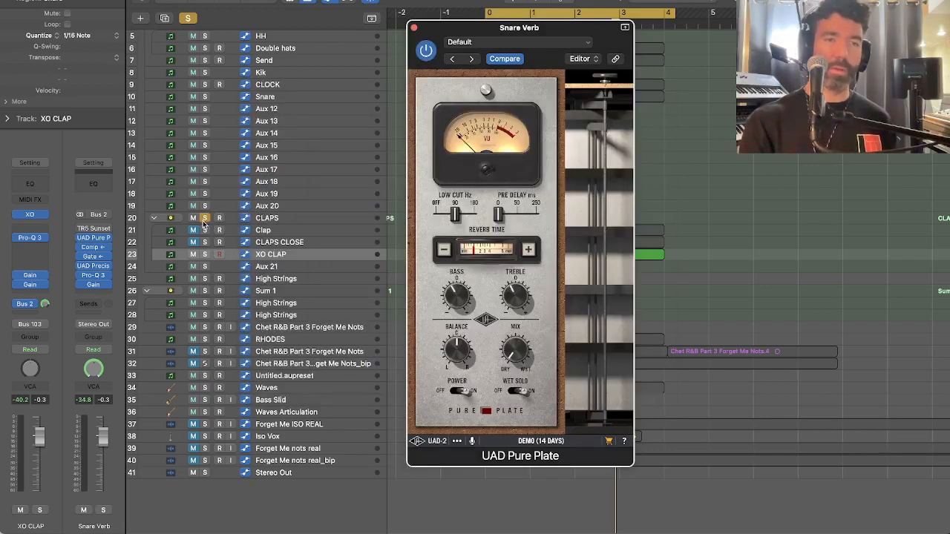
# Unsolo the CLAPS stack and select XO CLAP, showing the Snare Verb channel through its Bus 2 send
pyautogui.click(204, 219)
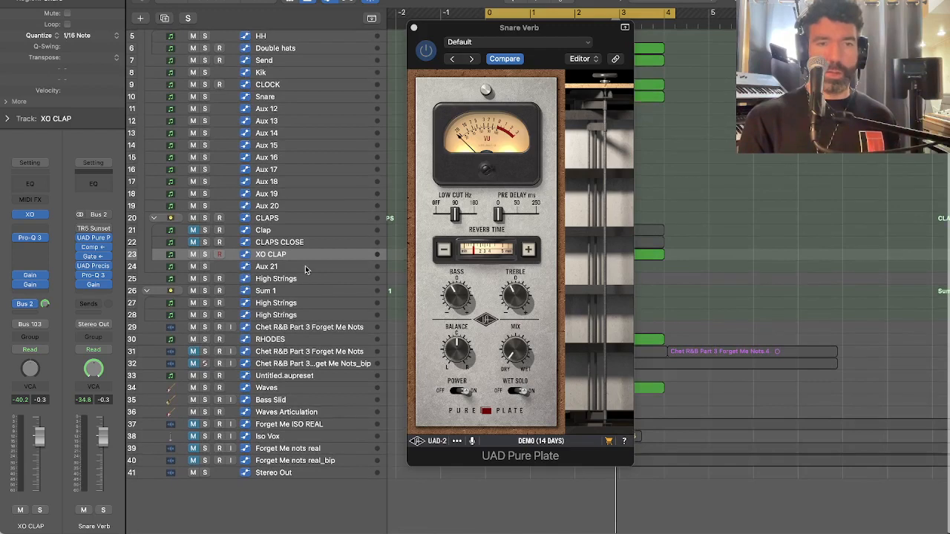
pyautogui.click(299, 266)
pyautogui.click(299, 256)
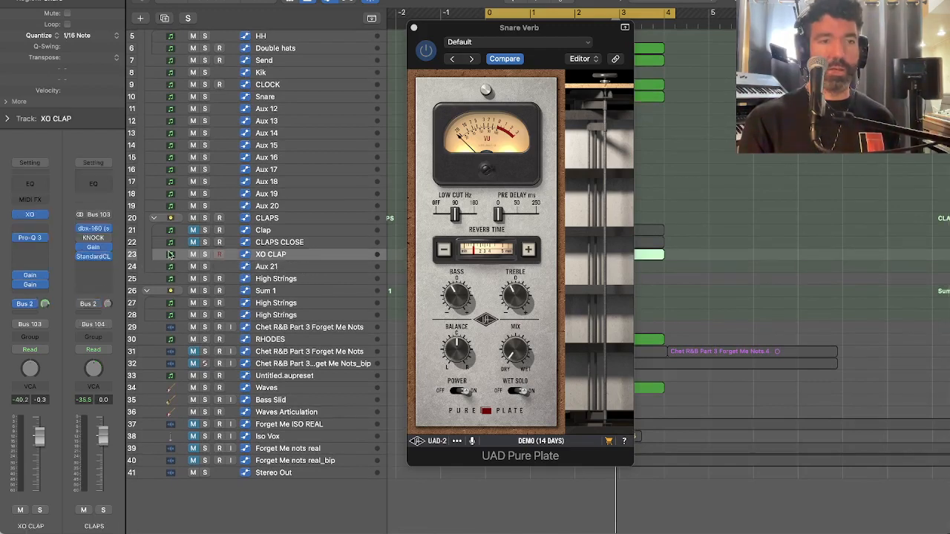
pyautogui.click(25, 304)
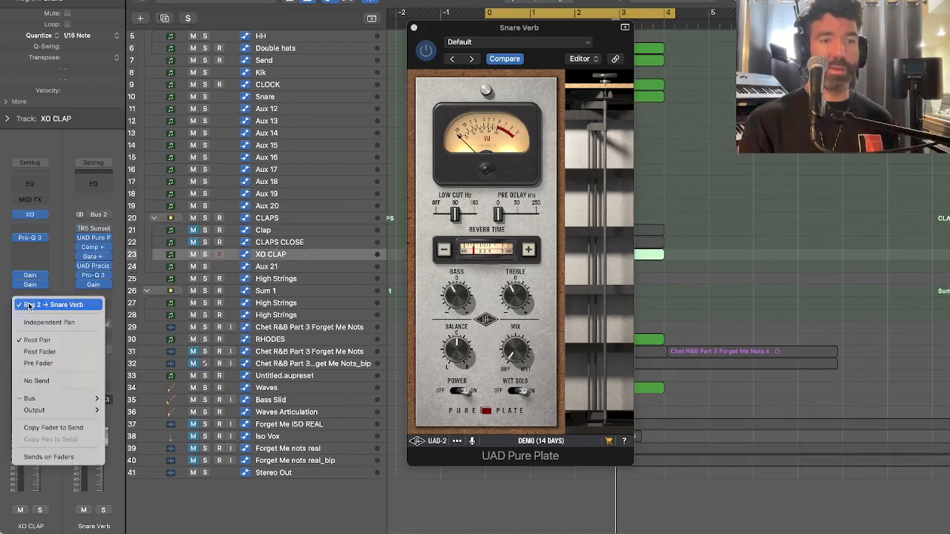
pyautogui.click(62, 291)
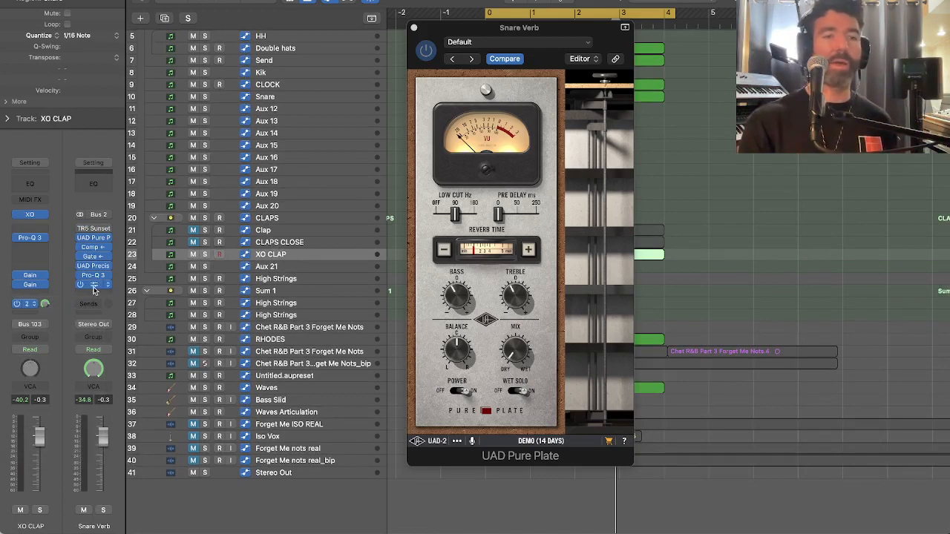
# Open the final Gain insert on the Snare Verb channel, review its level setting and close its window
pyautogui.click(95, 289)
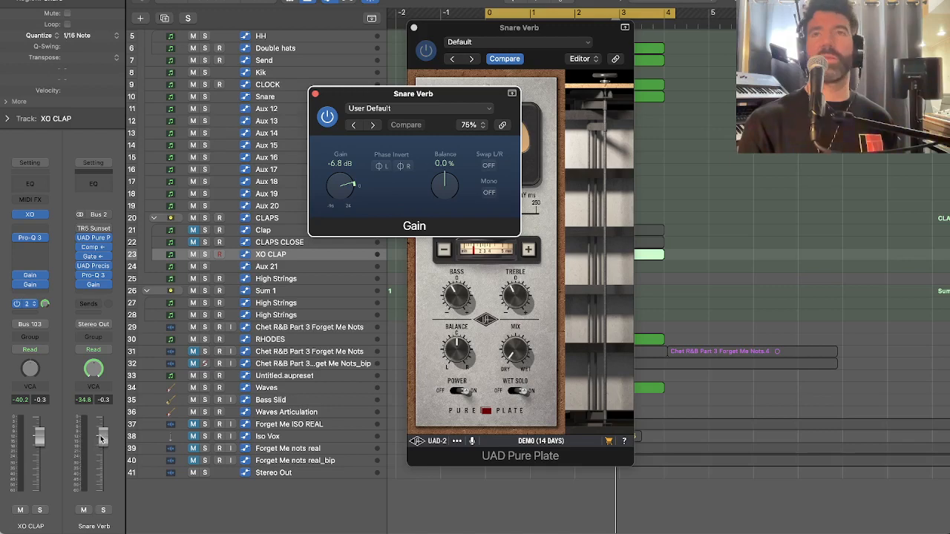
pyautogui.moveTo(426, 94); pyautogui.dragTo(387, 112)
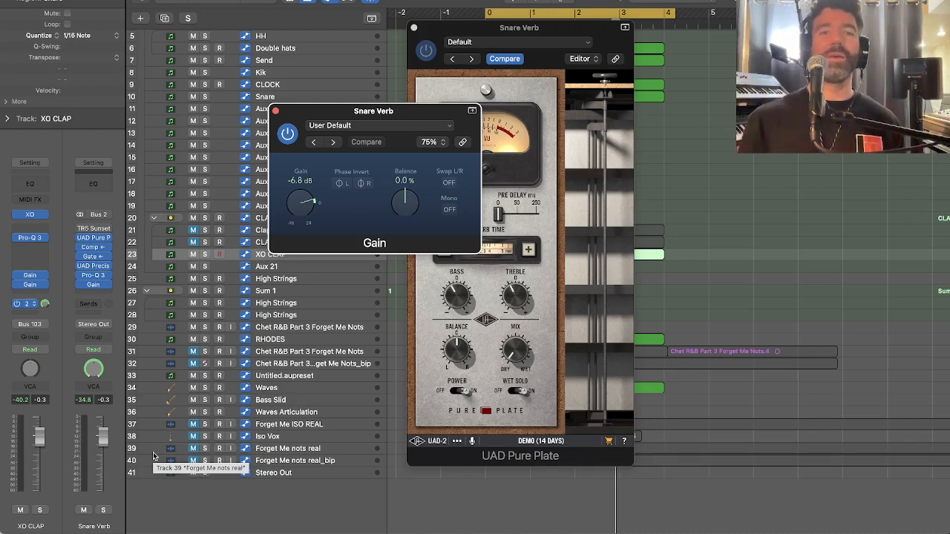
pyautogui.moveTo(388, 103); pyautogui.dragTo(400, 102)
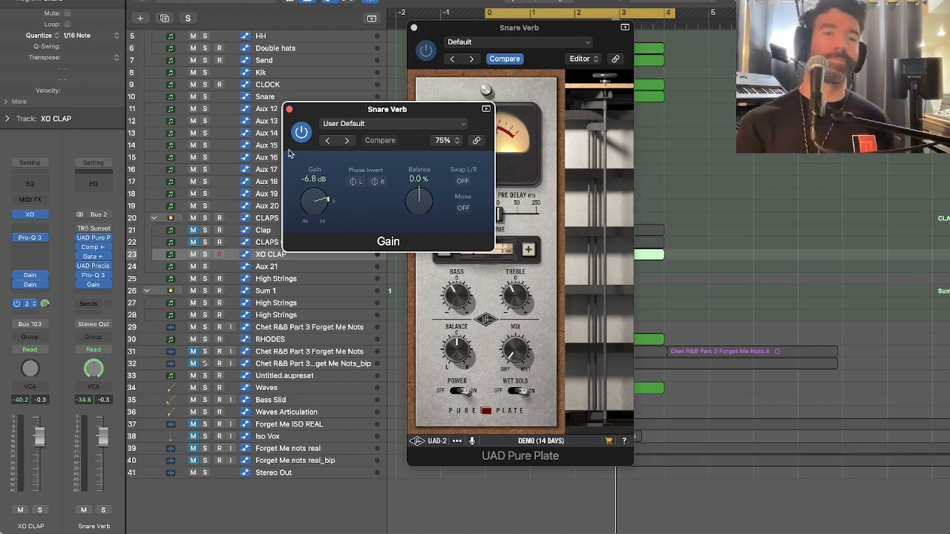
pyautogui.click(288, 109)
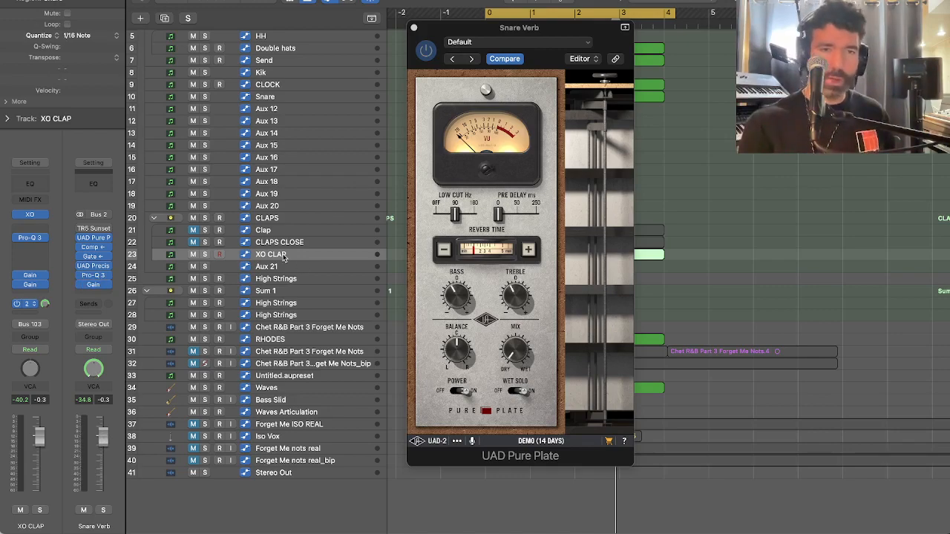
# Close the UAD Pure Plate window and audition the strings, moving the solo from High Strings on track 25 to the Sum 1 stack
pyautogui.click(279, 279)
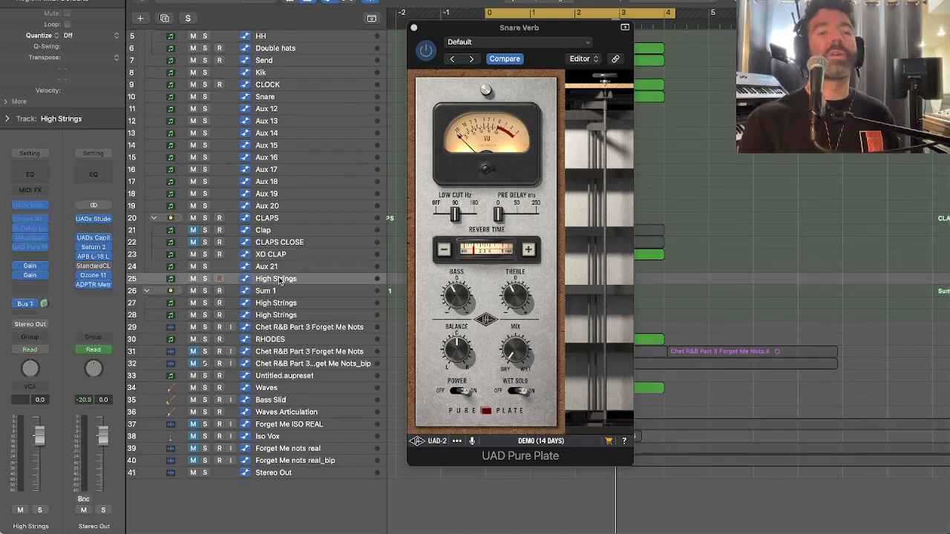
pyautogui.click(202, 279)
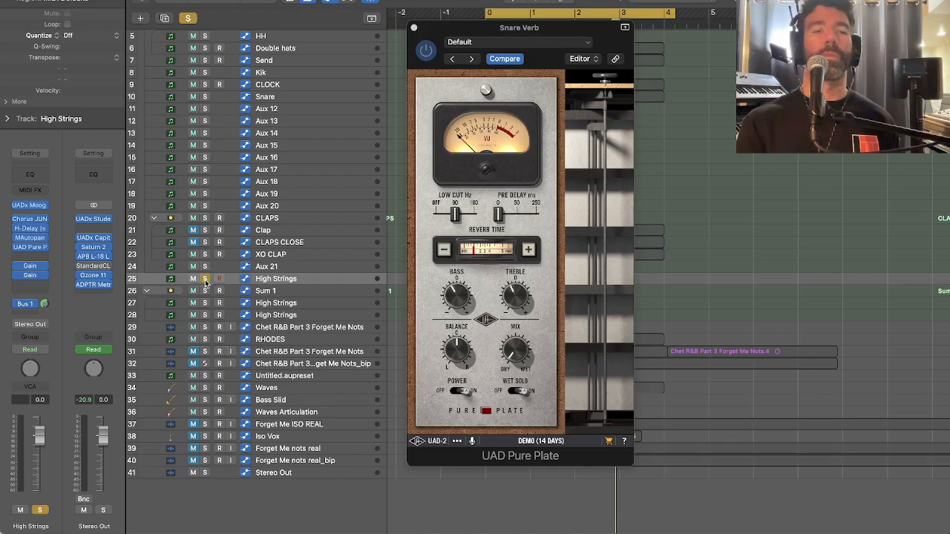
pyautogui.click(413, 28)
pyautogui.press('space')
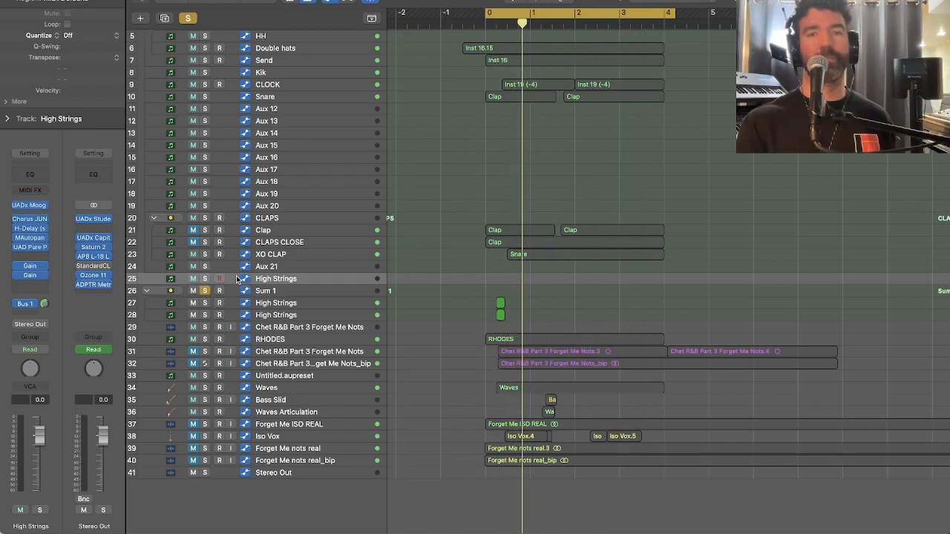
pyautogui.click(204, 278)
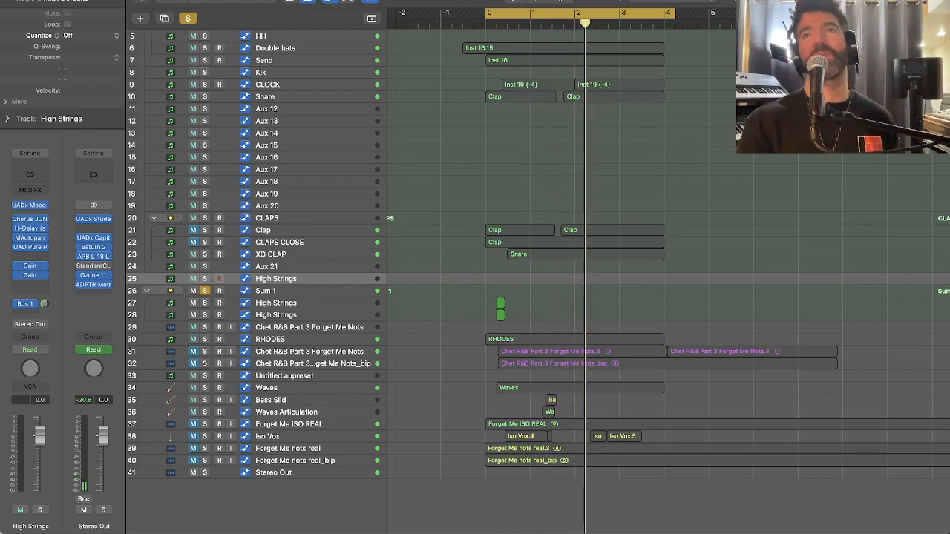
pyautogui.press('space')
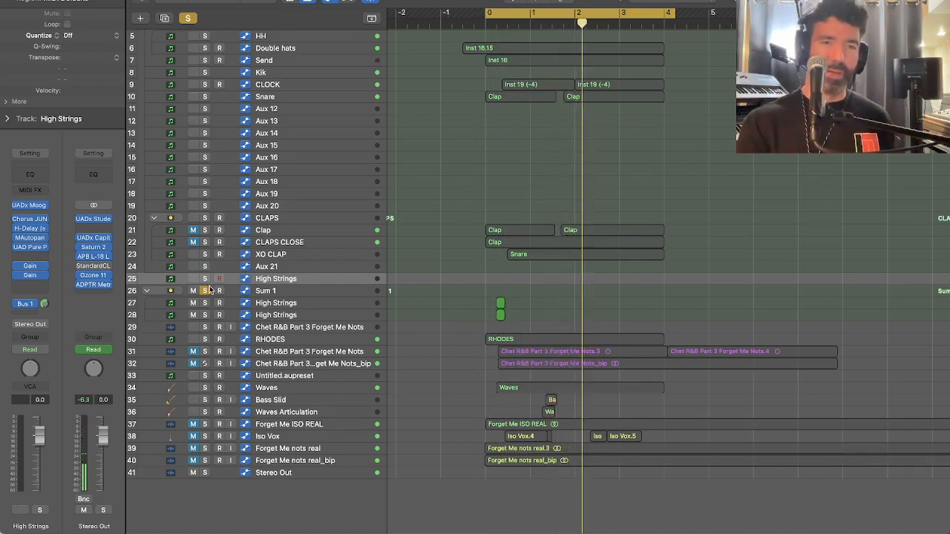
# Inspect the channel strips of the Sum 1 stack and its two High Strings tracks, ending on track 27
pyautogui.click(290, 296)
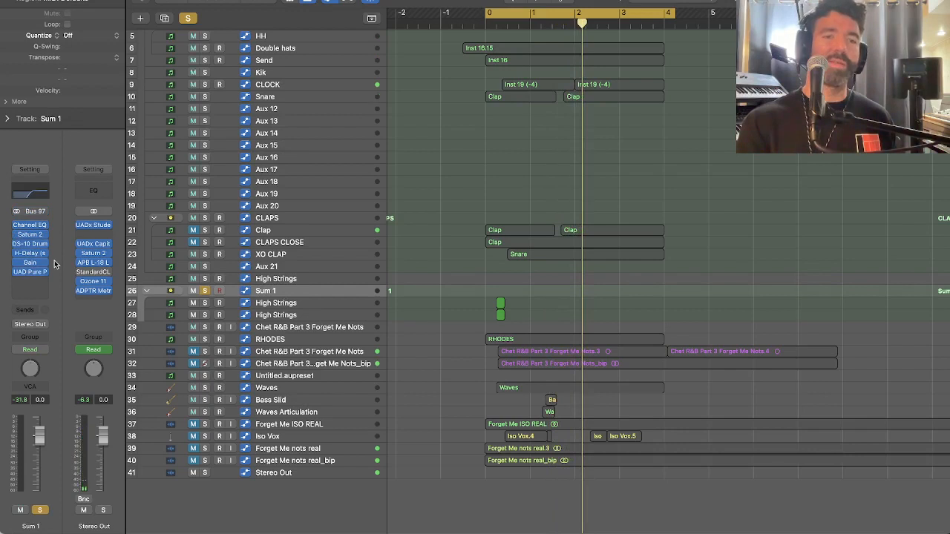
pyautogui.click(319, 307)
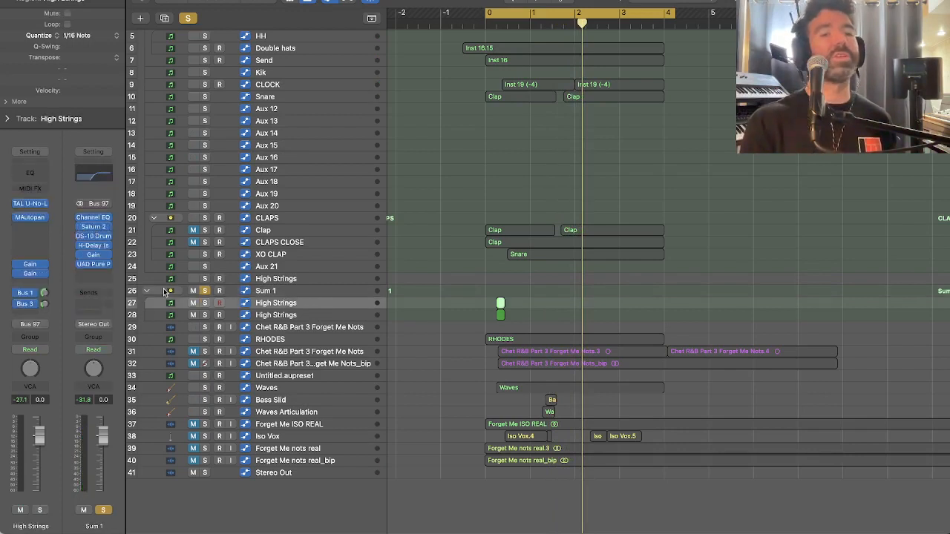
pyautogui.click(321, 316)
pyautogui.click(318, 307)
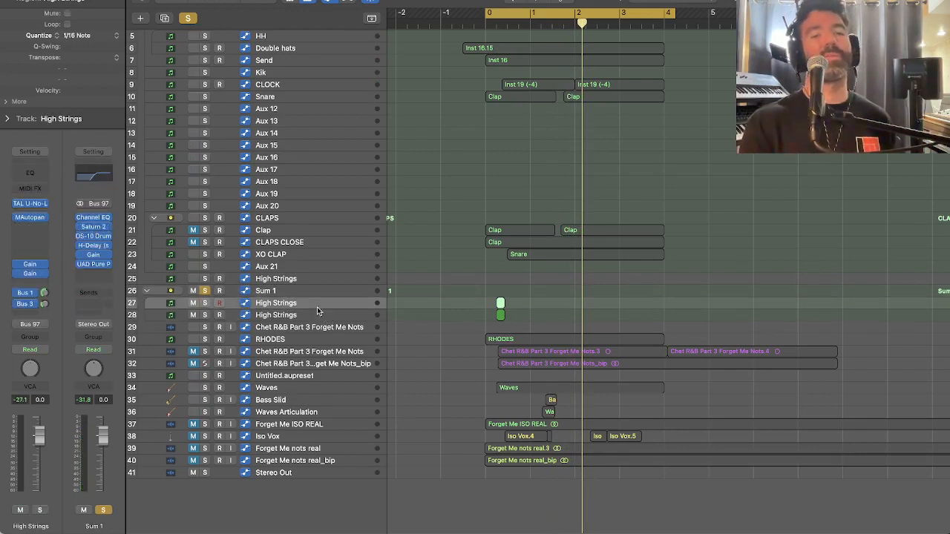
# Rename the Sum 1 stack as Juno Hi String
pyautogui.doubleClick(274, 292)
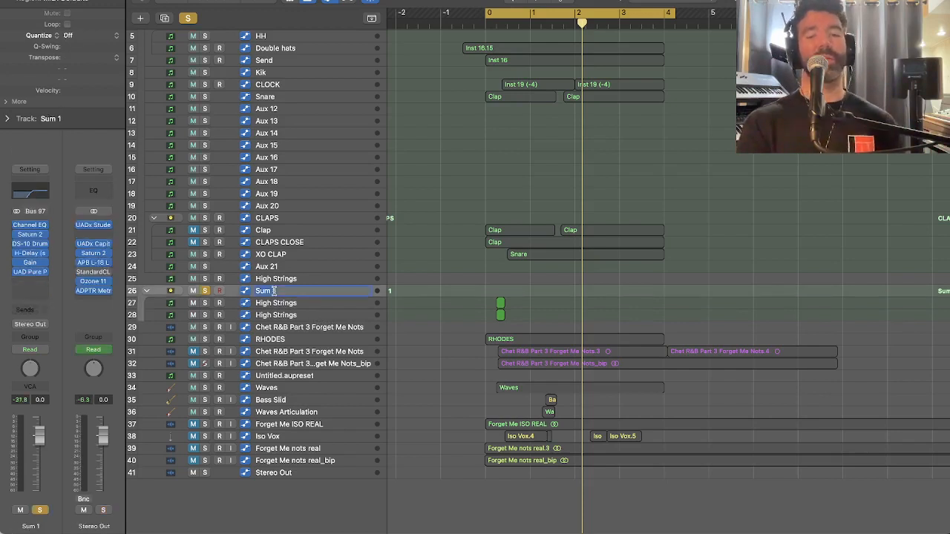
pyautogui.write('Juno Hi ')
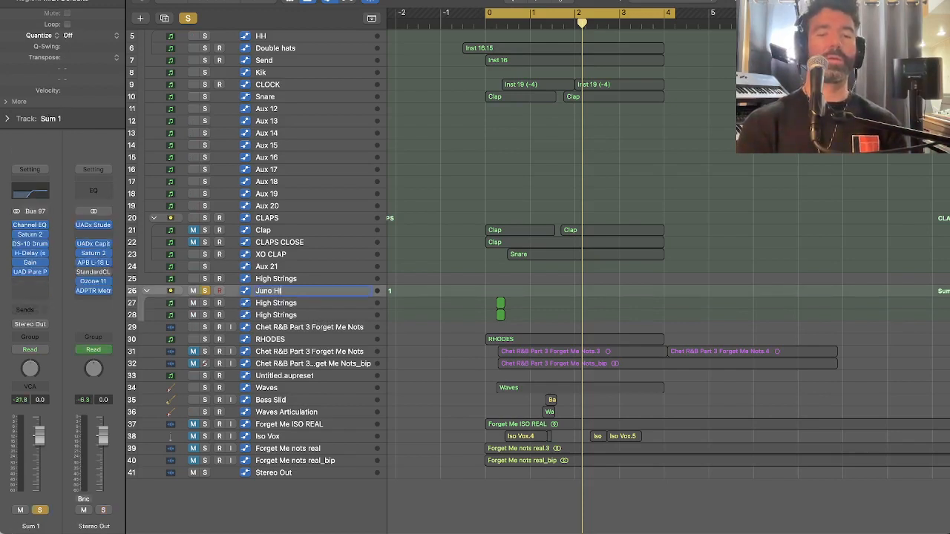
pyautogui.write('String')
pyautogui.press('Return')
# Open the TAL-U-No-LX synth on High Strings track 27, audition it and move its window clear of the solo buttons
pyautogui.click(309, 301)
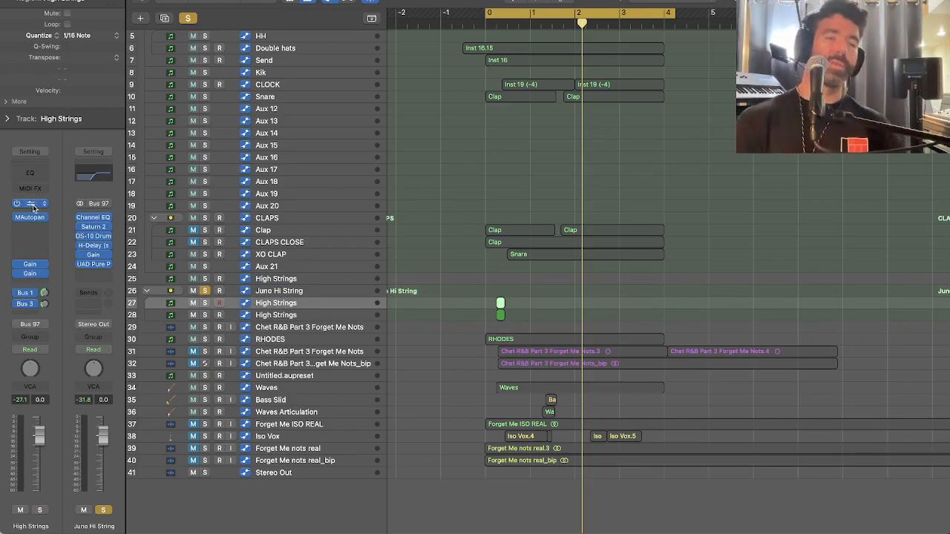
pyautogui.click(33, 205)
pyautogui.moveTo(602, 108); pyautogui.dragTo(447, 48)
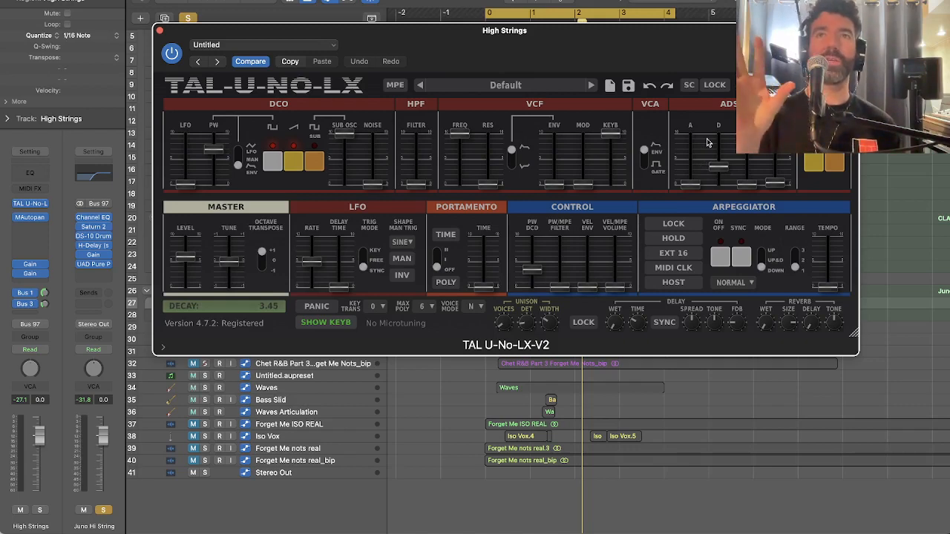
pyautogui.press('space')
pyautogui.press('space')
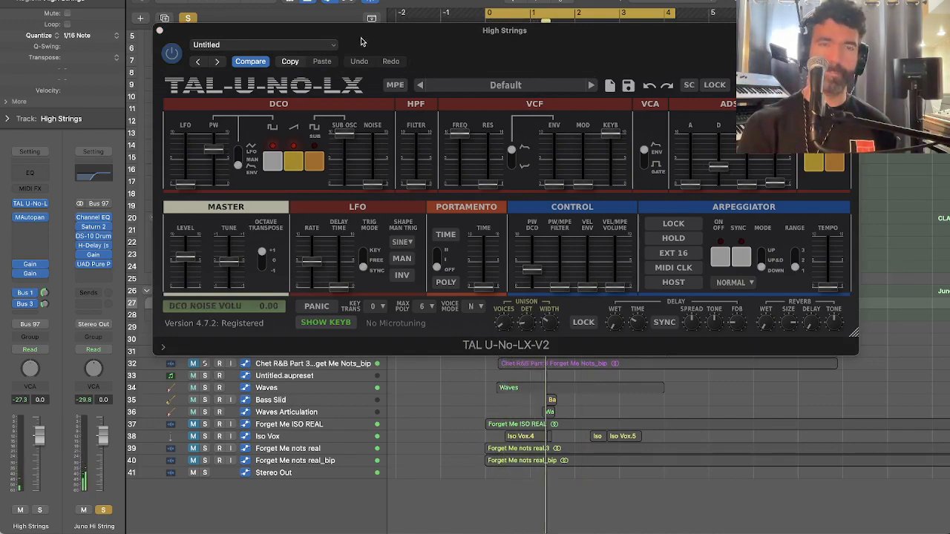
pyautogui.moveTo(363, 43); pyautogui.dragTo(465, 28)
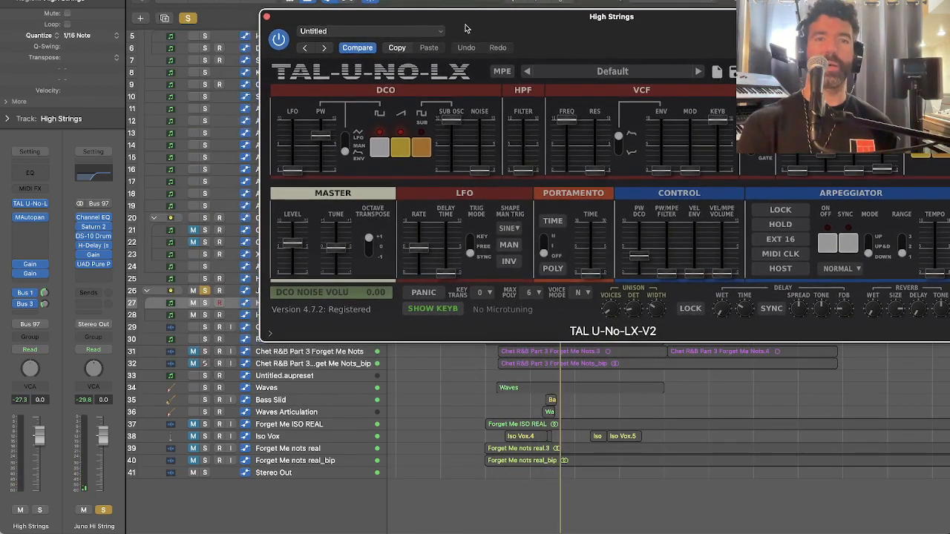
pyautogui.moveTo(383, 16); pyautogui.dragTo(359, 0)
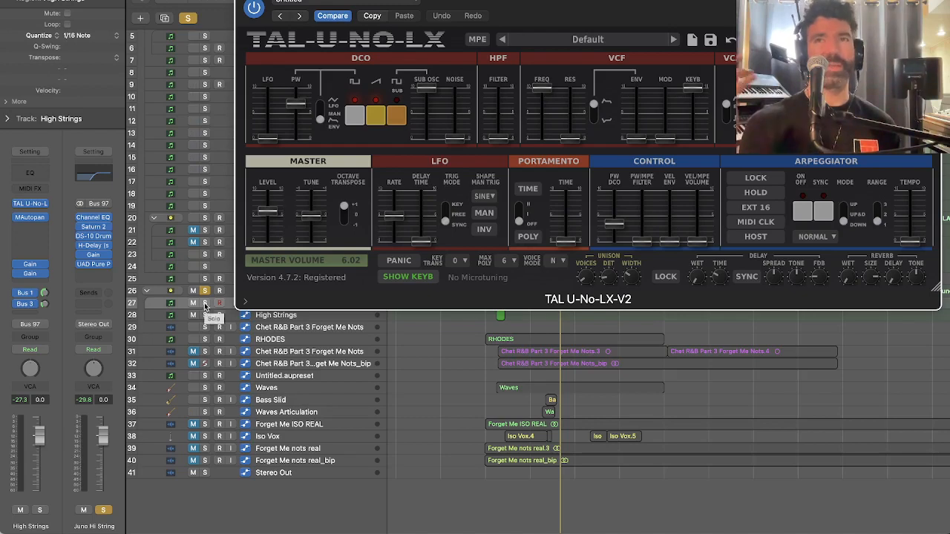
# Solo High Strings track 27 within the Juno Hi String stack and audition it alone
pyautogui.click(205, 304)
pyautogui.click(205, 304)
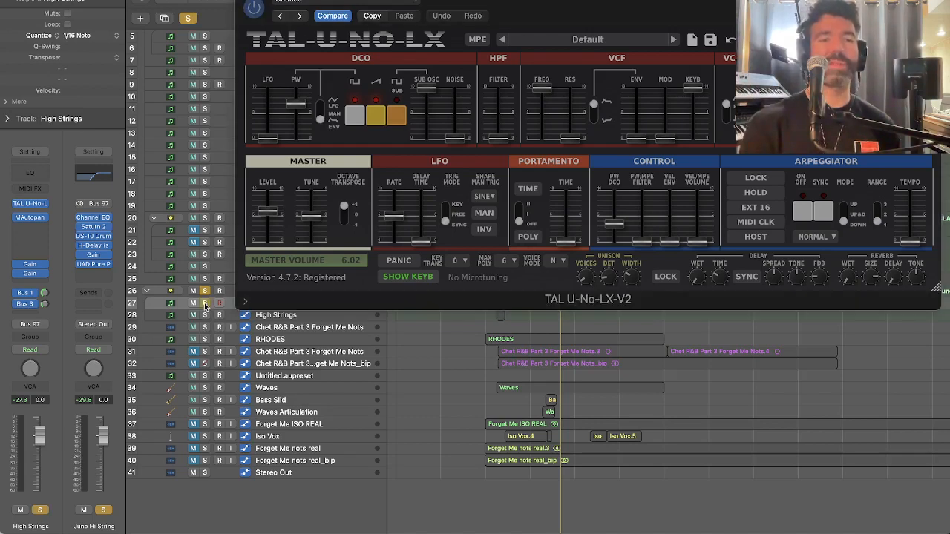
pyautogui.press('space')
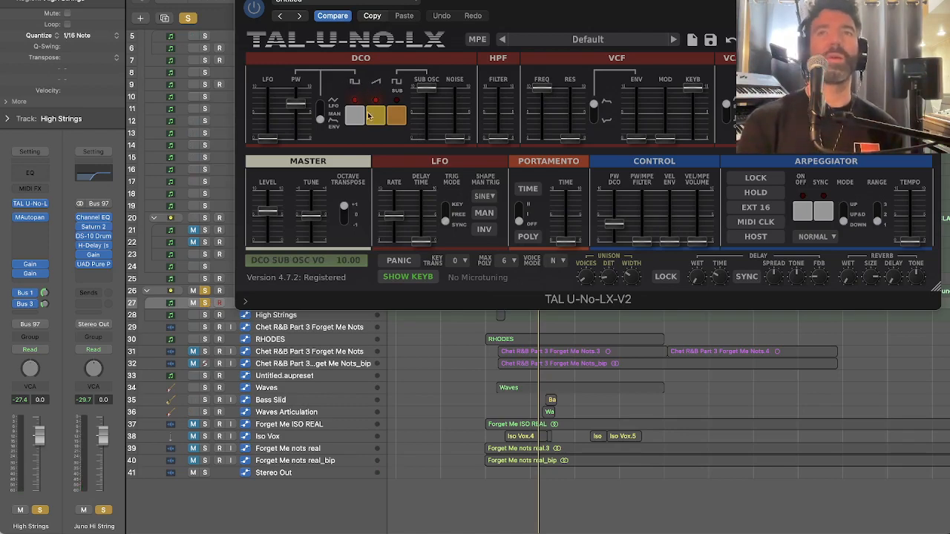
# Solo High Strings track 28 too, compare playback with and without it, and close the TAL-U-No-LX window
pyautogui.click(205, 317)
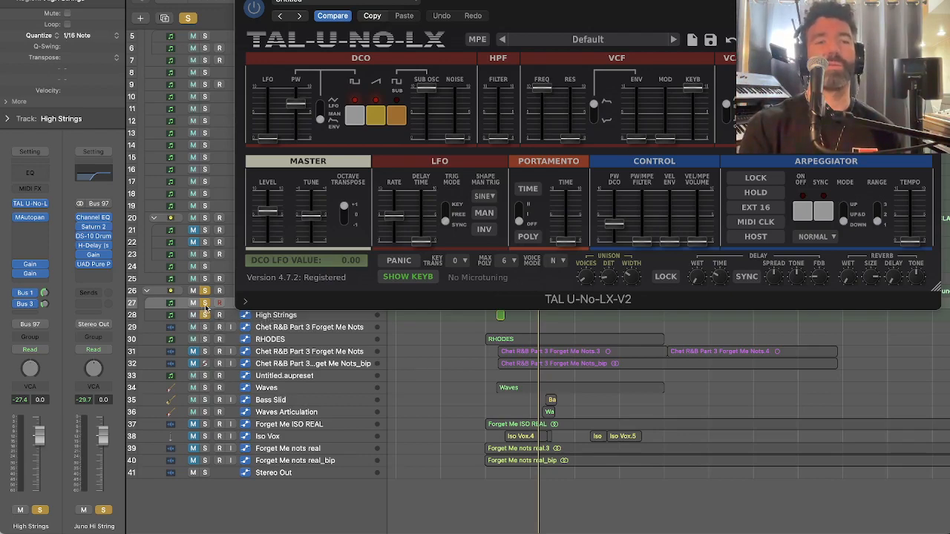
pyautogui.press('space')
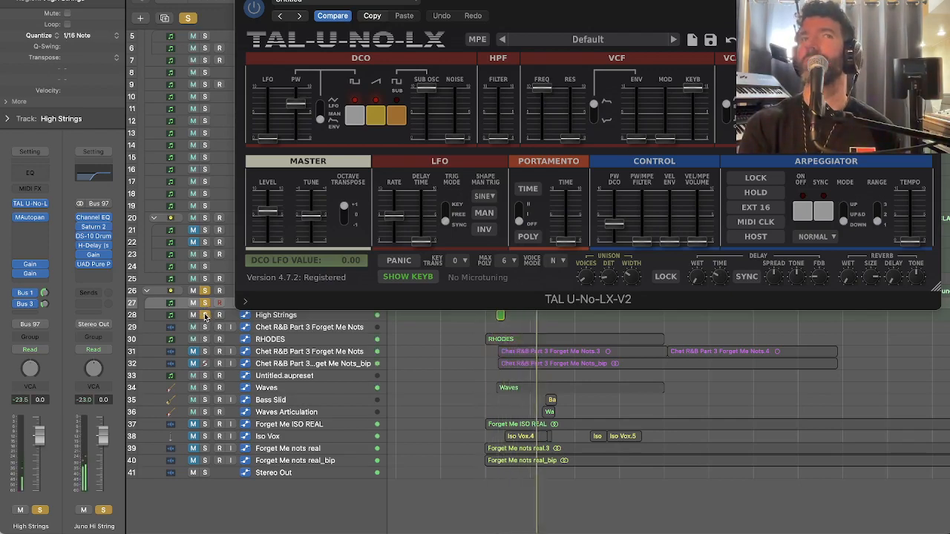
pyautogui.press('space')
pyautogui.click(206, 317)
pyautogui.press('space')
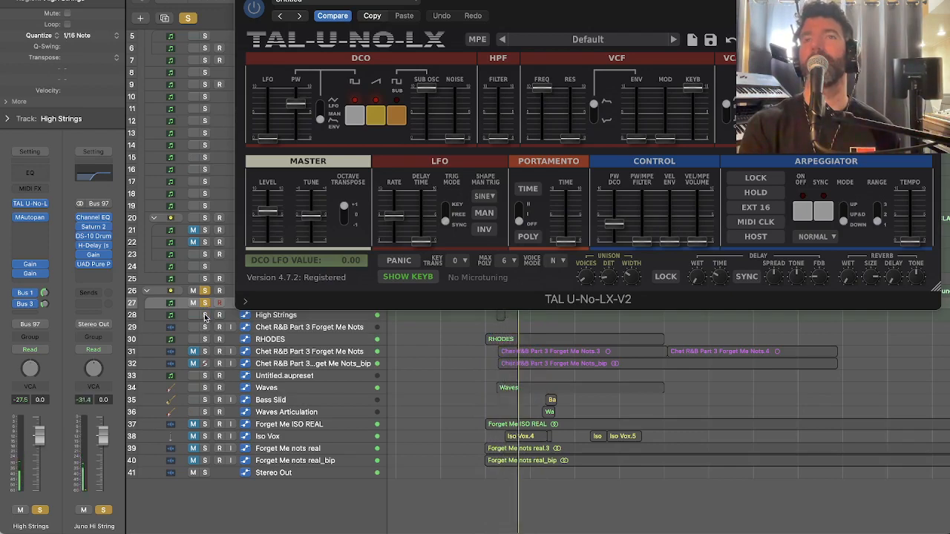
pyautogui.click(205, 317)
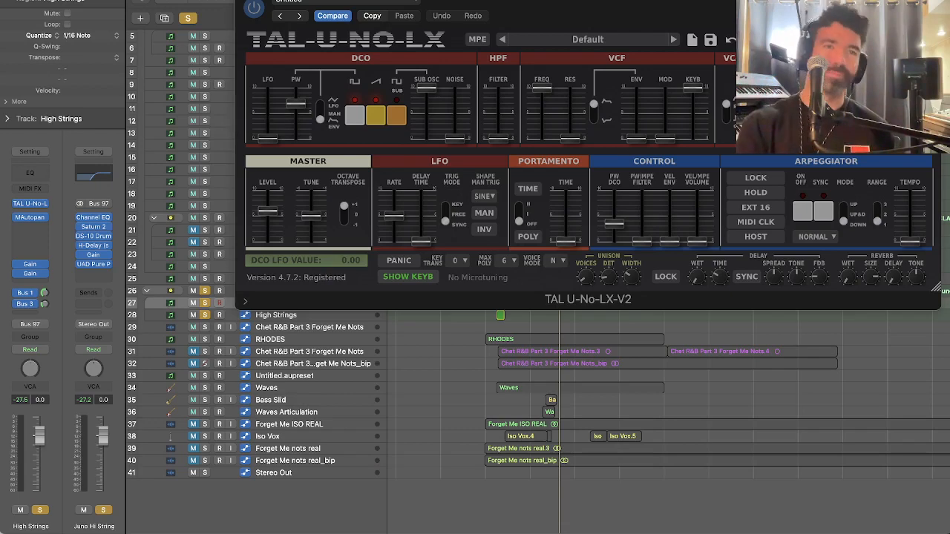
pyautogui.moveTo(256, 0); pyautogui.dragTo(247, 1)
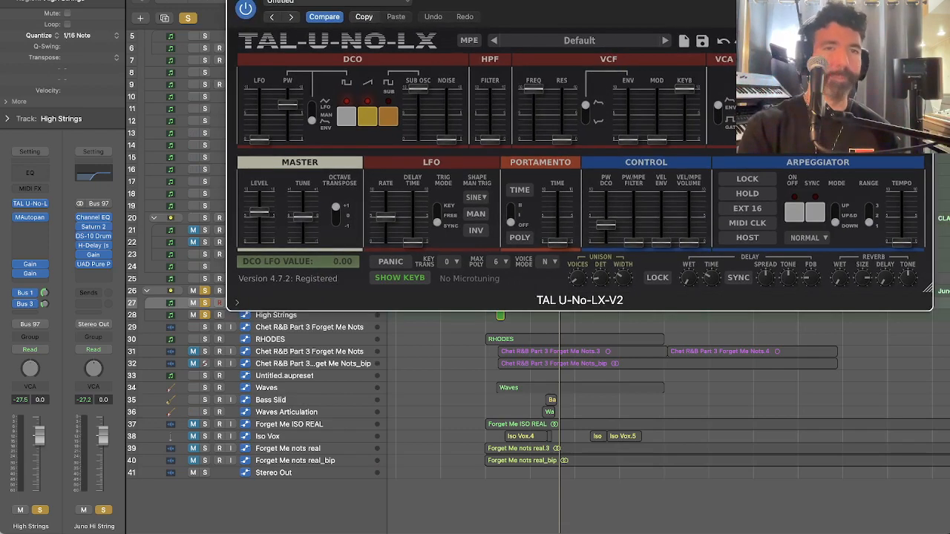
pyautogui.click(238, 0)
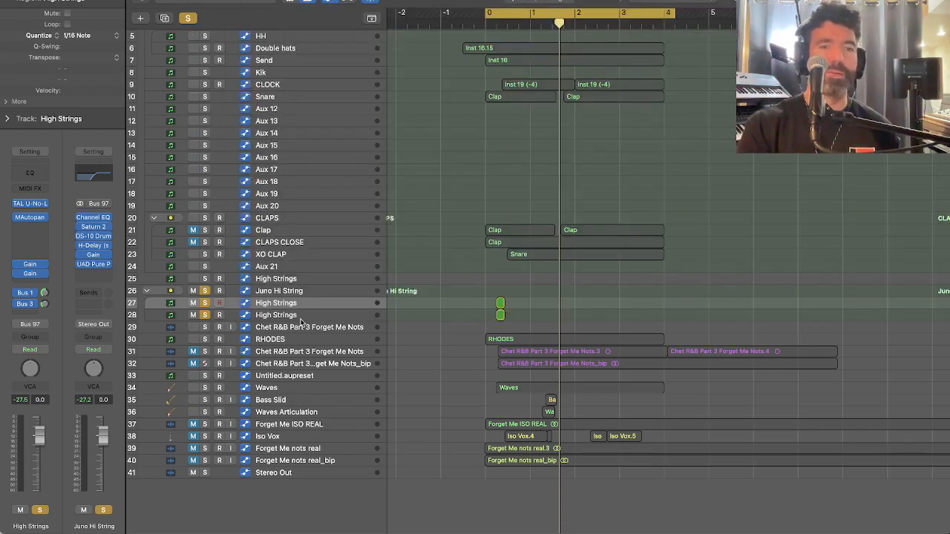
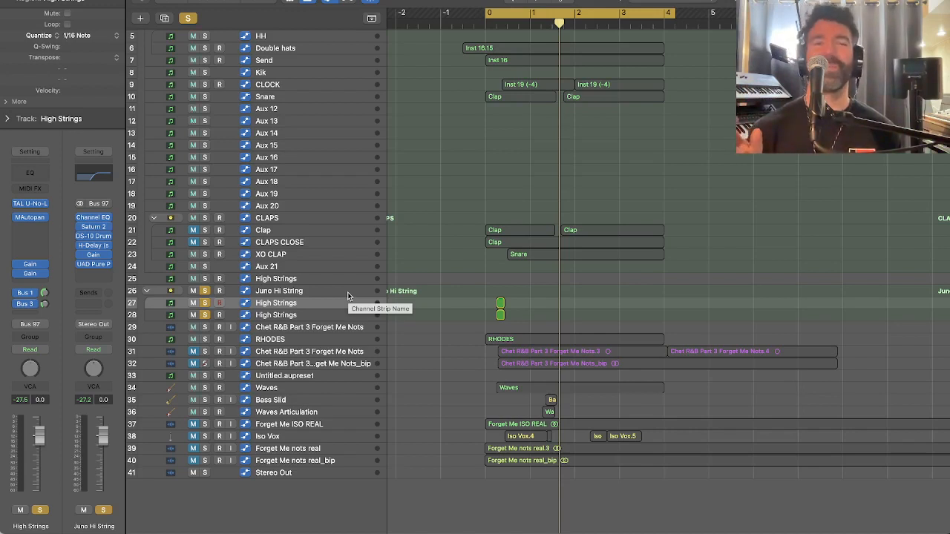
# Audition the strings again, toggling the solo of High Strings track 28 to hear its contribution
pyautogui.click(205, 316)
pyautogui.press('space')
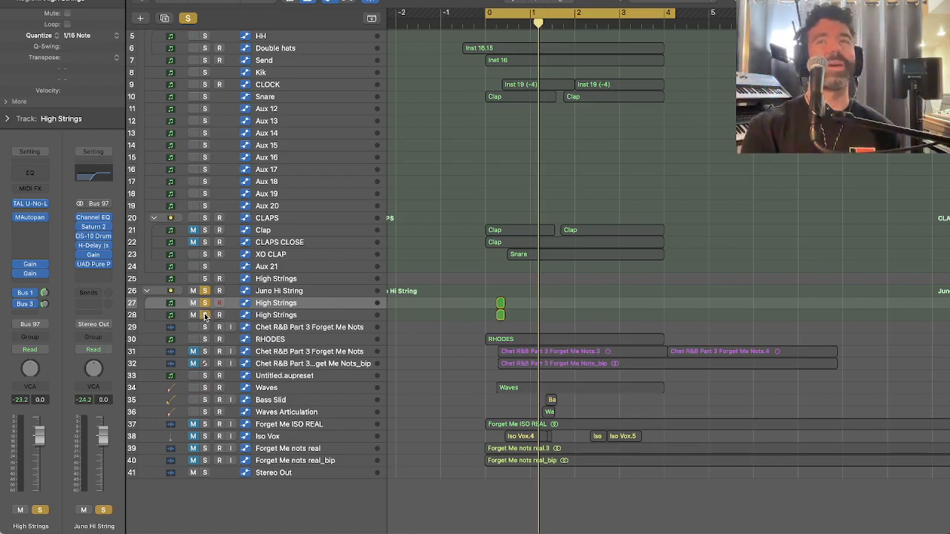
pyautogui.press('space')
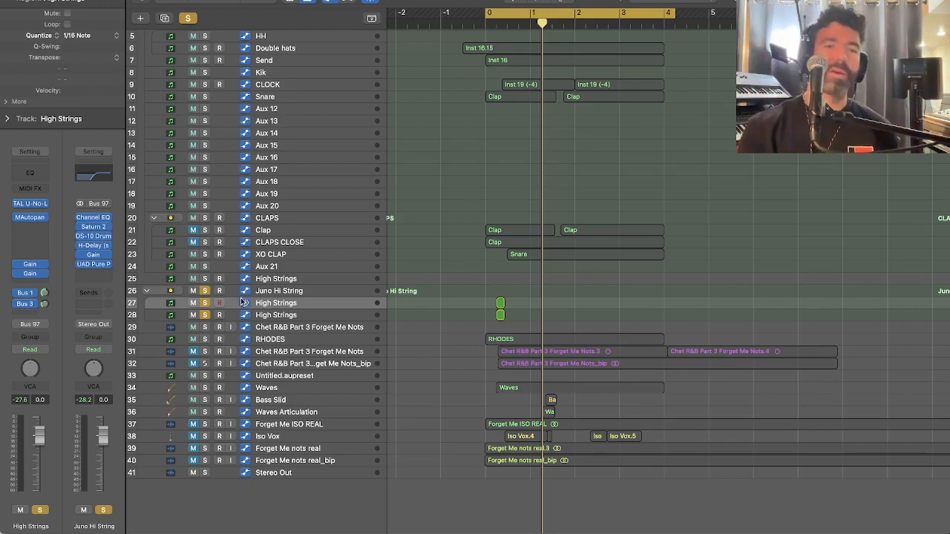
# Compare the region settings and channel strips of the two High Strings tracks, 27 and 28, ending on track 27
pyautogui.click(269, 317)
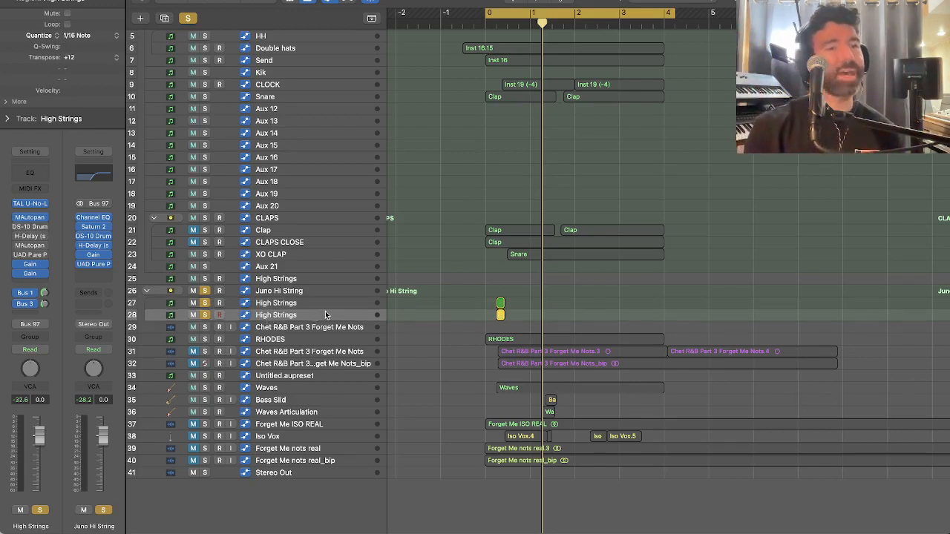
pyautogui.click(325, 304)
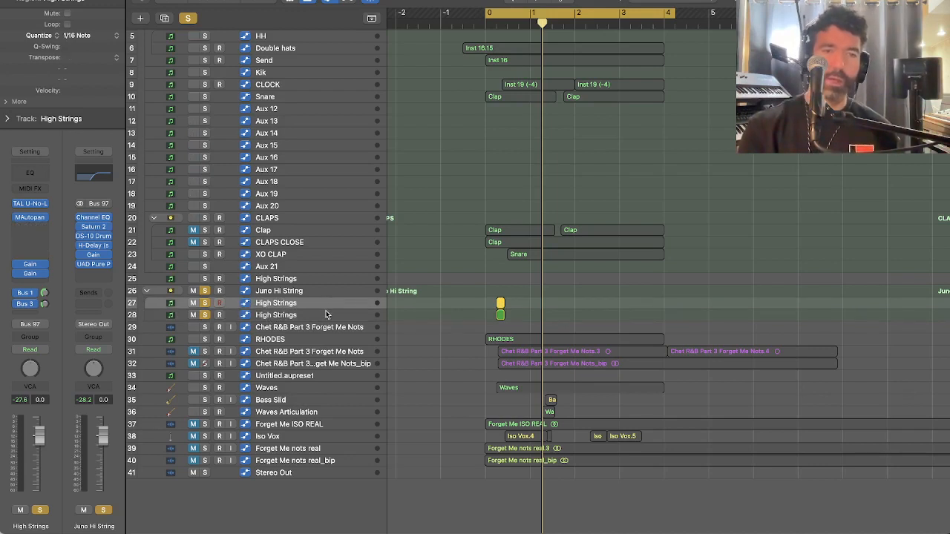
pyautogui.click(323, 315)
pyautogui.click(319, 305)
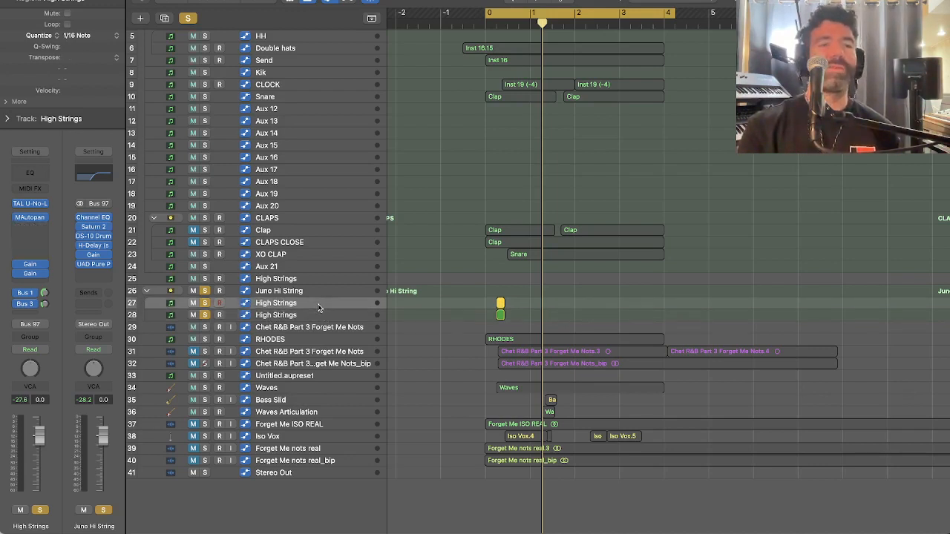
pyautogui.click(313, 317)
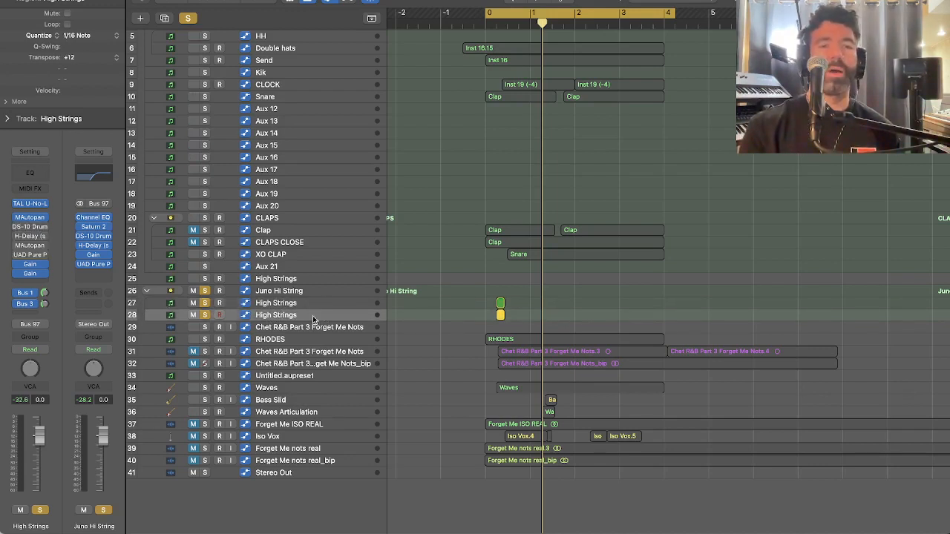
pyautogui.click(313, 306)
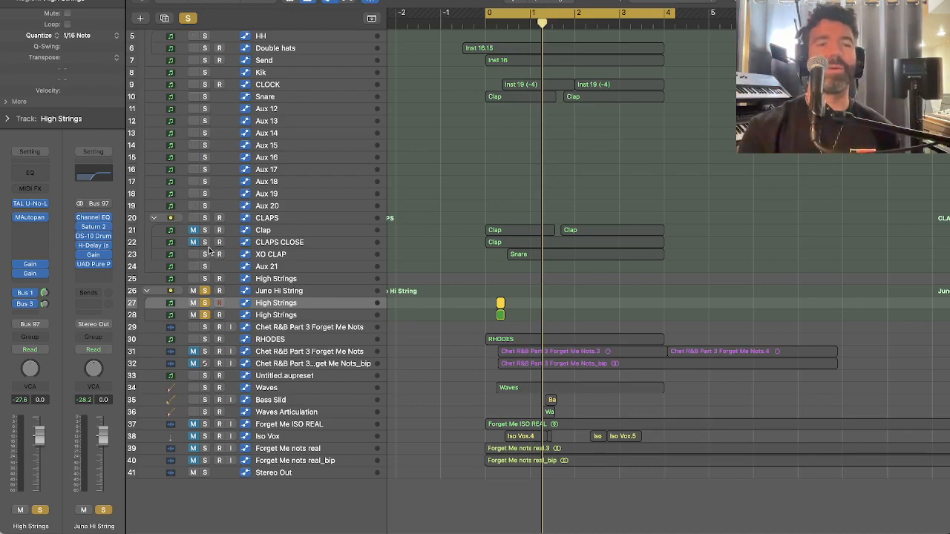
# Open MAutopan on High Strings track 27, review its panning settings during playback and close its window
pyautogui.click(29, 217)
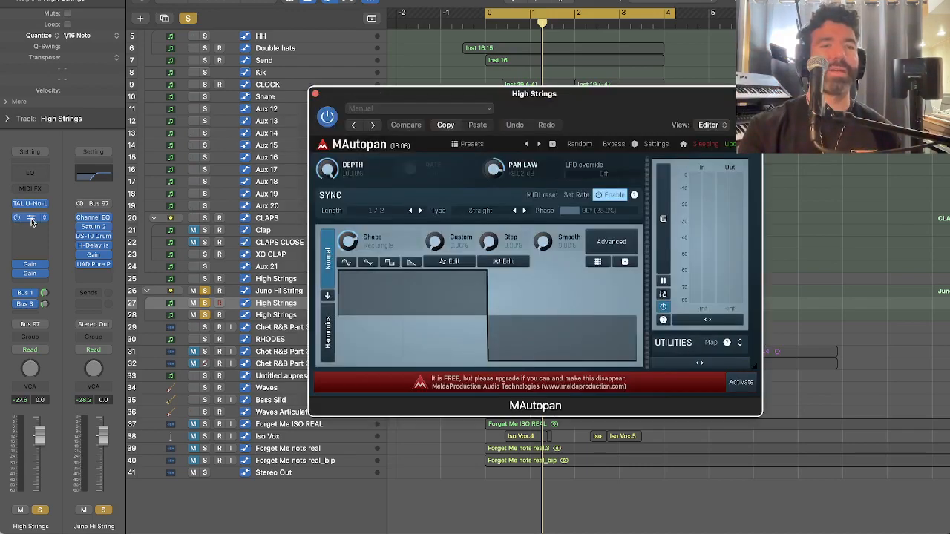
pyautogui.moveTo(627, 116); pyautogui.dragTo(563, 68)
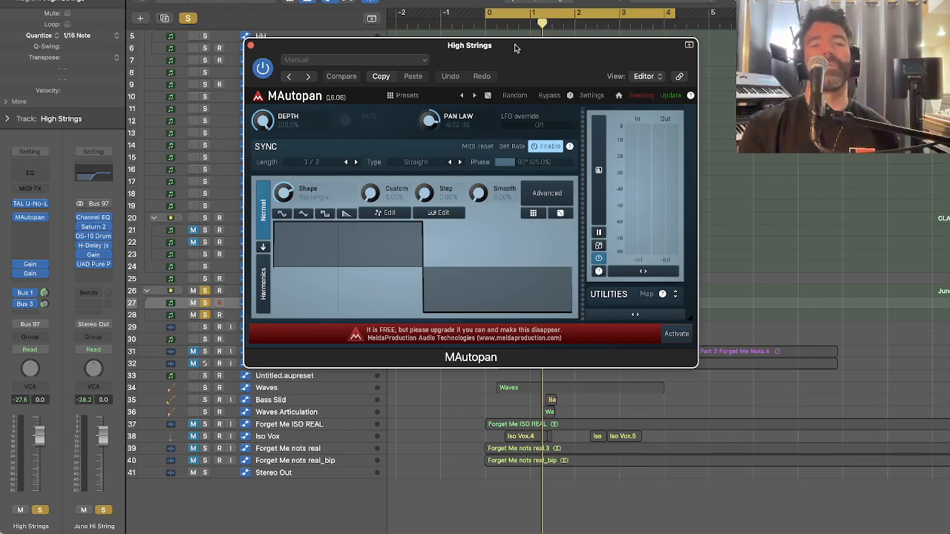
pyautogui.moveTo(518, 45); pyautogui.dragTo(503, 43)
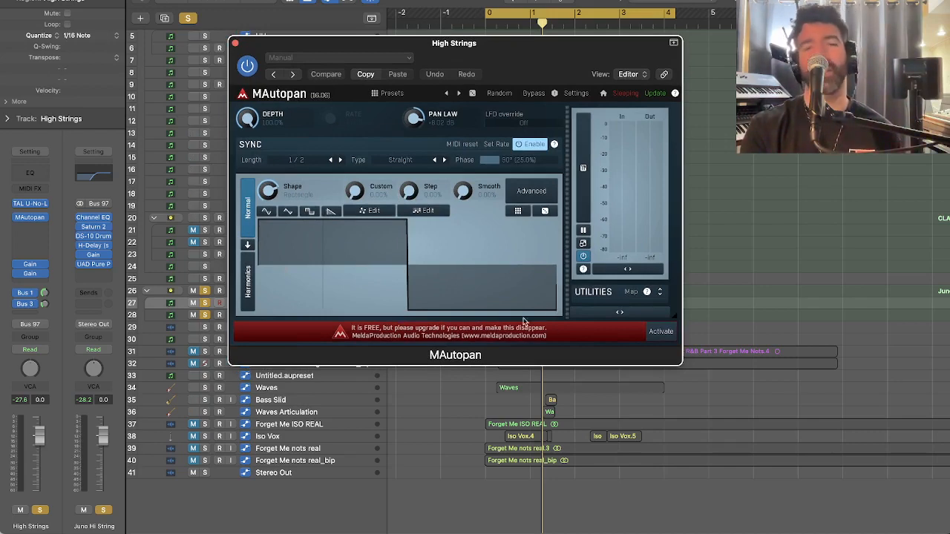
pyautogui.press('space')
pyautogui.press('space')
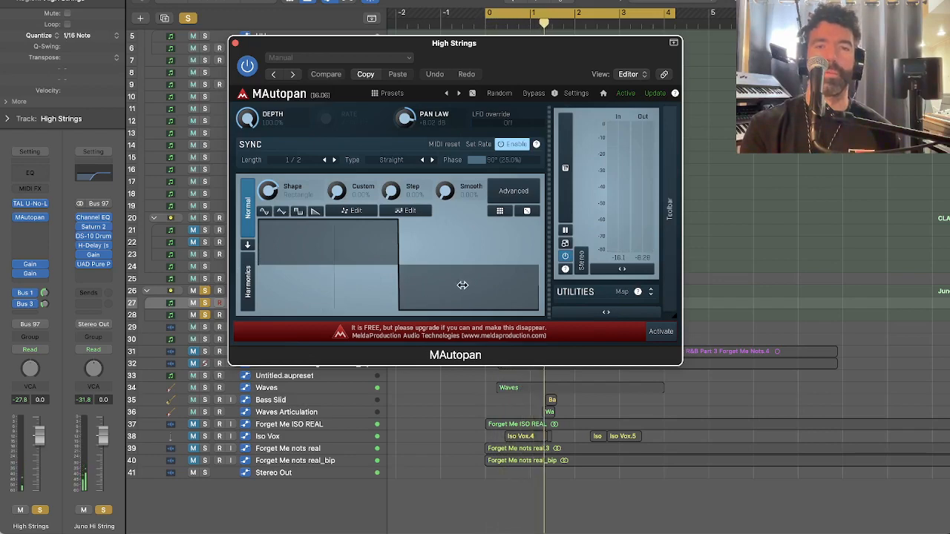
pyautogui.click(234, 43)
# Inspect the stack's two High Strings tracks, select Juno Hi String and examine the short string regions up close on the timeline
pyautogui.click(310, 294)
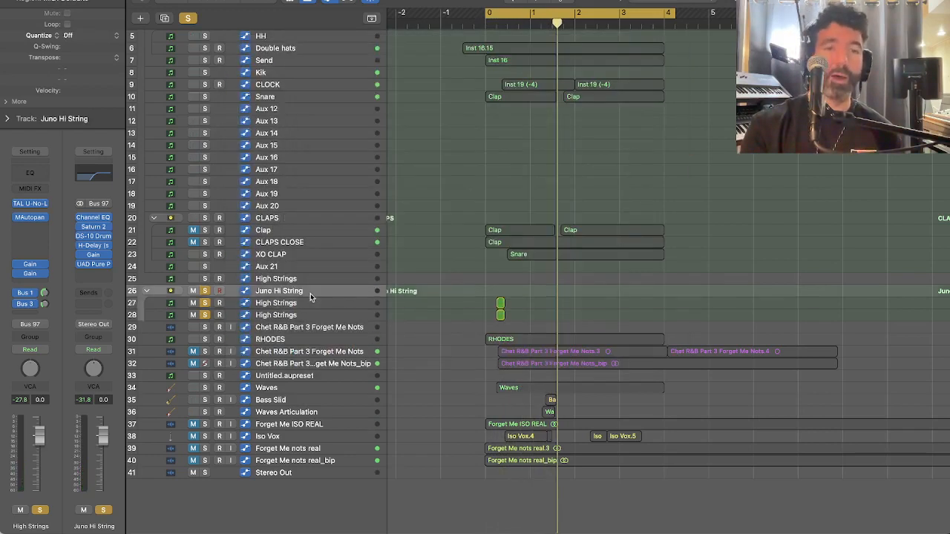
pyautogui.click(311, 304)
pyautogui.click(312, 314)
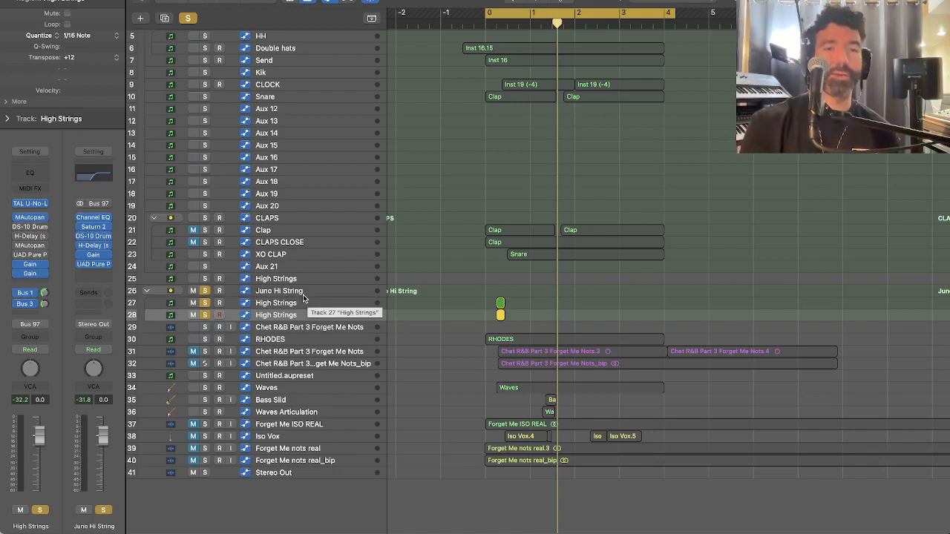
pyautogui.click(307, 292)
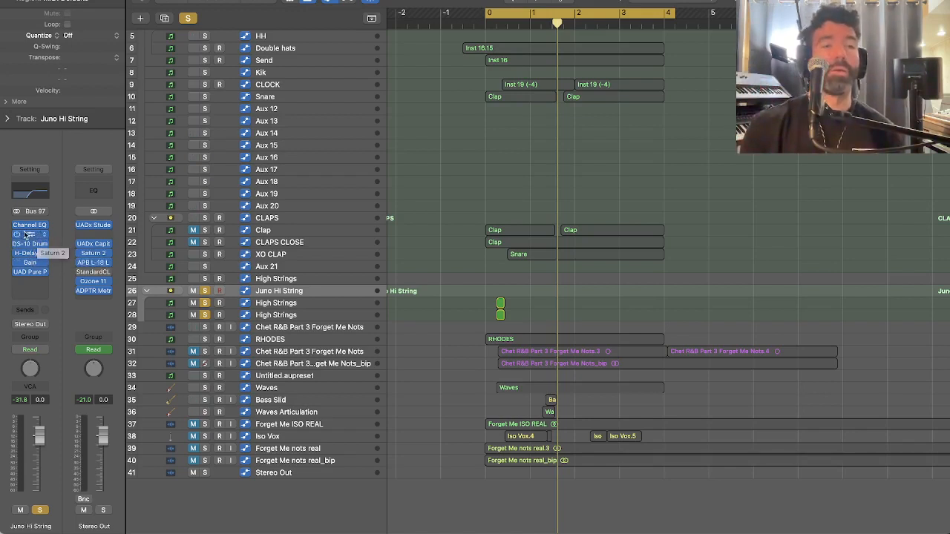
pyautogui.scroll(5, 588, 230)
pyautogui.hscroll(-3, 588, 231)
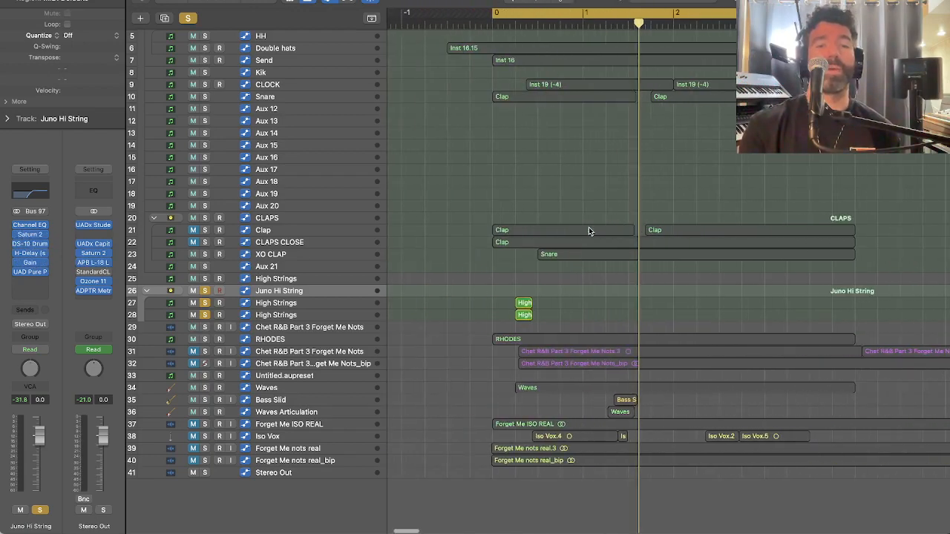
pyautogui.scroll(4, 523, 281)
pyautogui.hscroll(-3, 522, 281)
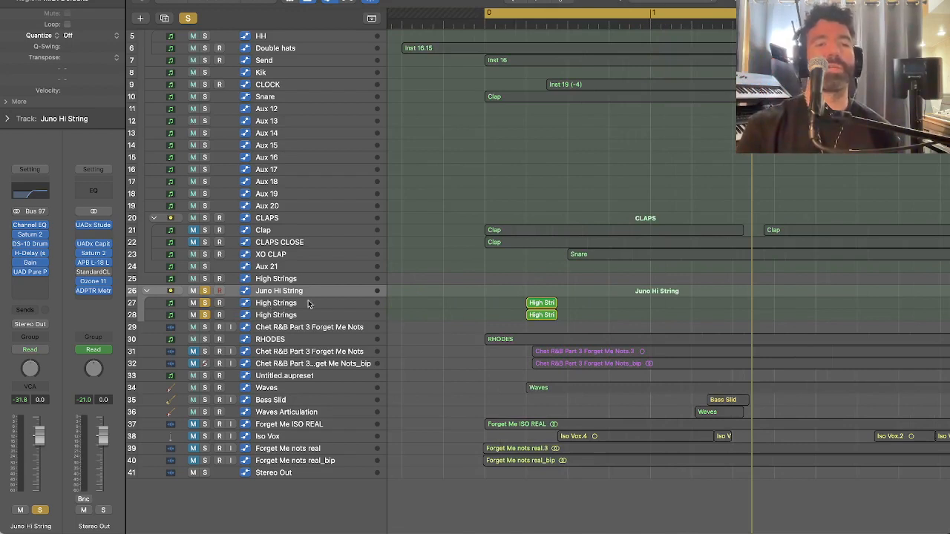
# Review the Channel EQ on the Juno Hi String stack while auditioning the strings, and open its Saturn 2 insert
pyautogui.click(31, 227)
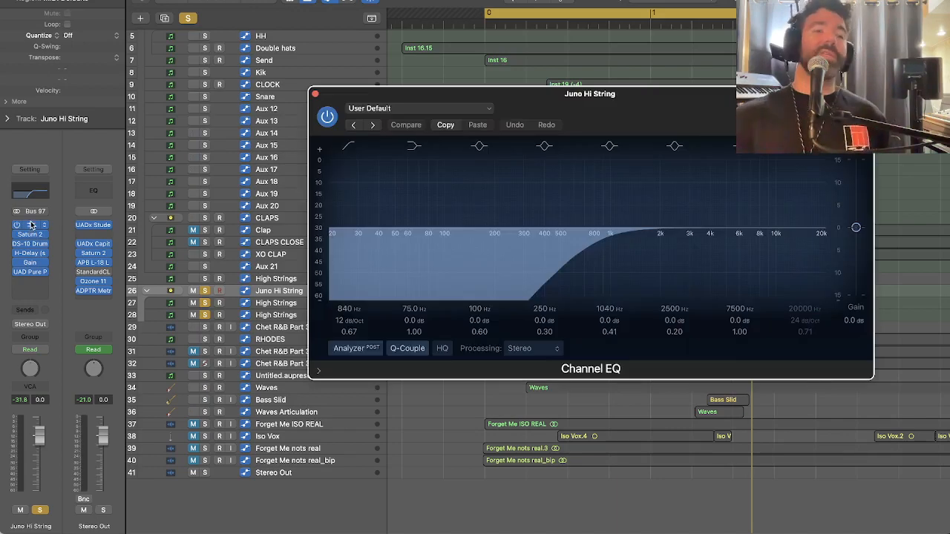
pyautogui.press('space')
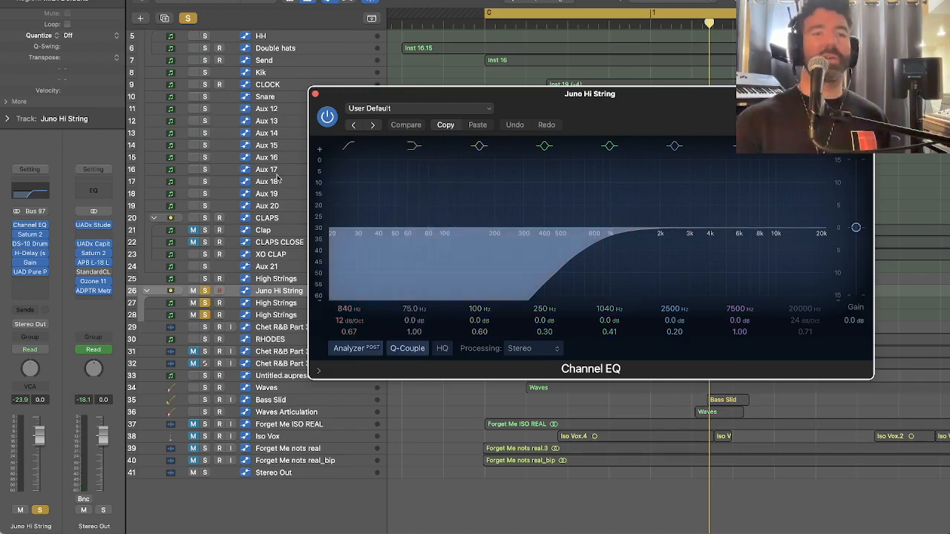
pyautogui.click(31, 234)
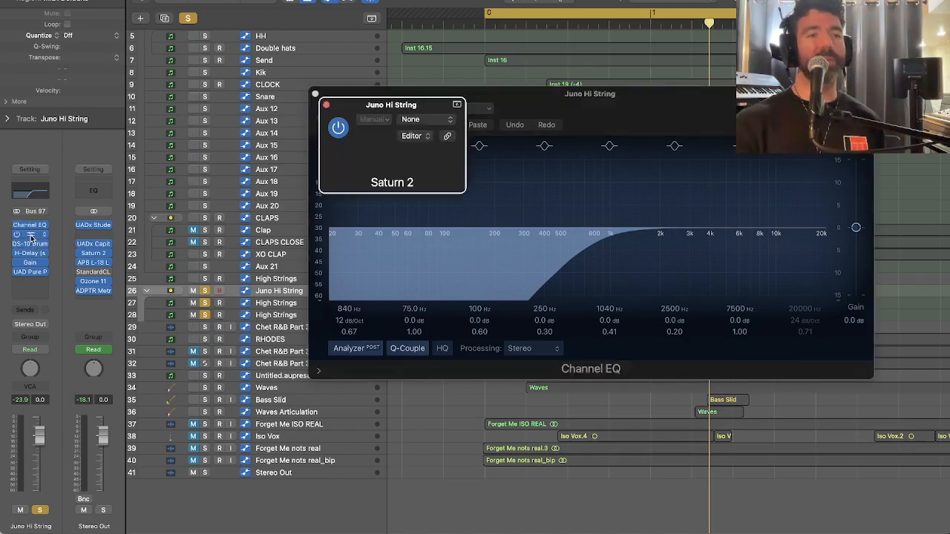
# Compare the Juno Hi String stack with Saturn 2 bypassed and active during playback, check its output gain and close the plug-in
pyautogui.moveTo(596, 126); pyautogui.dragTo(613, 117)
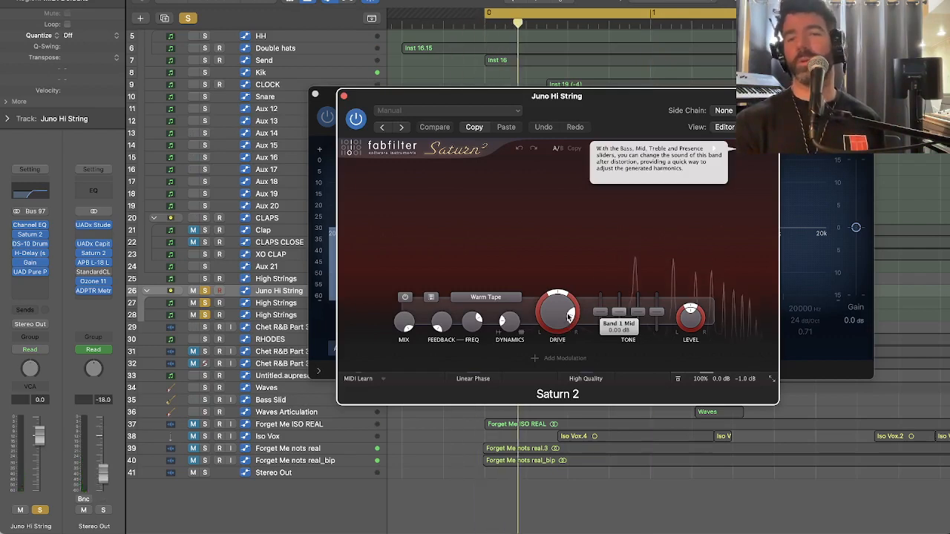
pyautogui.click(357, 120)
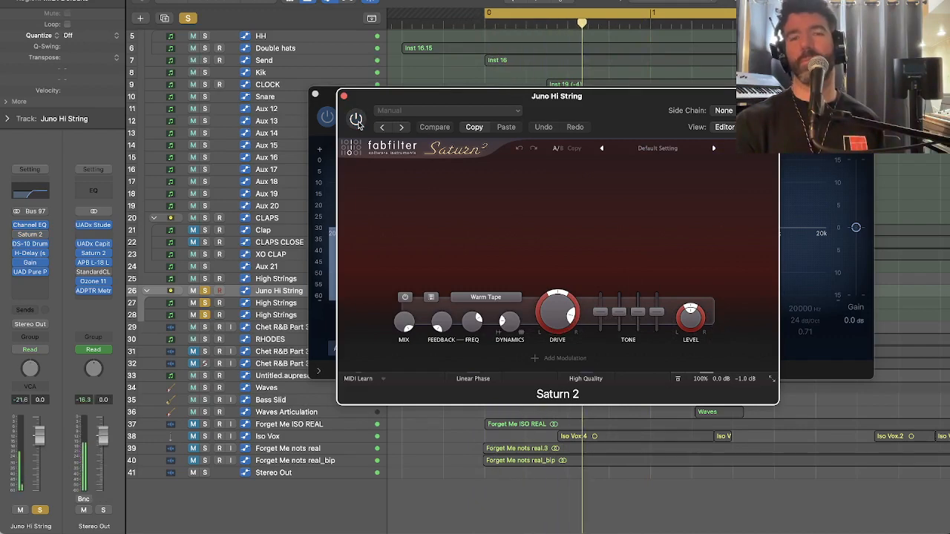
pyautogui.click(357, 121)
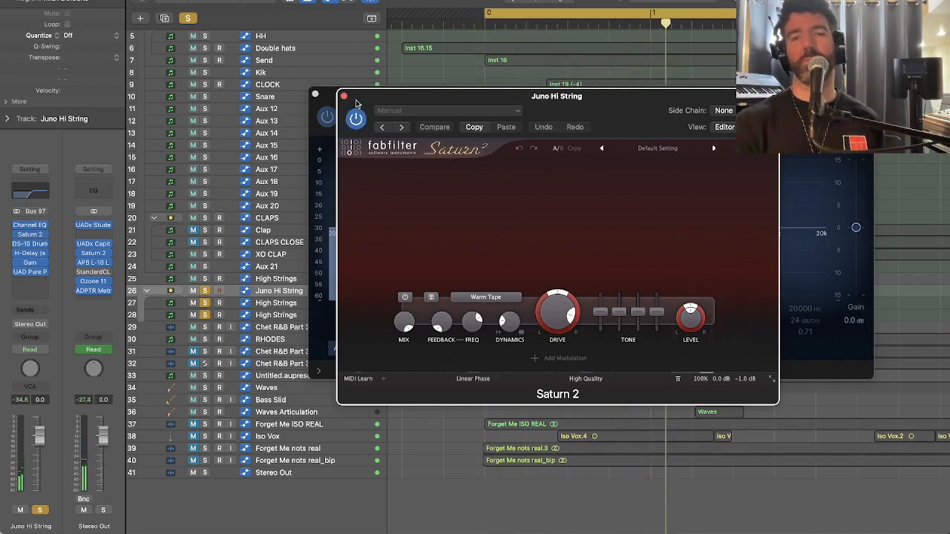
pyautogui.moveTo(739, 383)
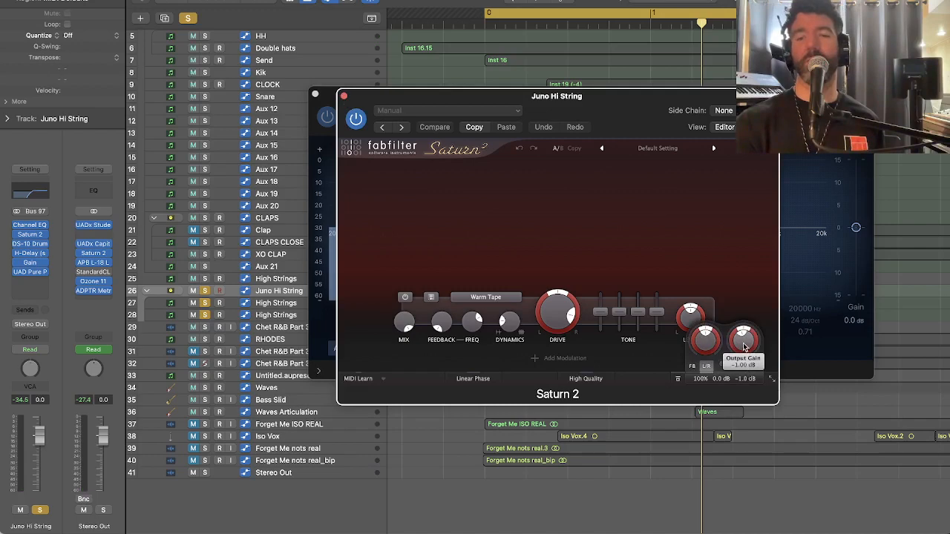
pyautogui.click(343, 96)
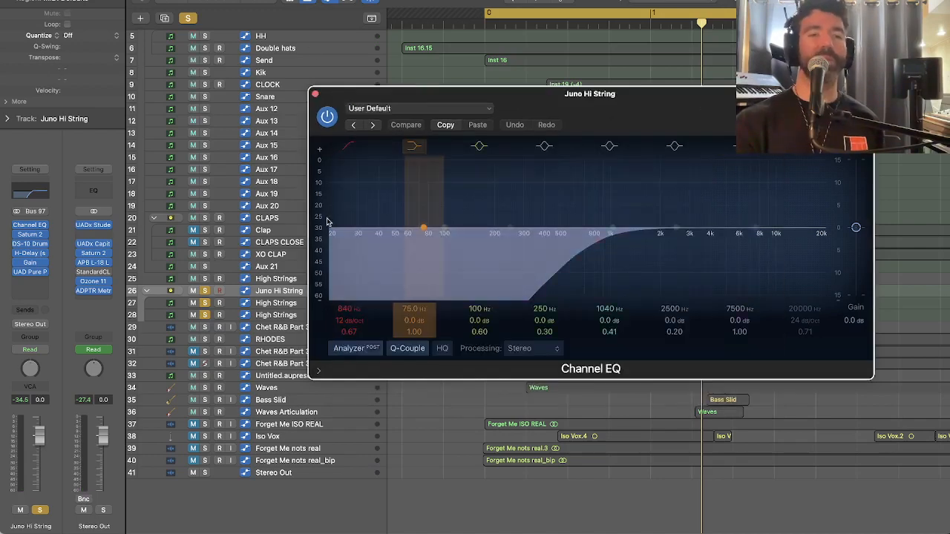
# Open the DS-10 Drum Shaper insert on the Juno Hi String stack and review its snare-mode settings while auditioning the strings
pyautogui.click(31, 246)
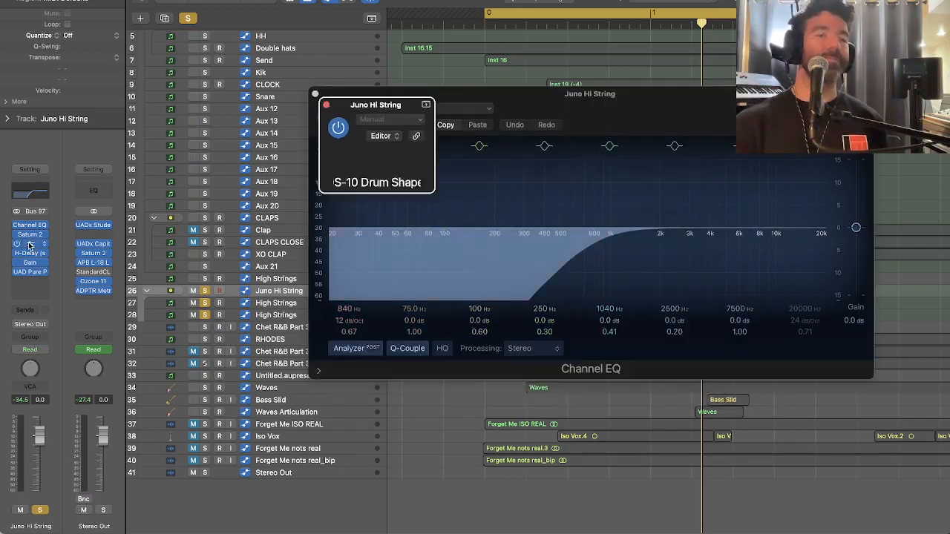
pyautogui.moveTo(416, 105); pyautogui.dragTo(512, 95)
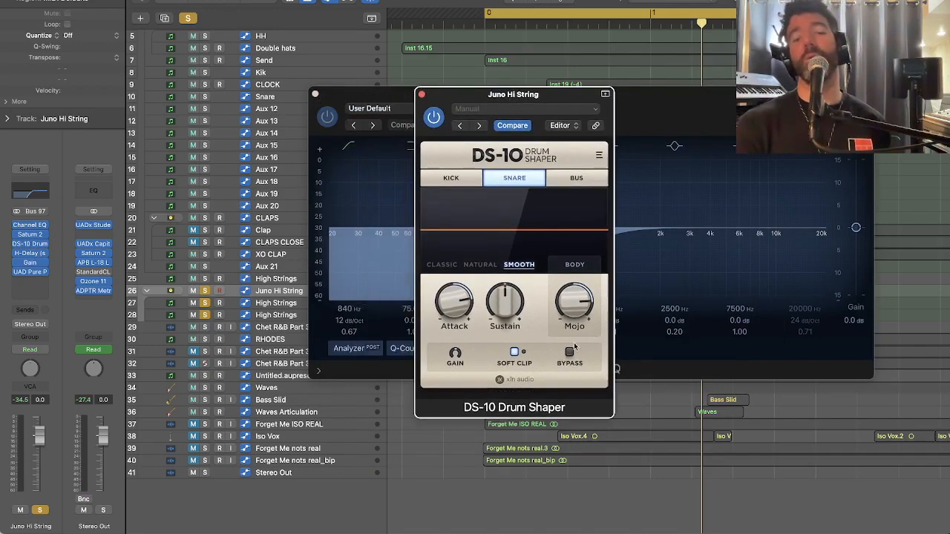
pyautogui.press('space')
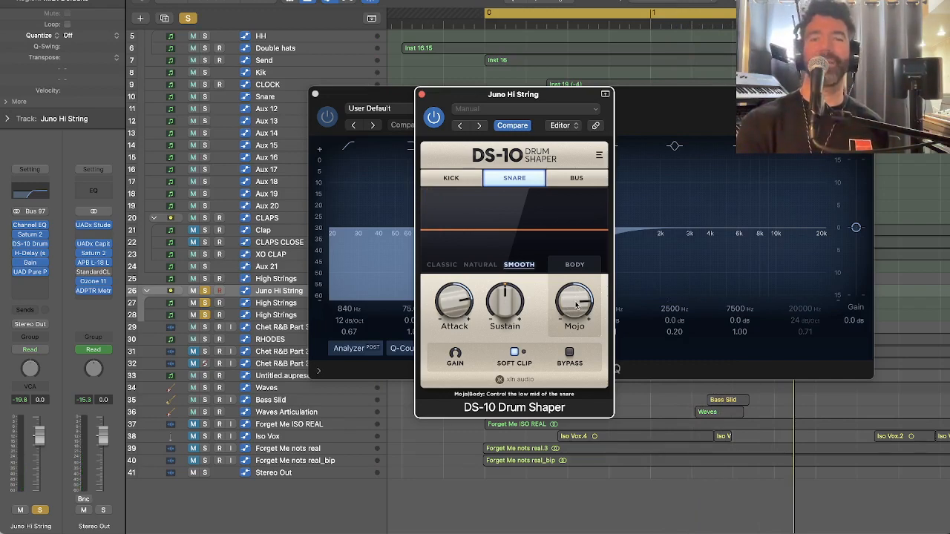
pyautogui.press('space')
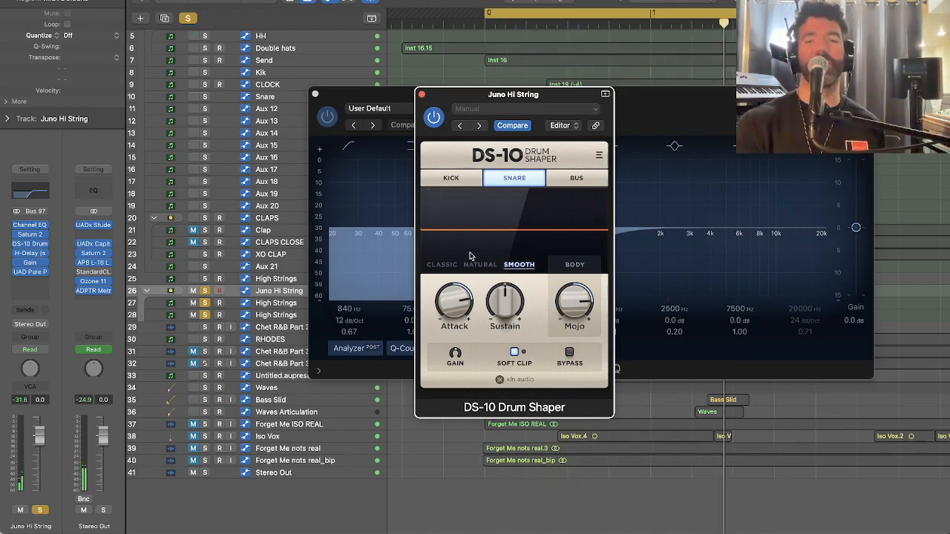
# Close the DS-10 Drum Shaper and open the H-Delay plugin on the Juno Hi String channel
pyautogui.click(421, 94)
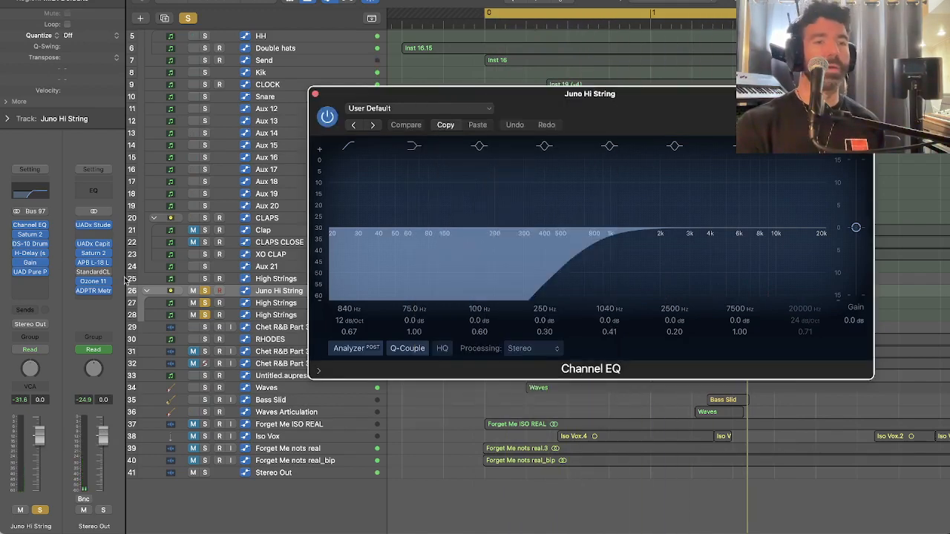
pyautogui.doubleClick(32, 246)
pyautogui.click(31, 254)
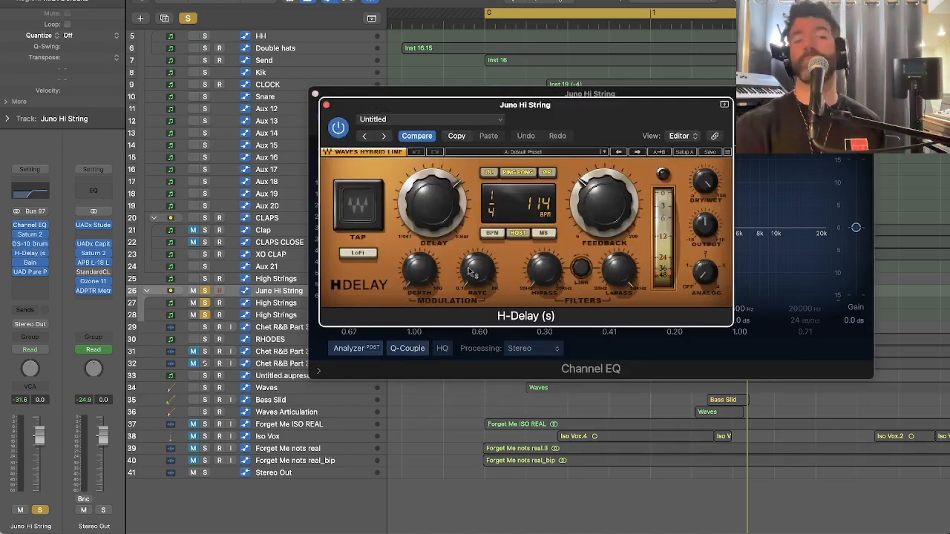
pyautogui.moveTo(593, 120); pyautogui.dragTo(553, 93)
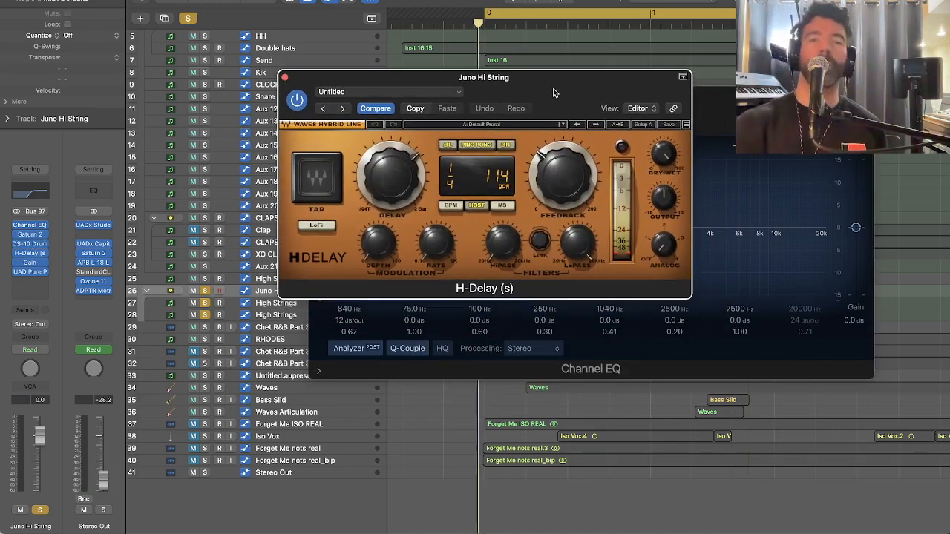
# Audition the soloed Juno Hi String track through H-Delay with ping pong enabled, starting and stopping playback
pyautogui.press('space')
pyautogui.press('space')
pyautogui.moveTo(579, 189)
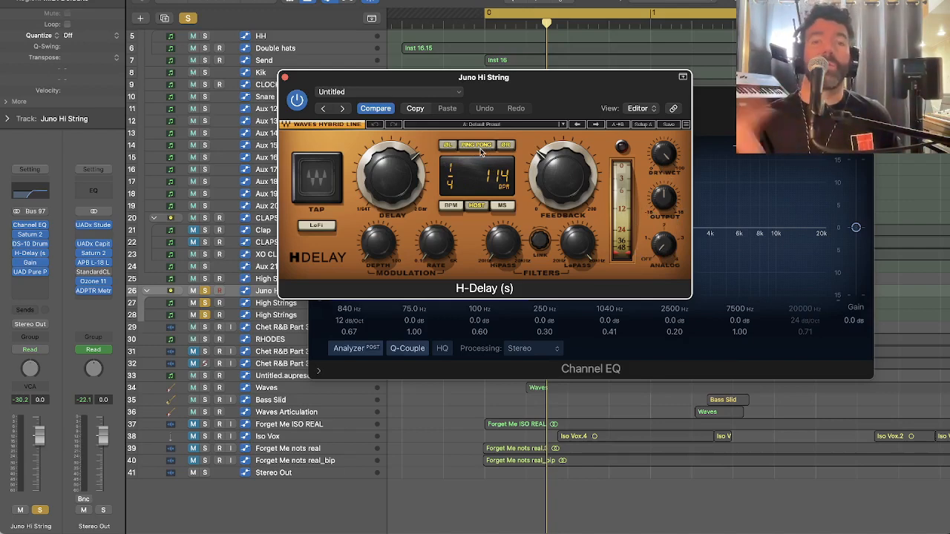
pyautogui.press('space')
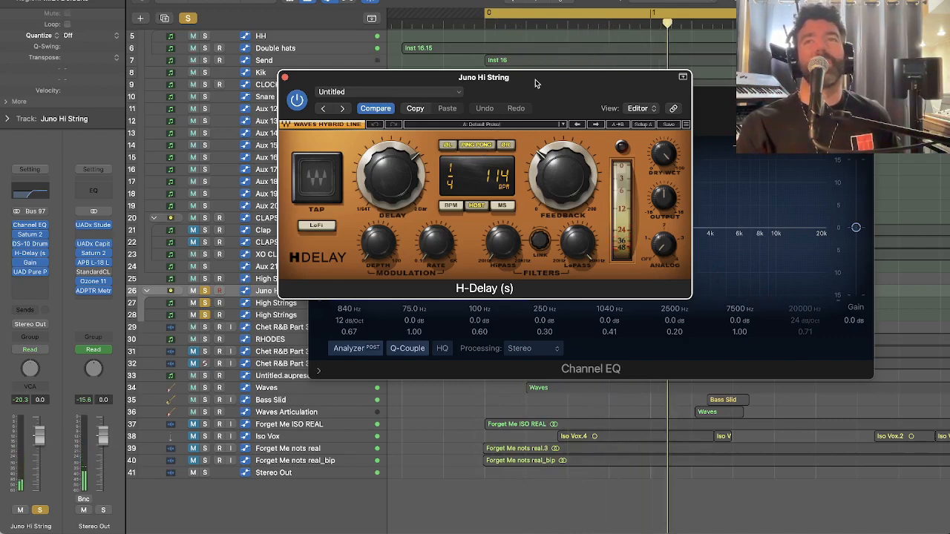
pyautogui.moveTo(535, 79); pyautogui.dragTo(532, 82)
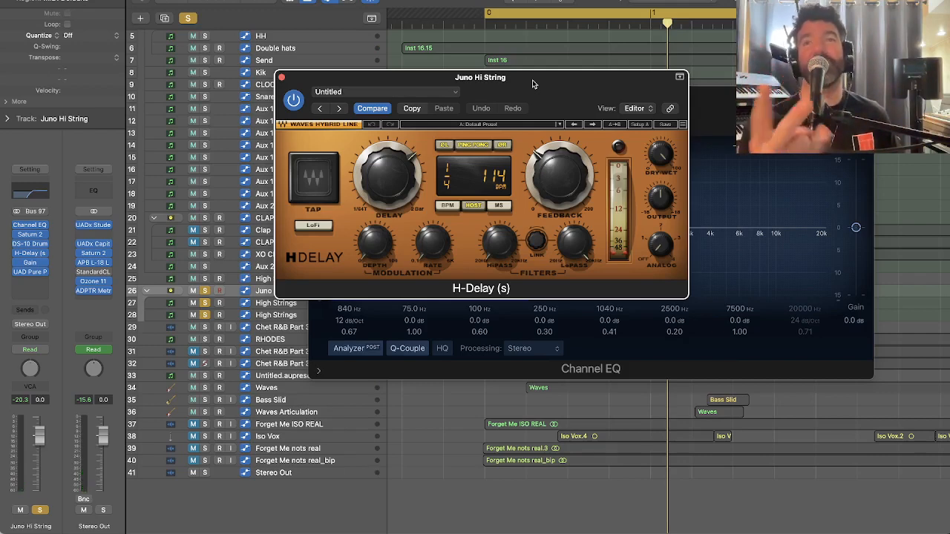
pyautogui.press('space')
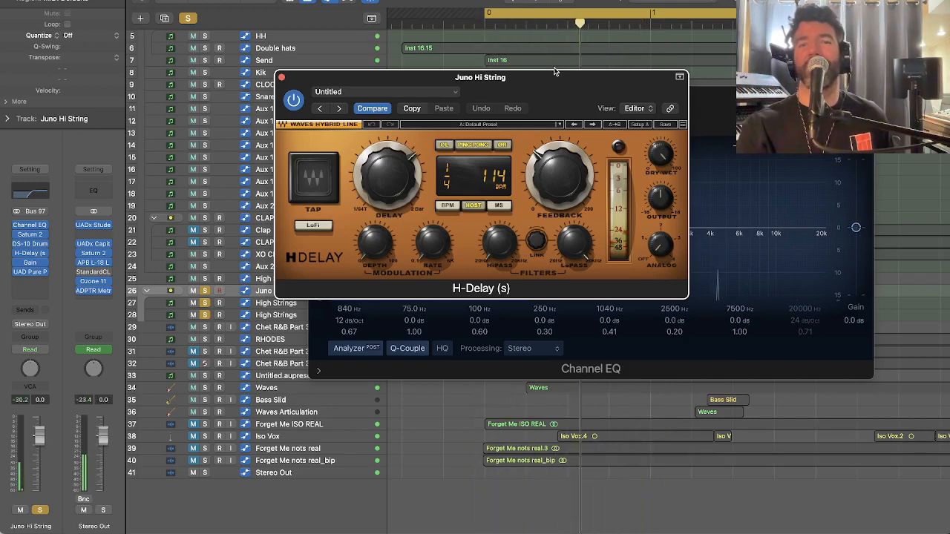
pyautogui.click(418, 25)
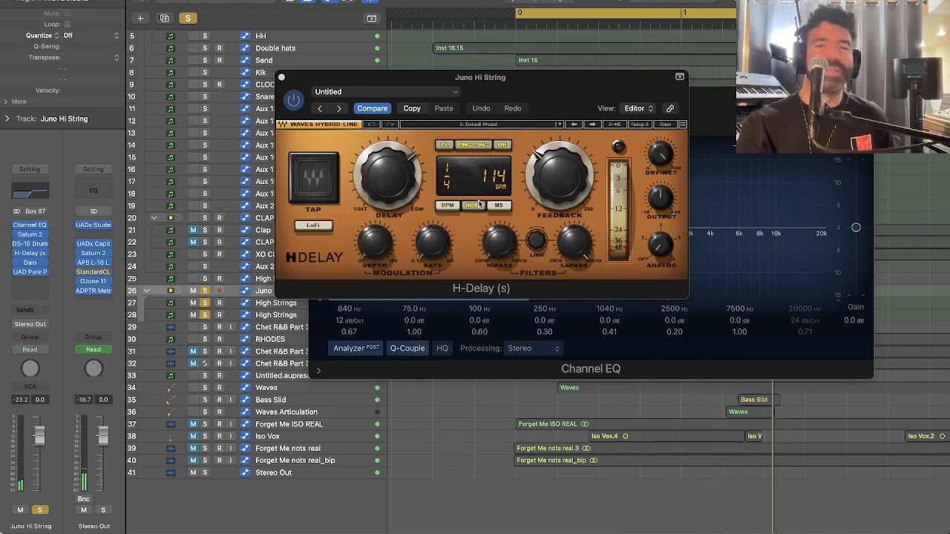
# Compare the Juno Hi String delay with H-Delay's ping pong mode switched off and back on during playback
pyautogui.click(479, 148)
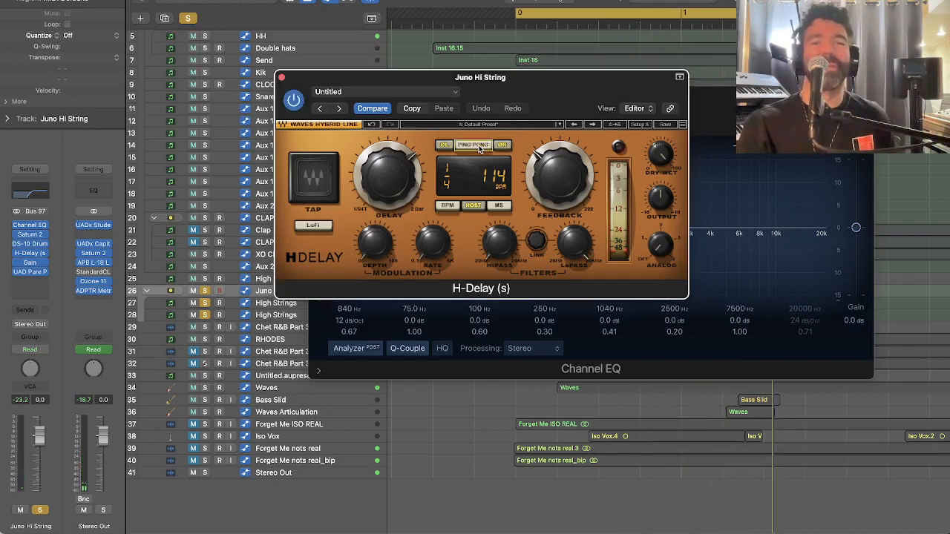
pyautogui.press('space')
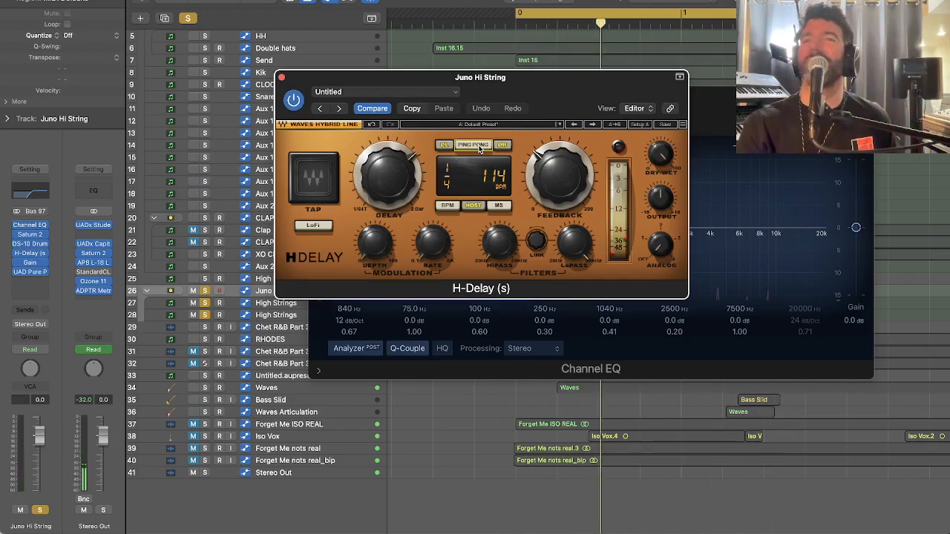
pyautogui.click(479, 148)
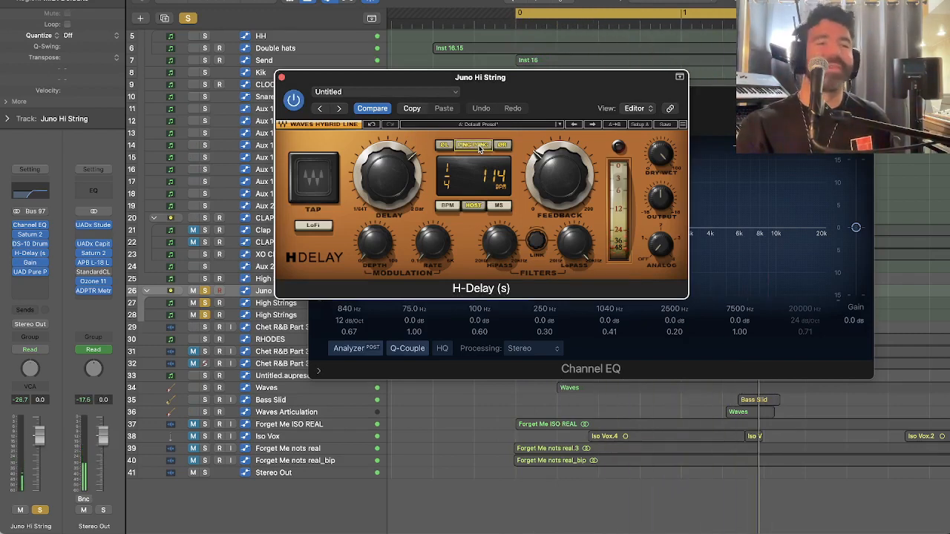
pyautogui.press('space')
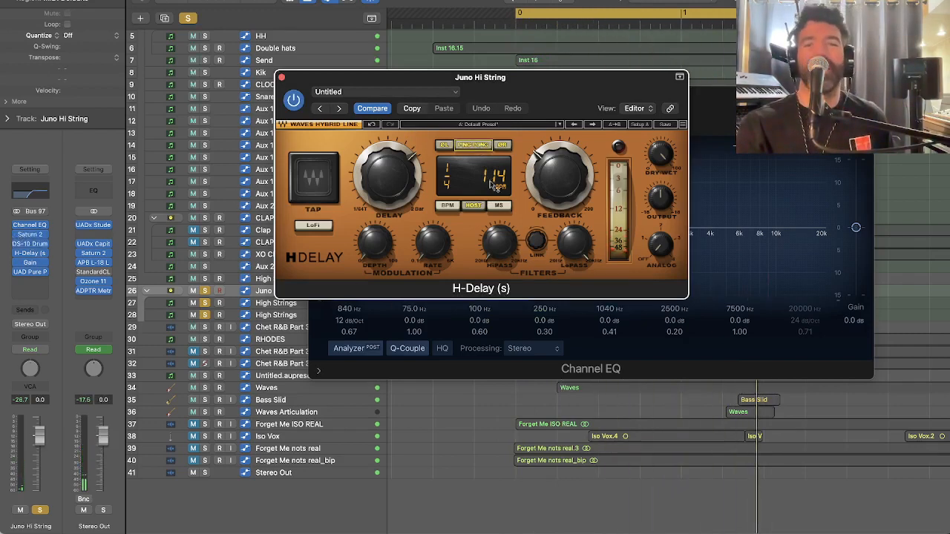
pyautogui.moveTo(541, 86); pyautogui.dragTo(569, 85)
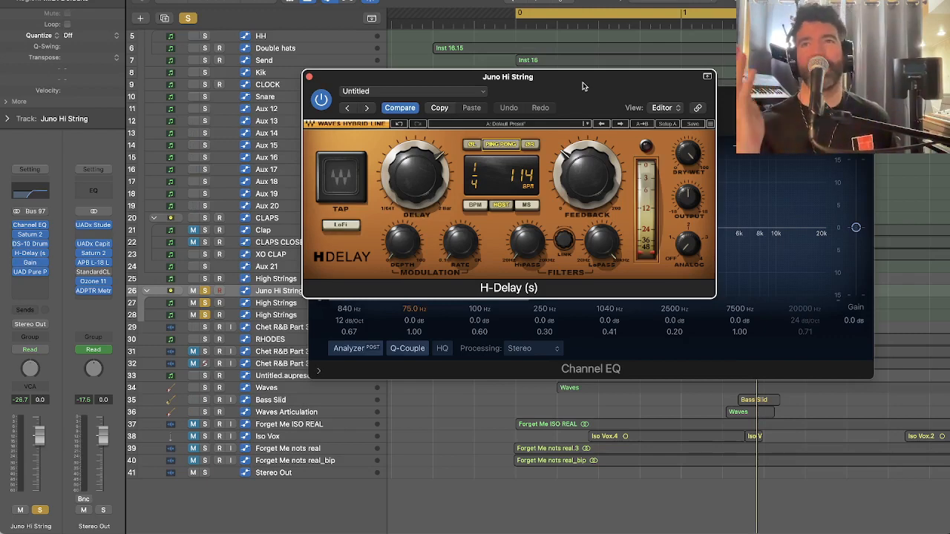
pyautogui.moveTo(571, 88); pyautogui.dragTo(525, 85)
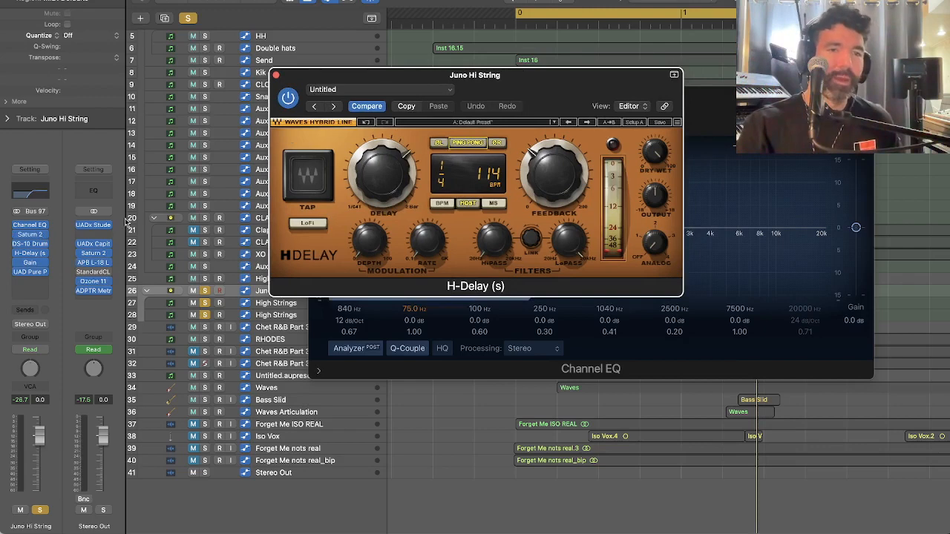
# Inspect the Gain plugin and the UAD Pure Plate reverb settings on the Juno Hi String channel, closing each one
pyautogui.click(32, 263)
pyautogui.click(31, 263)
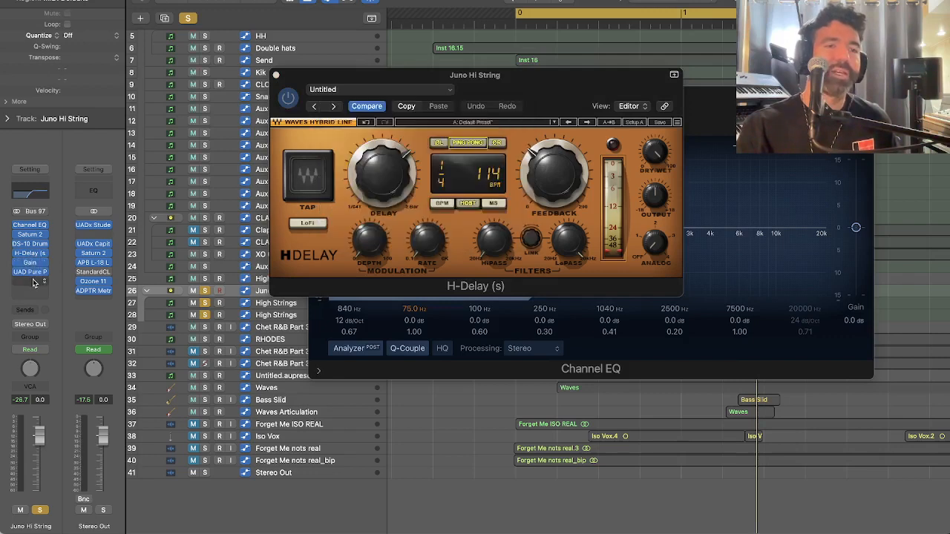
pyautogui.click(33, 265)
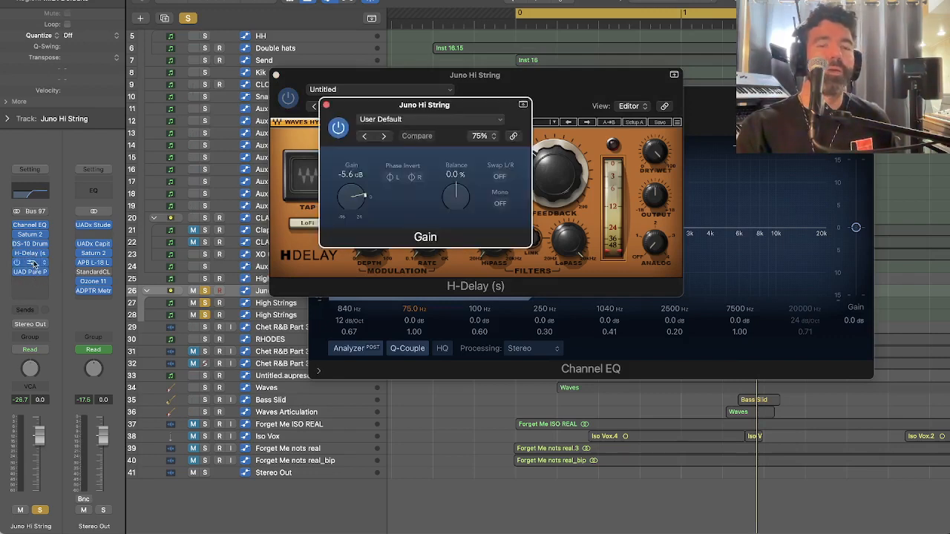
pyautogui.click(33, 264)
pyautogui.click(30, 274)
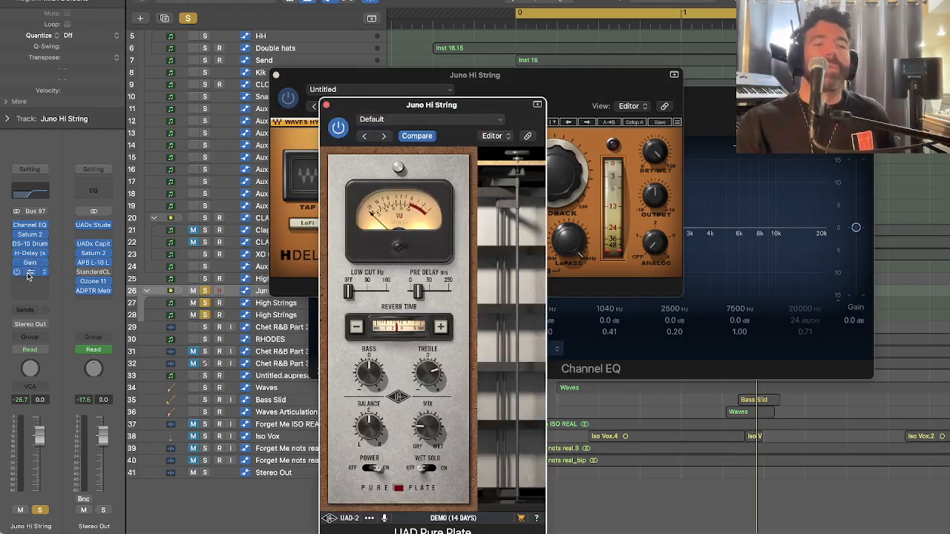
pyautogui.moveTo(468, 106); pyautogui.dragTo(483, 22)
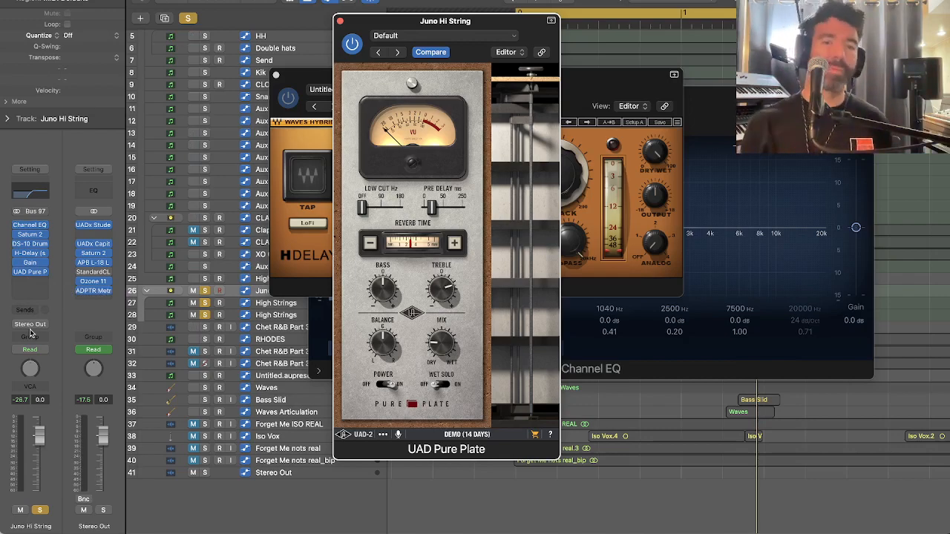
pyautogui.moveTo(438, 24); pyautogui.dragTo(427, 21)
pyautogui.click(330, 18)
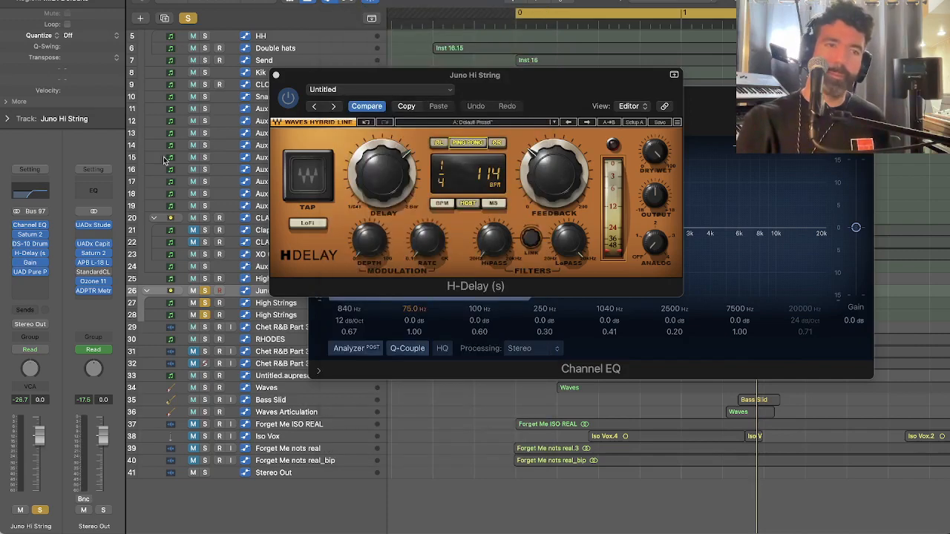
# Reopen UAD Pure Plate and compare the strings with the reverb bypassed and re-enabled during playback, closing its window at the end
pyautogui.click(30, 272)
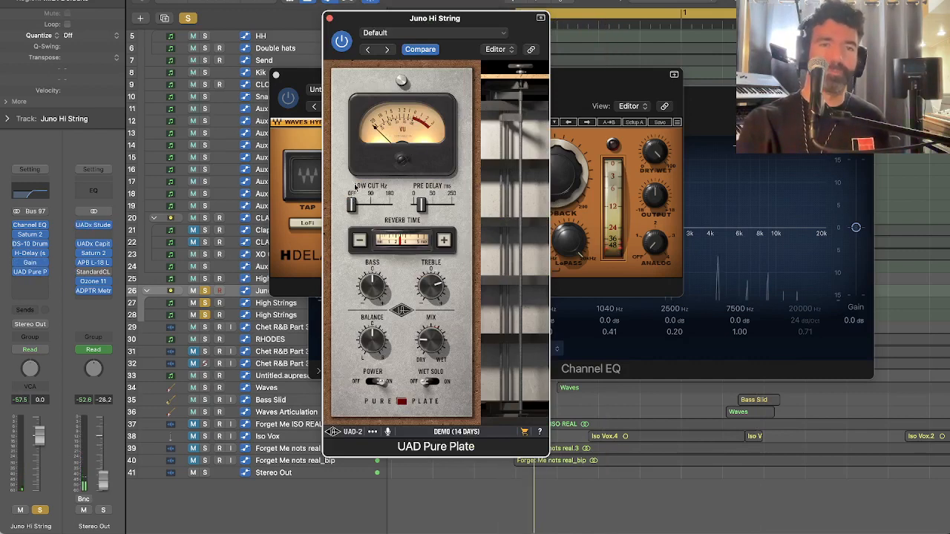
pyautogui.click(347, 43)
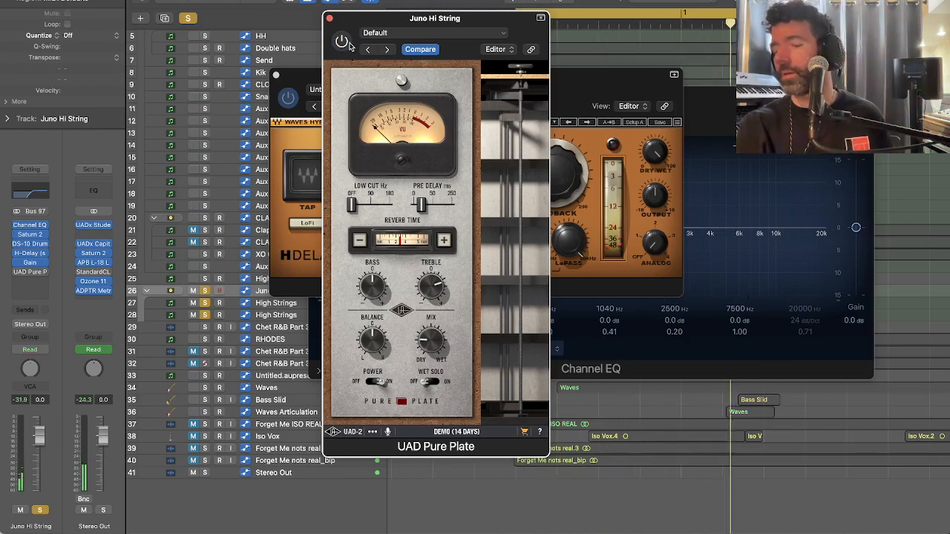
pyautogui.click(343, 42)
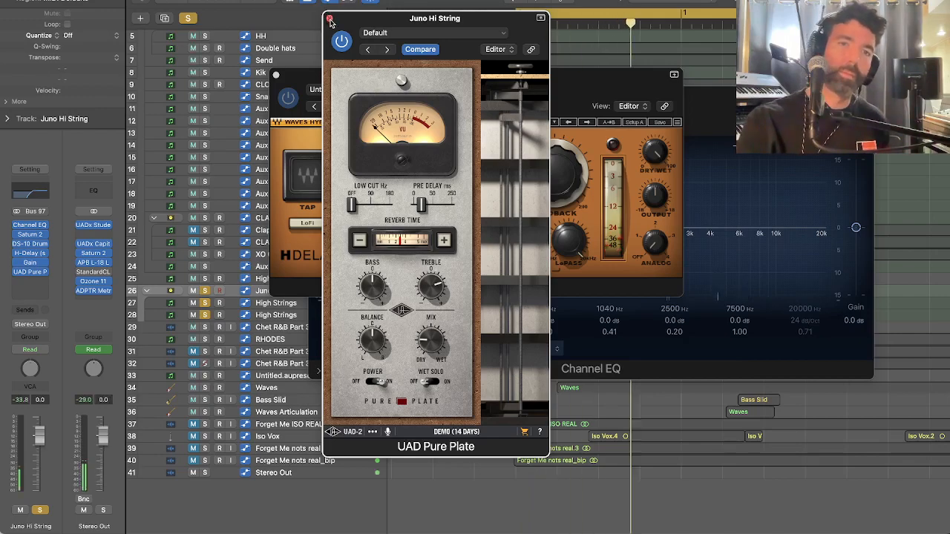
pyautogui.click(331, 19)
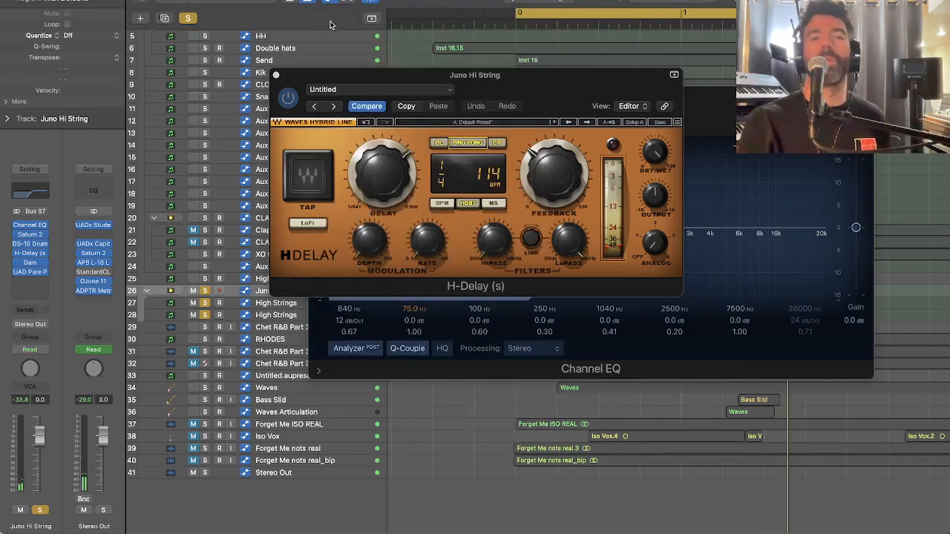
# Clear the track solos and close the remaining H-Delay and Channel EQ windows
pyautogui.click(275, 75)
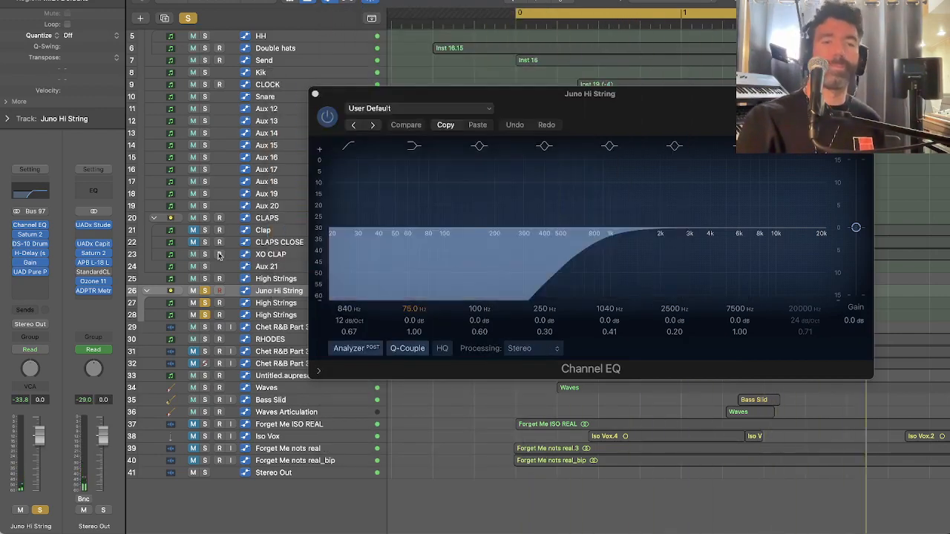
pyautogui.click(188, 18)
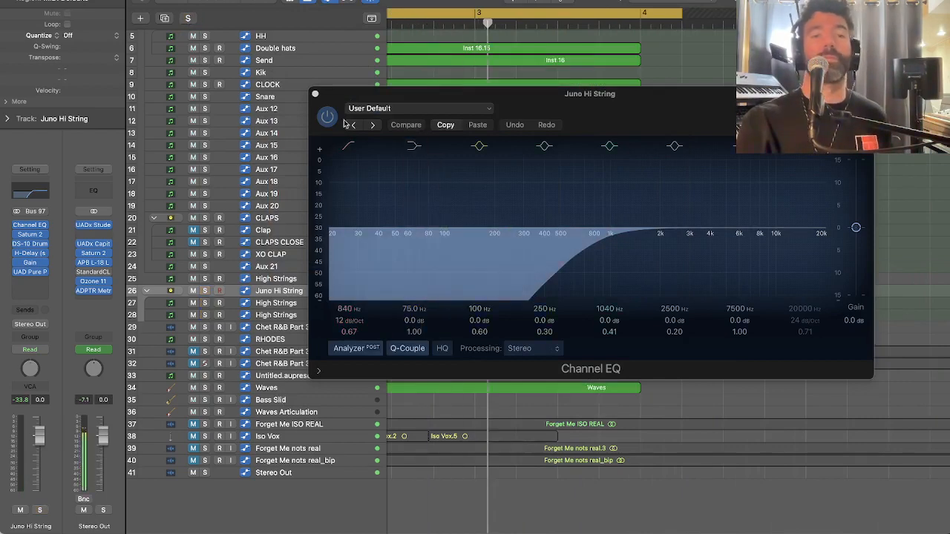
pyautogui.click(315, 93)
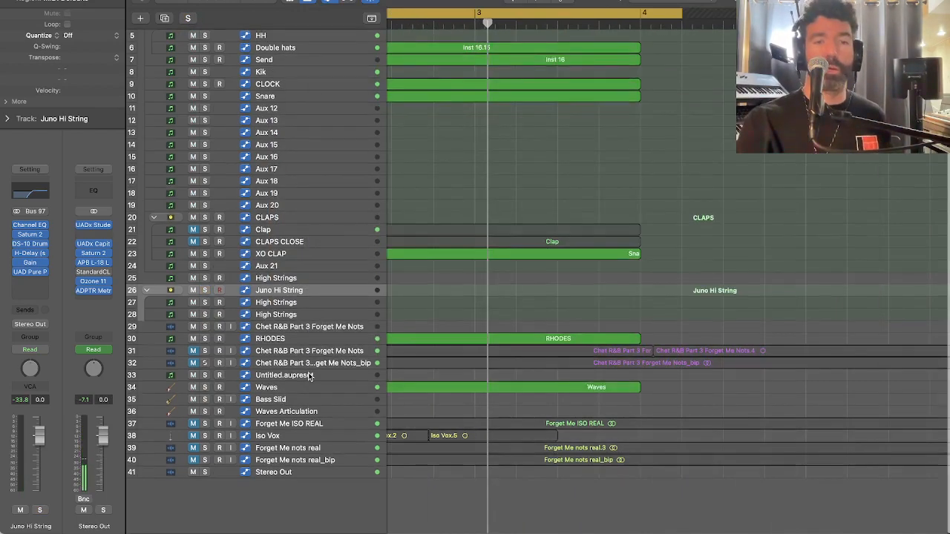
# Solo the RHODES track and play it back from the beginning of the project
pyautogui.click(300, 340)
pyautogui.click(207, 340)
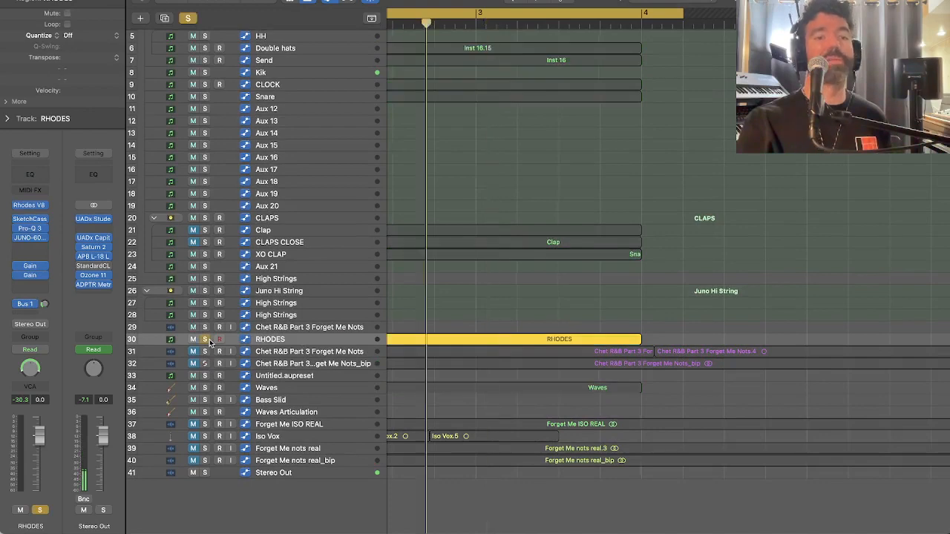
pyautogui.press('Return')
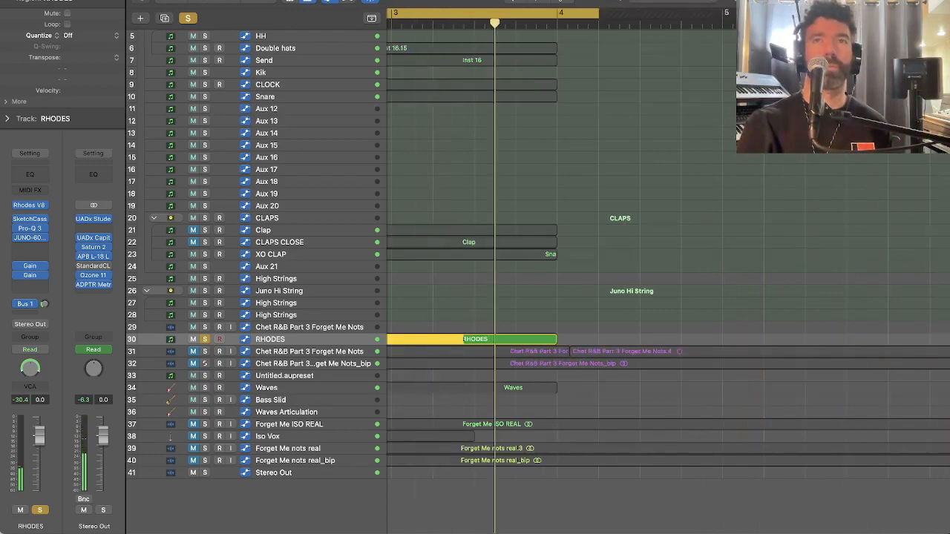
pyautogui.press('Return')
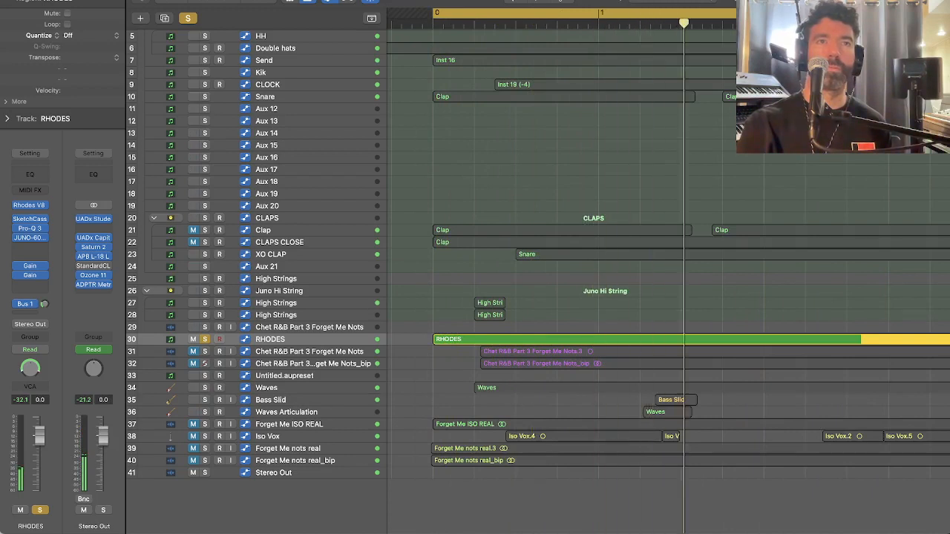
pyautogui.press('space')
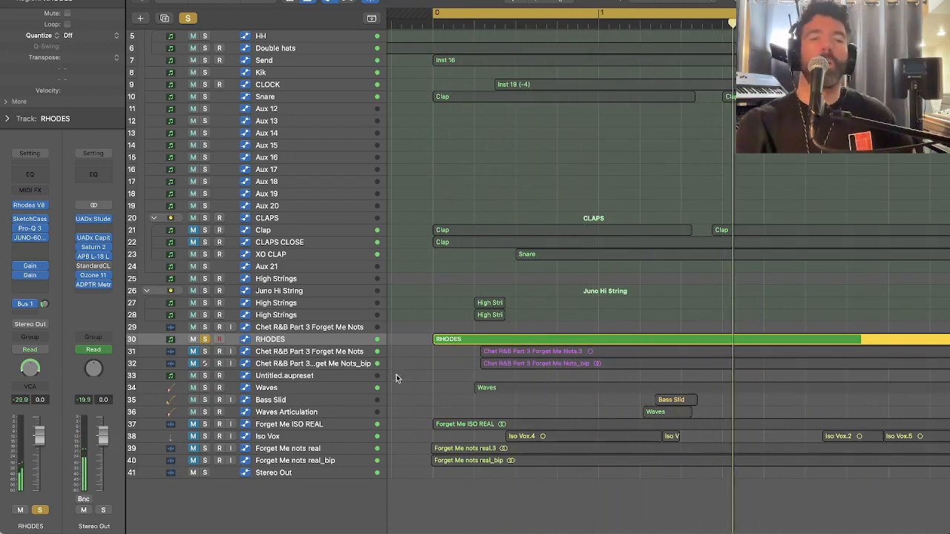
# Open the Rhodes V8 Pro instrument on the RHODES track, reposition its window to show the settings, and start playback
pyautogui.click(36, 204)
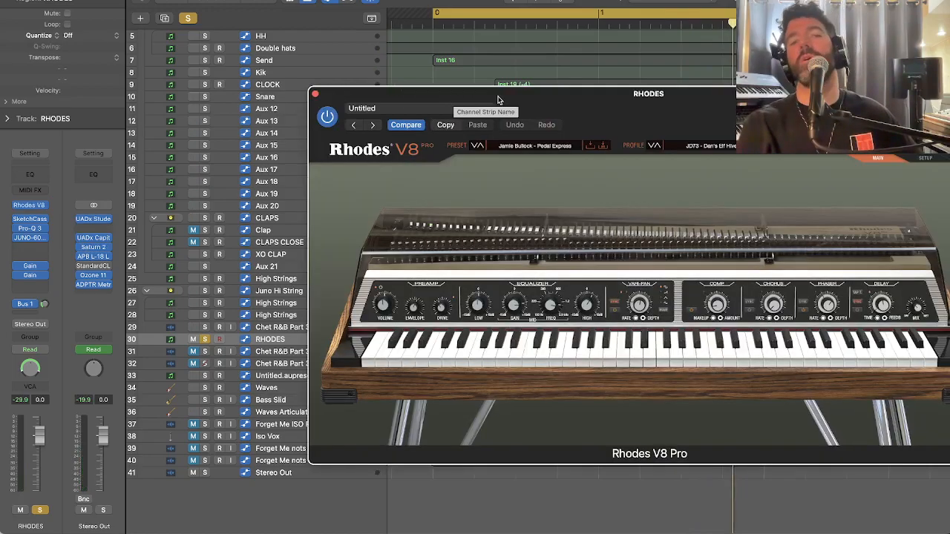
pyautogui.moveTo(499, 99); pyautogui.dragTo(249, 72)
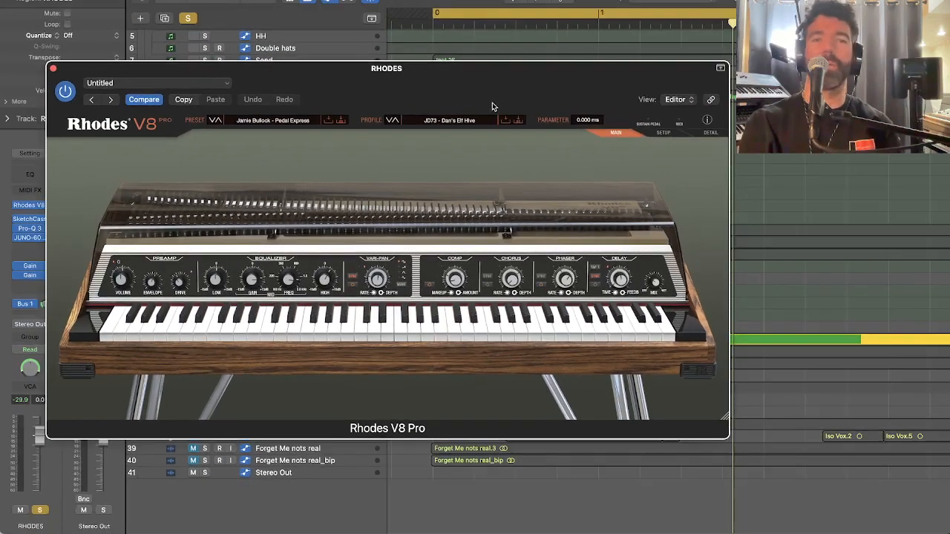
pyautogui.moveTo(492, 103); pyautogui.dragTo(508, 90)
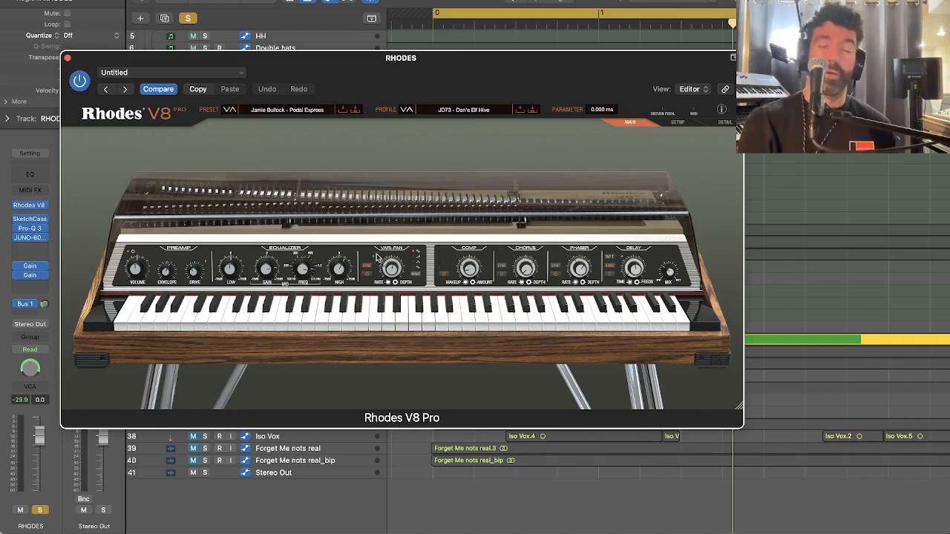
pyautogui.moveTo(425, 75); pyautogui.dragTo(444, 75)
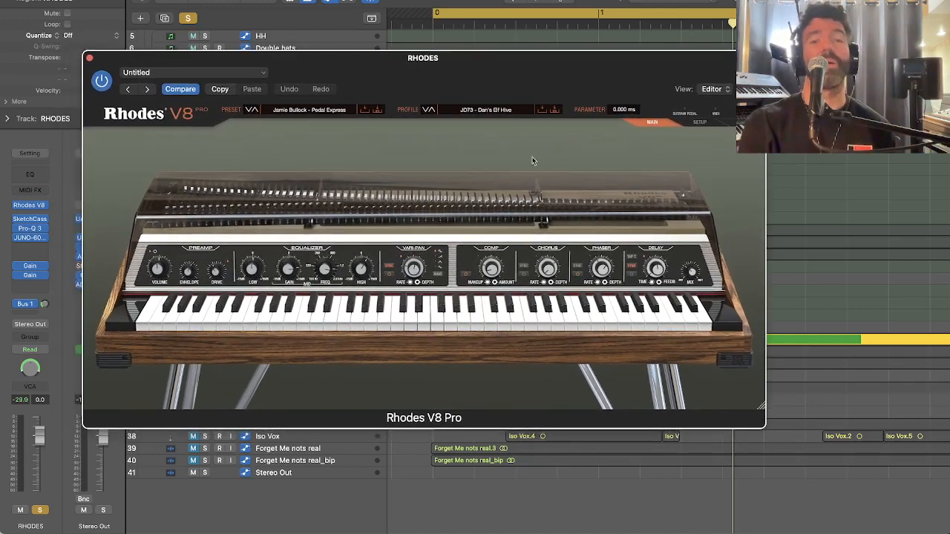
pyautogui.press('space')
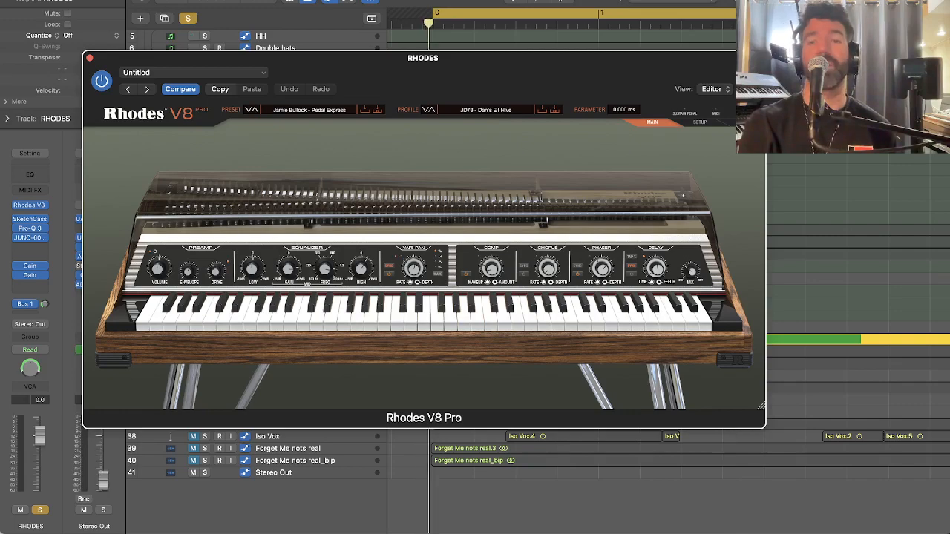
# Look through the detailed parameter page and the per-key setup page of Rhodes V8 Pro during playback, repositioning its window
pyautogui.click(702, 122)
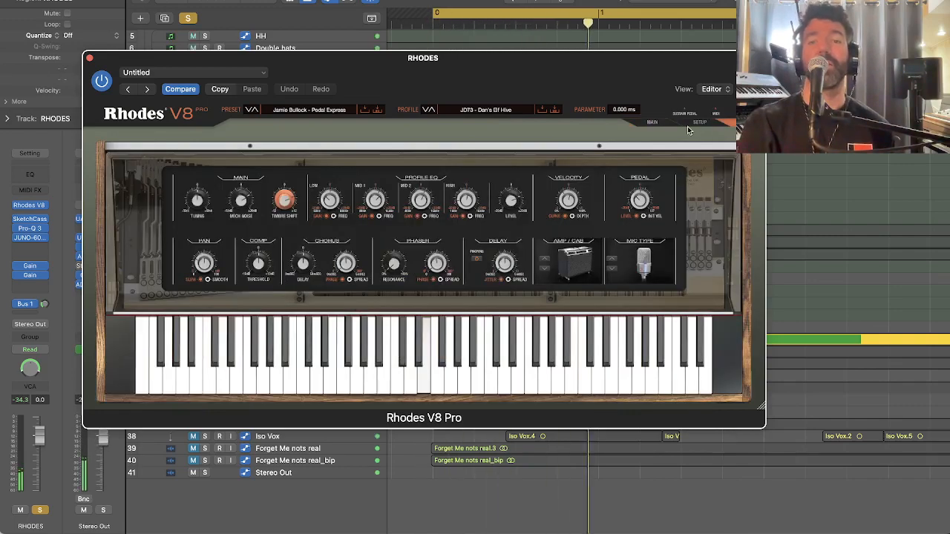
pyautogui.click(708, 123)
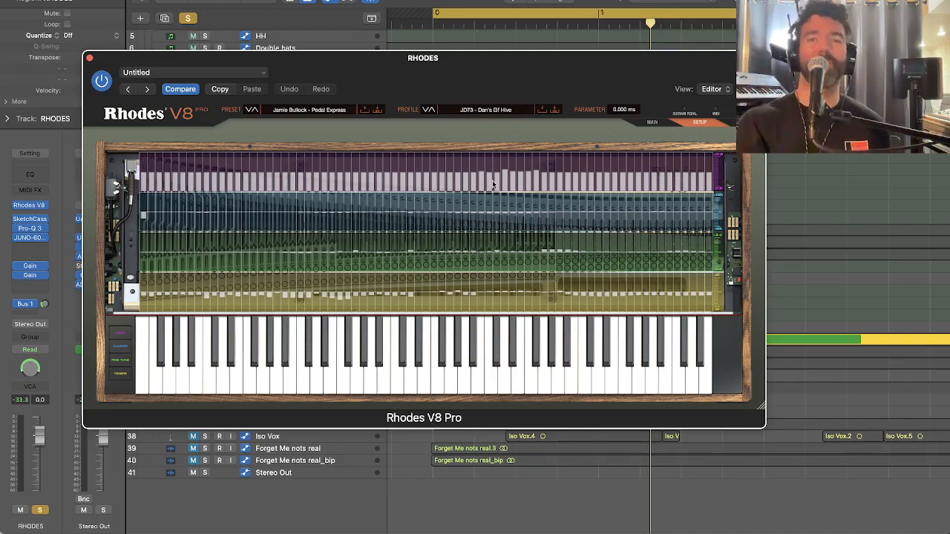
pyautogui.moveTo(505, 70); pyautogui.dragTo(522, 57)
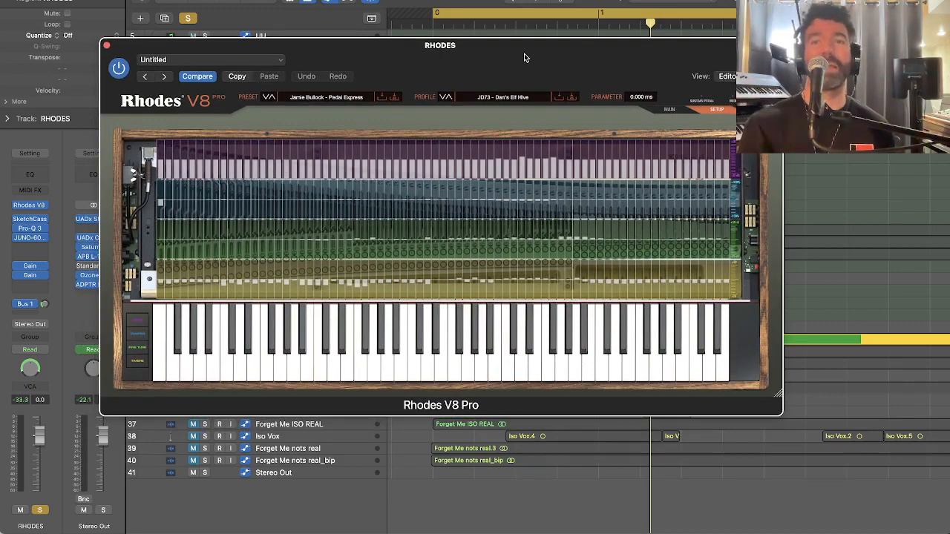
pyautogui.moveTo(524, 53); pyautogui.dragTo(522, 51)
pyautogui.press('space')
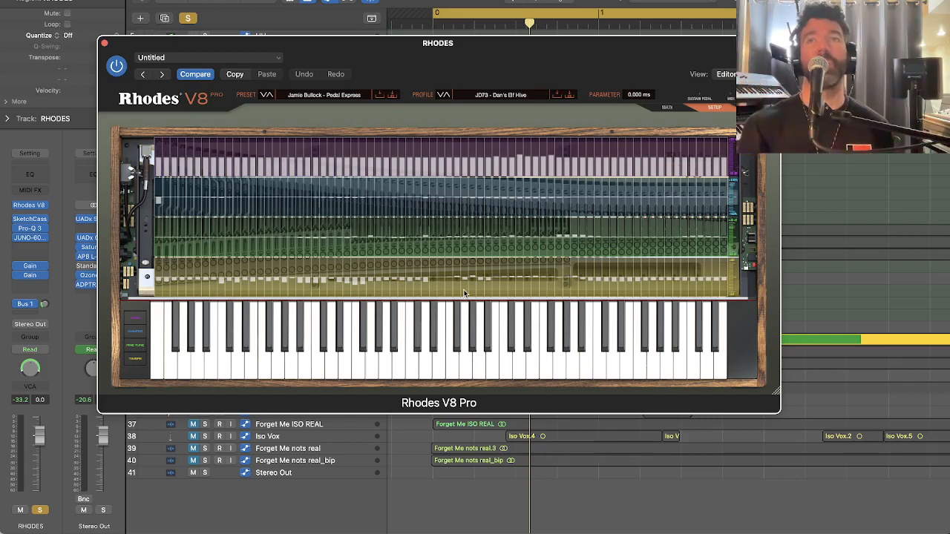
pyautogui.moveTo(346, 61); pyautogui.dragTo(372, 60)
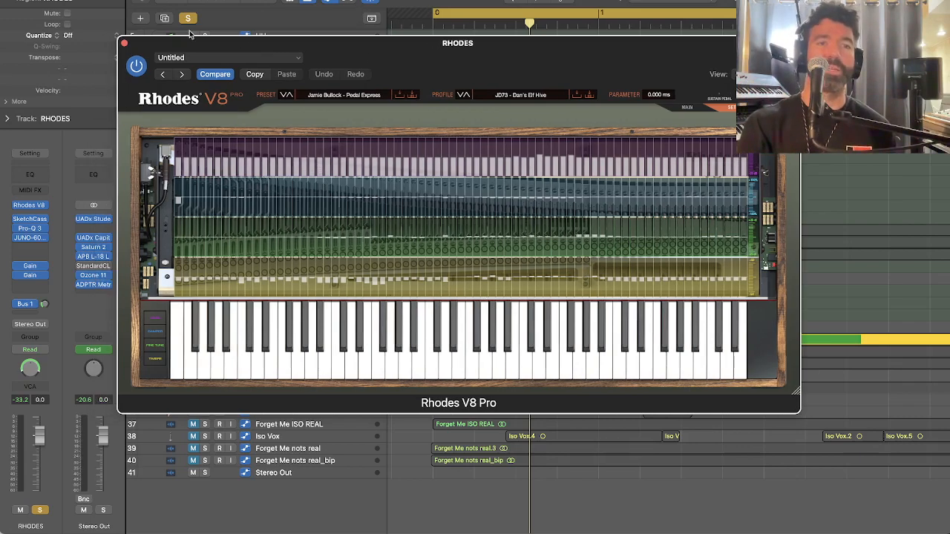
# Return to the main page of Rhodes V8 Pro and play the RHODES track again
pyautogui.click(702, 109)
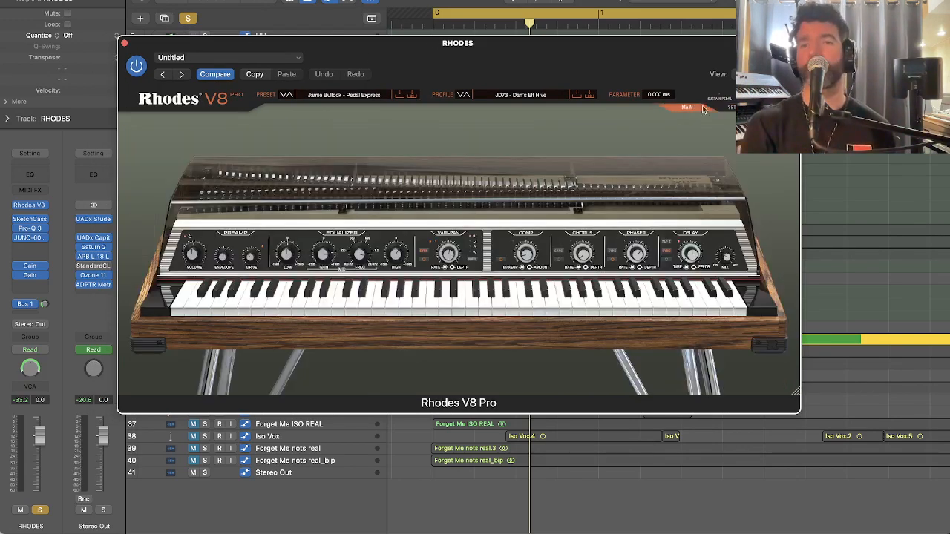
pyautogui.click(720, 109)
pyautogui.click(692, 109)
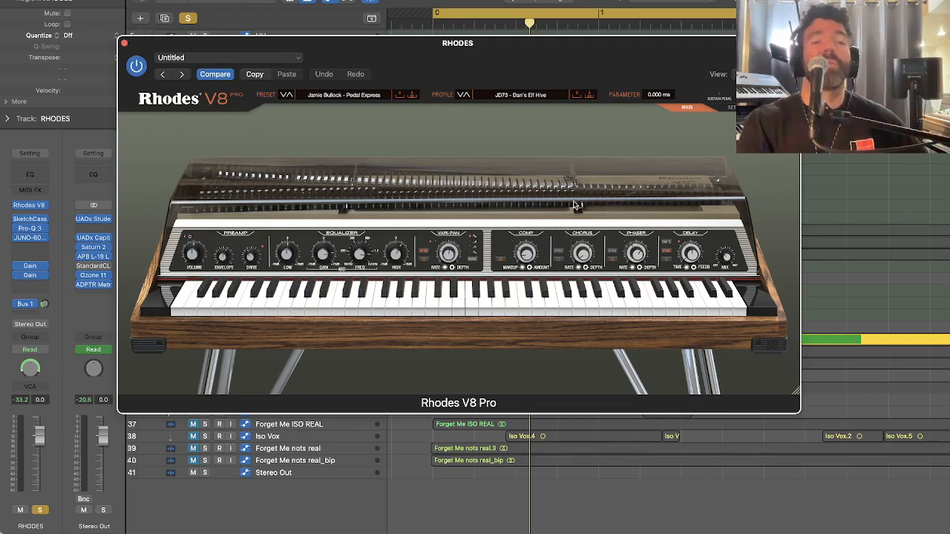
pyautogui.press('space')
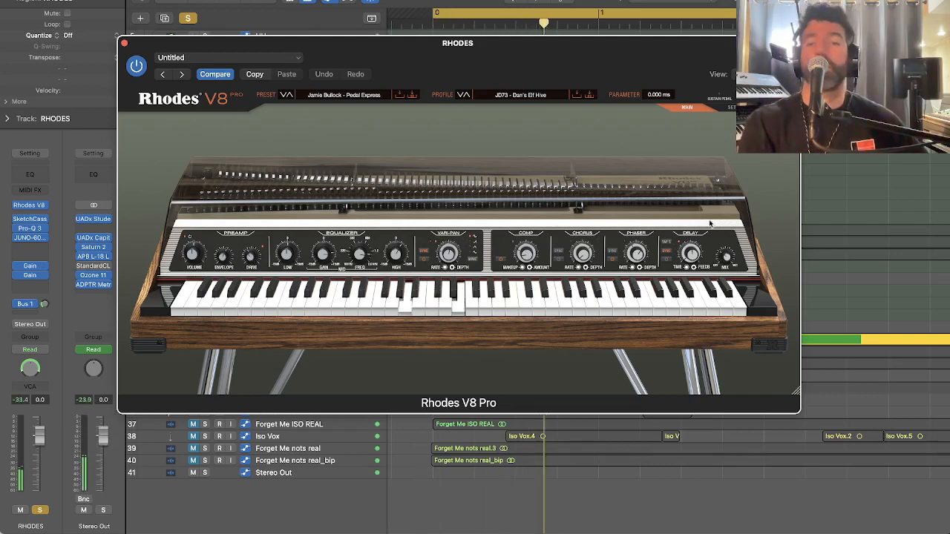
# Open SketchCassette II on the RHODES track and compare the sound with the effect bypassed and re-enabled during playback
pyautogui.click(46, 231)
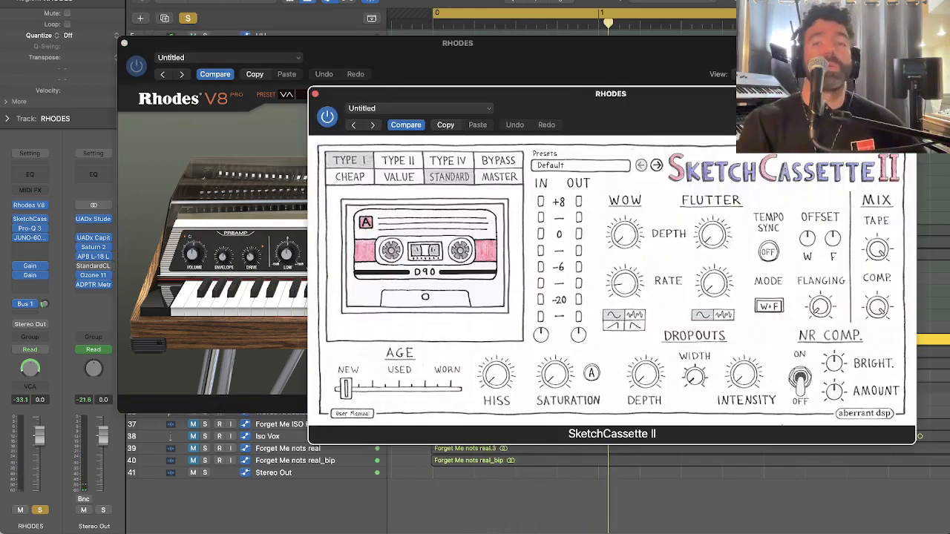
pyautogui.moveTo(795, 94); pyautogui.dragTo(722, 53)
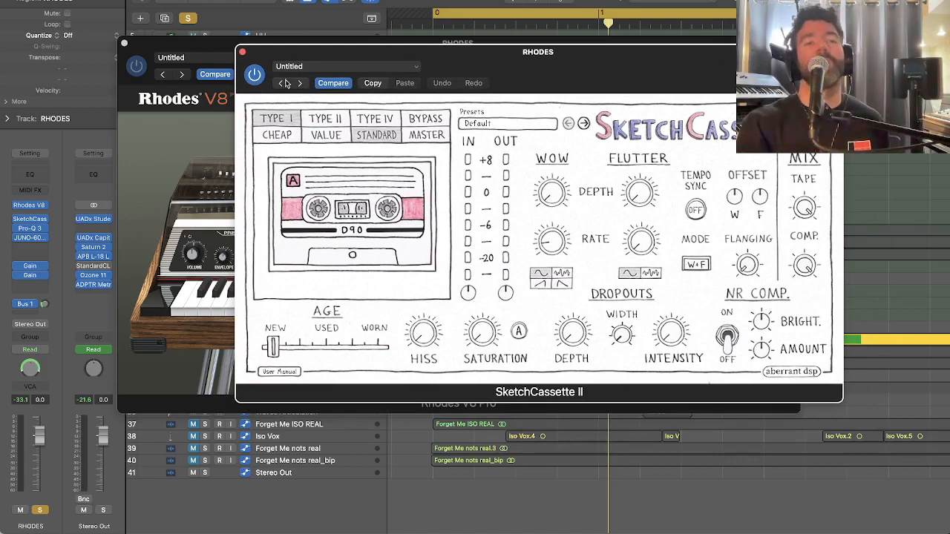
pyautogui.click(255, 75)
pyautogui.press('space')
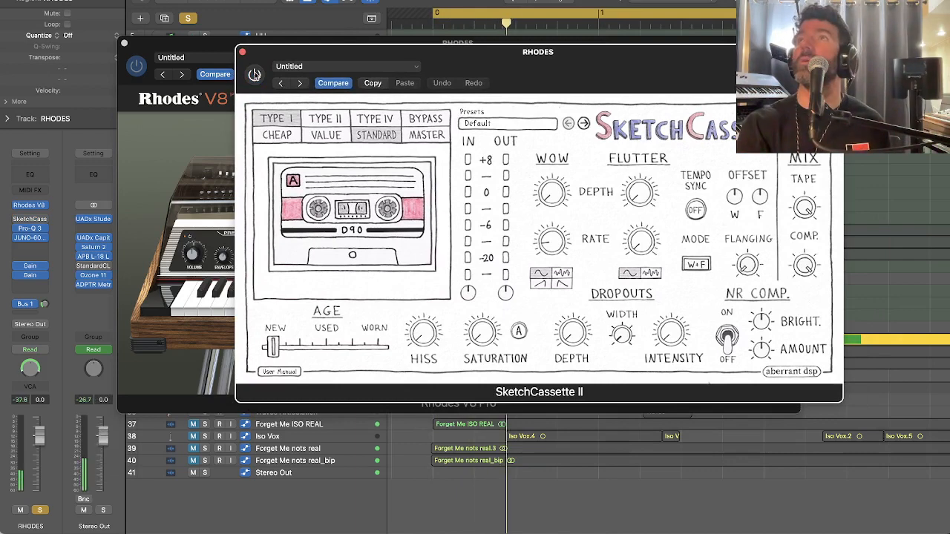
pyautogui.click(256, 75)
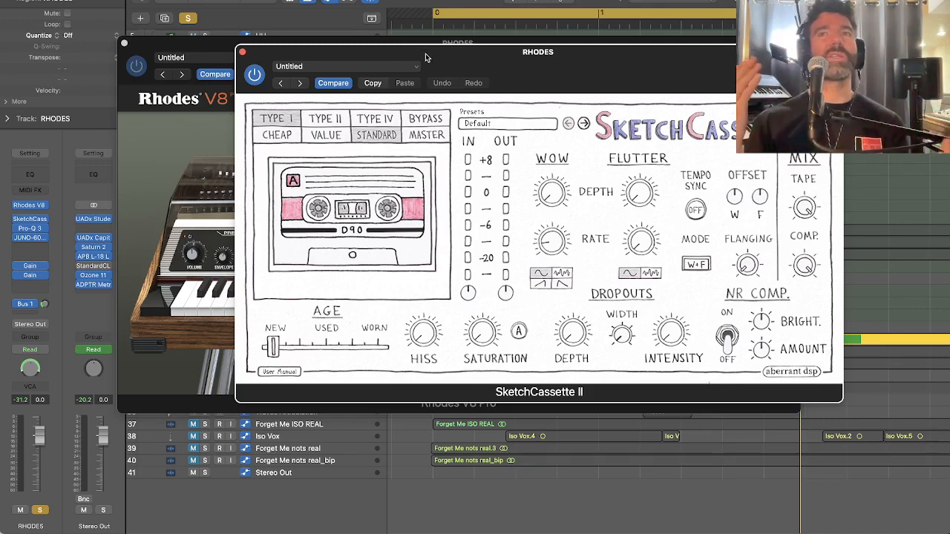
# Close the SketchCassette II and Rhodes V8 Pro windows
pyautogui.moveTo(554, 58); pyautogui.dragTo(500, 84)
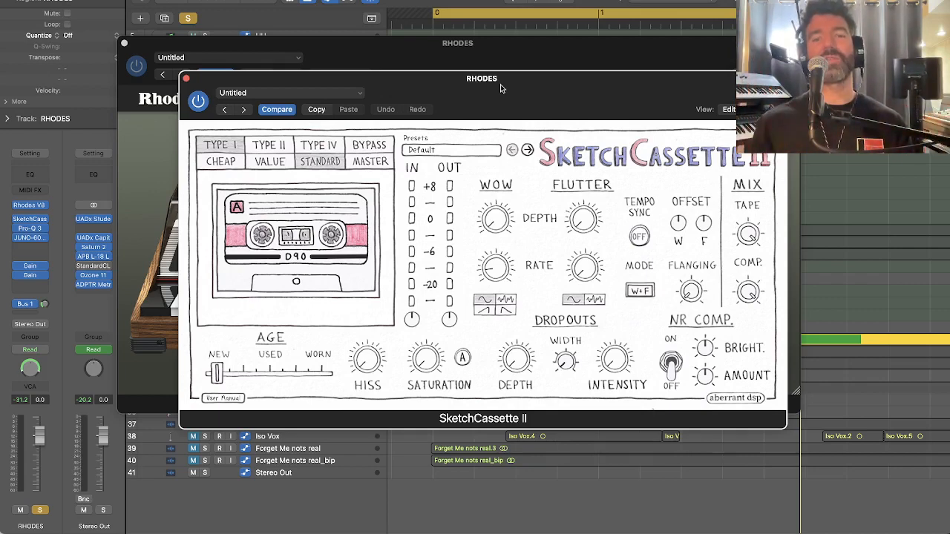
pyautogui.click(186, 78)
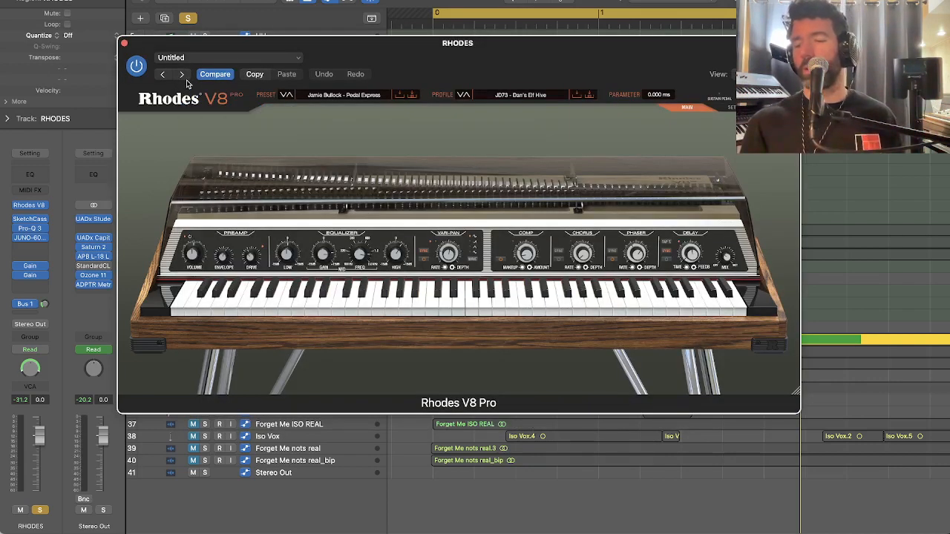
pyautogui.click(124, 44)
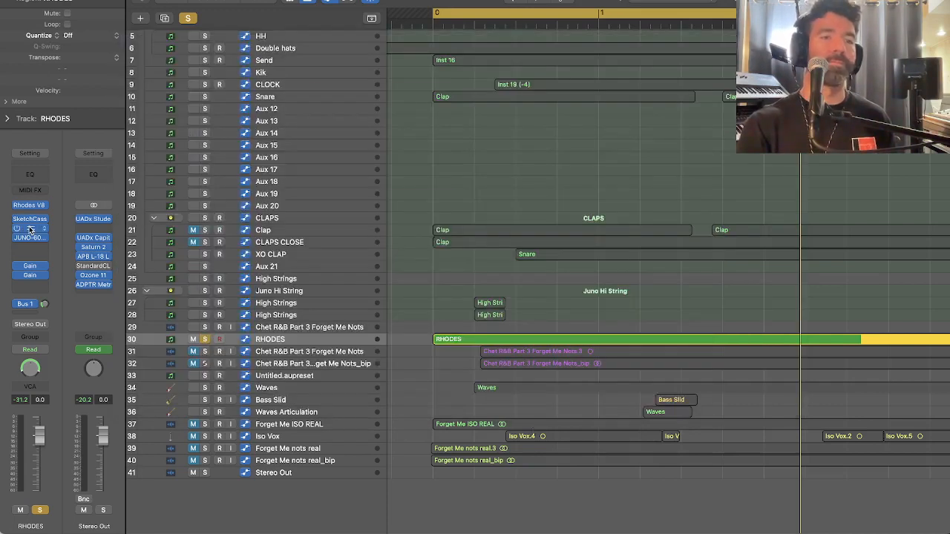
# Open Pro-Q 3 on the RHODES track, inspect its low-mid bell band, and start playback
pyautogui.click(31, 228)
pyautogui.moveTo(557, 112); pyautogui.dragTo(548, 97)
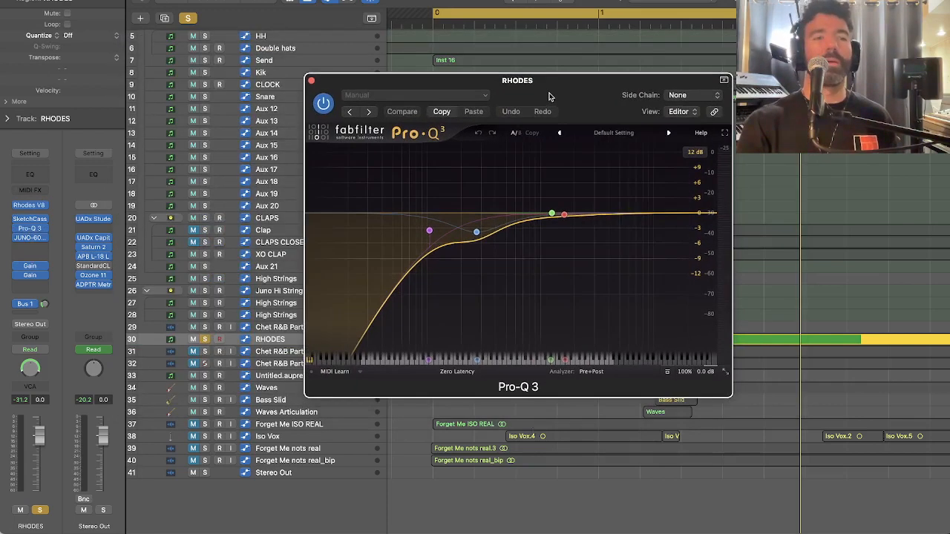
pyautogui.moveTo(478, 235)
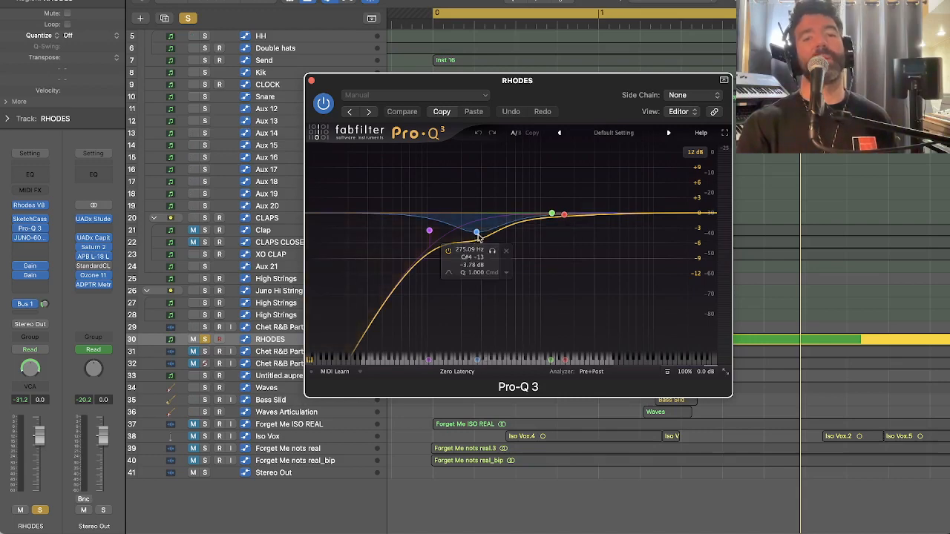
pyautogui.press('space')
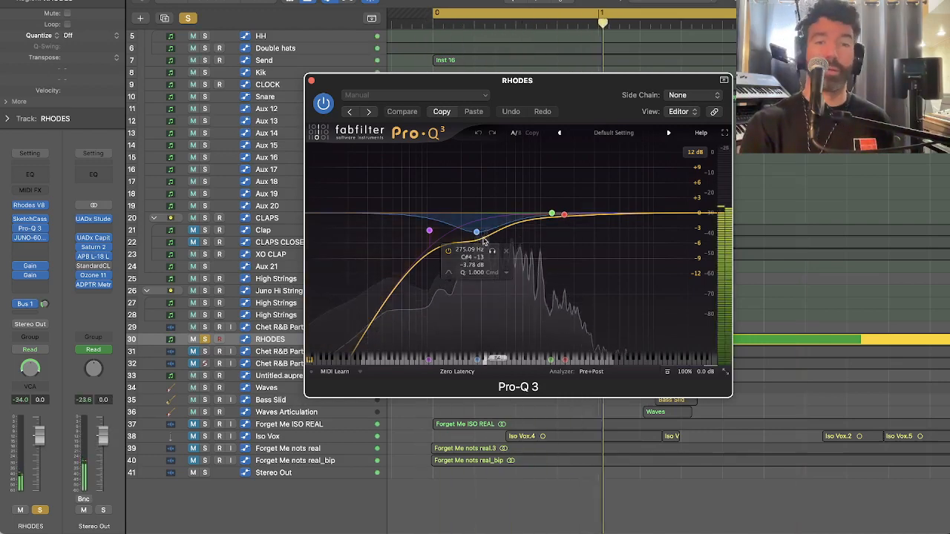
# Compare the Rhodes with the 275 Hz bell cut bypassed and re-enabled during playback, closing Pro-Q 3 at the end
pyautogui.click(477, 233)
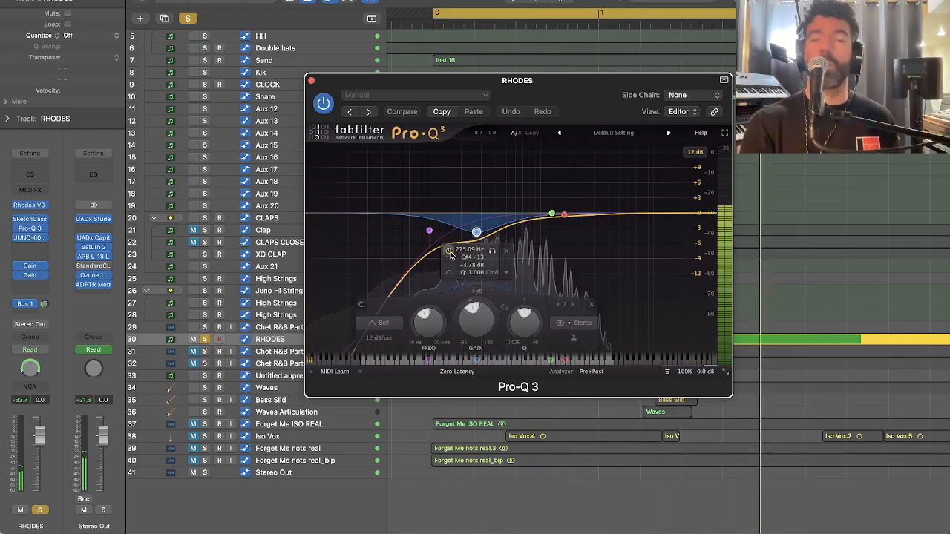
pyautogui.click(449, 251)
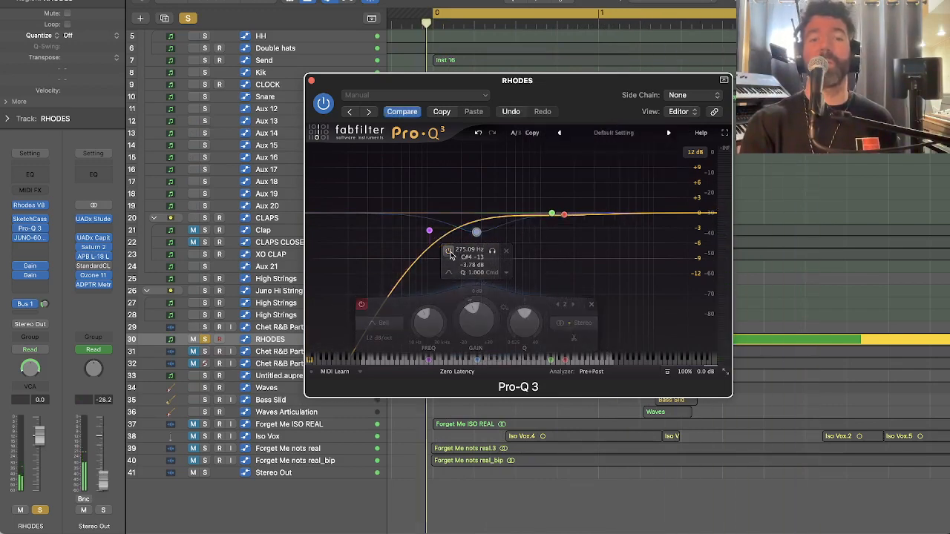
pyautogui.press('space')
pyautogui.press('space')
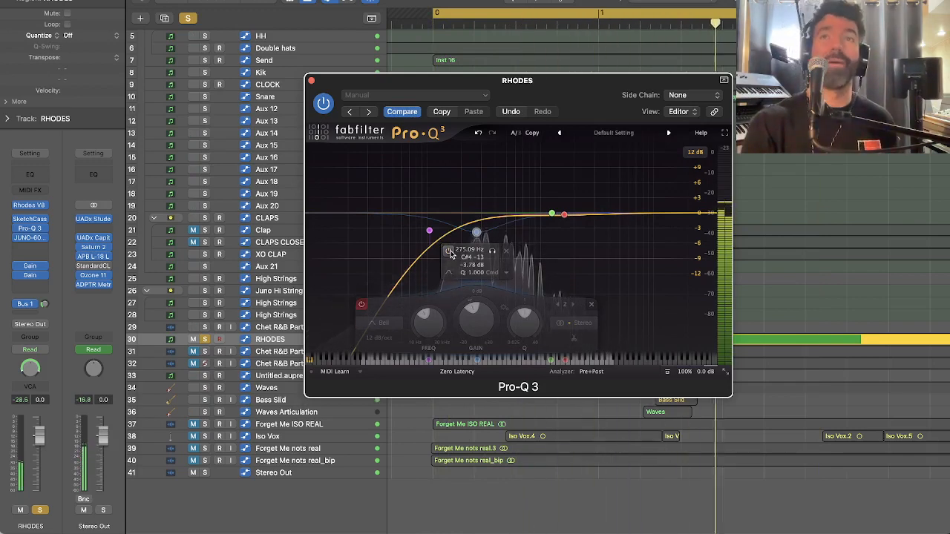
pyautogui.click(449, 251)
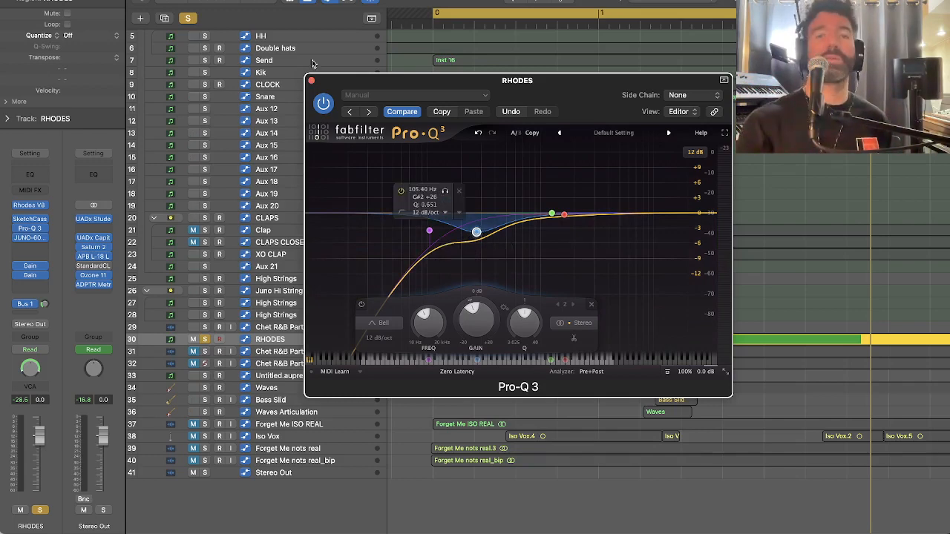
pyautogui.click(312, 79)
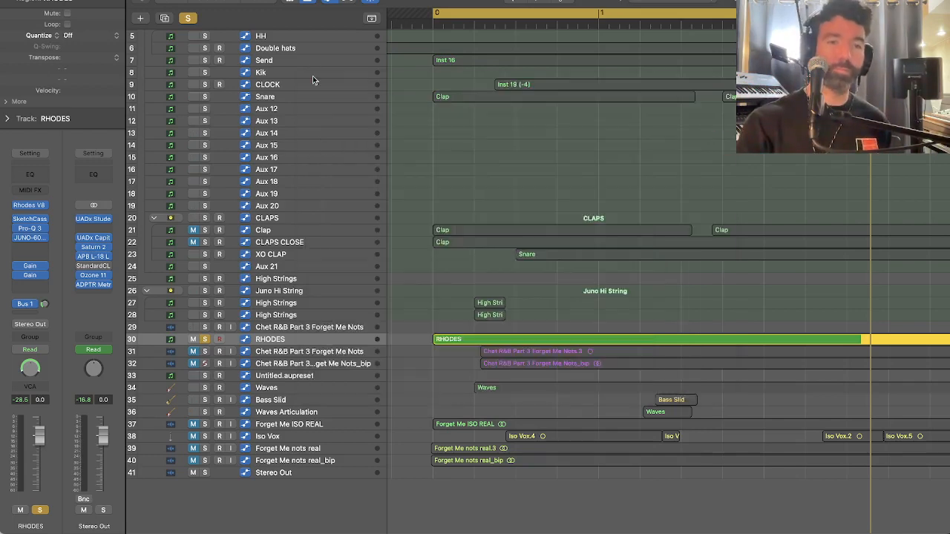
# Clear the RHODES solo and inspect its JUNO-60 CHORUS with the noise and output sliders expanded, closing the plugin at the end
pyautogui.click(205, 340)
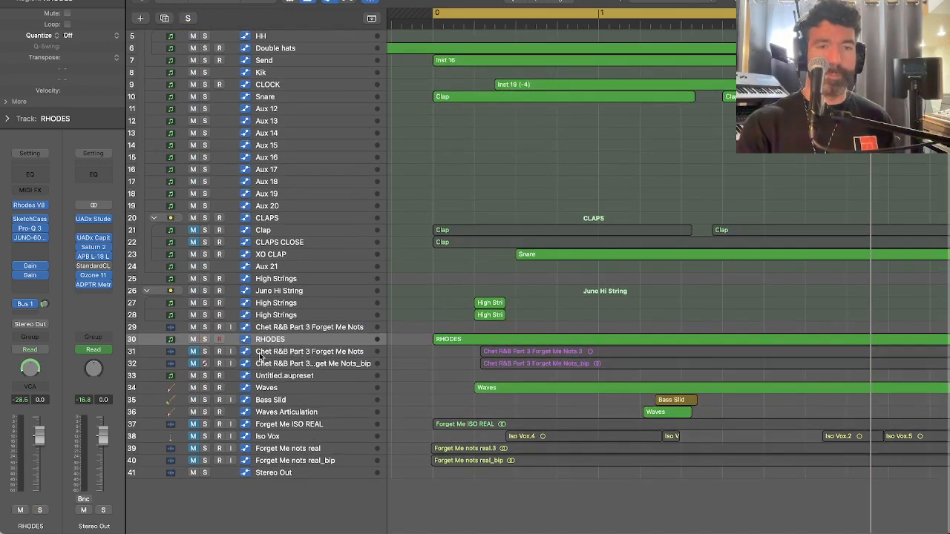
pyautogui.click(28, 237)
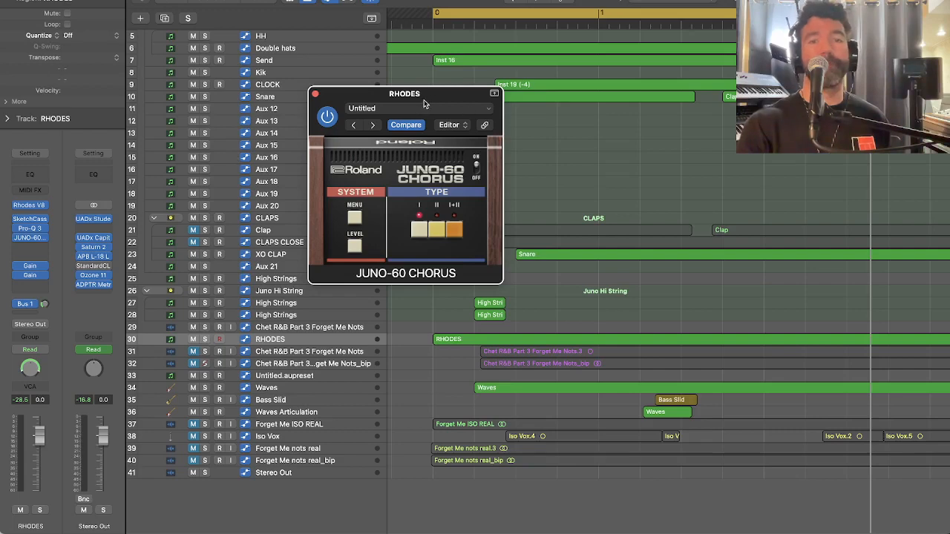
pyautogui.moveTo(426, 103); pyautogui.dragTo(453, 101)
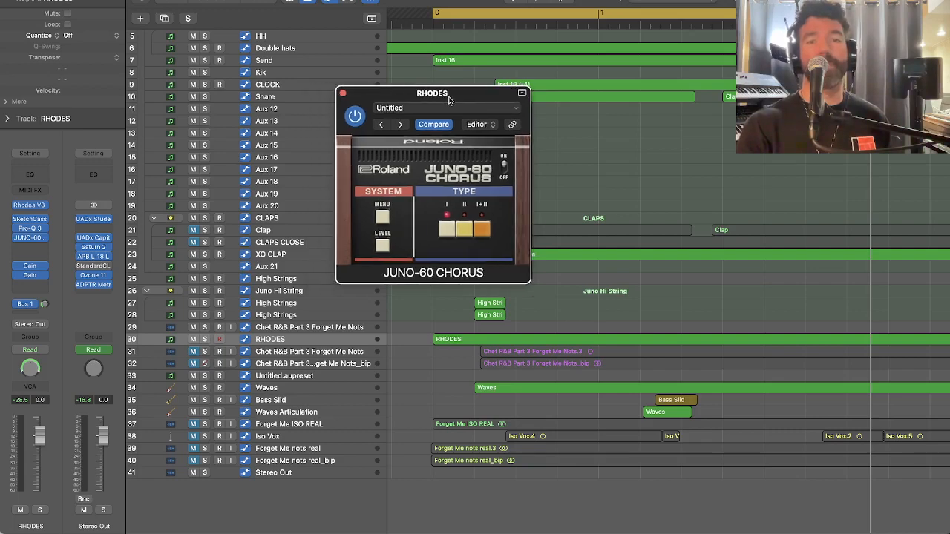
pyautogui.click(382, 246)
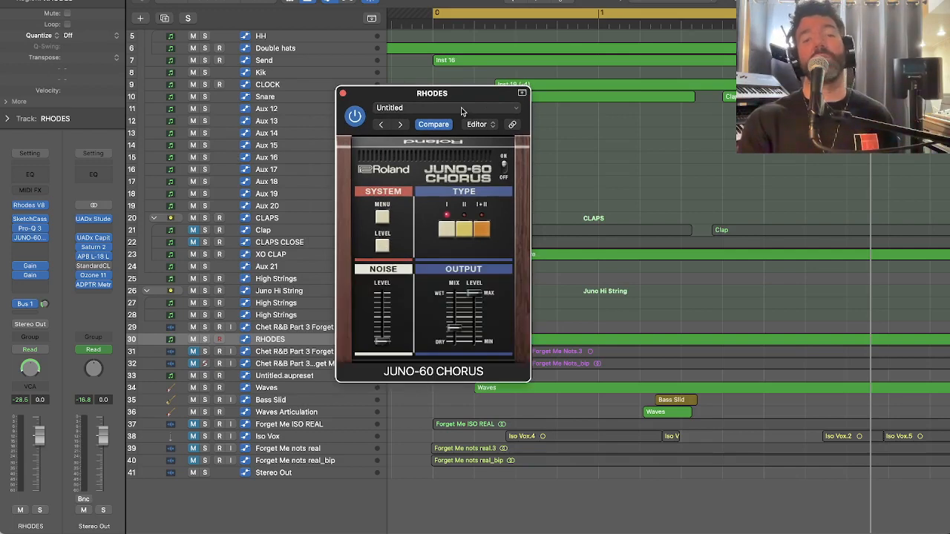
pyautogui.moveTo(448, 96); pyautogui.dragTo(476, 82)
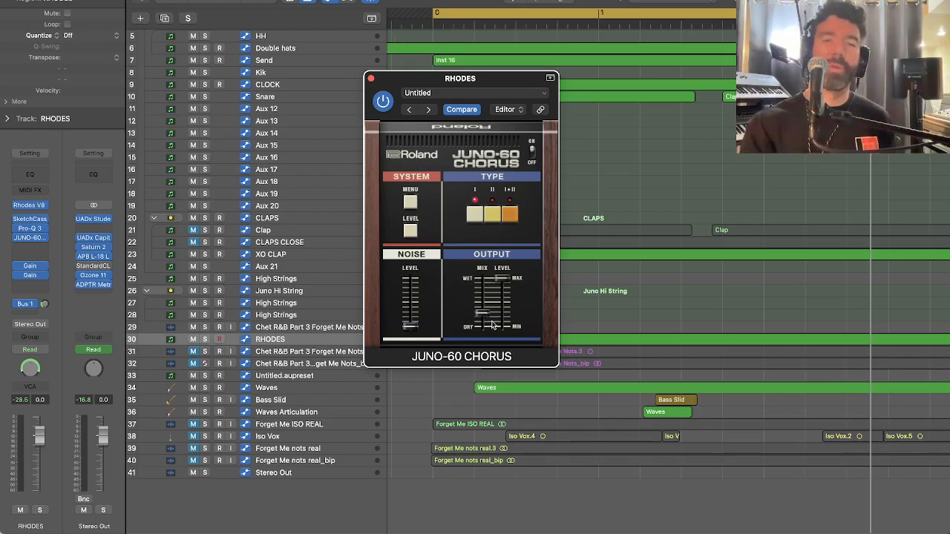
pyautogui.click(370, 79)
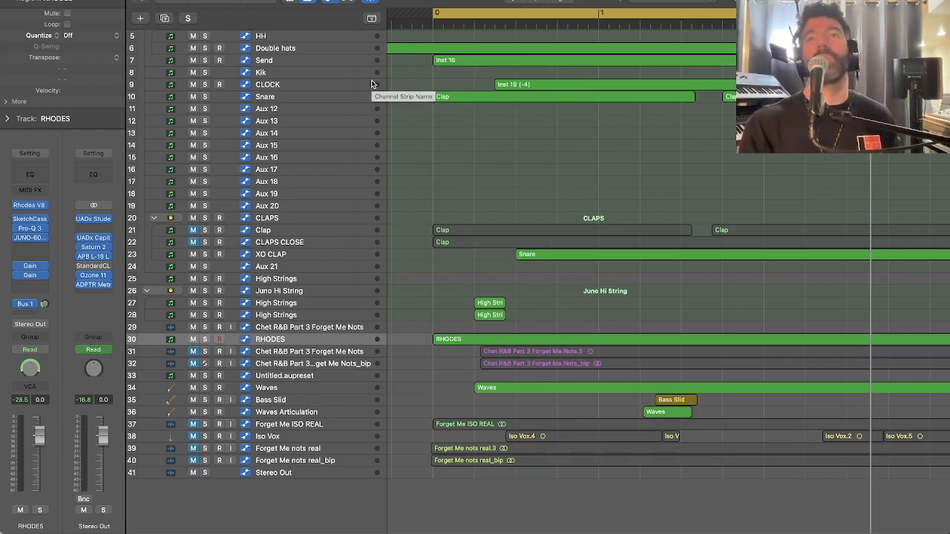
# Show the Aux 7 channel fed by the RHODES track's Bus 1 send, solo it, and audition it during playback
pyautogui.click(26, 305)
pyautogui.click(57, 279)
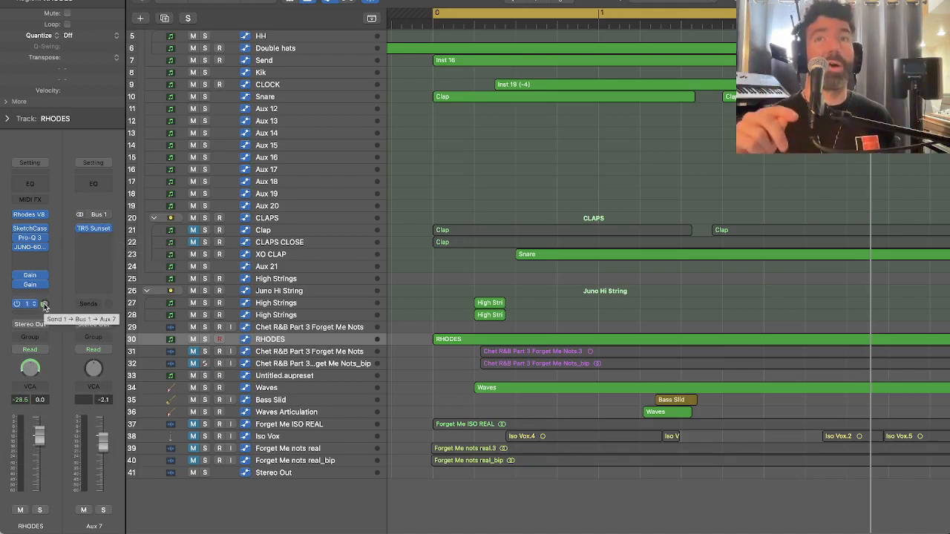
pyautogui.click(104, 512)
pyautogui.press('space')
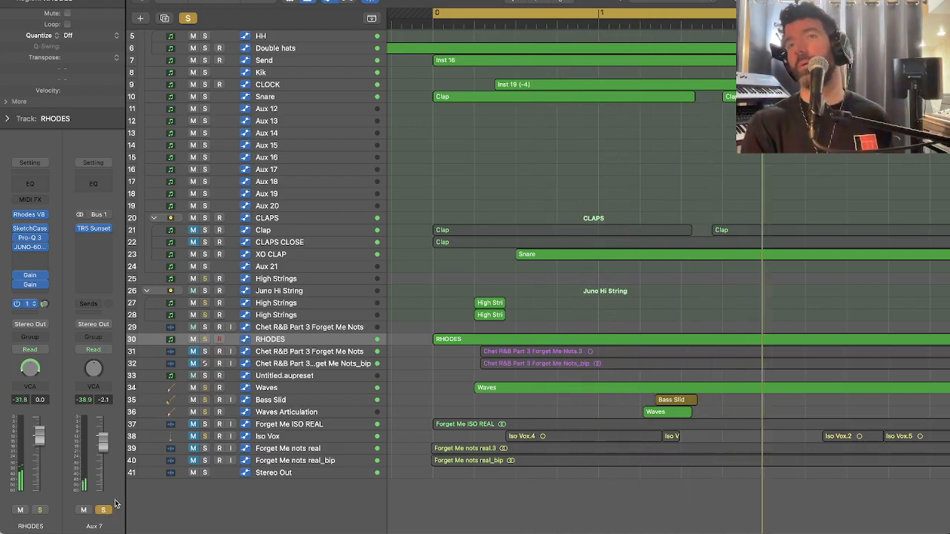
pyautogui.press('space')
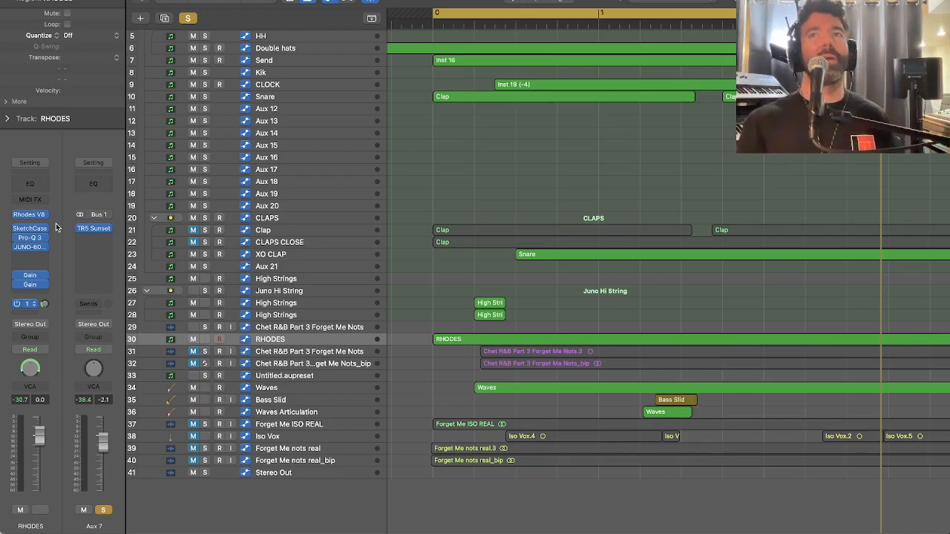
# Restart playback with only the RHODES track soloed, and mute Aux 7 to hear the Rhodes without its Bus 1 send effect
pyautogui.press('space')
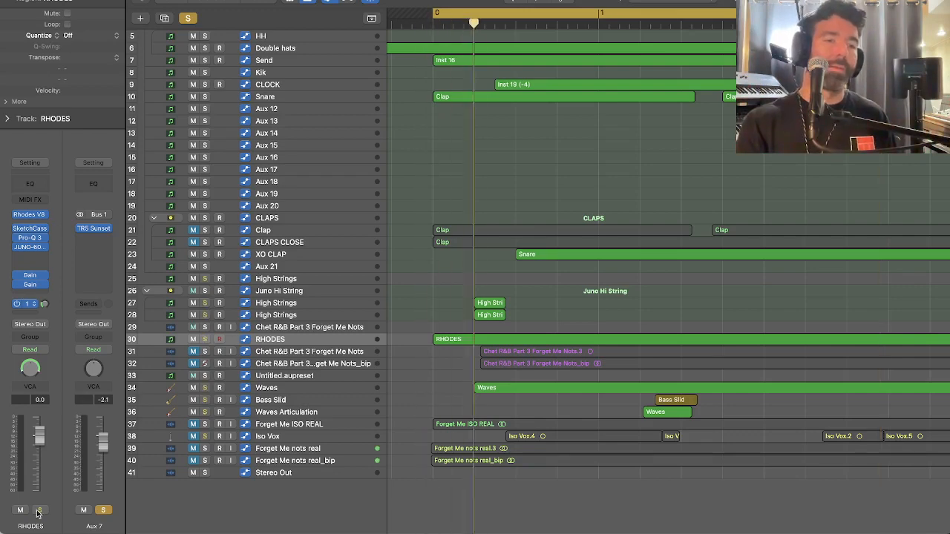
pyautogui.click(39, 510)
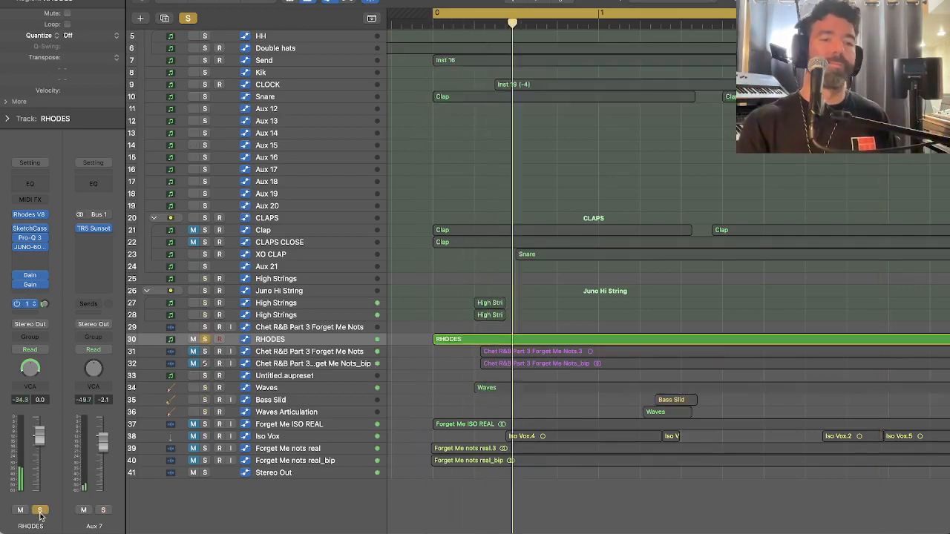
pyautogui.click(84, 510)
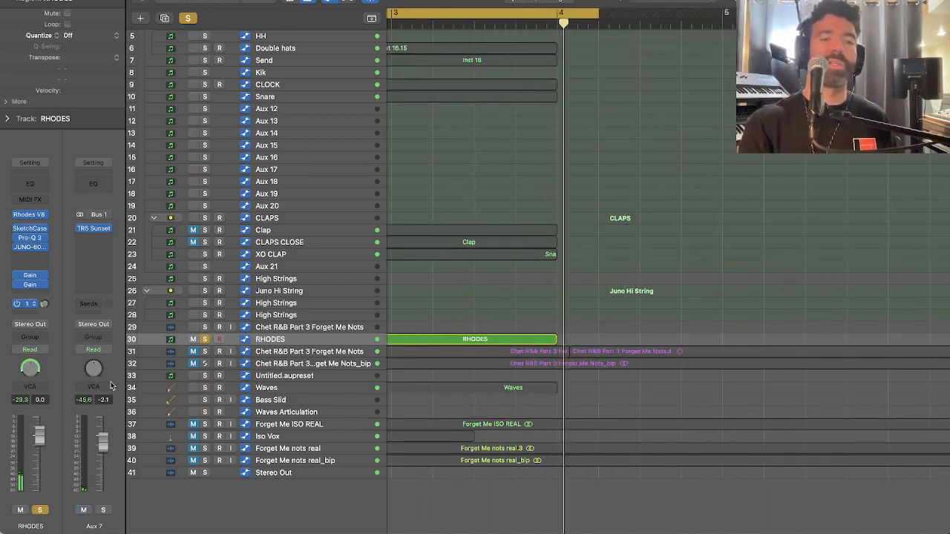
# Stop playback, clear the RHODES solo, and select and solo the Waves bass track
pyautogui.press('space')
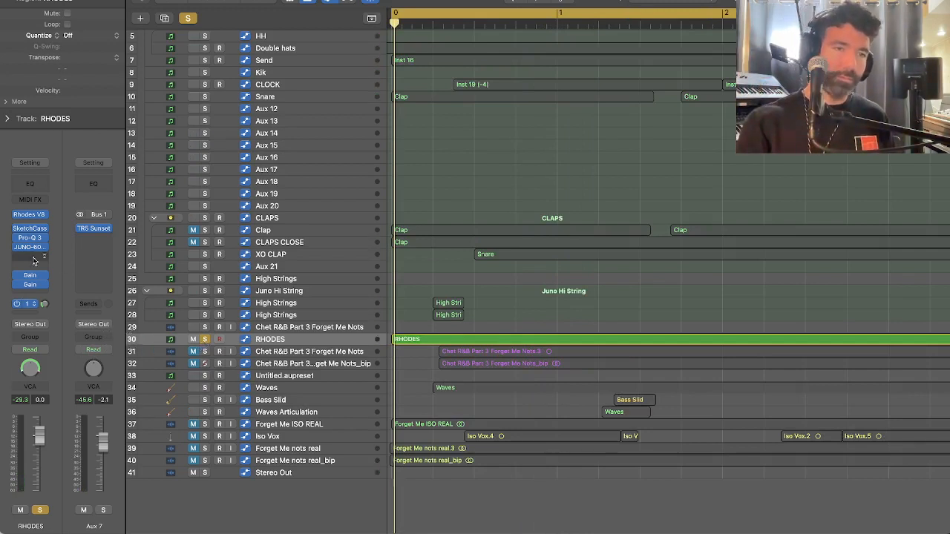
pyautogui.click(205, 340)
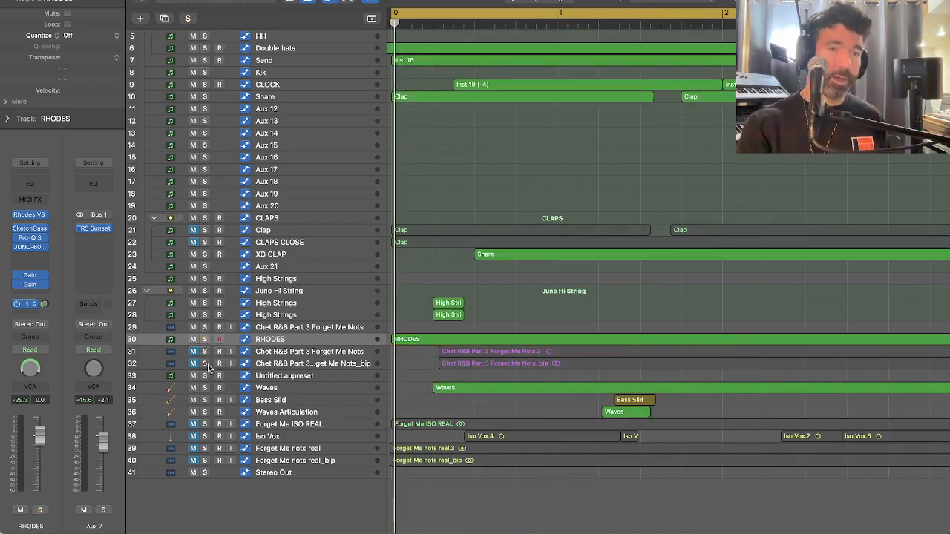
pyautogui.click(273, 378)
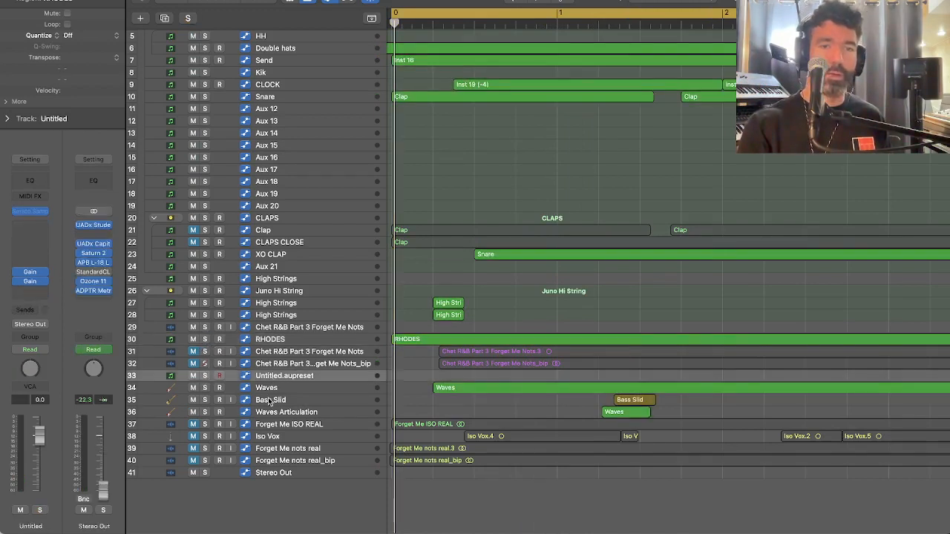
pyautogui.click(267, 387)
pyautogui.click(205, 387)
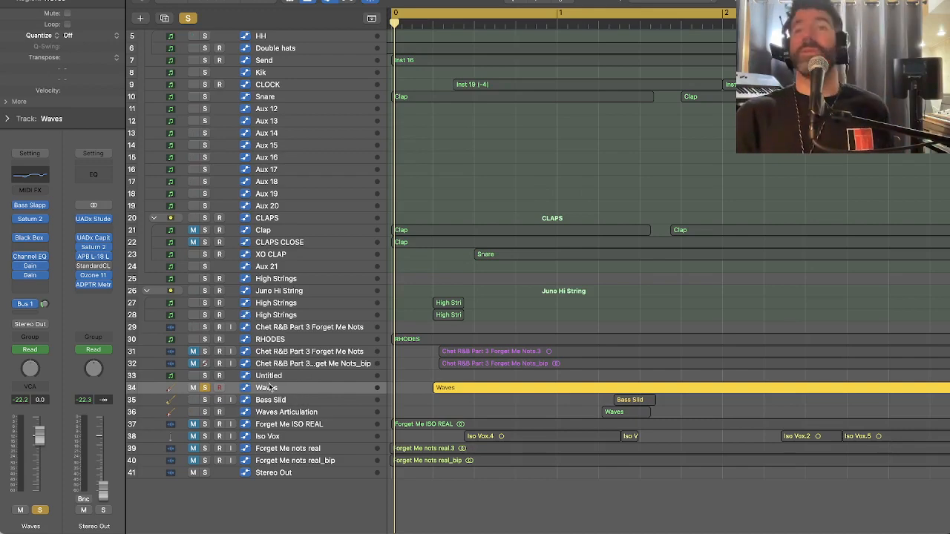
# Show track automation to examine the Gain automation on the Waves region, and play back the soloed track
pyautogui.scroll(5, 531, 403)
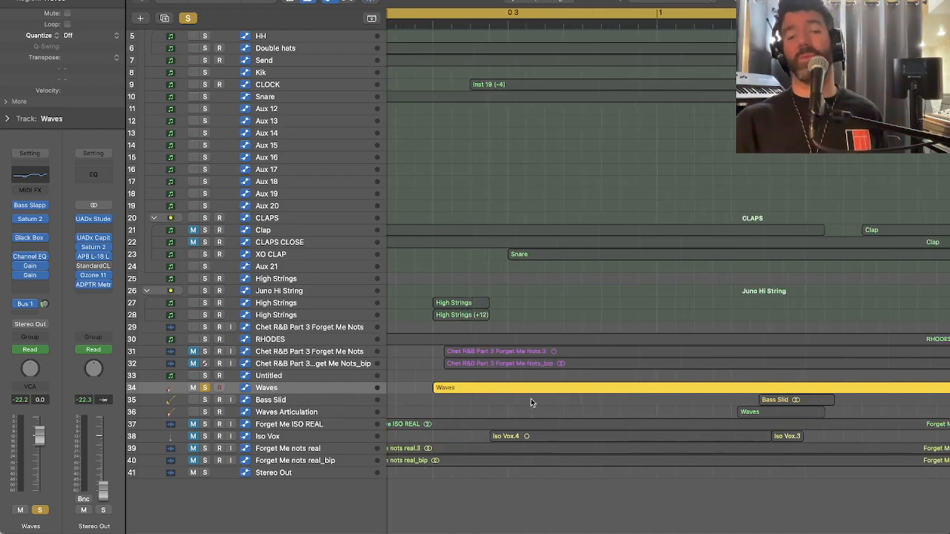
pyautogui.scroll(-3, 531, 403)
pyautogui.scroll(6, 530, 402)
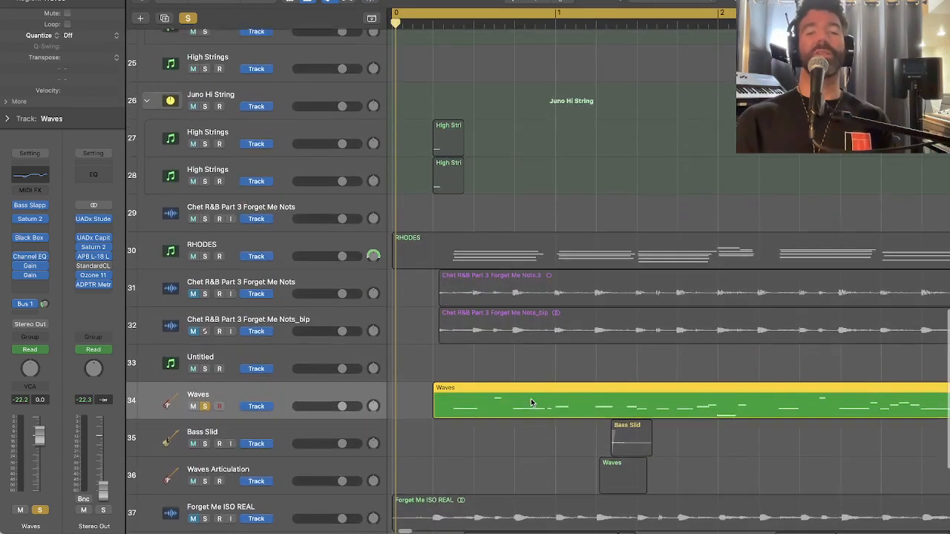
pyautogui.scroll(-2, 531, 399)
pyautogui.press('a')
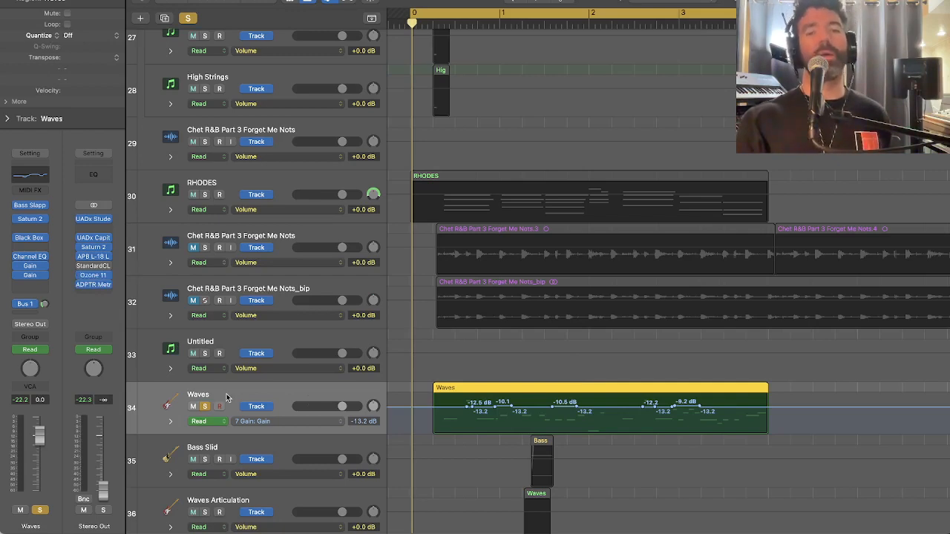
pyautogui.press('space')
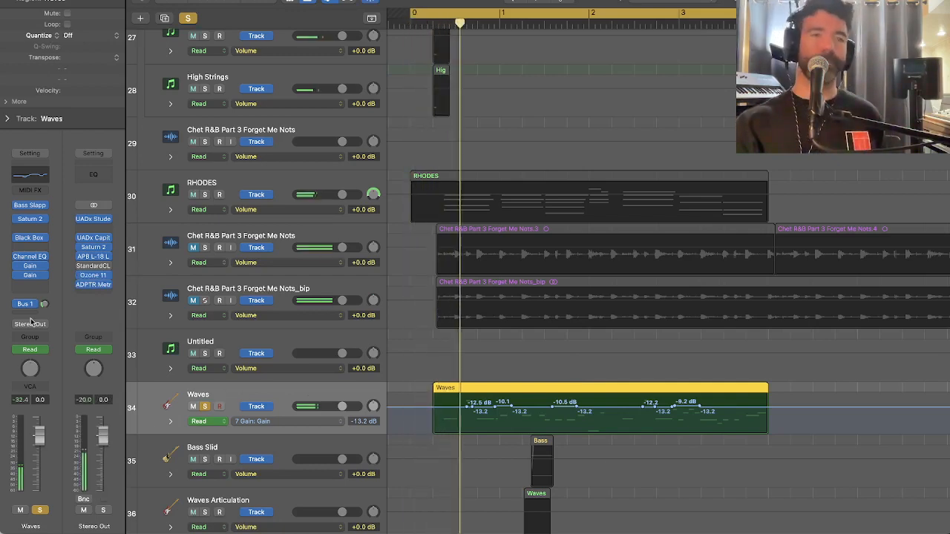
# Inspect the Waves track's Bass Slapper instrument with its Pretty Bassic preset, repositioning its window and closing it at the end
pyautogui.click(32, 209)
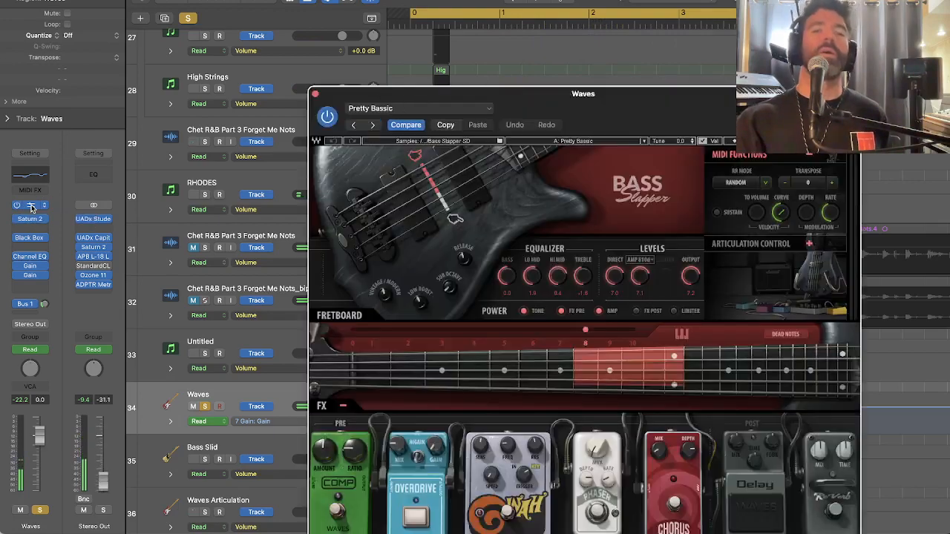
pyautogui.moveTo(617, 117); pyautogui.dragTo(599, 89)
pyautogui.moveTo(558, 32); pyautogui.dragTo(533, 17)
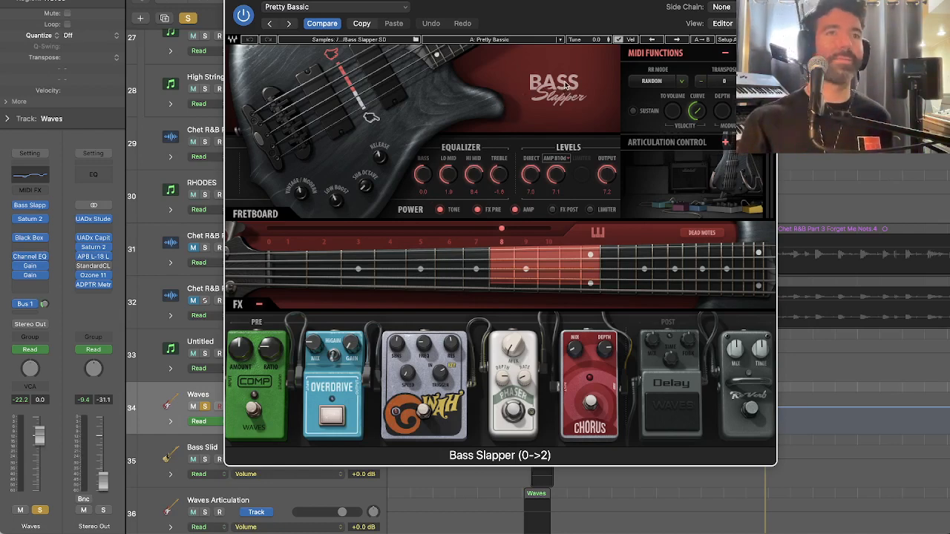
pyautogui.moveTo(540, 6); pyautogui.dragTo(327, 0)
pyautogui.scroll(-2, 767, 450)
pyautogui.hscroll(4, 767, 450)
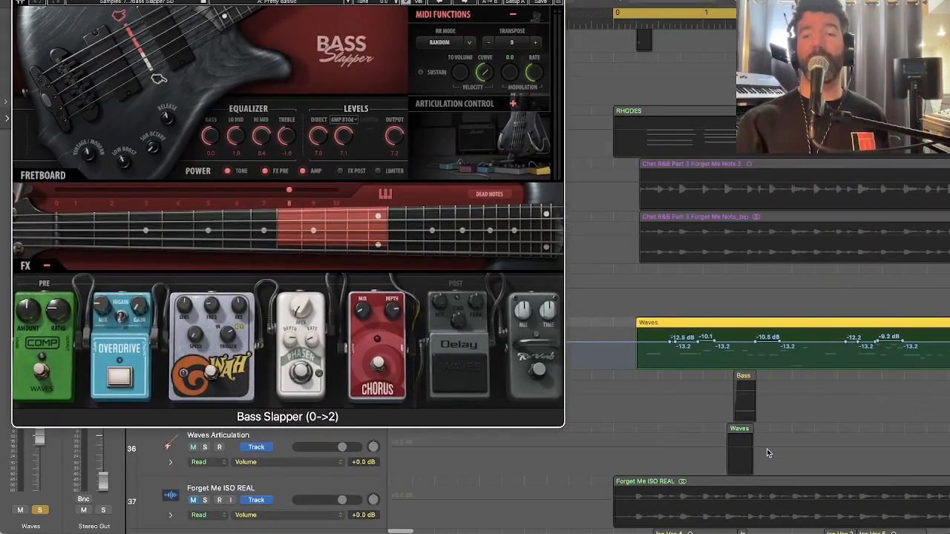
pyautogui.hscroll(2, 767, 452)
pyautogui.moveTo(430, 0); pyautogui.dragTo(581, 0)
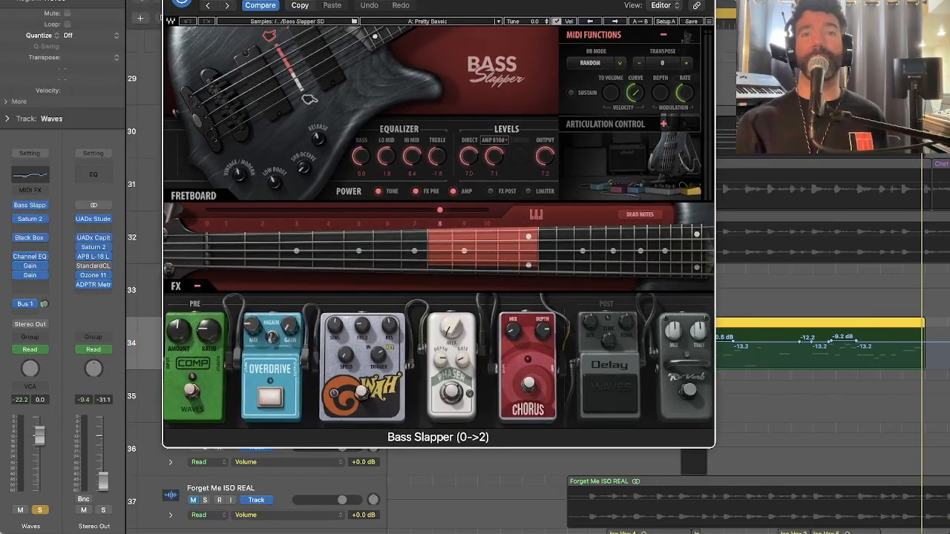
pyautogui.press('super+w')
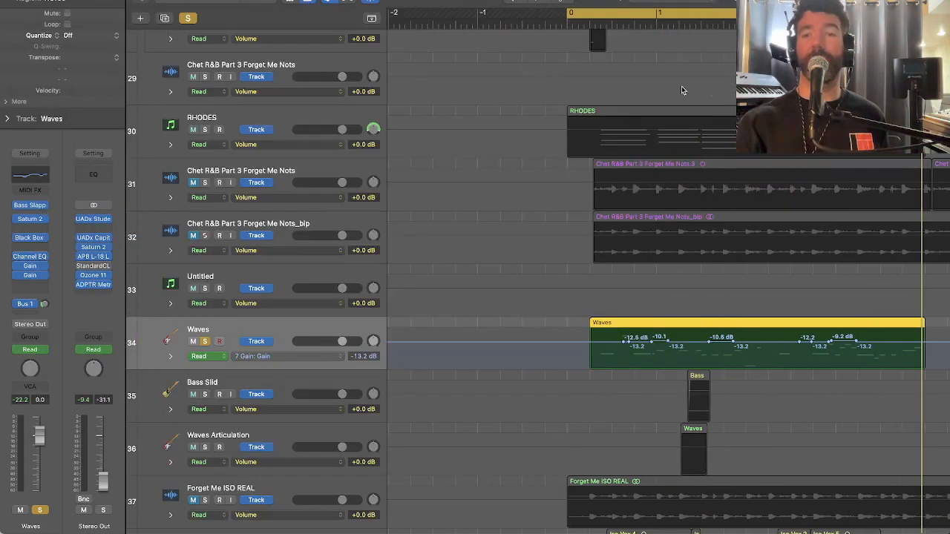
# Switch the solo from the Waves track to the Bass Slid track
pyautogui.hscroll(8, 687, 100)
pyautogui.press('super+Right')
pyautogui.press('super+Right')
pyautogui.press('super+Right')
pyautogui.press('super+Left')
pyautogui.hscroll(-10, 691, 106)
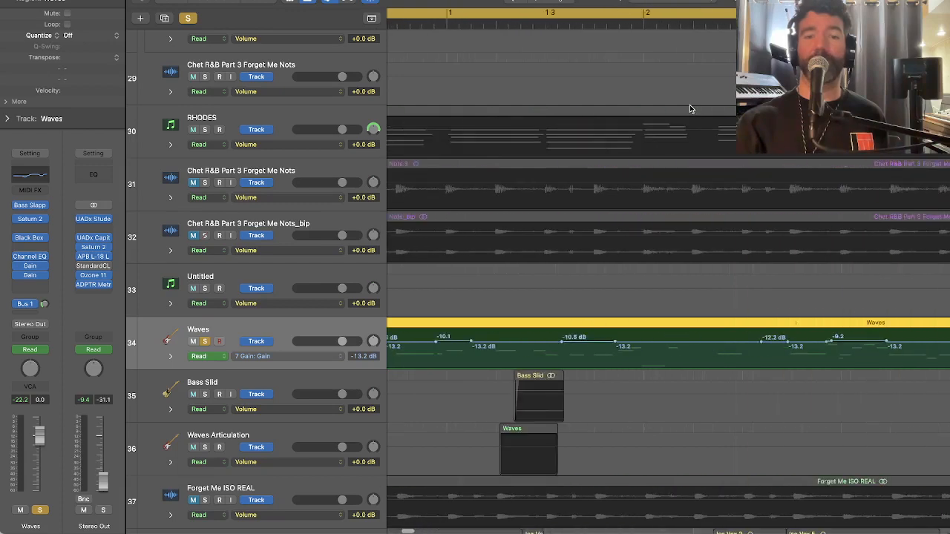
pyautogui.scroll(-1, 691, 106)
pyautogui.click(205, 332)
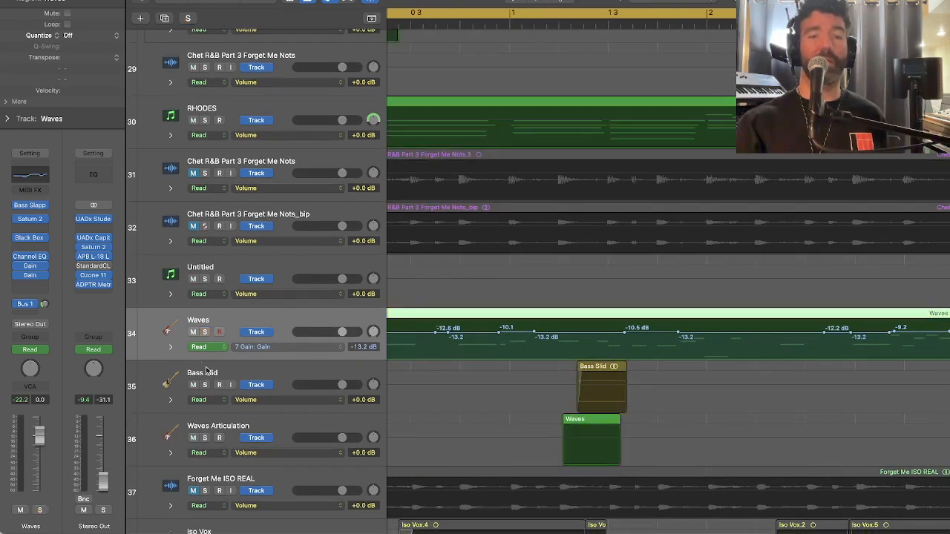
pyautogui.click(205, 385)
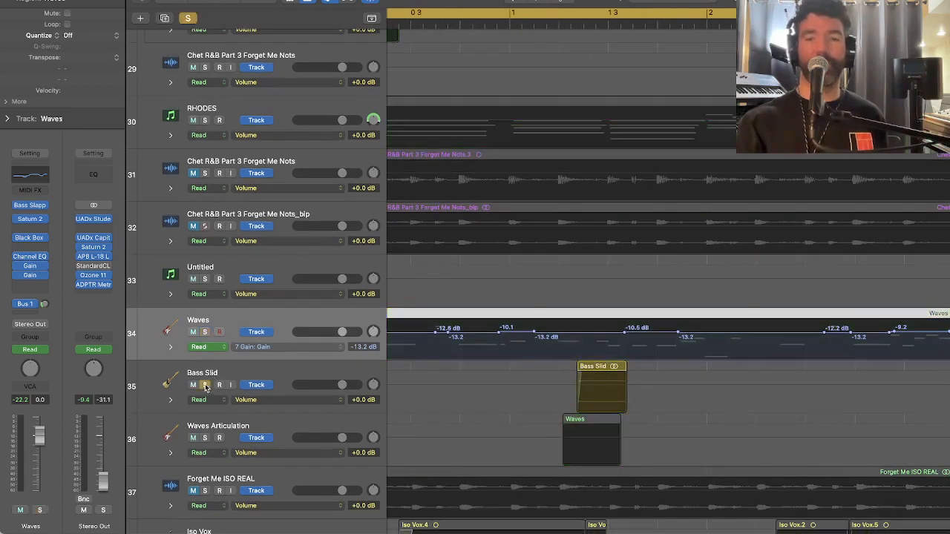
pyautogui.click(205, 333)
pyautogui.click(206, 334)
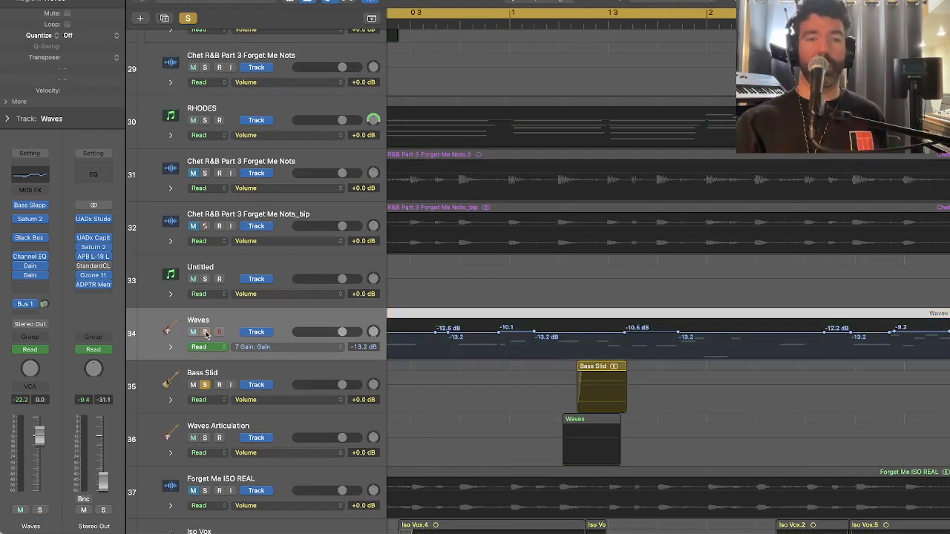
# Audition the soloed Bass Slid during playback from about bar 1, clearing its solo at the end
pyautogui.doubleClick(525, 24)
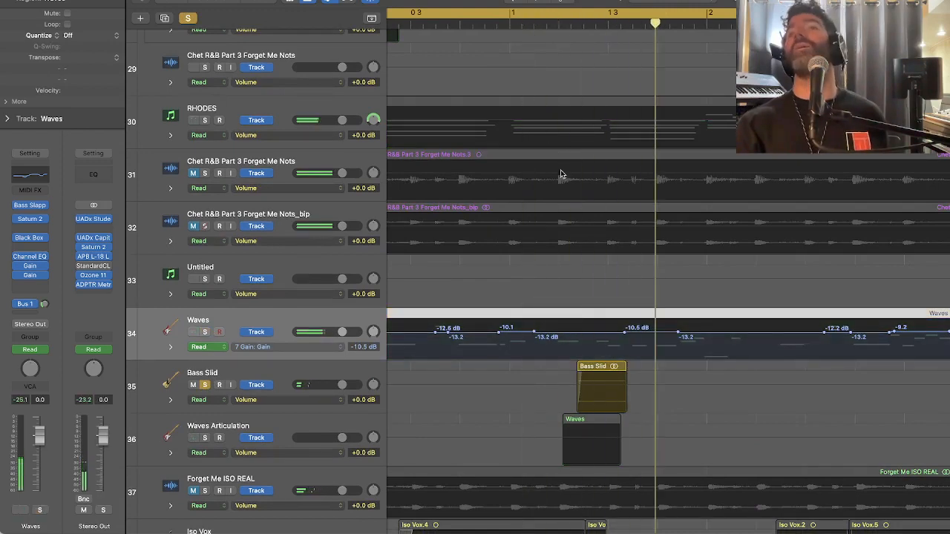
pyautogui.press('super+Left')
pyautogui.press('super+Left')
pyautogui.press('super+Left')
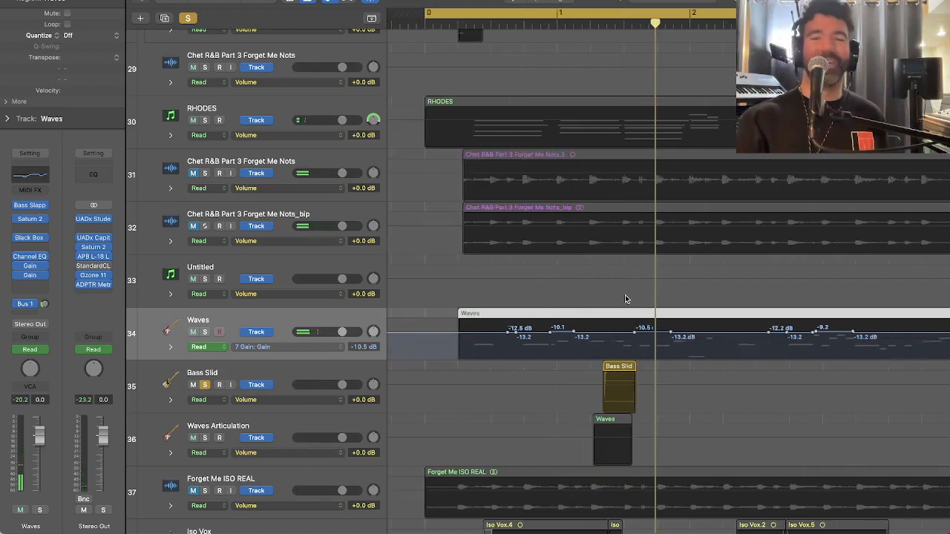
pyautogui.click(205, 385)
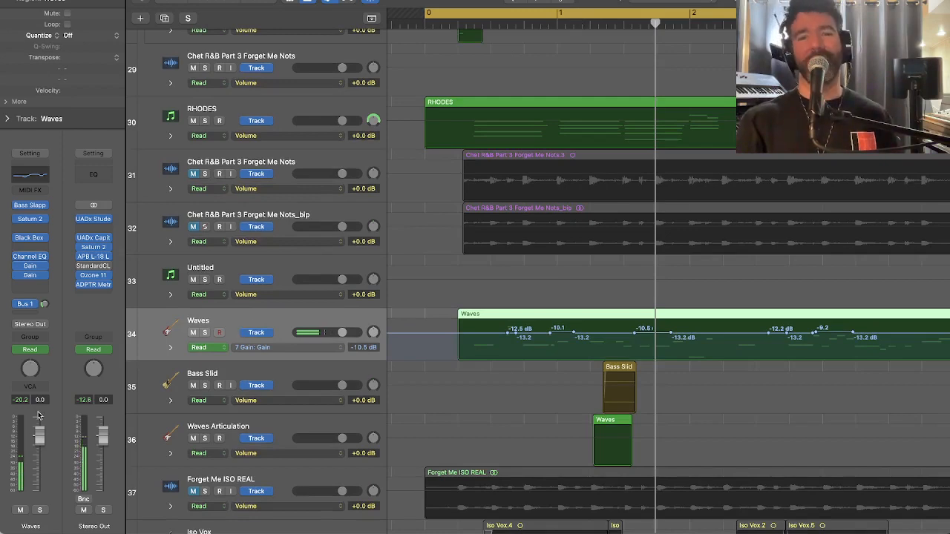
# Reopen the Waves track's Bass Slapper for another look at its interface, closing it at the end
pyautogui.click(31, 207)
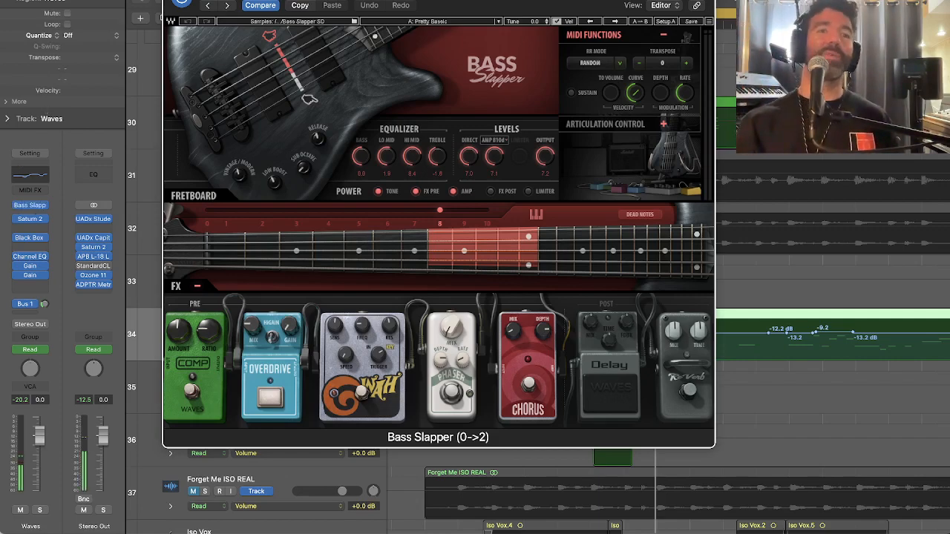
pyautogui.moveTo(310, 98); pyautogui.dragTo(317, 109)
pyautogui.press('super+w')
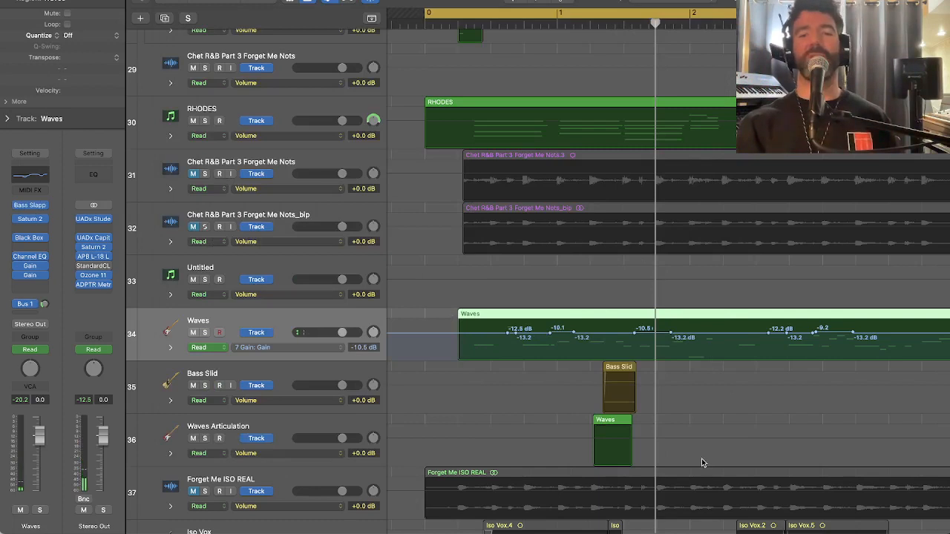
# Solo the Waves and Bass Slid tracks together and play them from ahead of the Bass Slid region
pyautogui.press('super+Right')
pyautogui.press('super+Right')
pyautogui.press('super+Right')
pyautogui.press('super+Right')
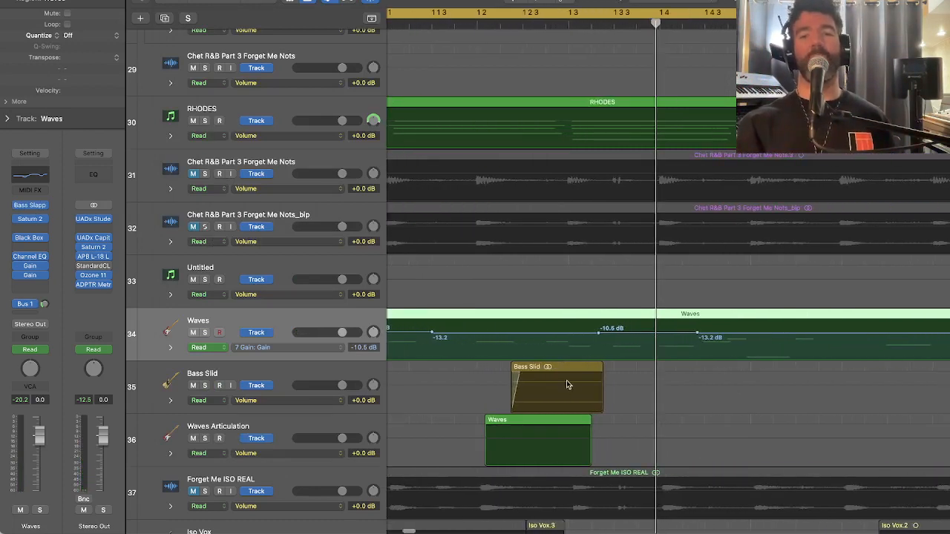
pyautogui.click(466, 24)
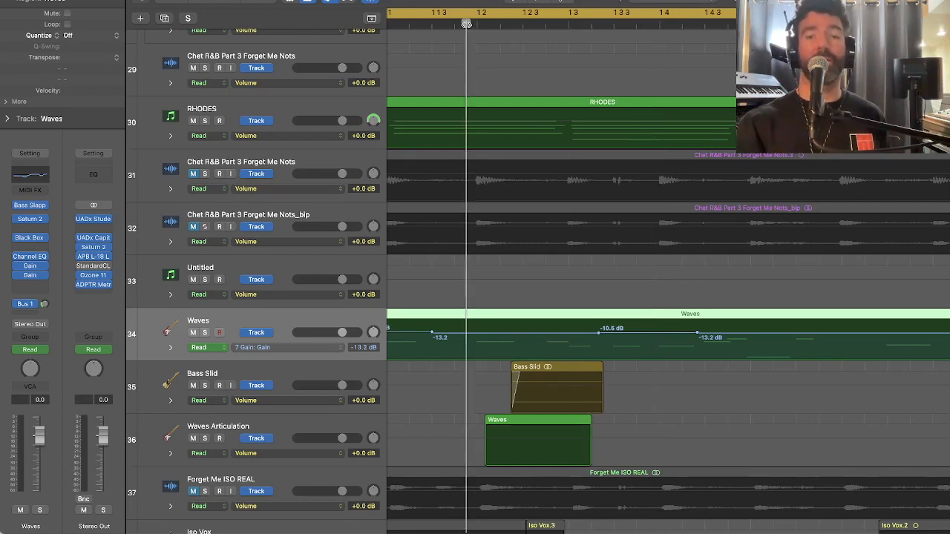
pyautogui.press('space')
pyautogui.click(205, 333)
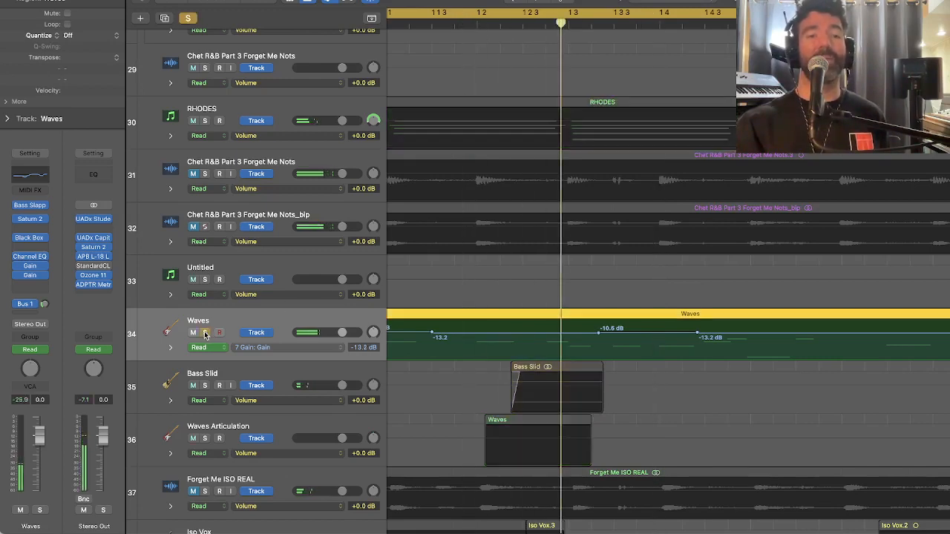
pyautogui.click(204, 385)
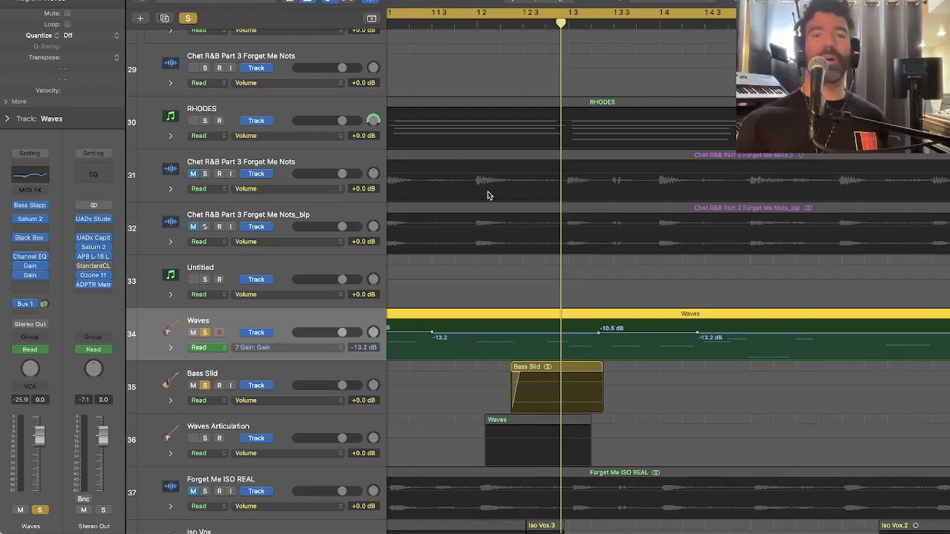
pyautogui.click(419, 23)
pyautogui.press('space')
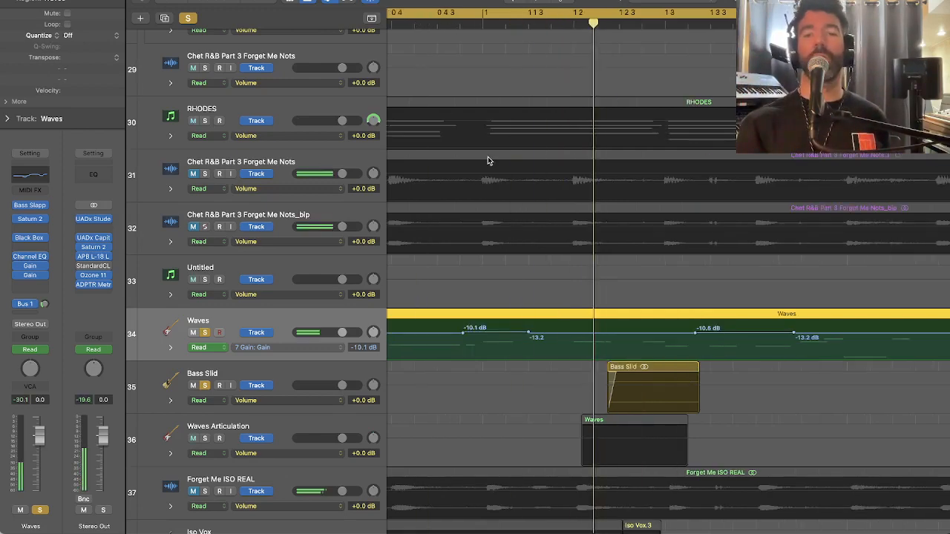
# Loop playback over a short cycle range around the Bass Slid region, and restore the longer cycle range starting at bar 0
pyautogui.moveTo(563, 16); pyautogui.dragTo(688, 15)
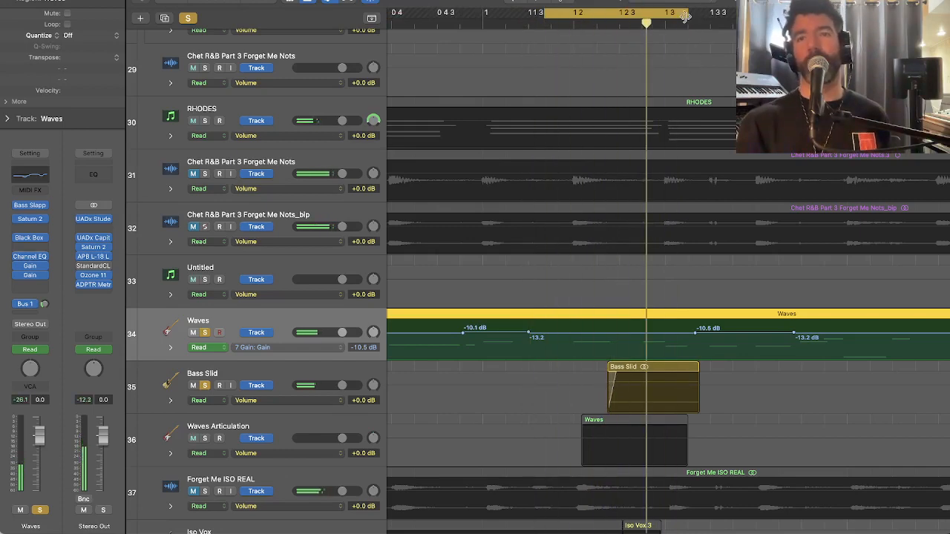
pyautogui.moveTo(680, 13); pyautogui.dragTo(638, 23)
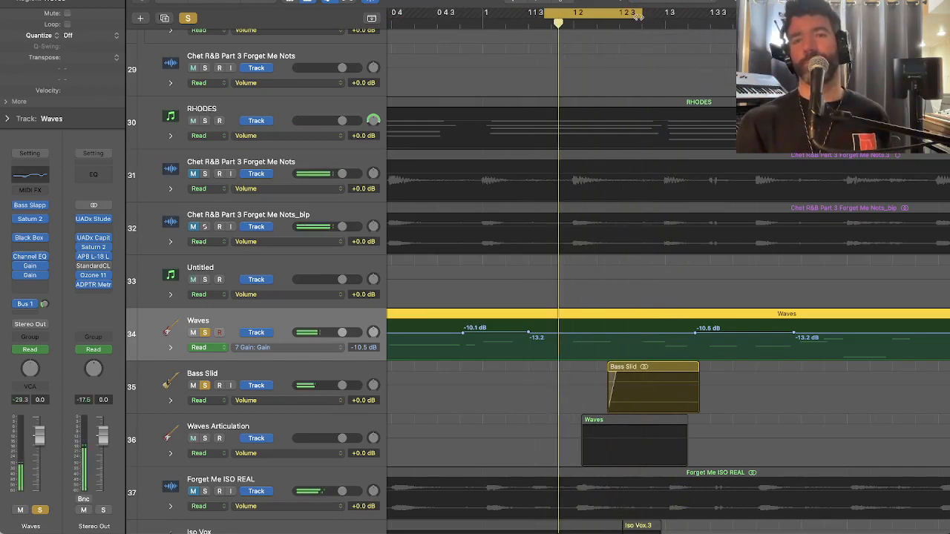
pyautogui.moveTo(640, 13); pyautogui.dragTo(744, 14)
pyautogui.press('super+Left')
pyautogui.press('super+Left')
pyautogui.press('super+Left')
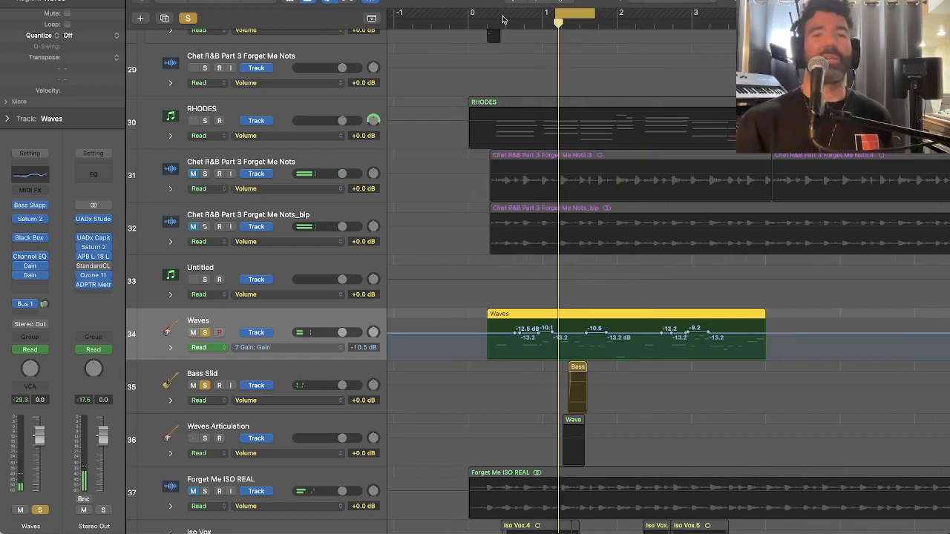
pyautogui.moveTo(466, 13); pyautogui.dragTo(738, 14)
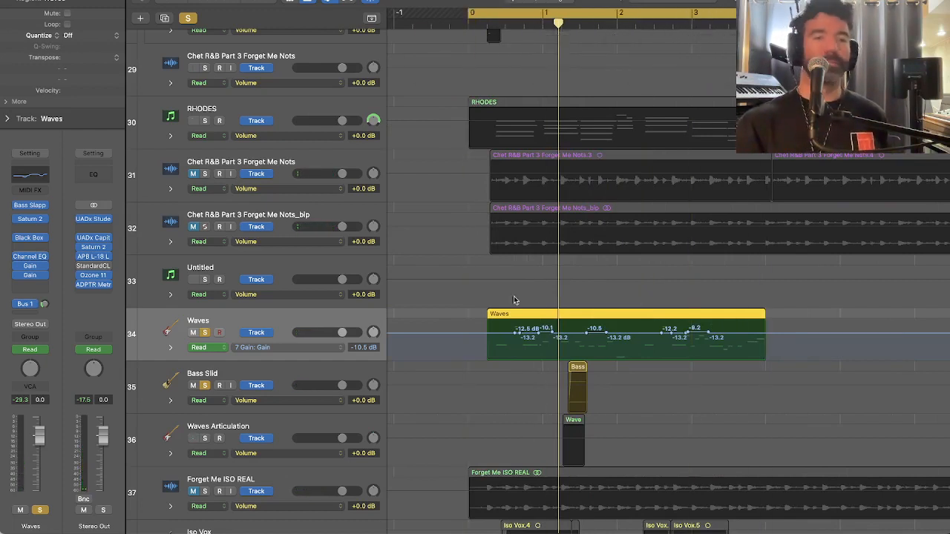
# Clear the solos on the Waves and Bass Slid tracks and reopen the Waves track's Bass Slapper
pyautogui.click(204, 333)
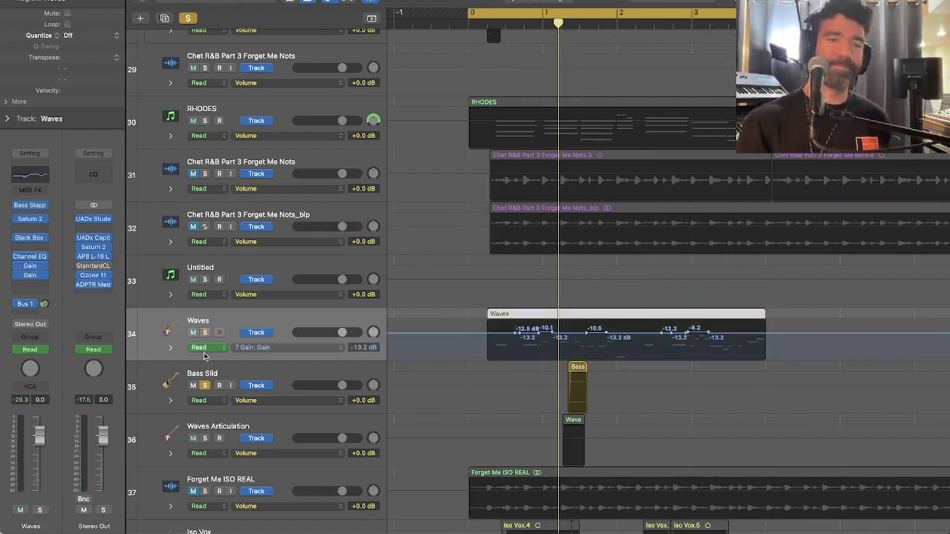
pyautogui.click(205, 385)
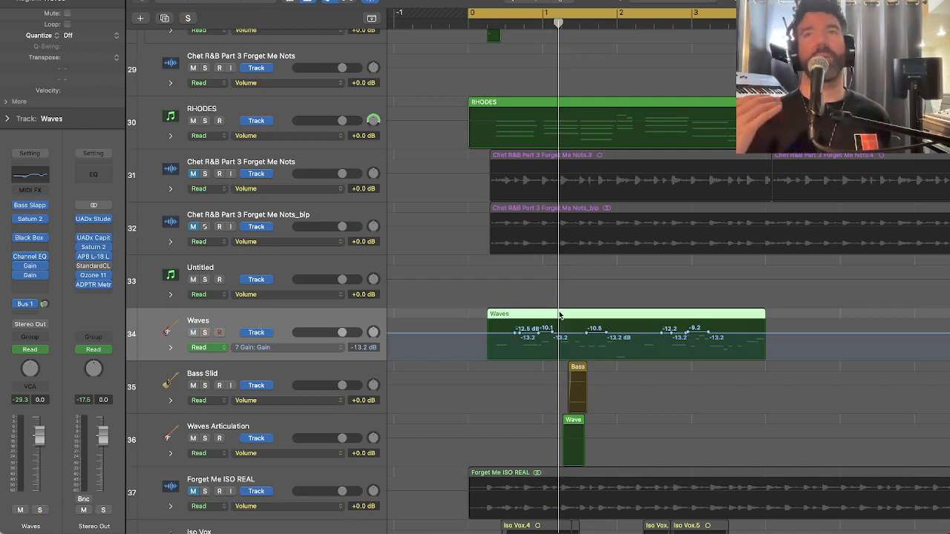
pyautogui.click(29, 205)
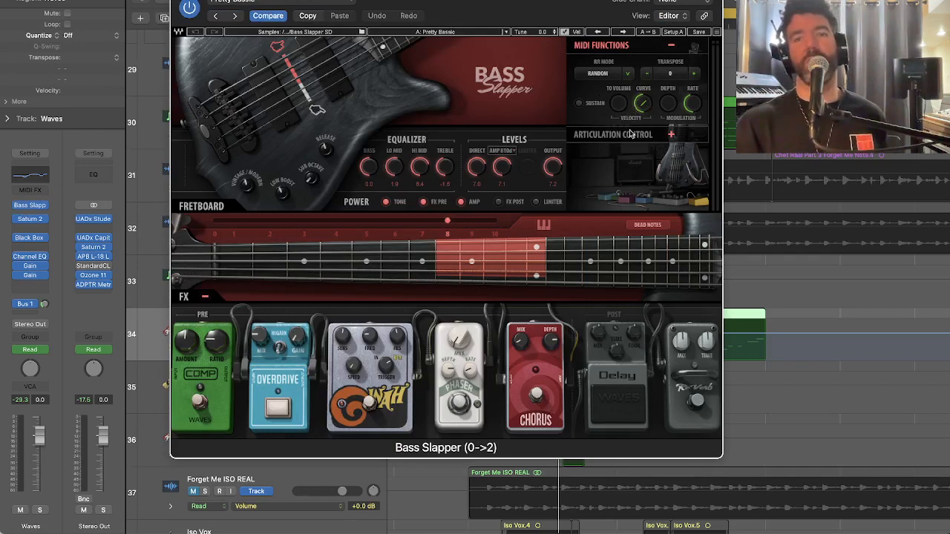
# Examine the velocity To Volume control in Bass Slapper's MIDI Functions, and close the plugin
pyautogui.moveTo(617, 106)
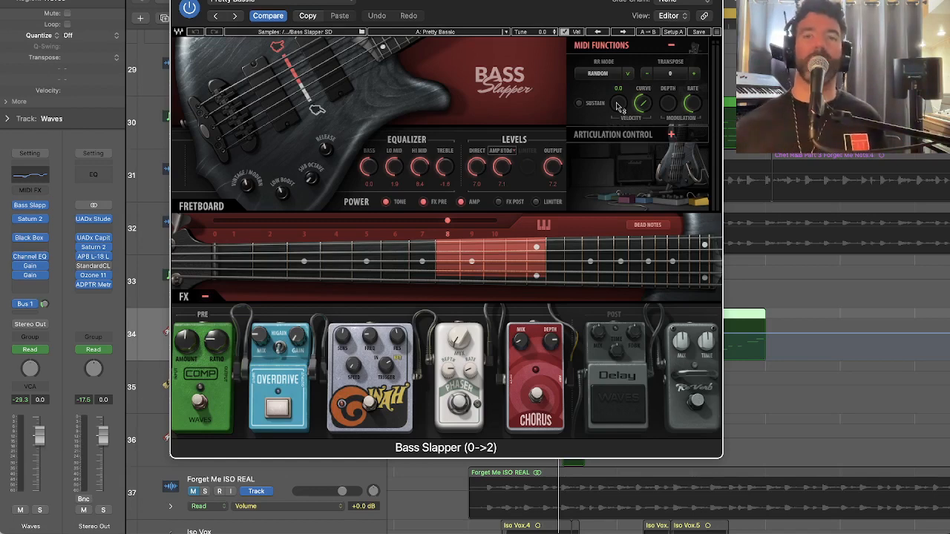
pyautogui.click(617, 105)
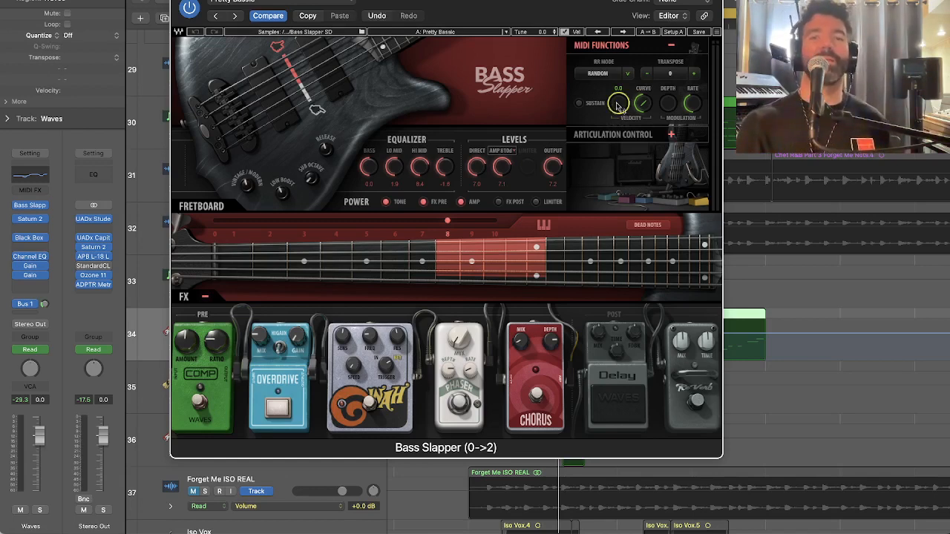
pyautogui.click(617, 105)
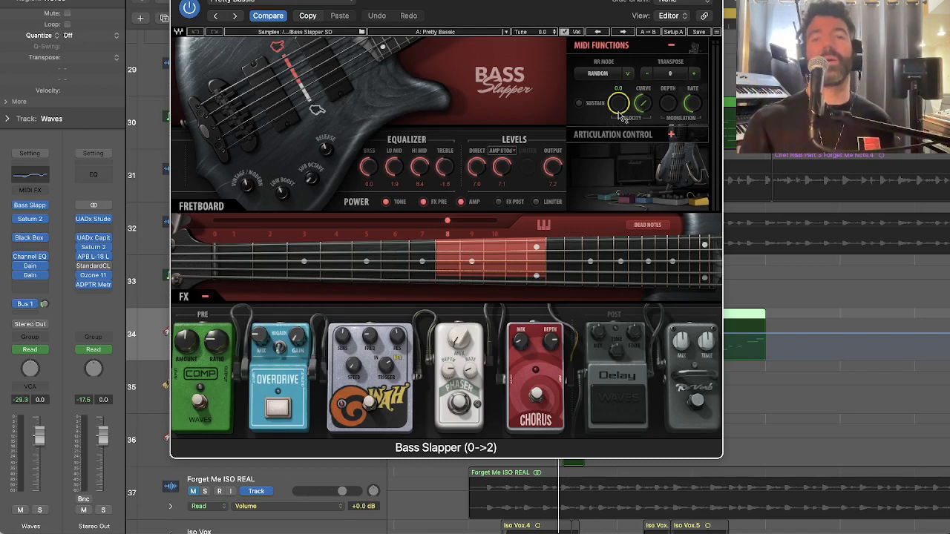
pyautogui.moveTo(619, 113); pyautogui.dragTo(618, 71)
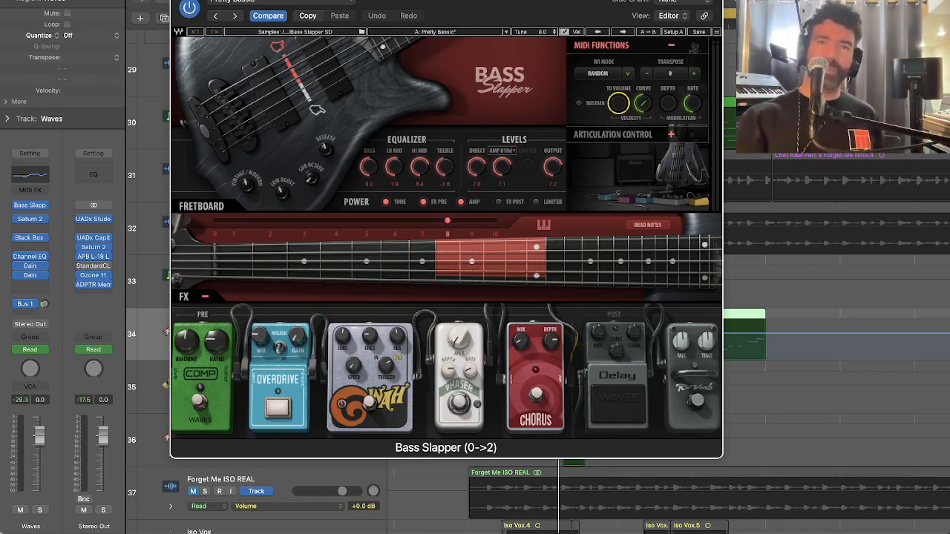
pyautogui.moveTo(546, 0); pyautogui.dragTo(567, 11)
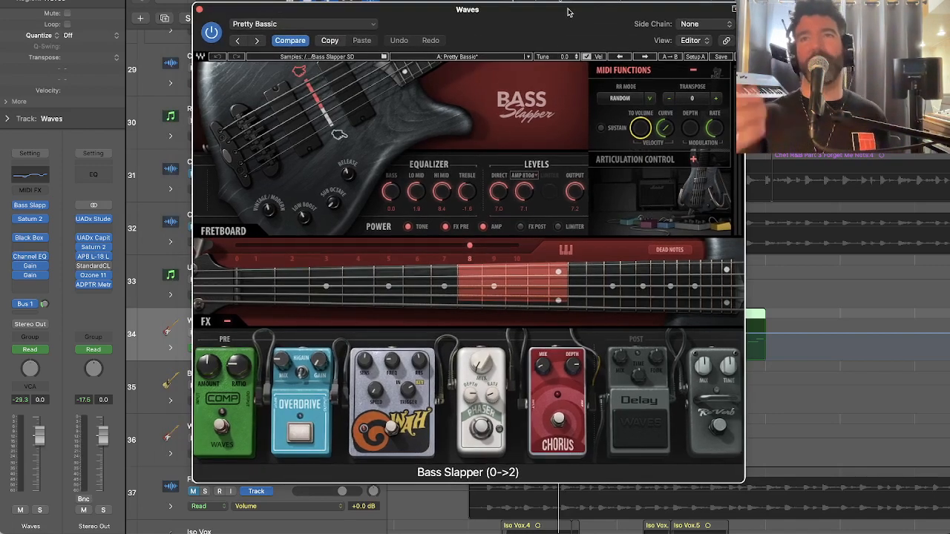
pyautogui.click(641, 129)
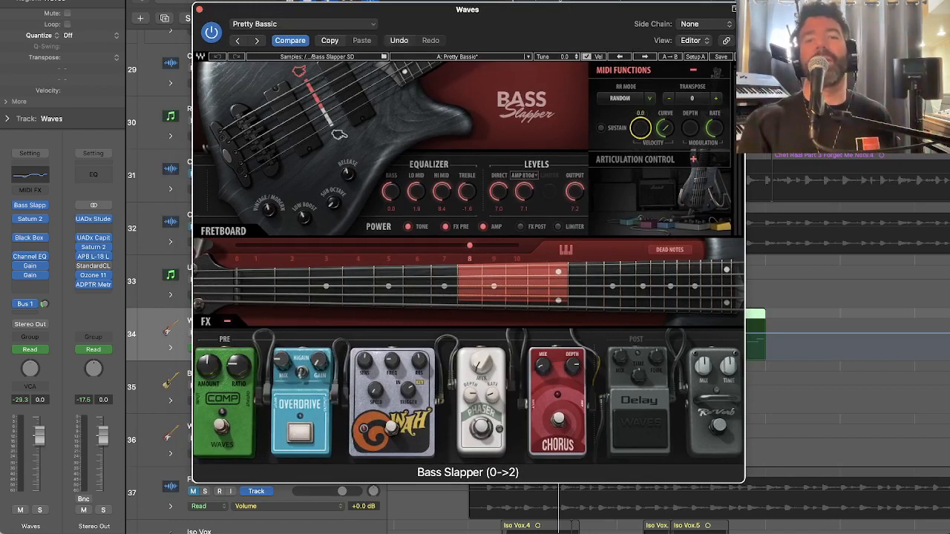
pyautogui.moveTo(640, 128); pyautogui.dragTo(641, 126)
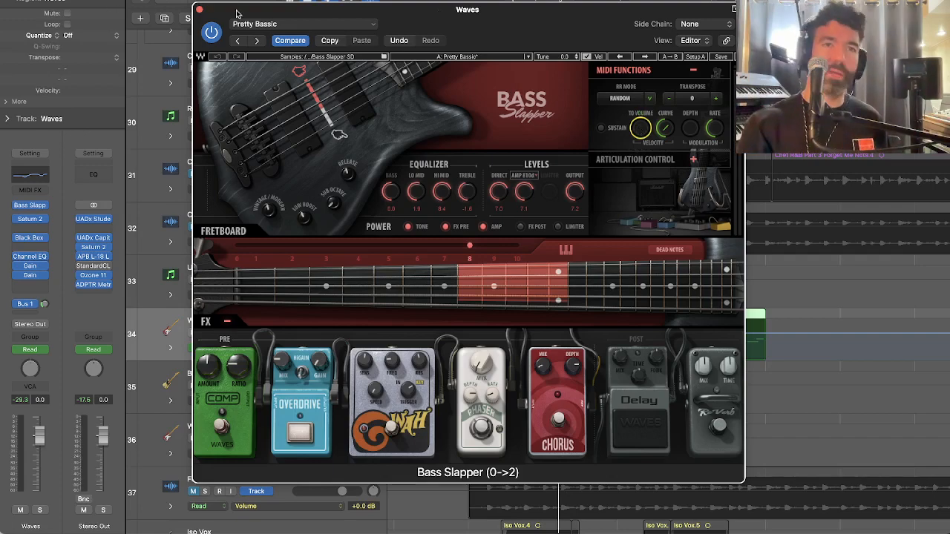
pyautogui.moveTo(239, 12); pyautogui.dragTo(231, 11)
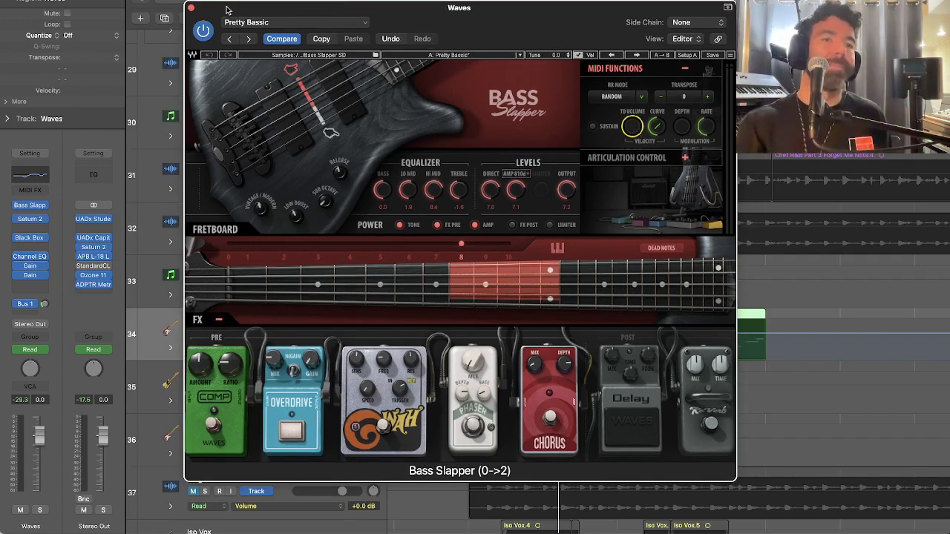
pyautogui.moveTo(224, 4); pyautogui.dragTo(193, 0)
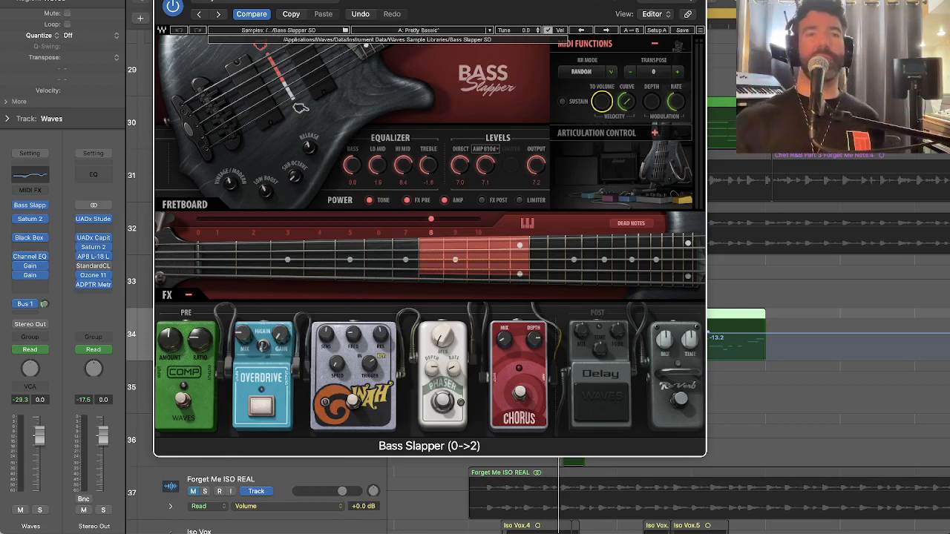
pyautogui.press('super+w')
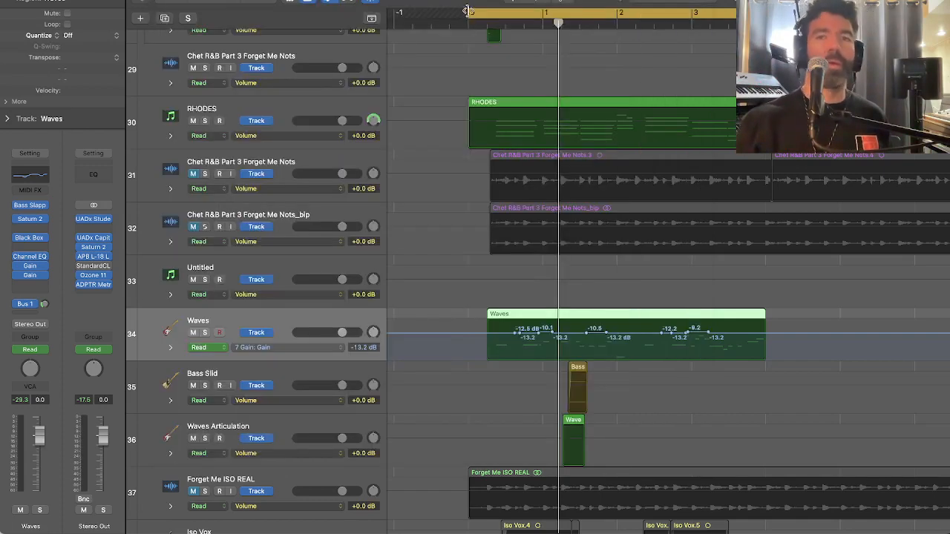
# Audition the full mix with the Waves track's Saturn 2 open, and inspect its middle band's Warm Tape settings
pyautogui.scroll(-1, 594, 285)
pyautogui.press('space')
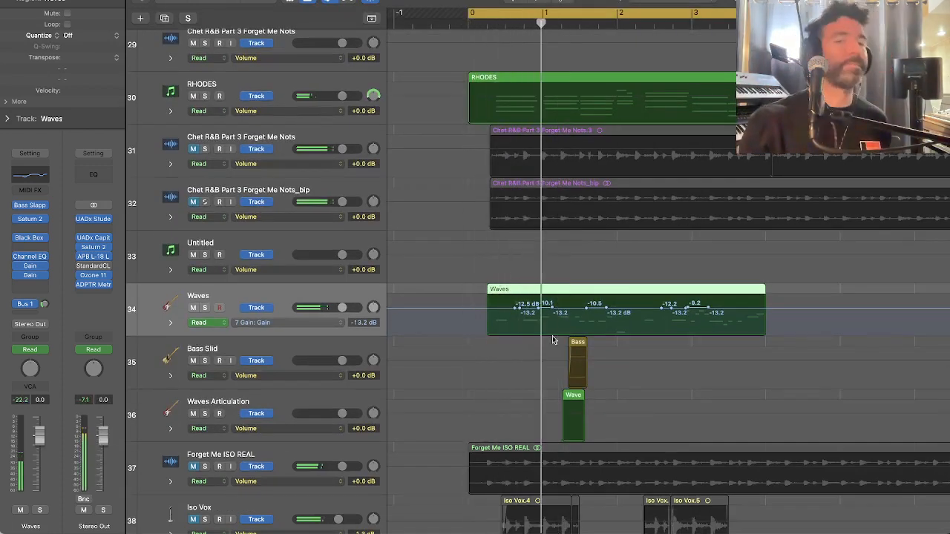
pyautogui.click(29, 219)
pyautogui.moveTo(594, 113); pyautogui.dragTo(584, 96)
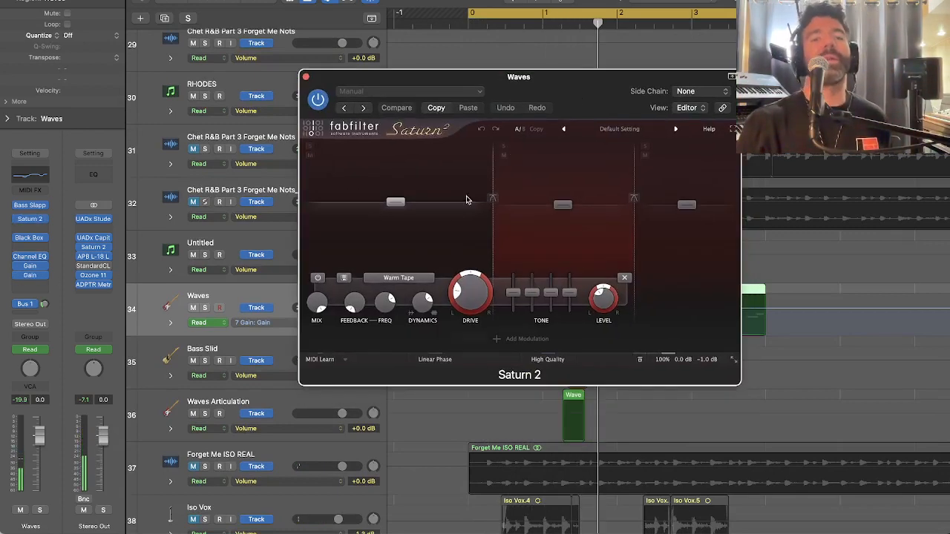
pyautogui.press('space')
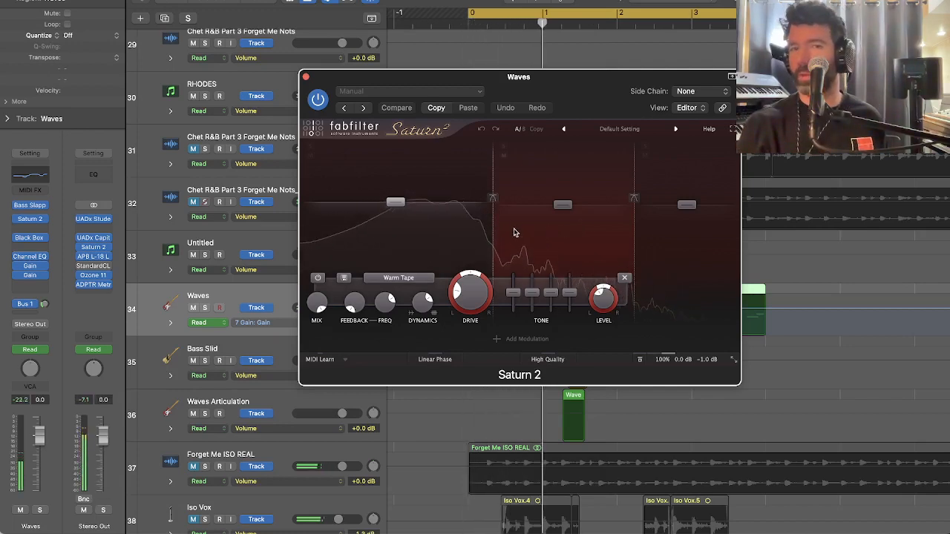
pyautogui.press('space')
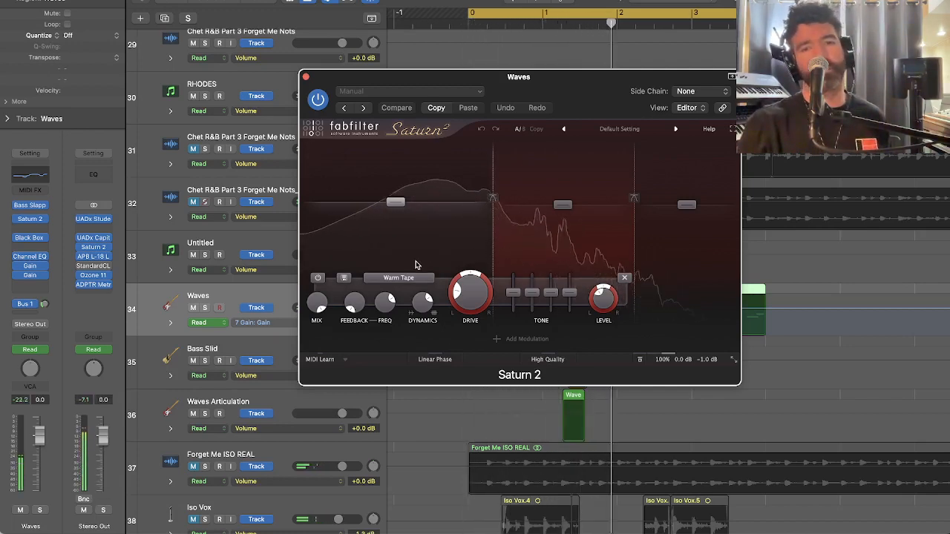
pyautogui.click(542, 247)
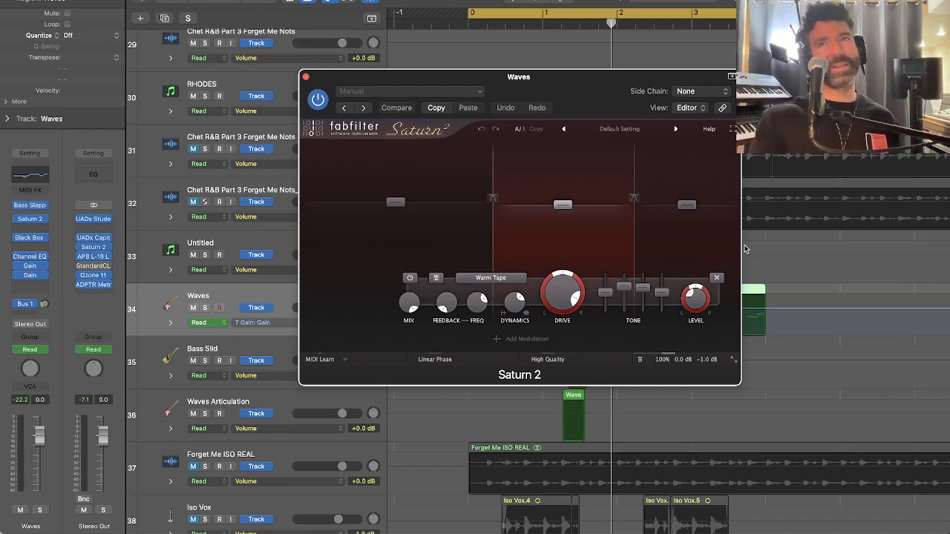
# Compare the Waves bass during playback with Saturn 2 bypassed and re-enabled, and close the plugin
pyautogui.click(318, 100)
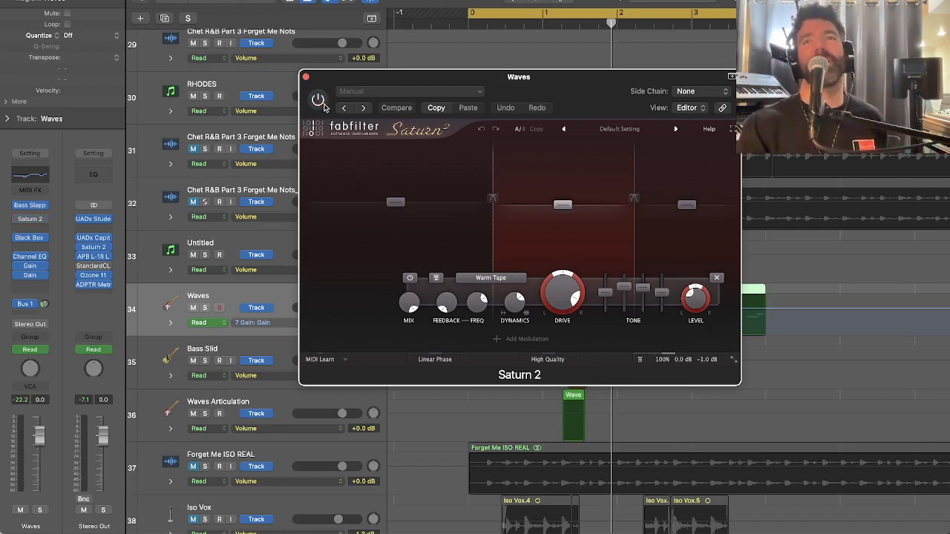
pyautogui.press('space')
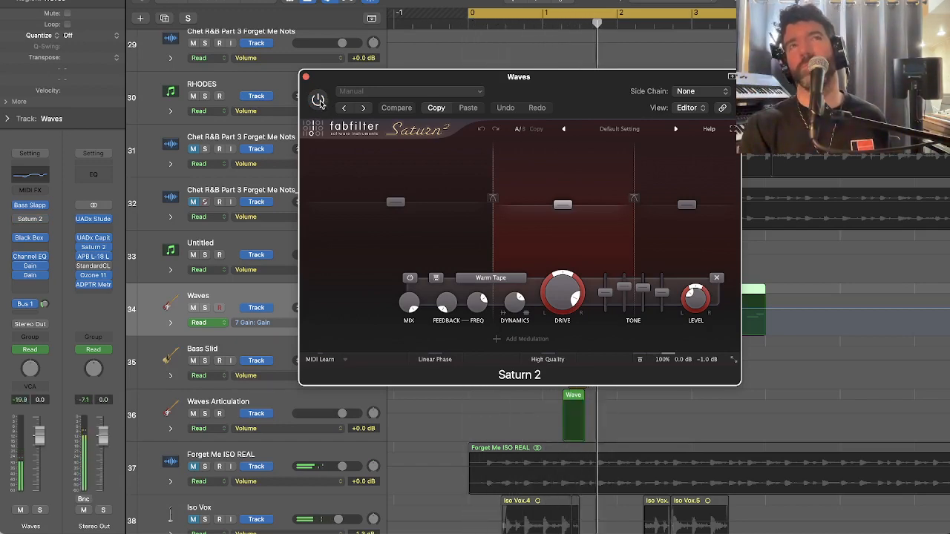
pyautogui.click(318, 100)
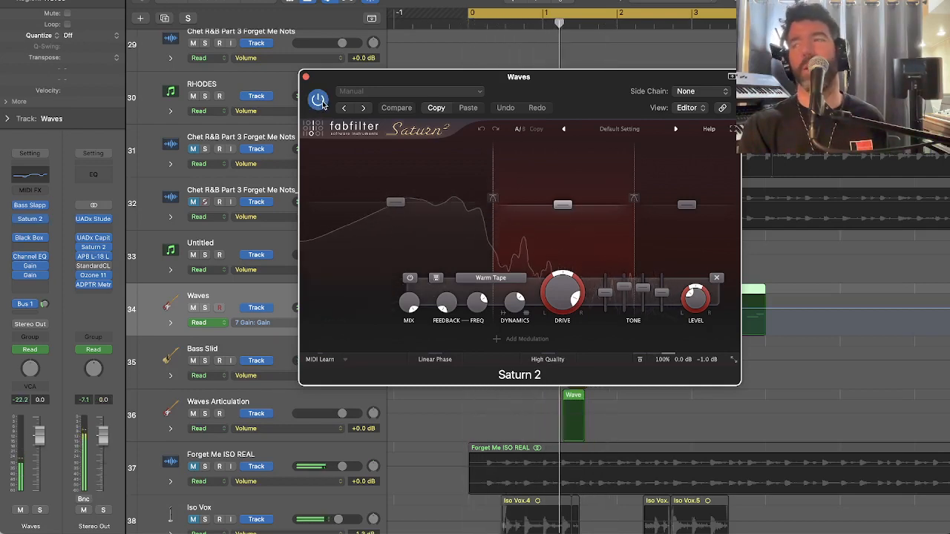
pyautogui.press('space')
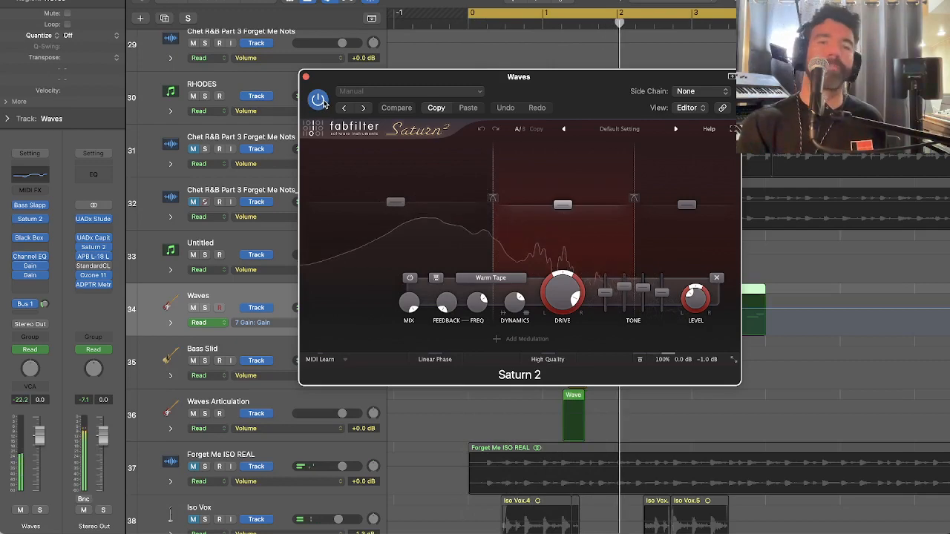
pyautogui.moveTo(314, 77); pyautogui.dragTo(311, 81)
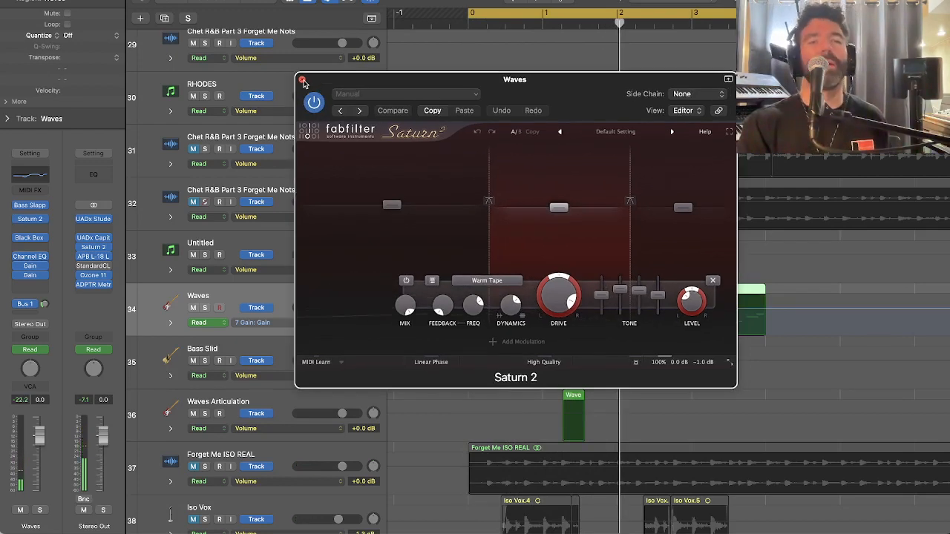
pyautogui.click(301, 79)
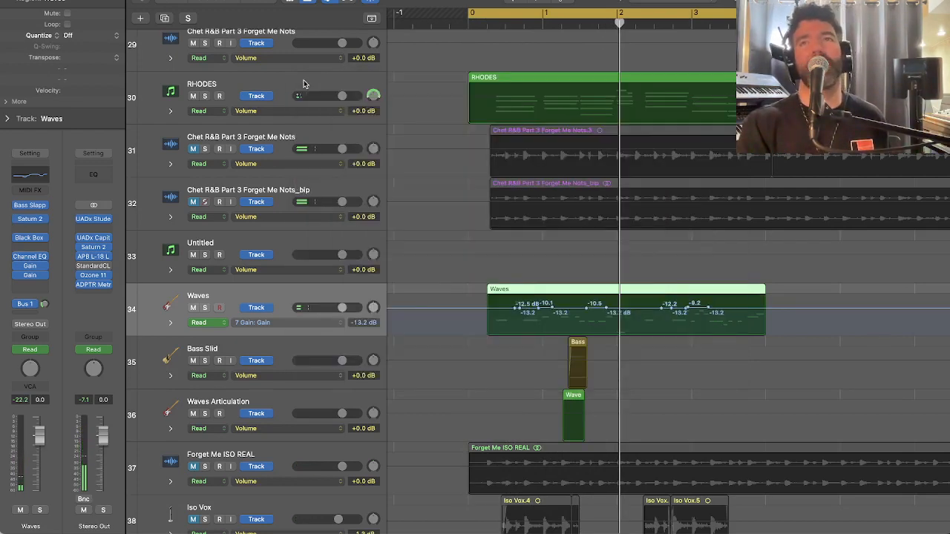
# Open the Waves track's Black Box Analog Design HG-2MS and examine its saturation, Pentode and Triode settings
pyautogui.click(30, 237)
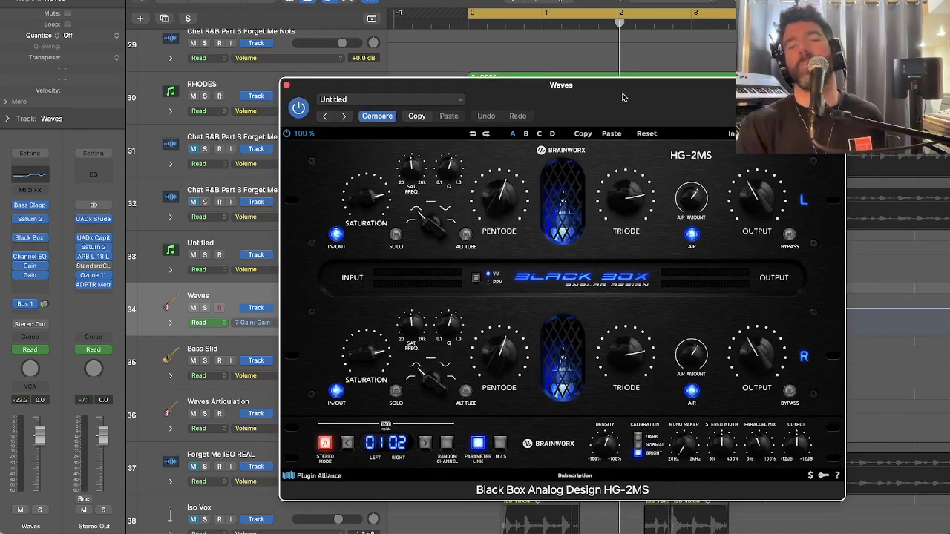
pyautogui.moveTo(621, 96); pyautogui.dragTo(524, 65)
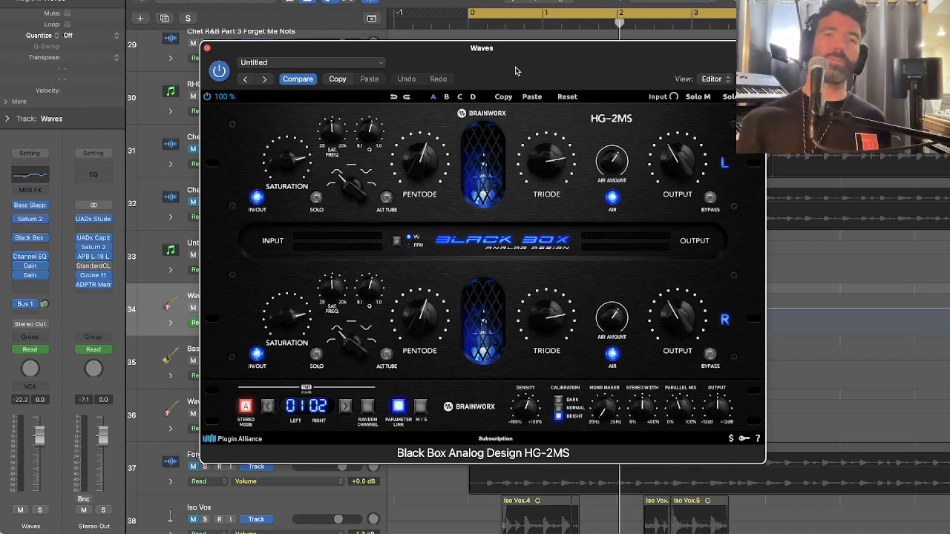
pyautogui.moveTo(512, 69)
pyautogui.mouseDown()
pyautogui.moveTo(509, 52)
pyautogui.moveTo(579, 46)
pyautogui.moveTo(522, 52)
pyautogui.mouseUp()
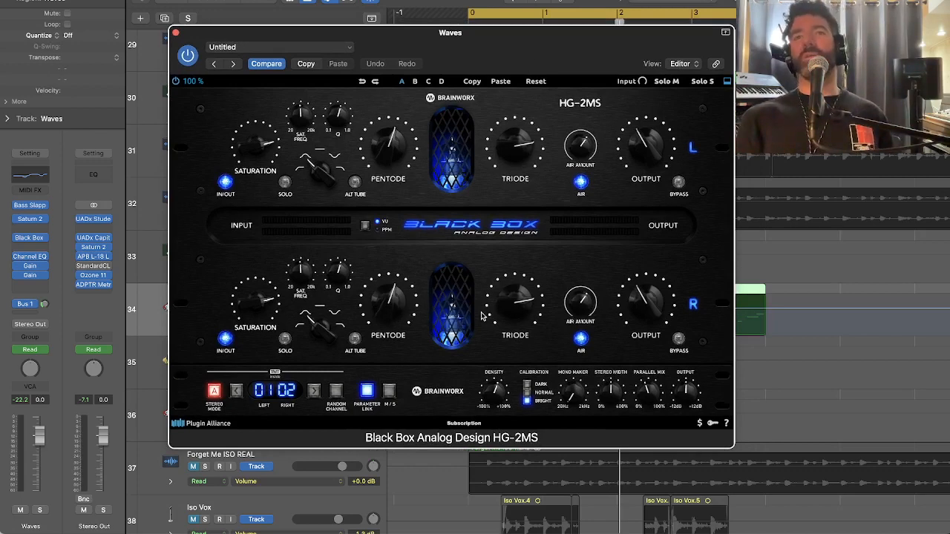
# Undo the stray Pentode change in the Black Box HG-2MS and close the plugin
pyautogui.scroll(10, 398, 295)
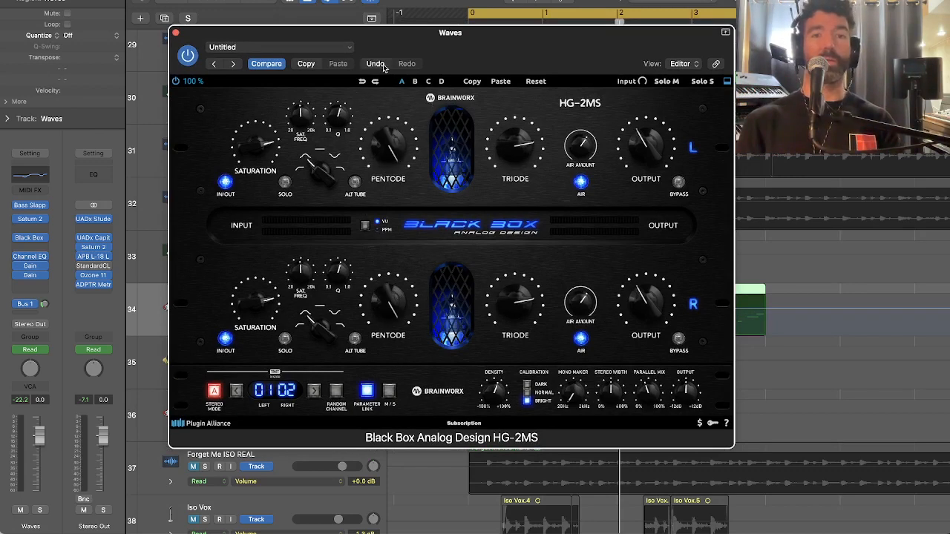
pyautogui.click(362, 83)
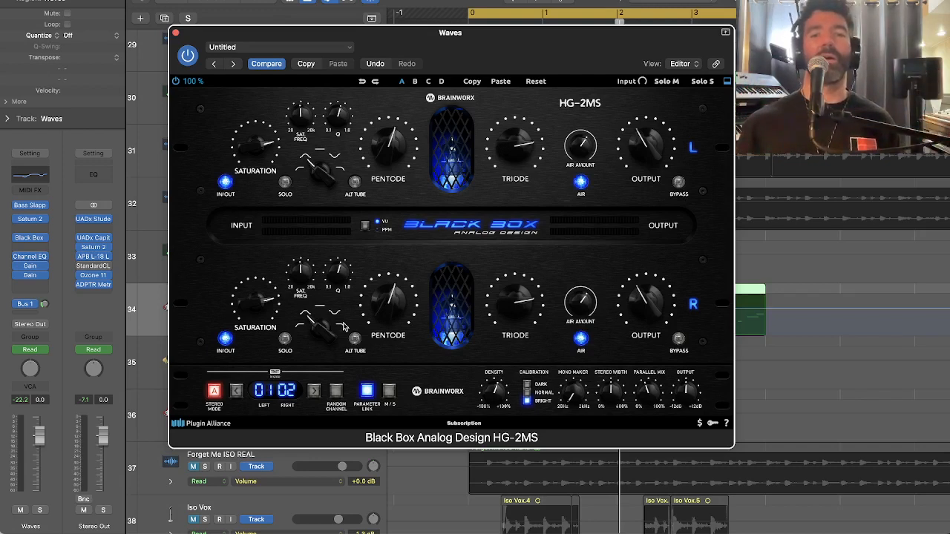
pyautogui.moveTo(479, 60)
pyautogui.mouseDown()
pyautogui.moveTo(490, 42)
pyautogui.moveTo(475, 51)
pyautogui.mouseUp()
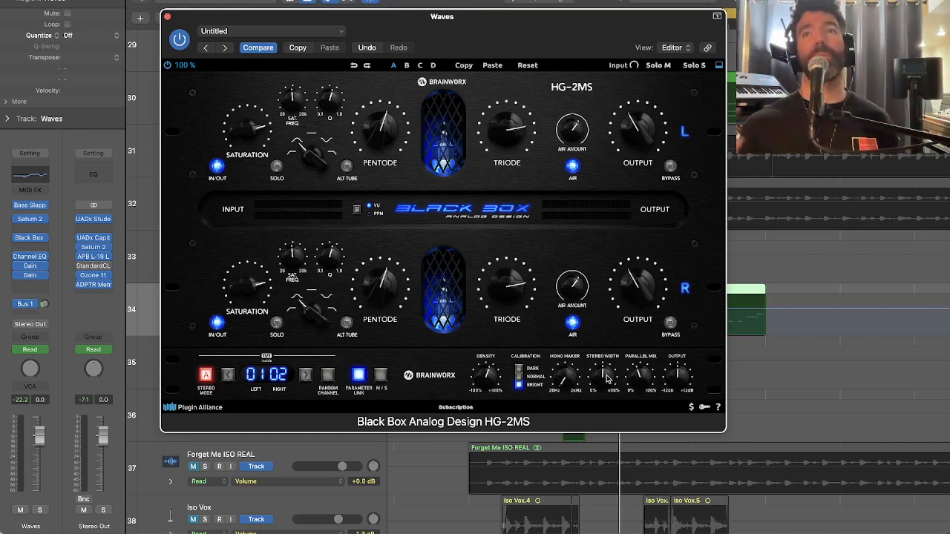
pyautogui.click(168, 17)
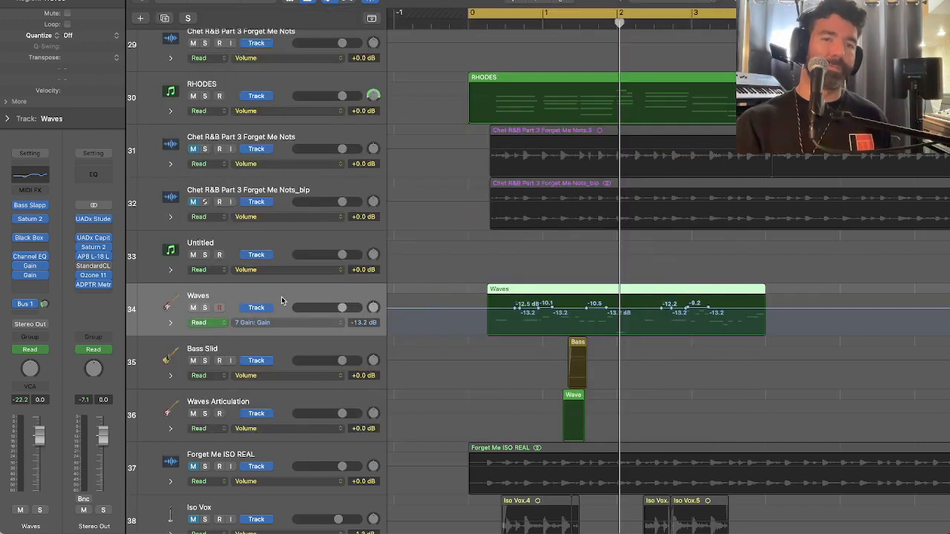
# Select the Bass Slid track and look through the track list down to Stereo Out and back up past the CLAPS stack
pyautogui.scroll(-2, 314, 352)
pyautogui.click(291, 309)
pyautogui.scroll(-7, 297, 312)
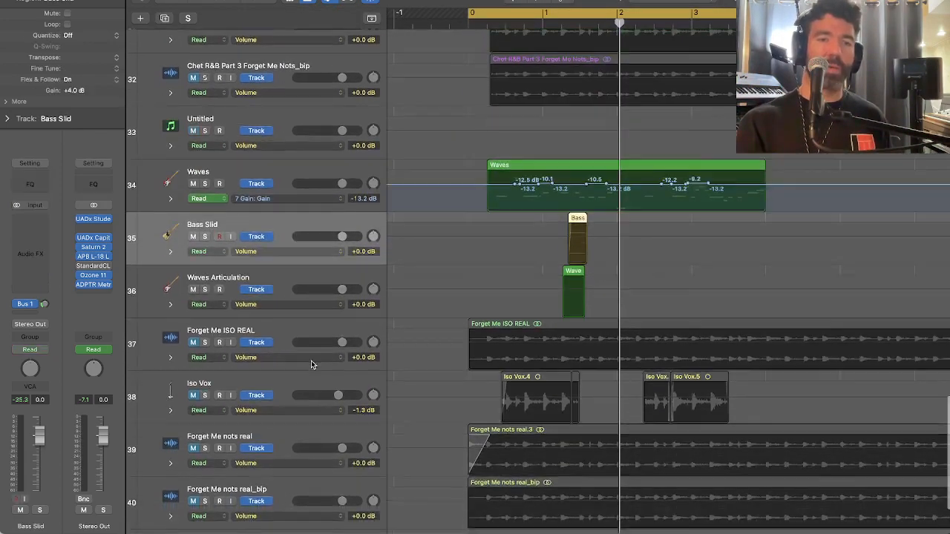
pyautogui.scroll(-1, 292, 266)
pyautogui.scroll(2, 206, 112)
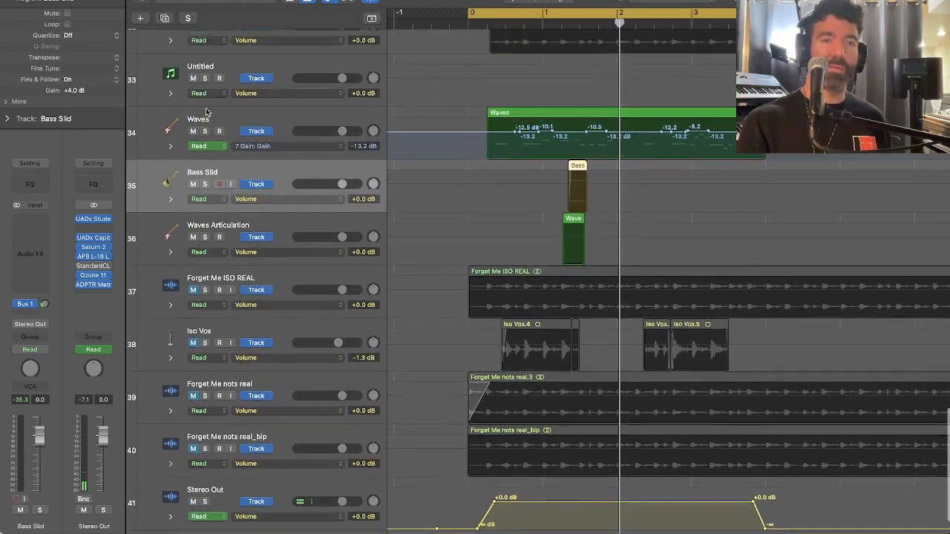
pyautogui.scroll(-4, 301, 233)
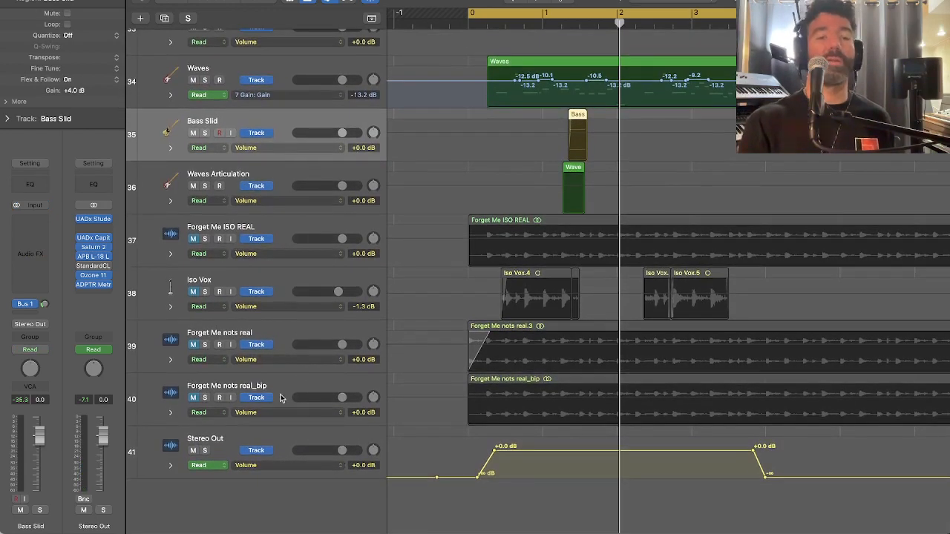
pyautogui.scroll(15, 204, 241)
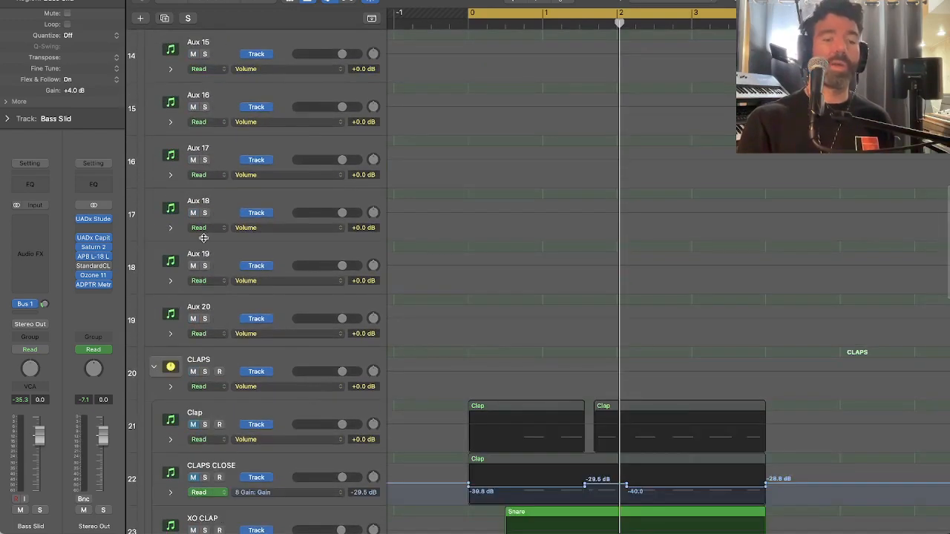
# Show the mixer, examine the DRUMS channel's DS-10 Drum Shaper with playback, and close the plugin
pyautogui.press('x')
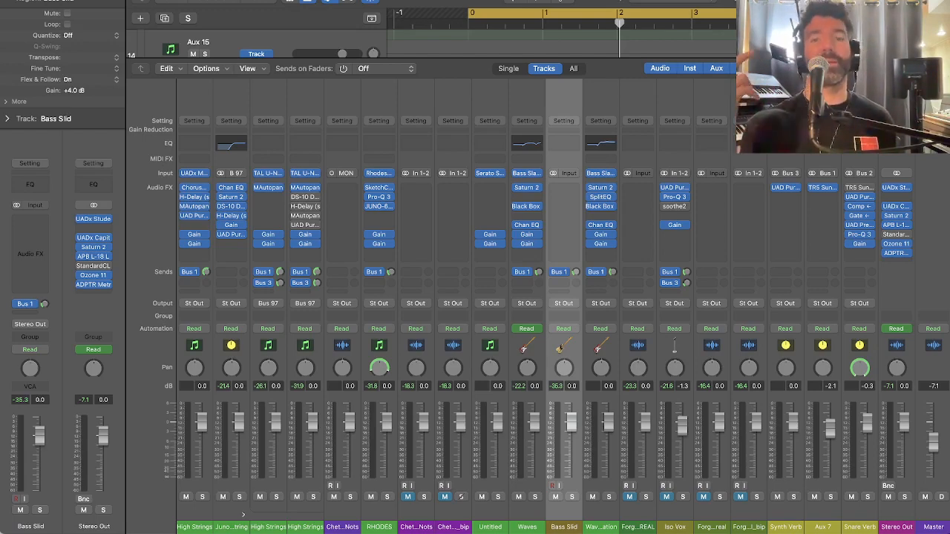
pyautogui.hscroll(-20, 346, 310)
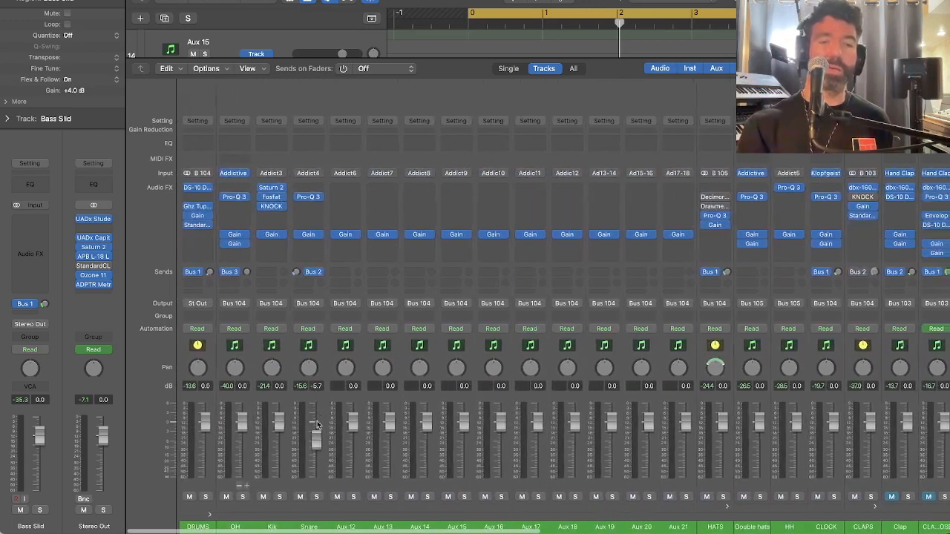
pyautogui.click(194, 509)
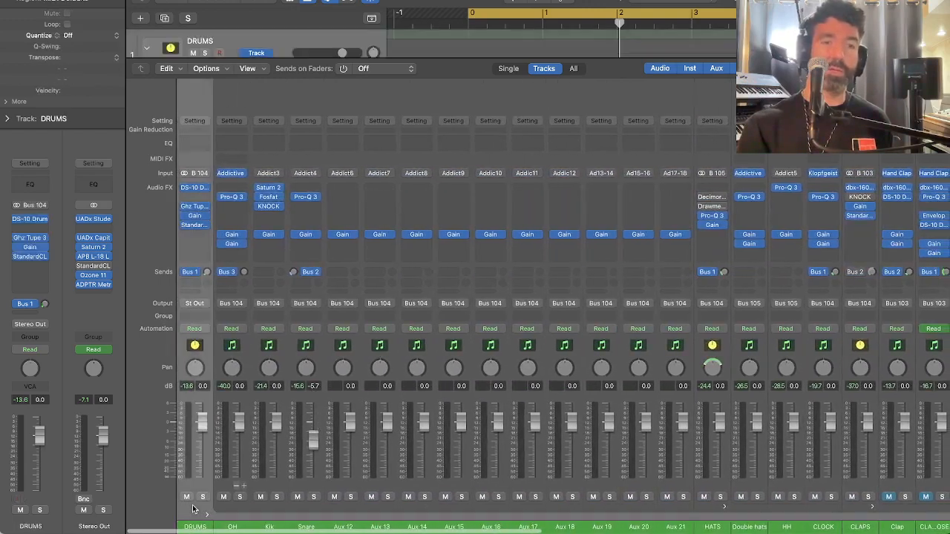
pyautogui.click(194, 188)
pyautogui.press('space')
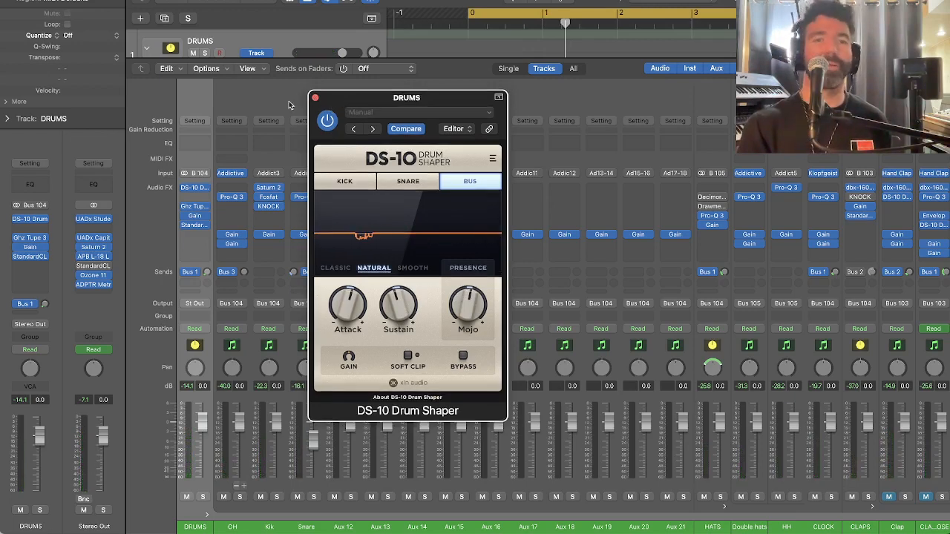
pyautogui.click(316, 99)
# Open the DRUMS channel's Ghz Tupe 3, listen to the drums through its tube and tape stages, and close it
pyautogui.click(196, 206)
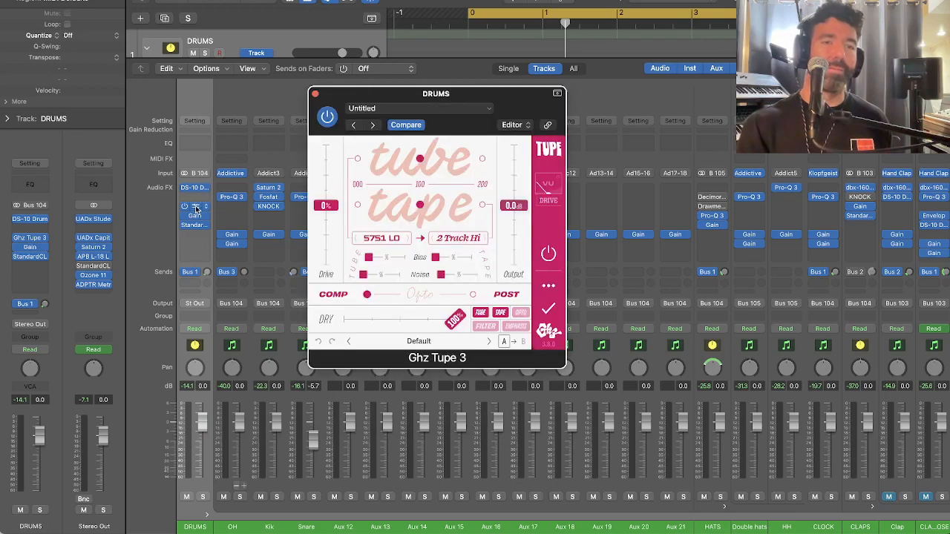
pyautogui.moveTo(408, 99); pyautogui.dragTo(418, 124)
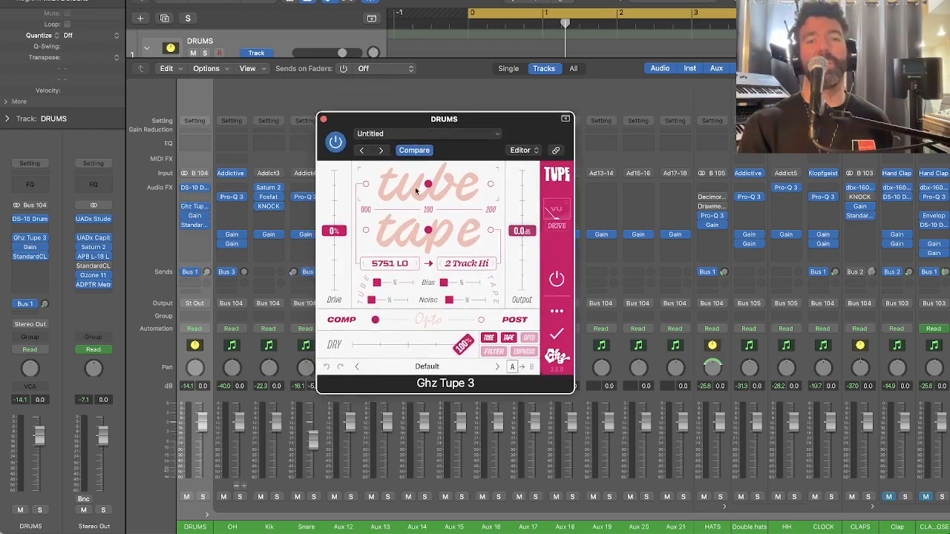
pyautogui.press('space')
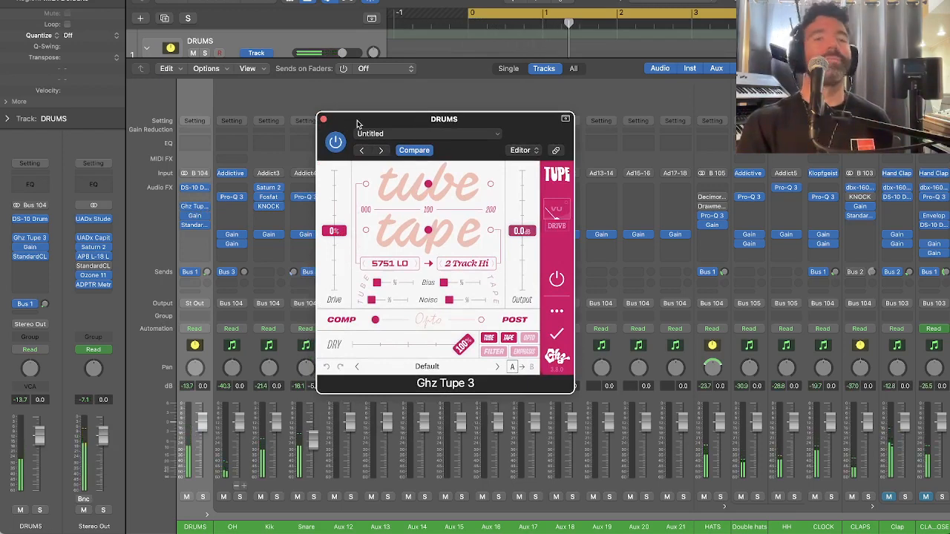
pyautogui.moveTo(356, 124); pyautogui.dragTo(357, 130)
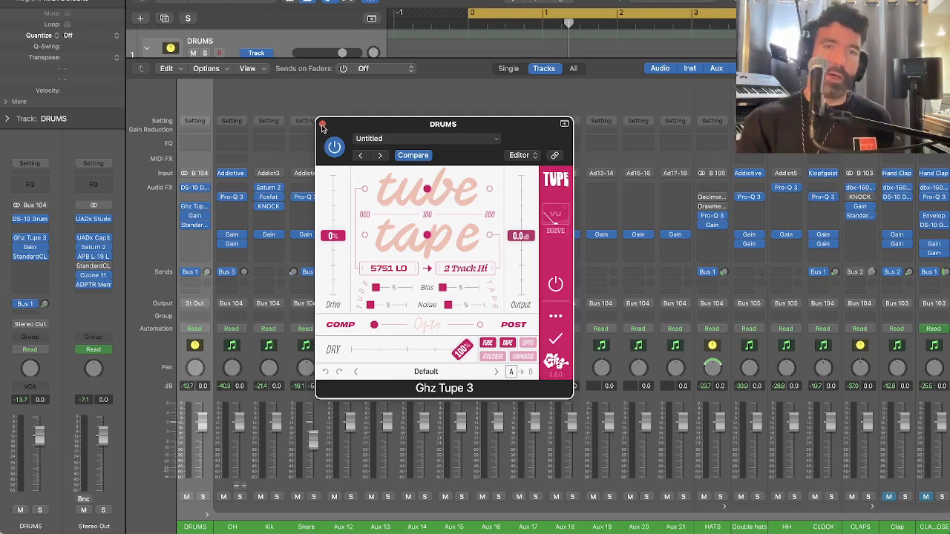
pyautogui.click(323, 125)
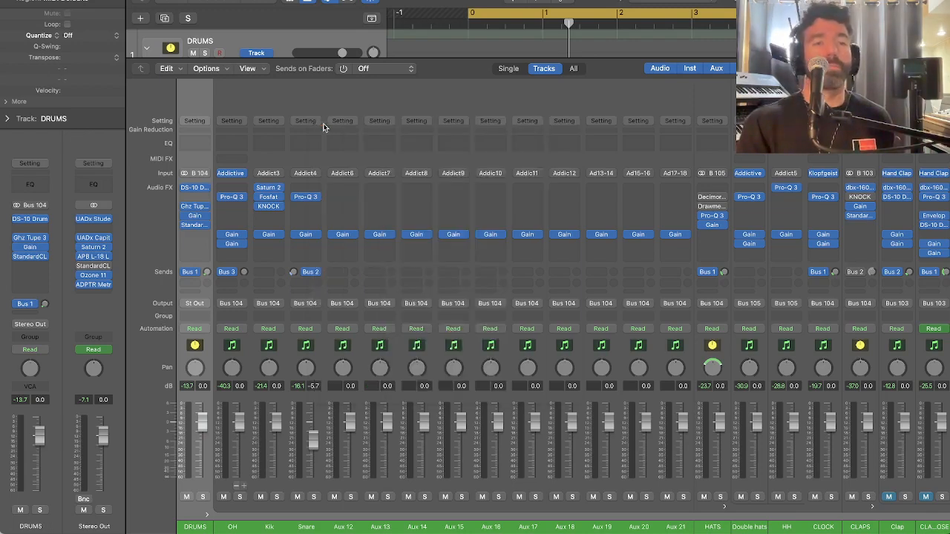
# Open the DRUMS channel's StandardCLIP and examine its input and output meters and Clip level during playback
pyautogui.click(193, 227)
pyautogui.click(195, 226)
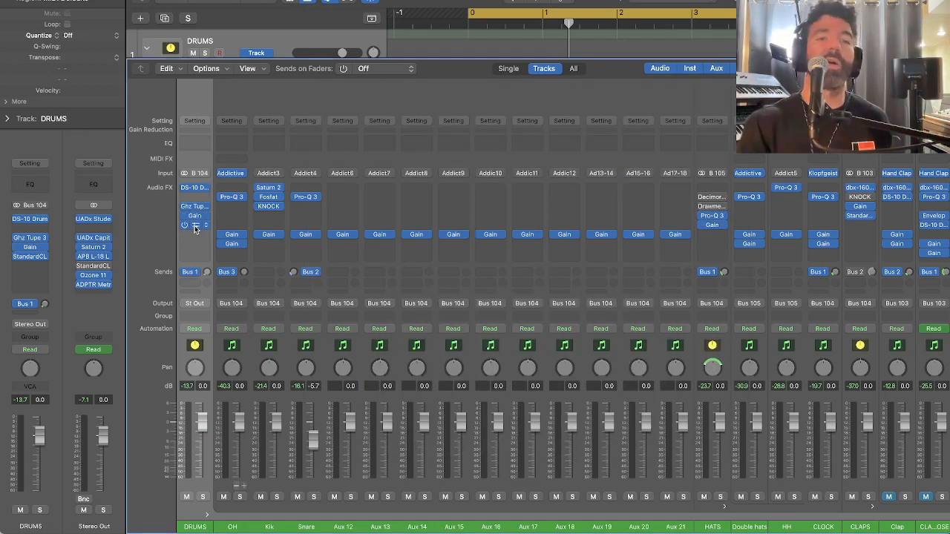
pyautogui.click(196, 227)
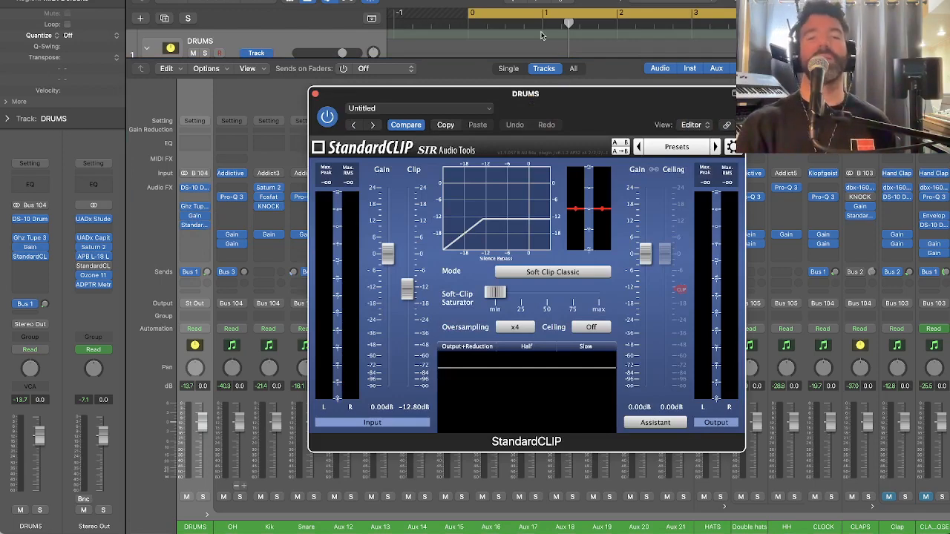
pyautogui.press('space')
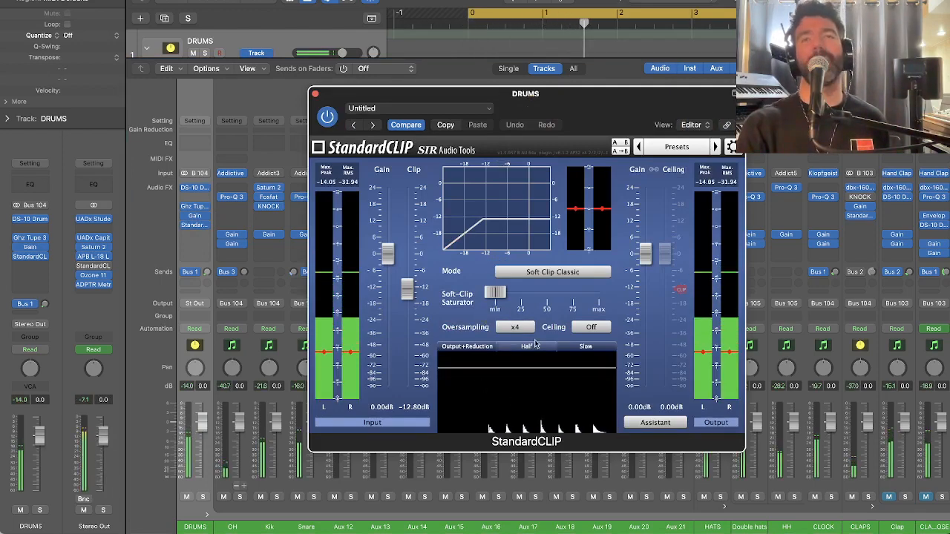
pyautogui.press('space')
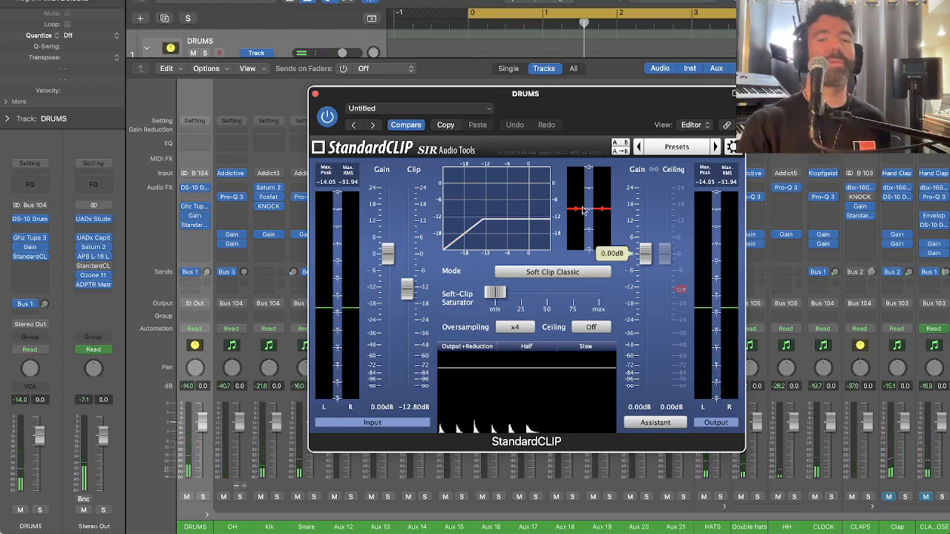
pyautogui.moveTo(404, 295)
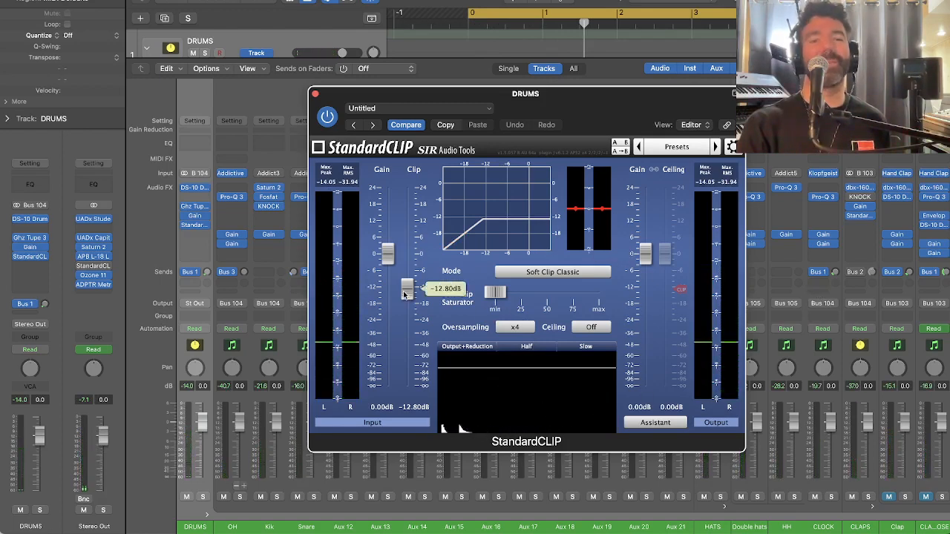
# Set the DRUMS StandardCLIP's Clip level to -13.20 dB during playback and close the plugin
pyautogui.press('space')
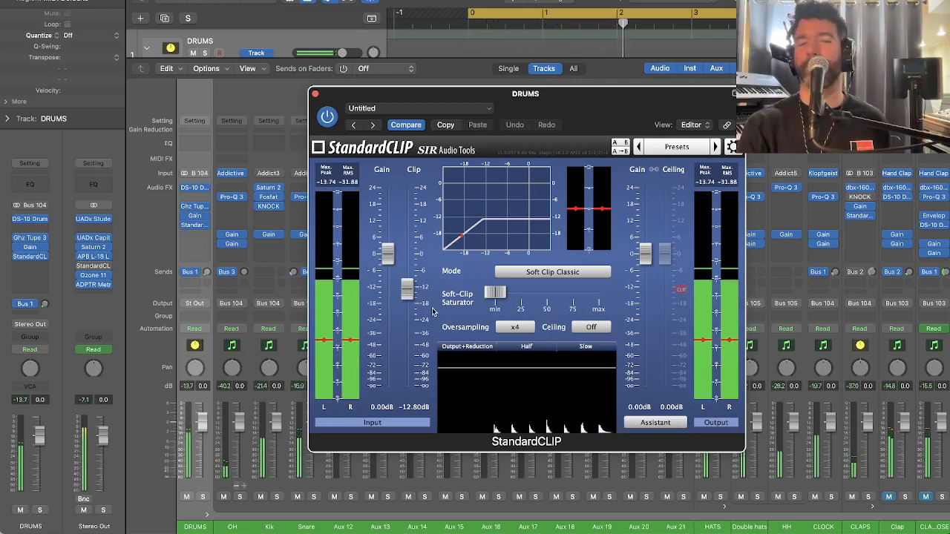
pyautogui.moveTo(423, 317)
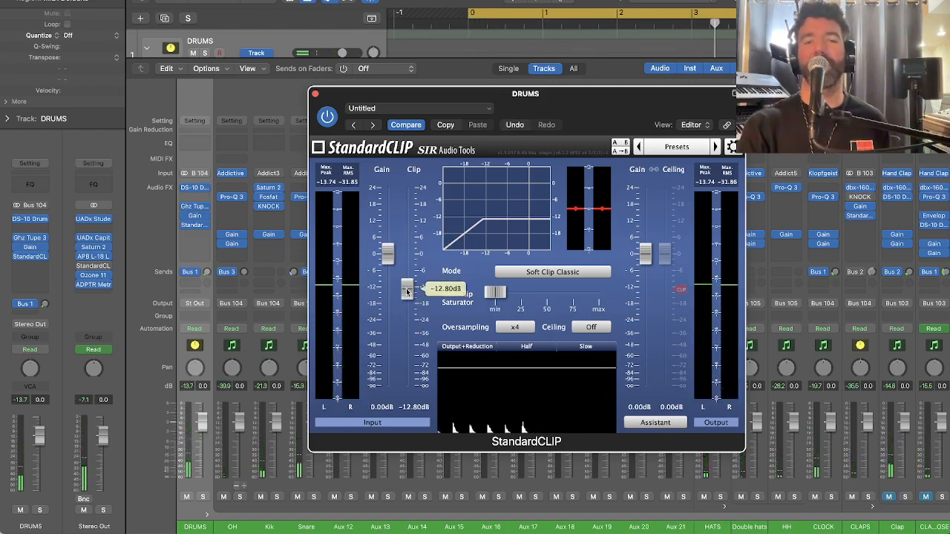
pyautogui.moveTo(407, 292); pyautogui.dragTo(406, 293)
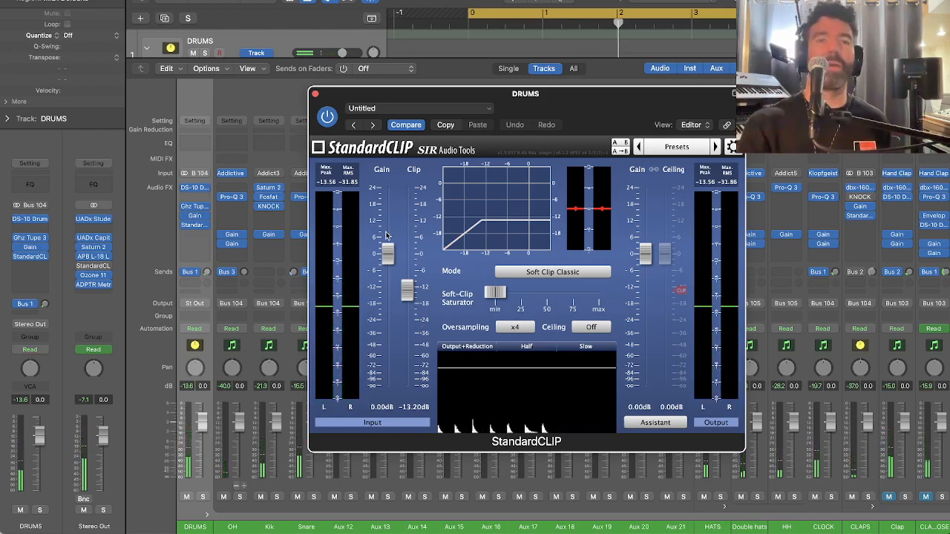
pyautogui.moveTo(343, 95); pyautogui.dragTo(333, 95)
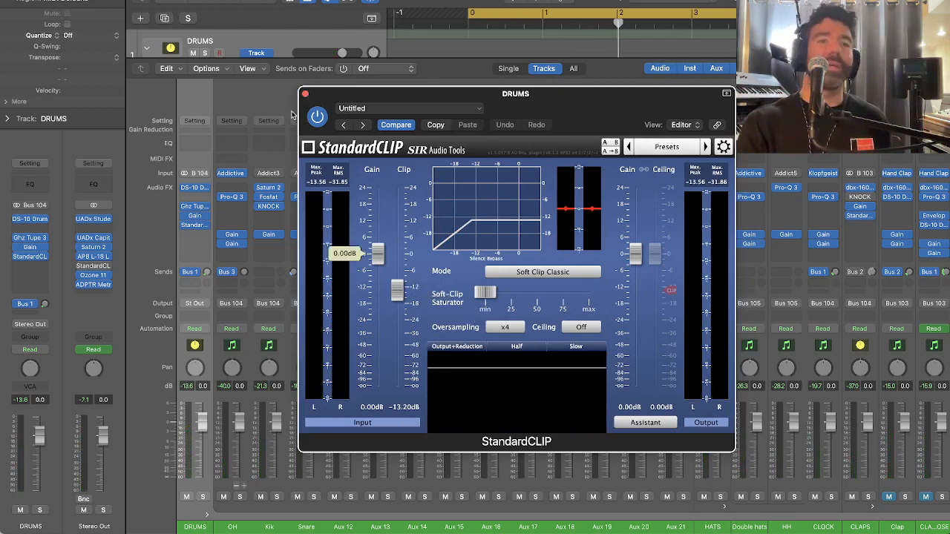
pyautogui.click(304, 95)
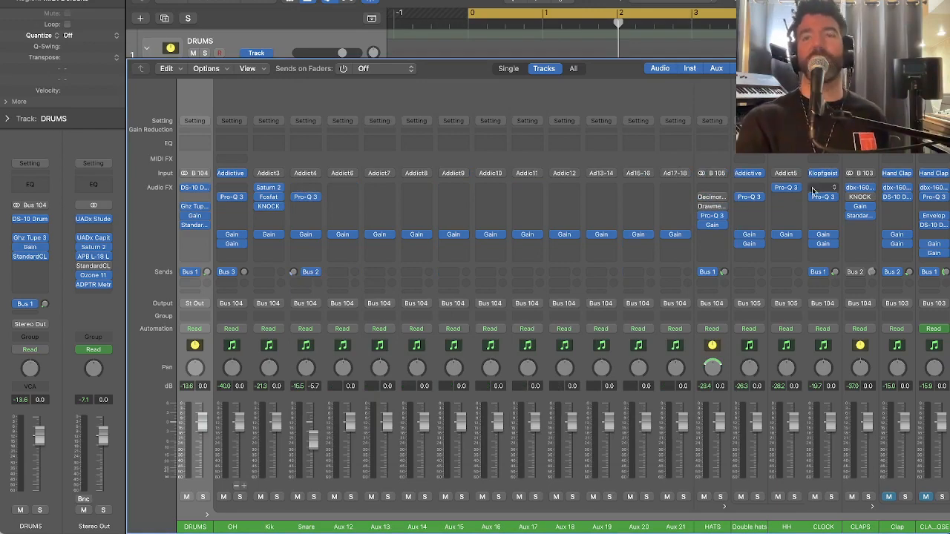
# Examine the UAD Pure Plate reverb settings on the Snare Verb channel and close the plugin
pyautogui.hscroll(10, 340, 207)
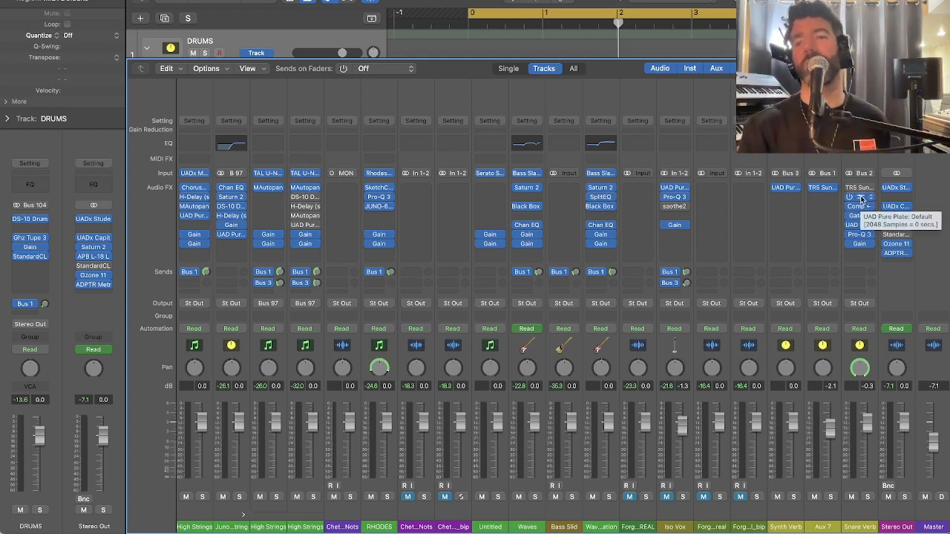
pyautogui.click(861, 197)
pyautogui.moveTo(567, 24); pyautogui.dragTo(593, 35)
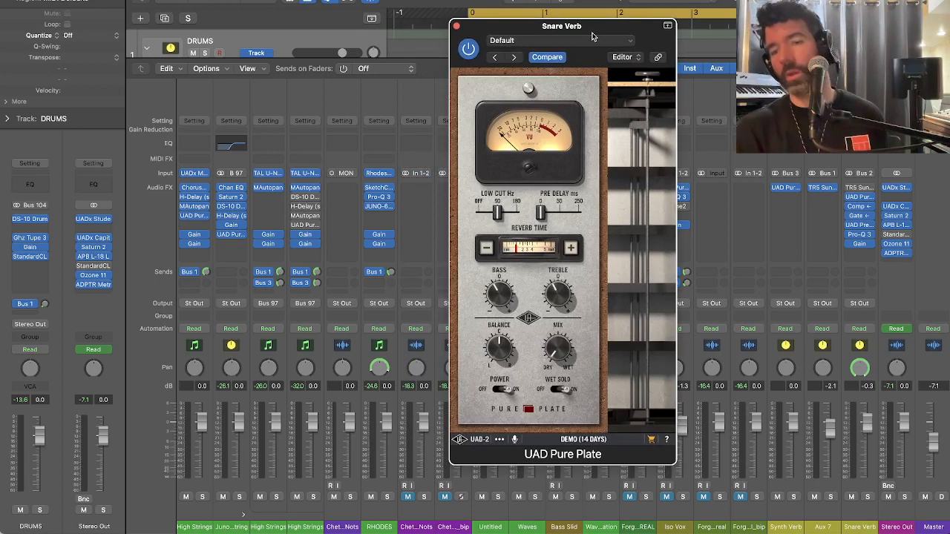
pyautogui.click(457, 26)
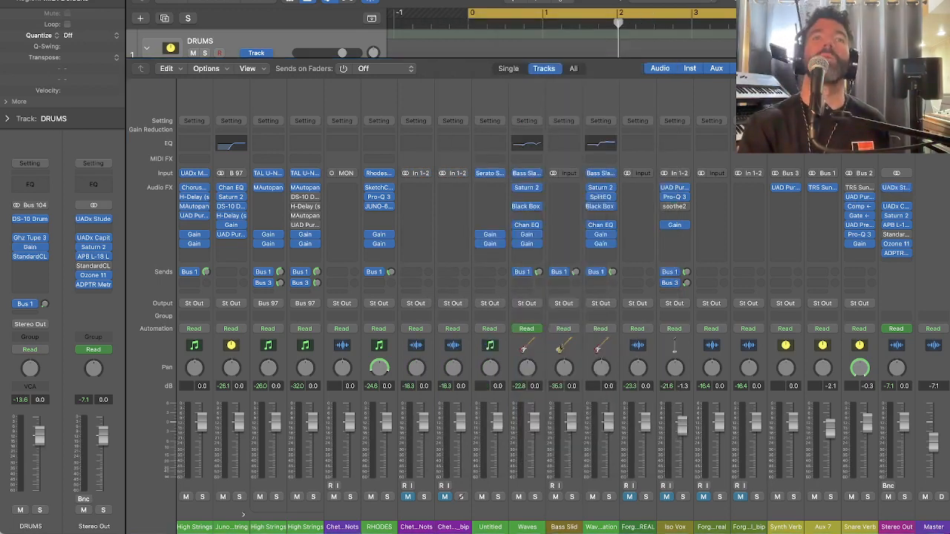
# Open the Stereo Out's UADx Studer A800 Tape Recorder and listen to the mix while examining its tape settings
pyautogui.click(896, 187)
pyautogui.moveTo(569, 6); pyautogui.dragTo(546, 51)
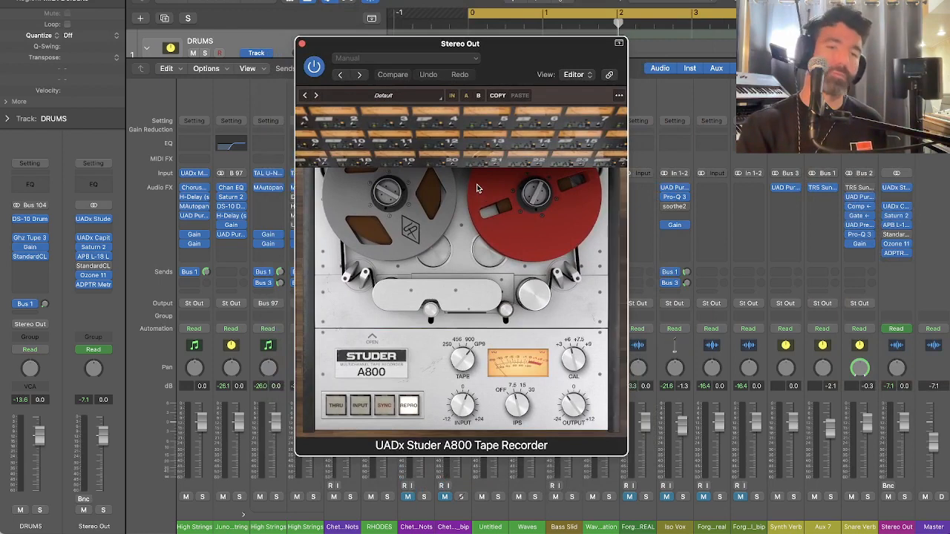
pyautogui.press('space')
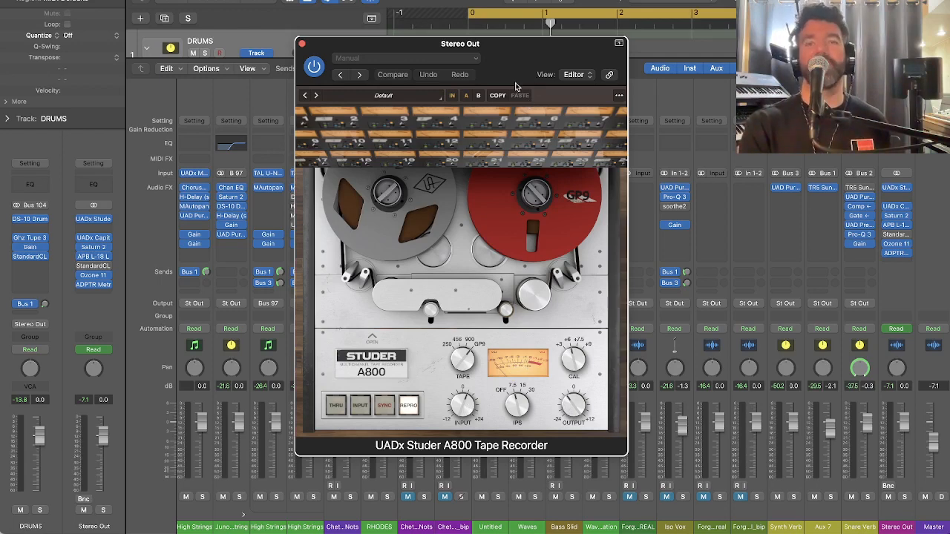
pyautogui.moveTo(519, 48); pyautogui.dragTo(509, 56)
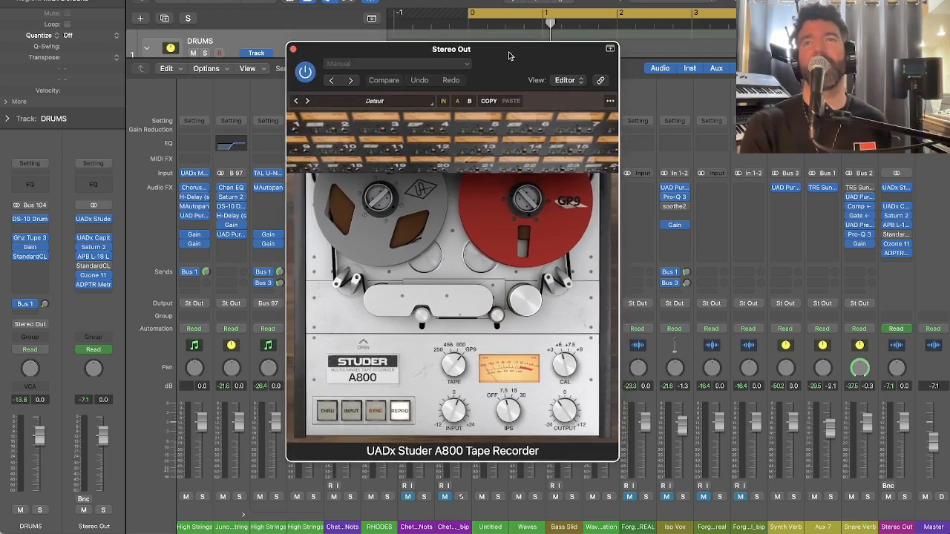
pyautogui.press('space')
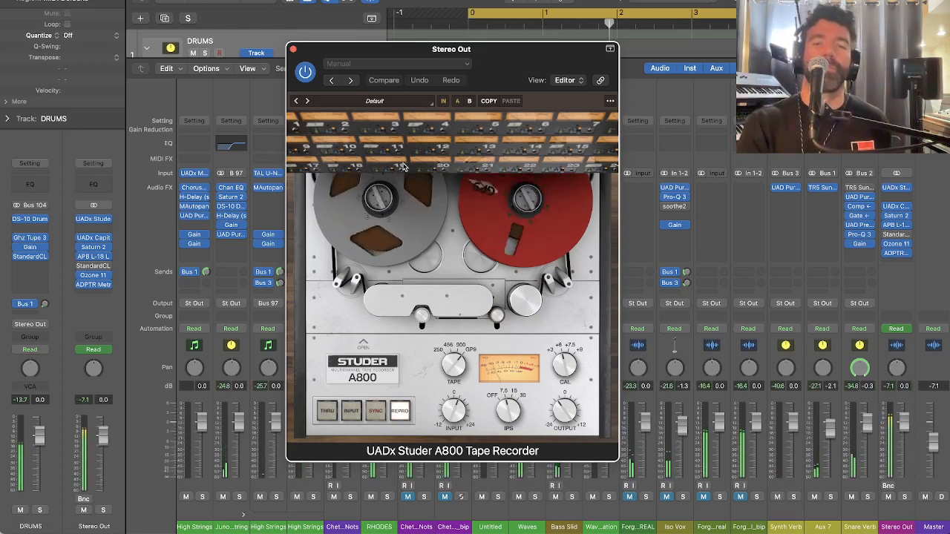
# Examine the Stereo Out's UADx Capitol Mastering Compressor and its saturator Shape control with playback, and close the plugin
pyautogui.click(895, 207)
pyautogui.moveTo(564, 94); pyautogui.dragTo(356, 25)
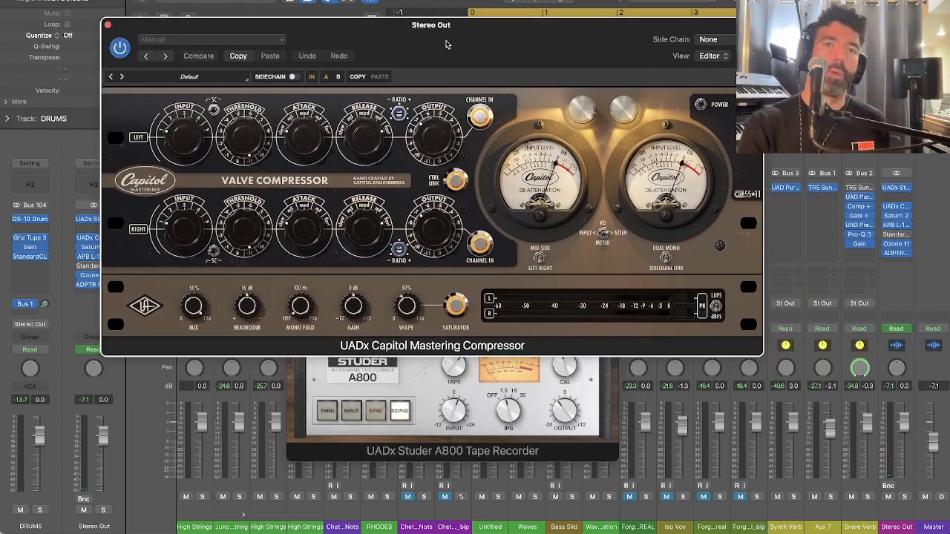
pyautogui.moveTo(447, 43); pyautogui.dragTo(447, 36)
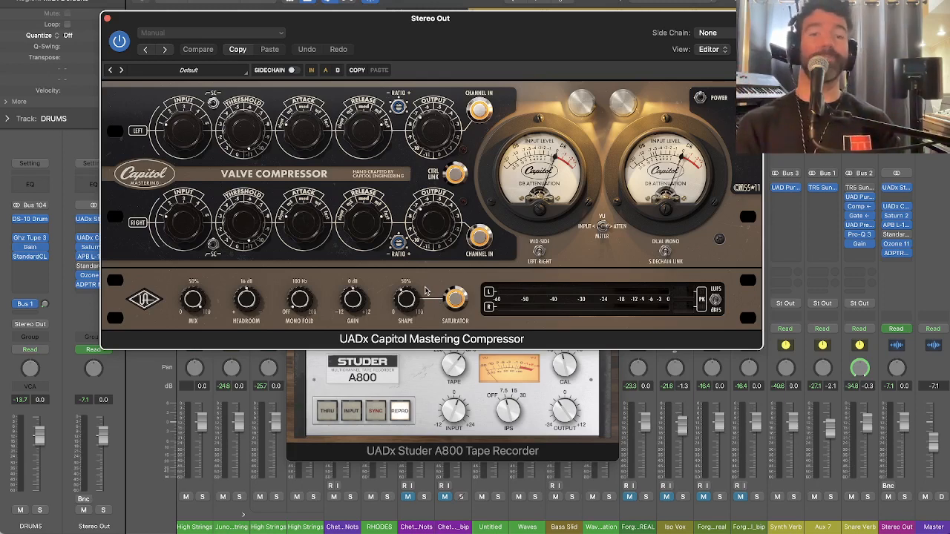
pyautogui.press('space')
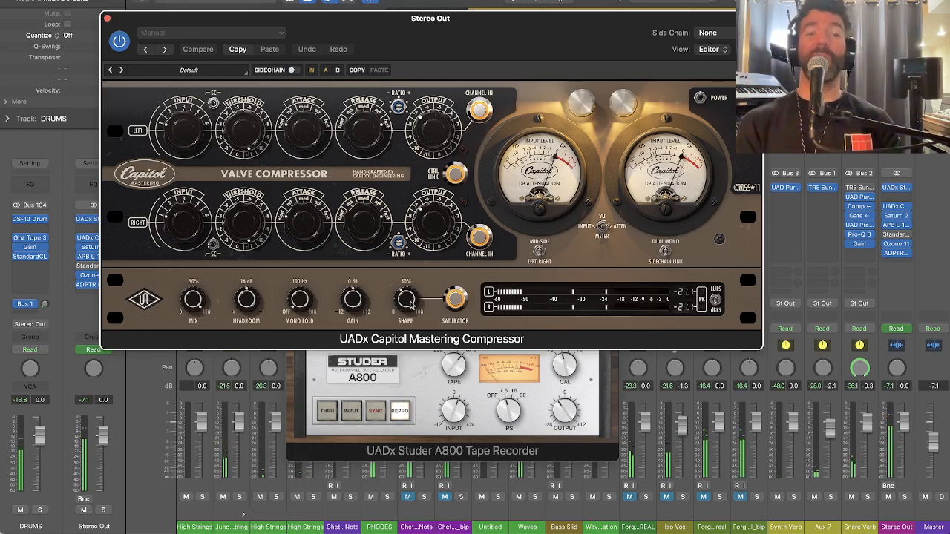
pyautogui.press('space')
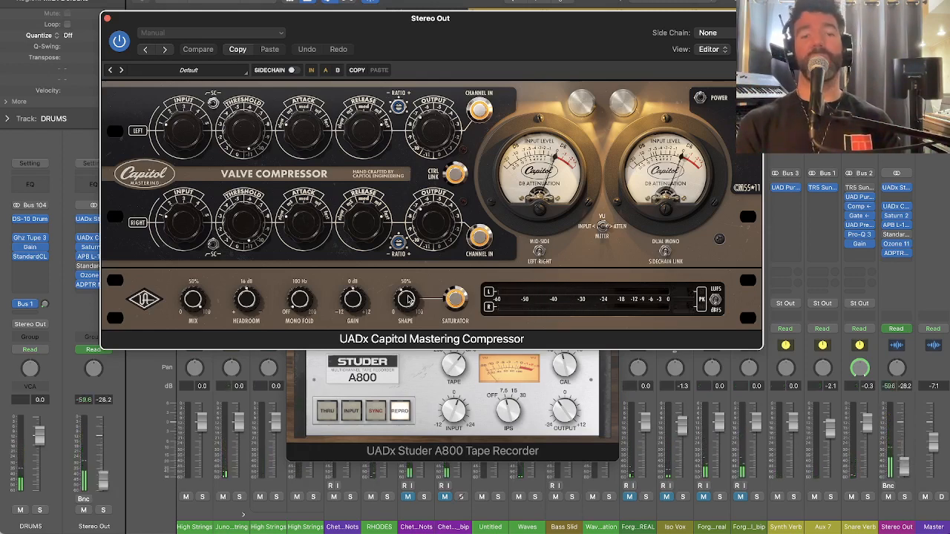
pyautogui.moveTo(408, 297)
pyautogui.mouseDown()
pyautogui.moveTo(410, 273)
pyautogui.moveTo(406, 294)
pyautogui.mouseUp()
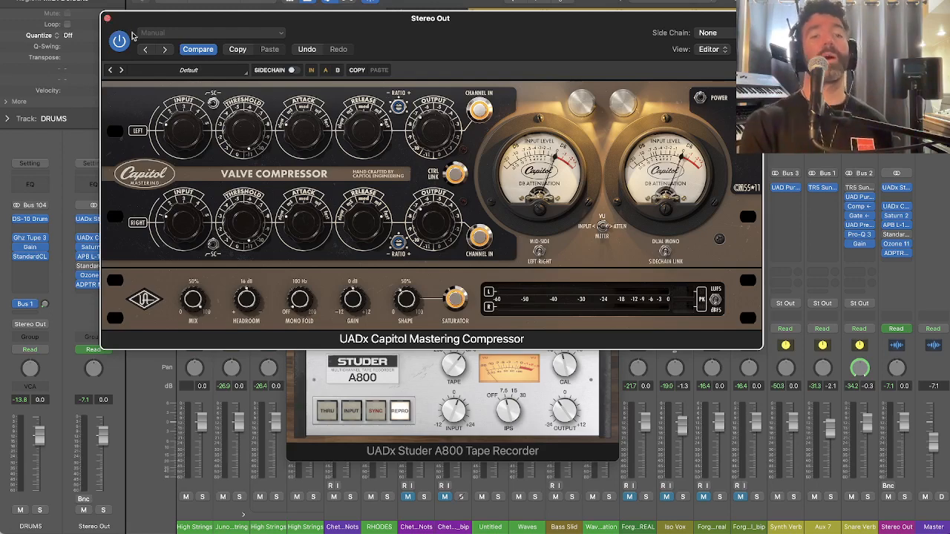
pyautogui.click(107, 19)
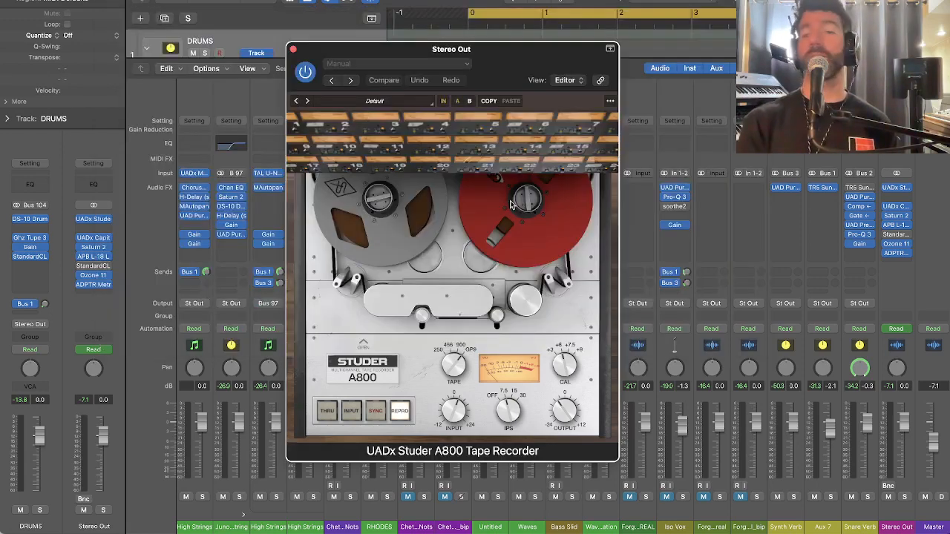
# Open the Stereo Out's Saturn 2 and compare the mix with the saturation bypassed and enabled during playback
pyautogui.moveTo(898, 217)
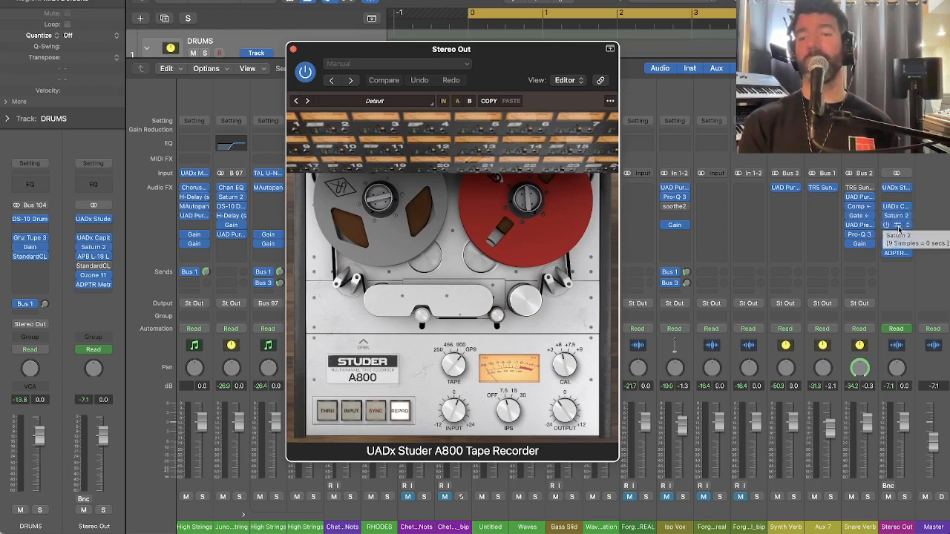
pyautogui.click(898, 226)
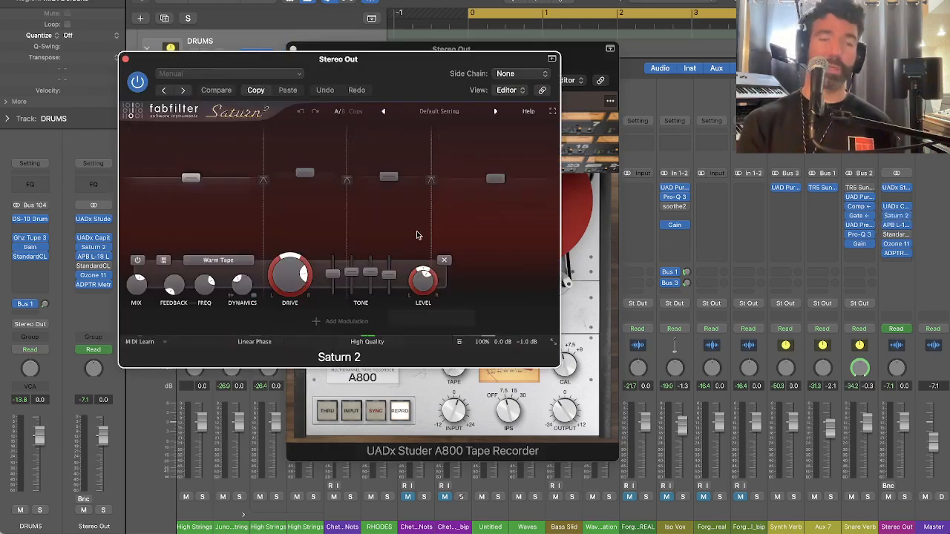
pyautogui.moveTo(327, 63); pyautogui.dragTo(426, 71)
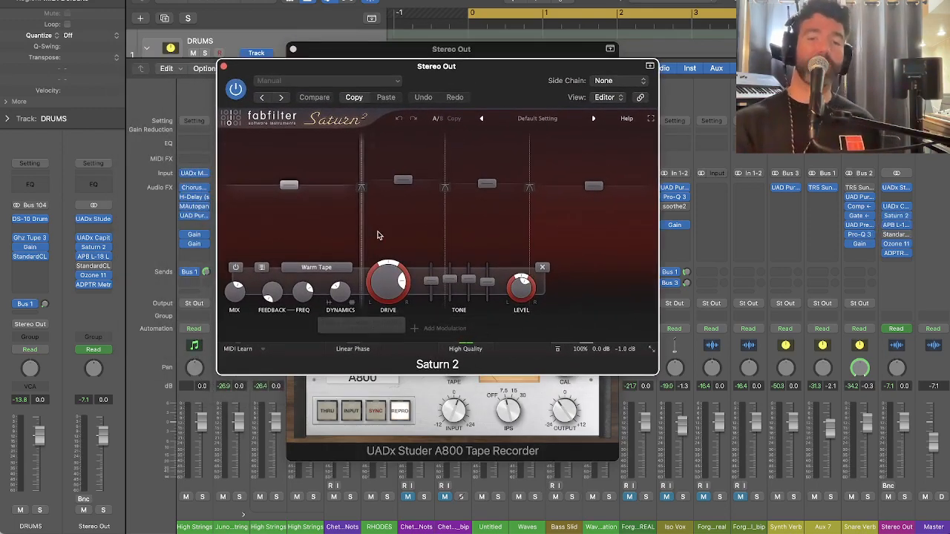
pyautogui.press('space')
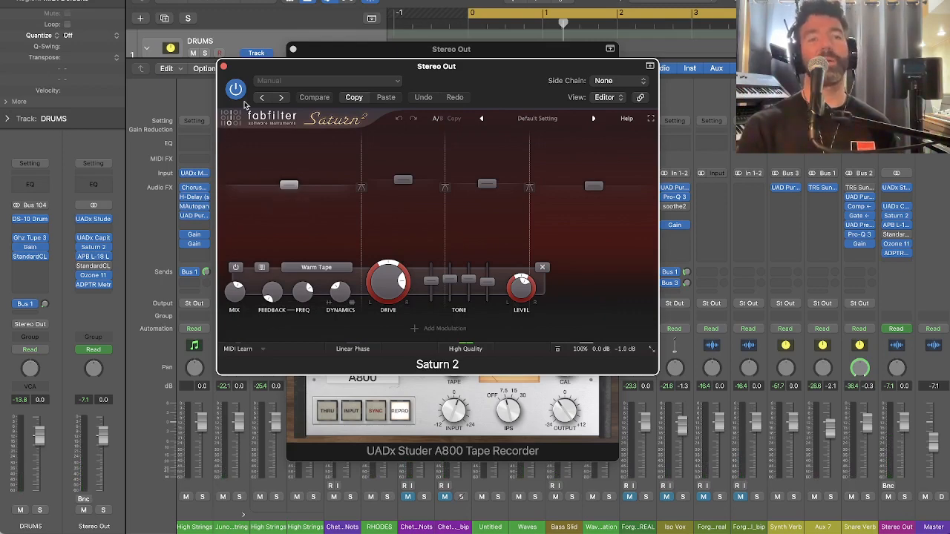
pyautogui.click(235, 89)
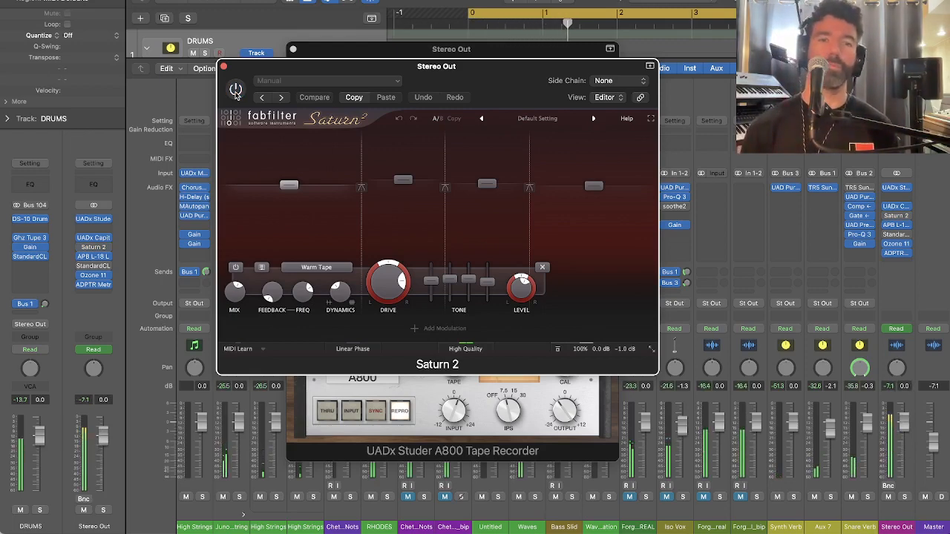
pyautogui.click(235, 90)
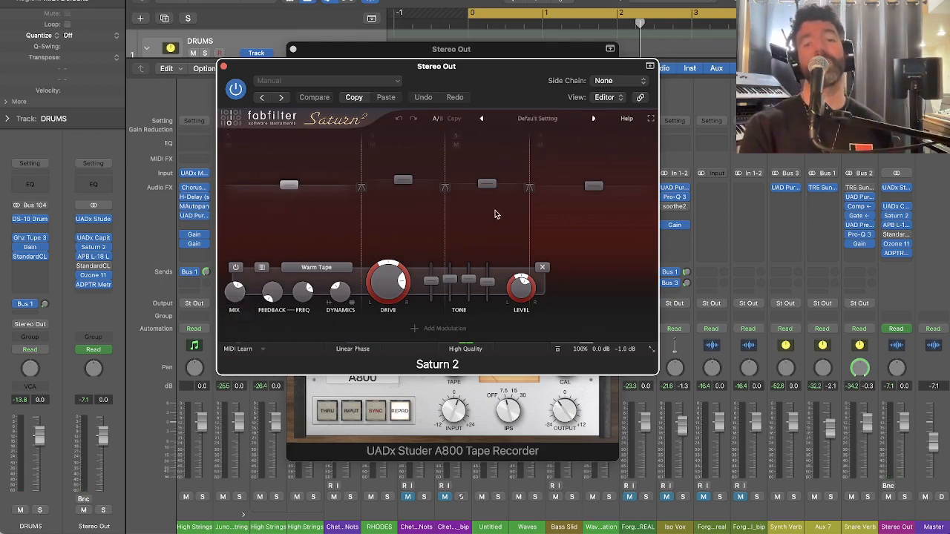
# Examine Saturn 2's Dynamics, Drive, Mix and Tone settings on bands 1 and 2, and close Saturn 2 and the Studer A800
pyautogui.moveTo(604, 342)
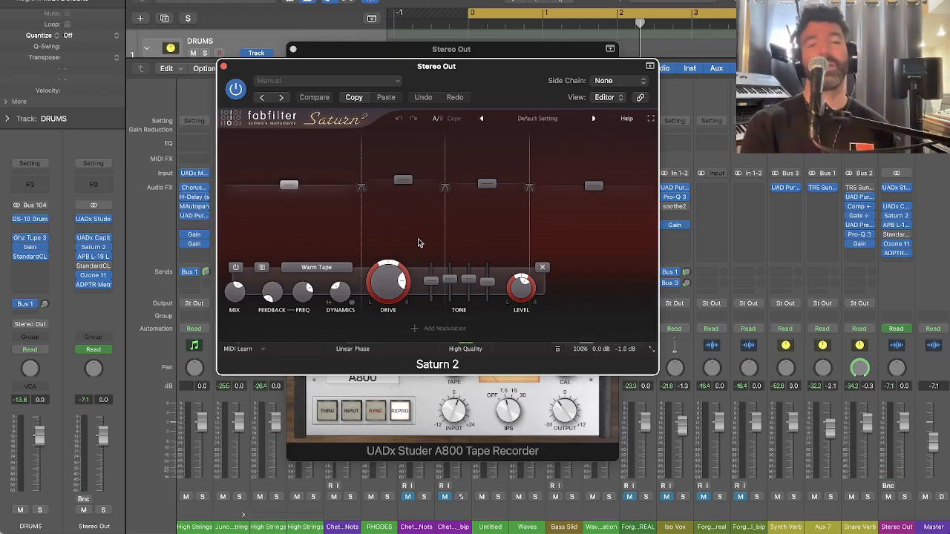
pyautogui.moveTo(462, 74); pyautogui.dragTo(463, 72)
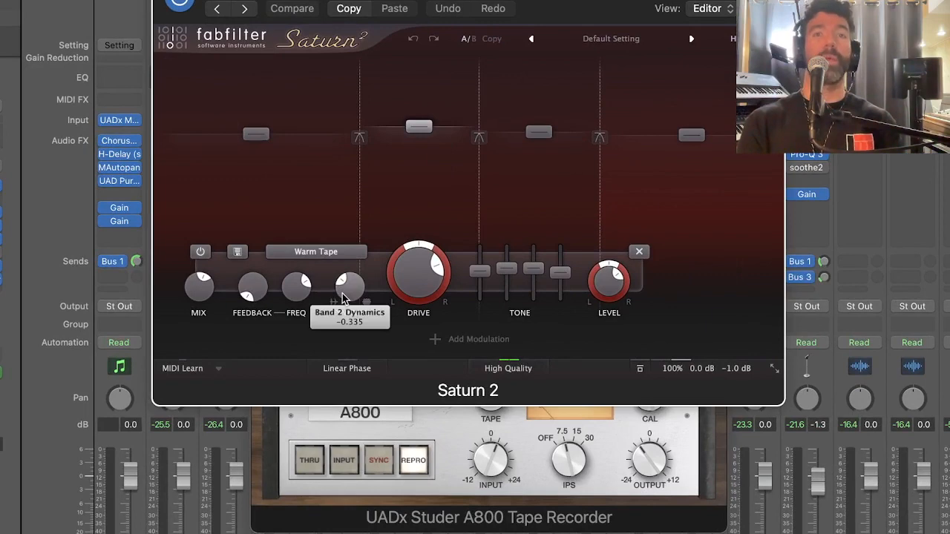
pyautogui.moveTo(352, 288)
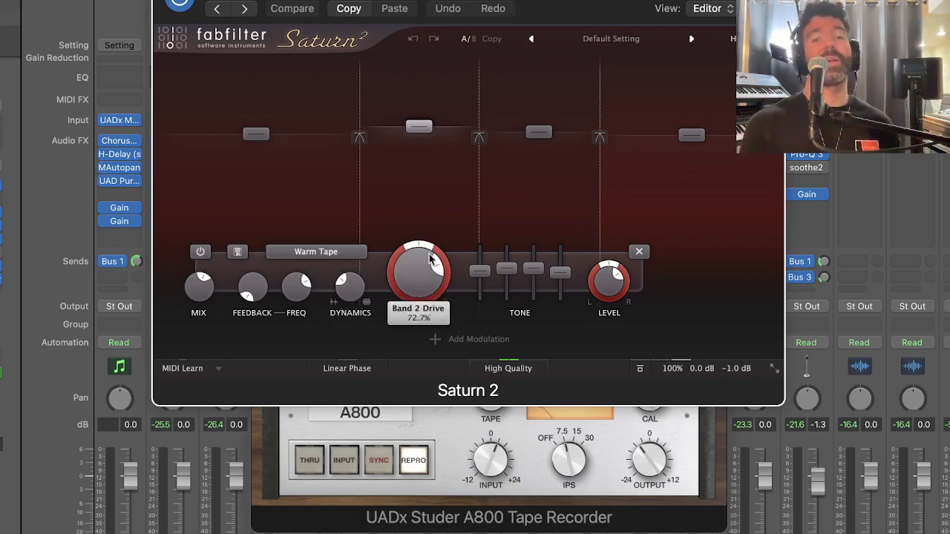
pyautogui.moveTo(431, 257)
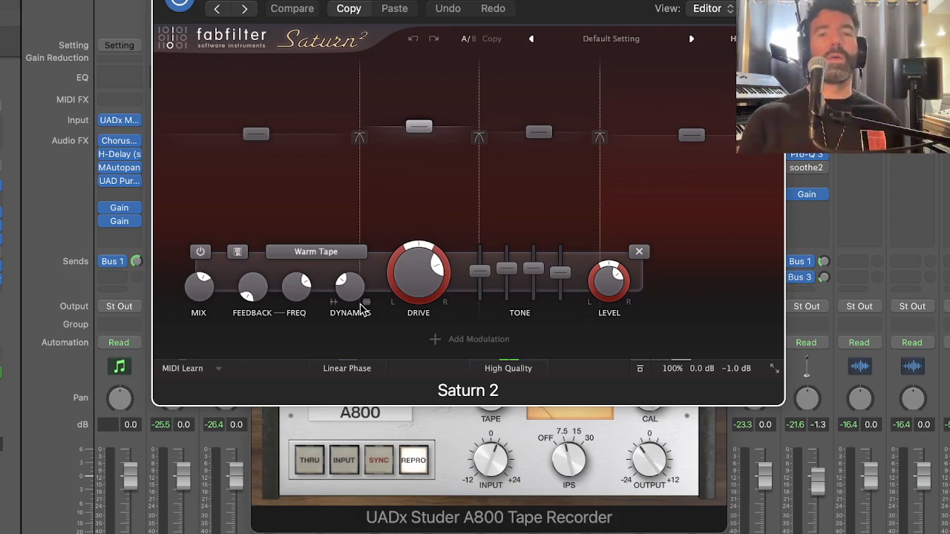
pyautogui.moveTo(199, 294)
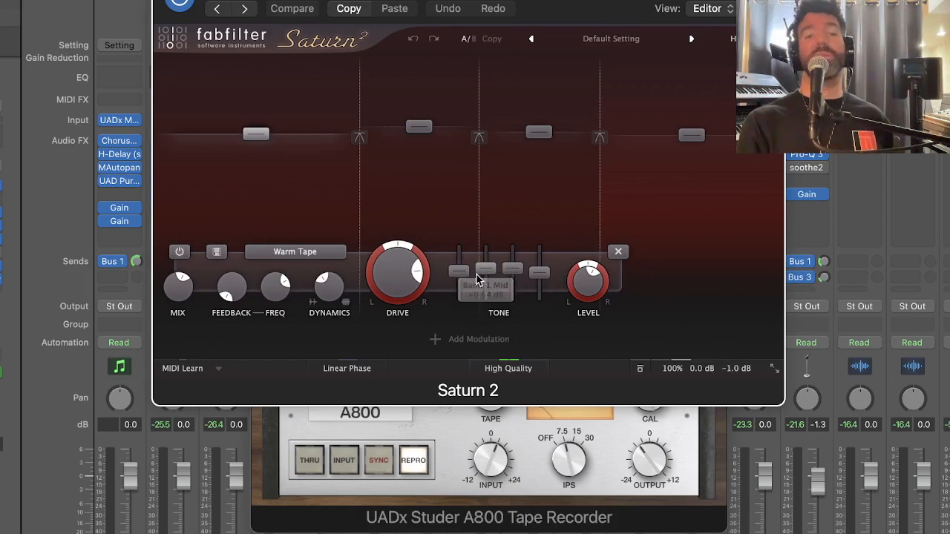
pyautogui.moveTo(396, 266)
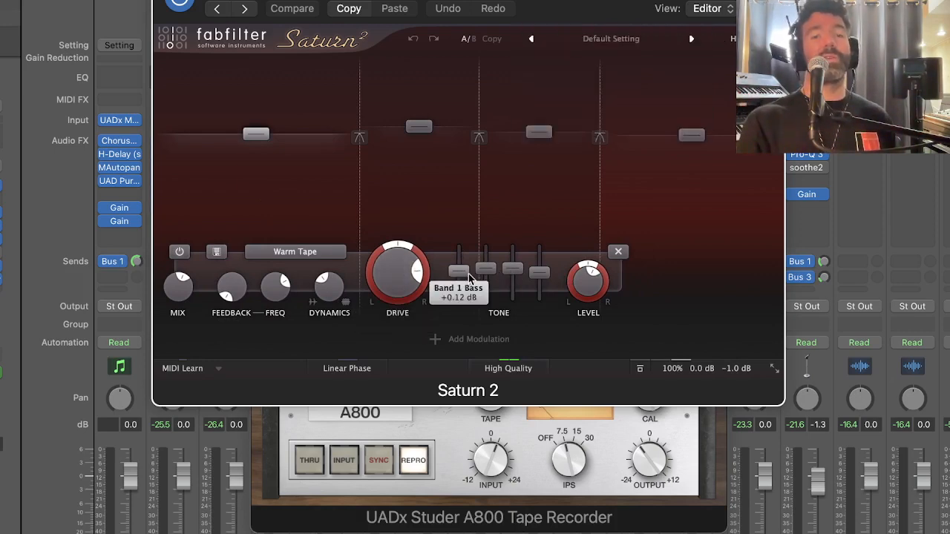
pyautogui.moveTo(468, 276)
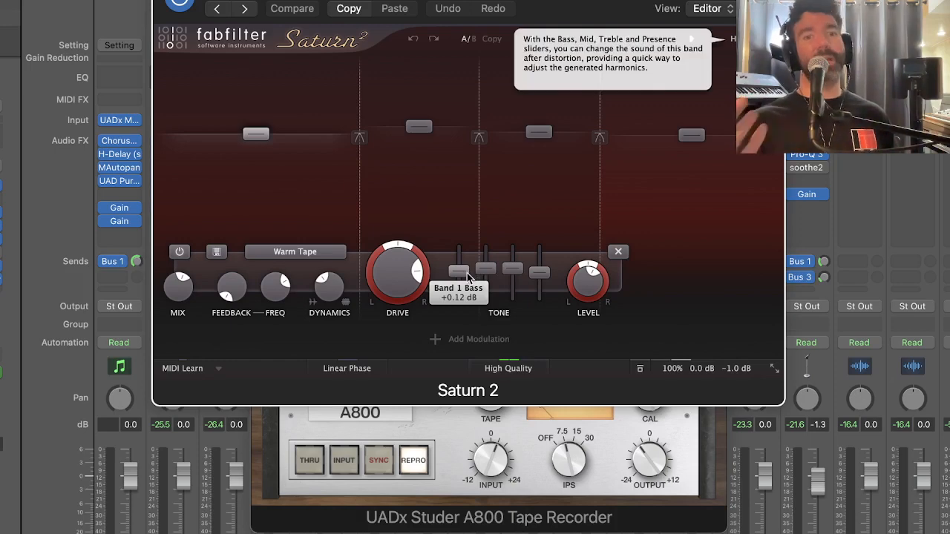
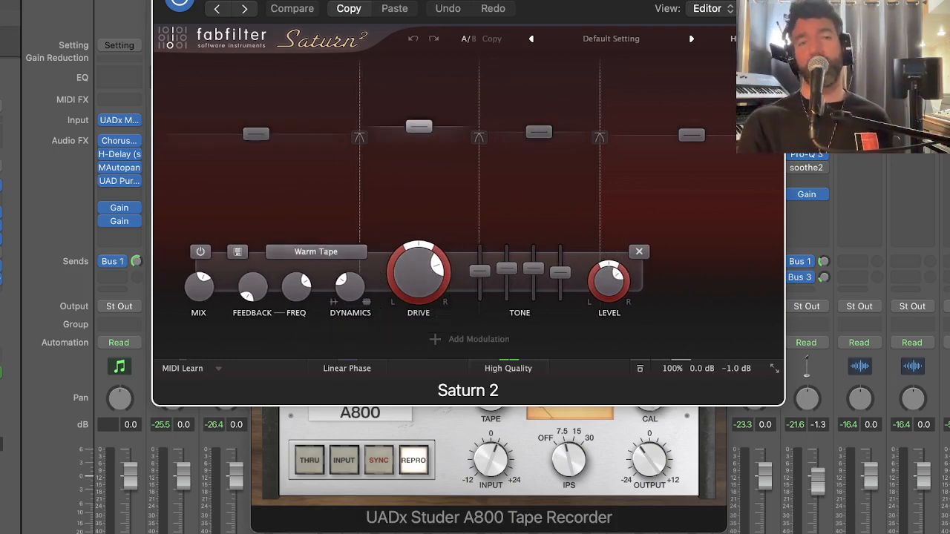
pyautogui.moveTo(520, 0)
pyautogui.mouseDown()
pyautogui.moveTo(522, 10)
pyautogui.moveTo(529, 1)
pyautogui.mouseUp()
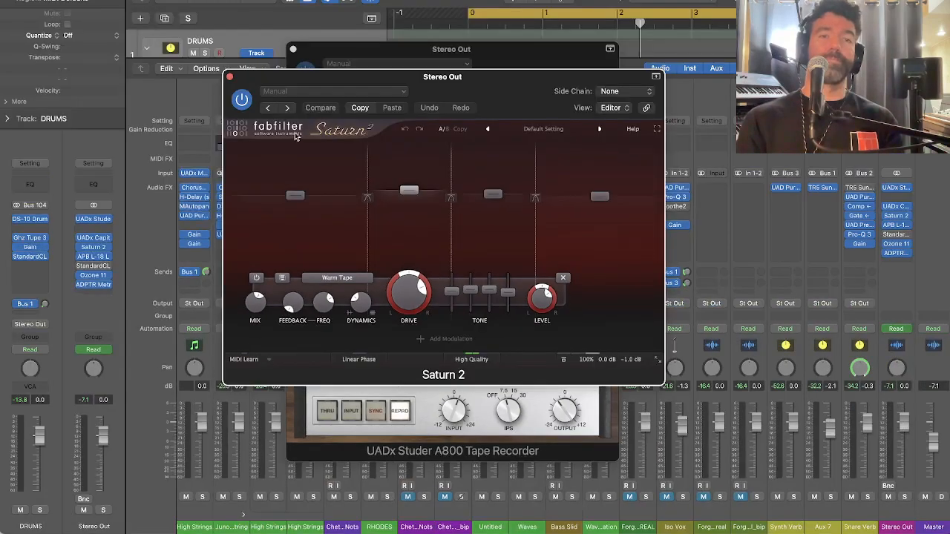
pyautogui.click(230, 77)
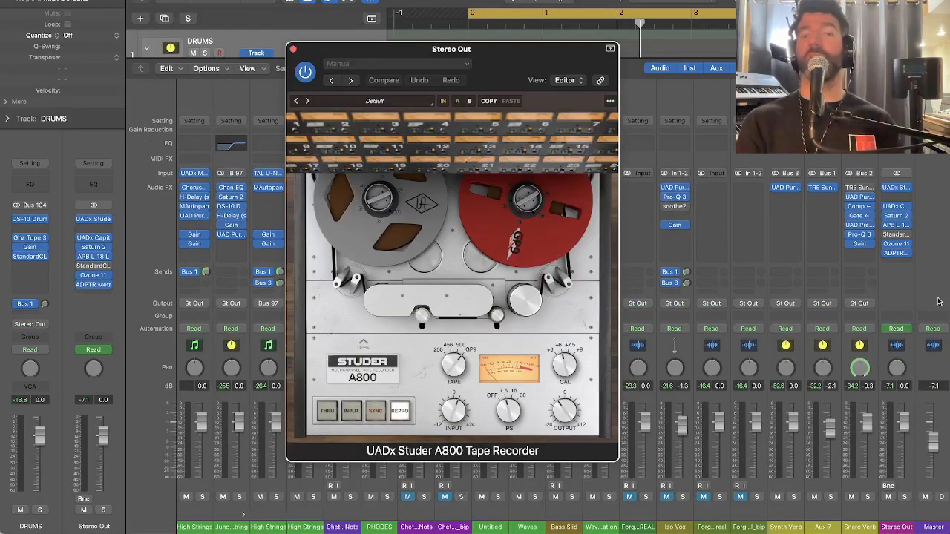
pyautogui.click(293, 49)
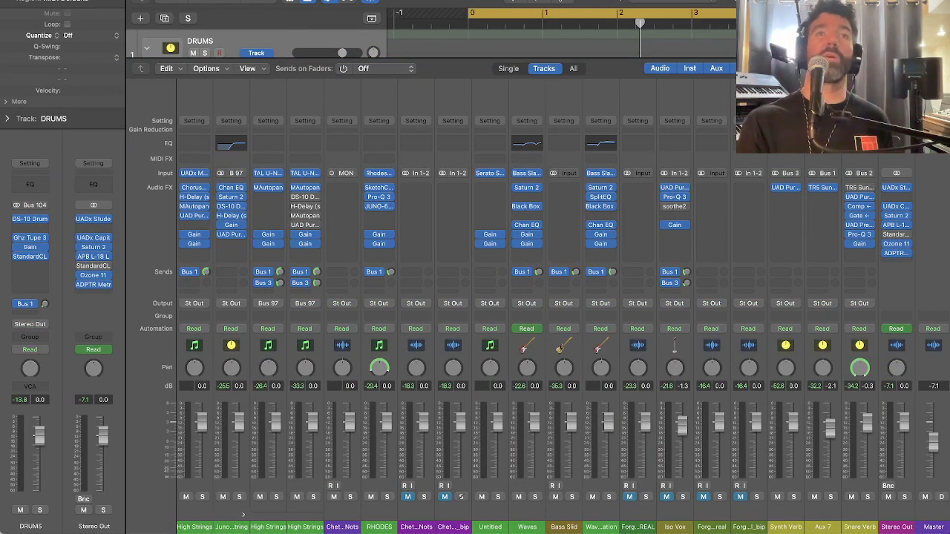
# Open the Stereo Out's APB L-18 Limiter, examine its controls and close the plugin
pyautogui.click(896, 225)
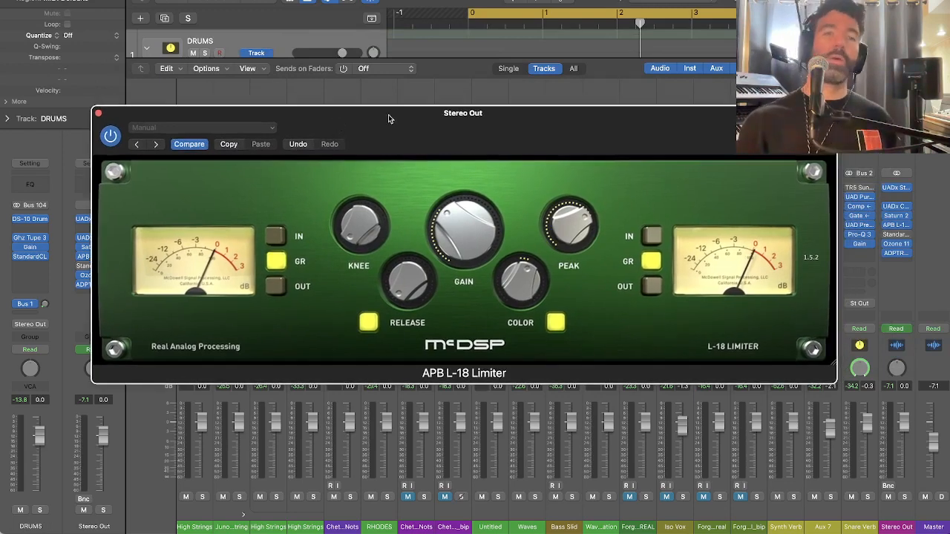
pyautogui.moveTo(388, 115); pyautogui.dragTo(381, 142)
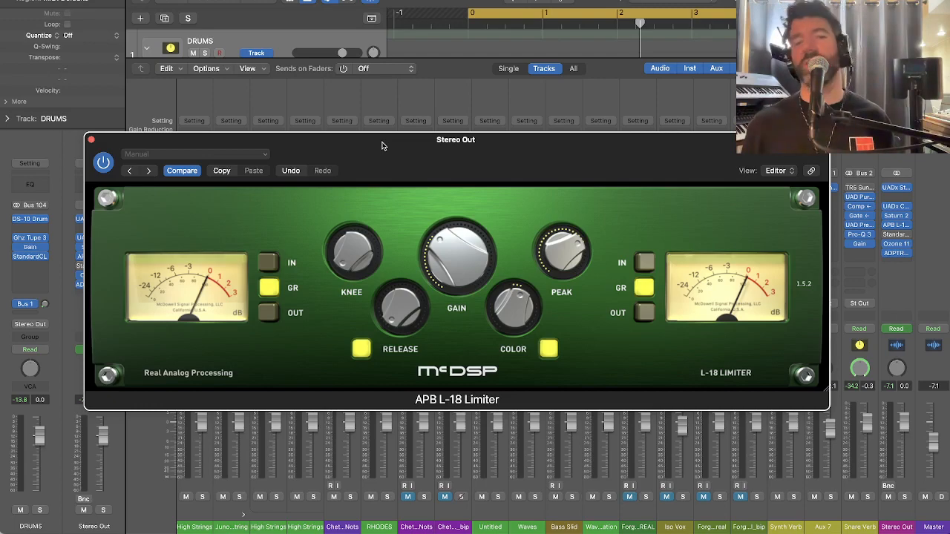
pyautogui.moveTo(383, 147); pyautogui.dragTo(394, 178)
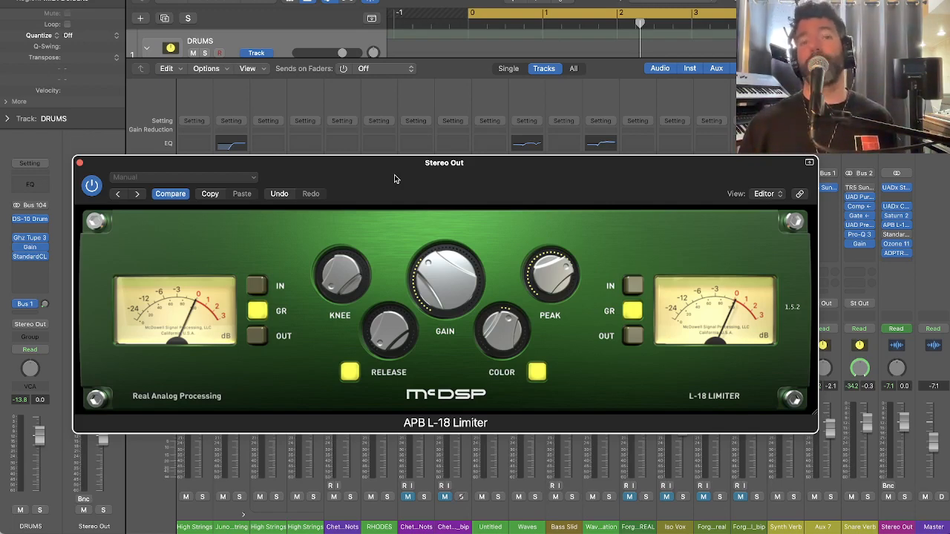
pyautogui.moveTo(394, 174); pyautogui.dragTo(397, 135)
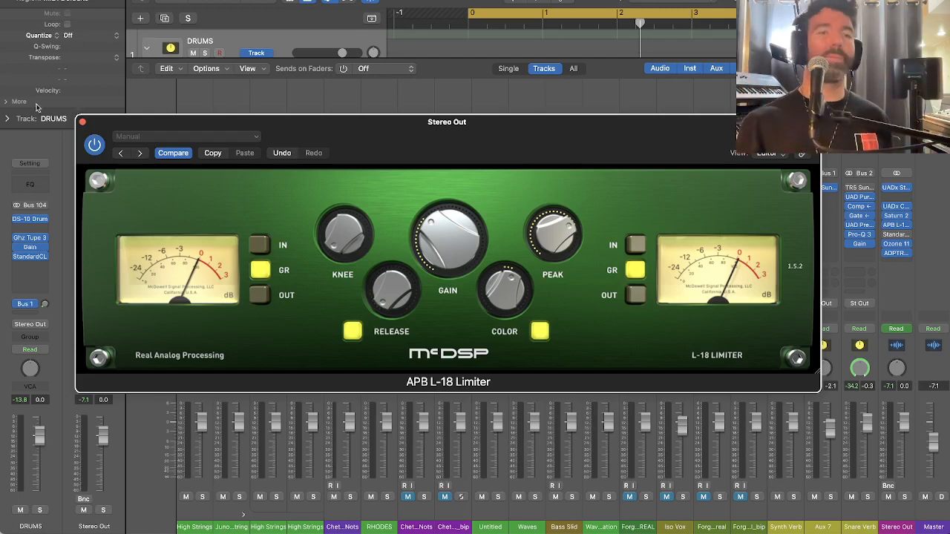
pyautogui.click(82, 122)
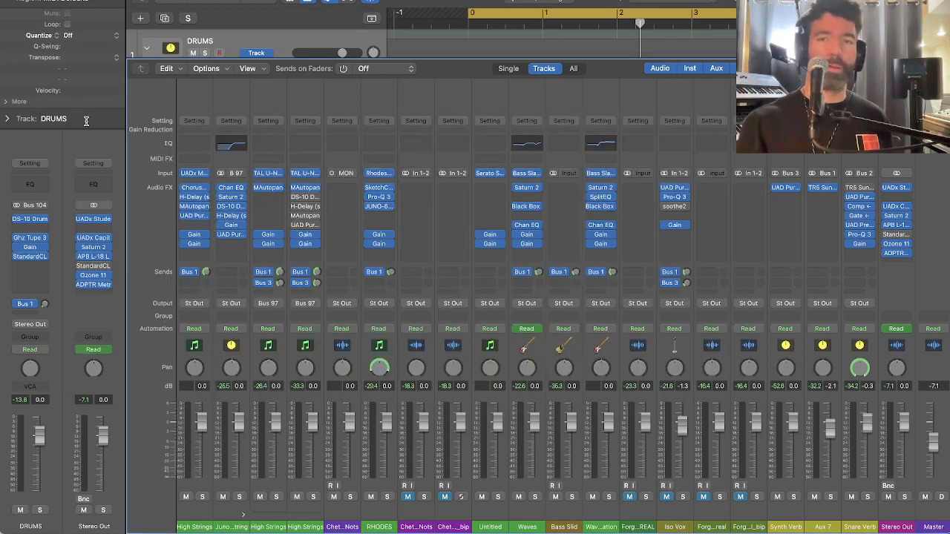
# Open the Stereo Out's Ozone 11 and examine its Equalizer 1 curve while playing the mix
pyautogui.click(897, 244)
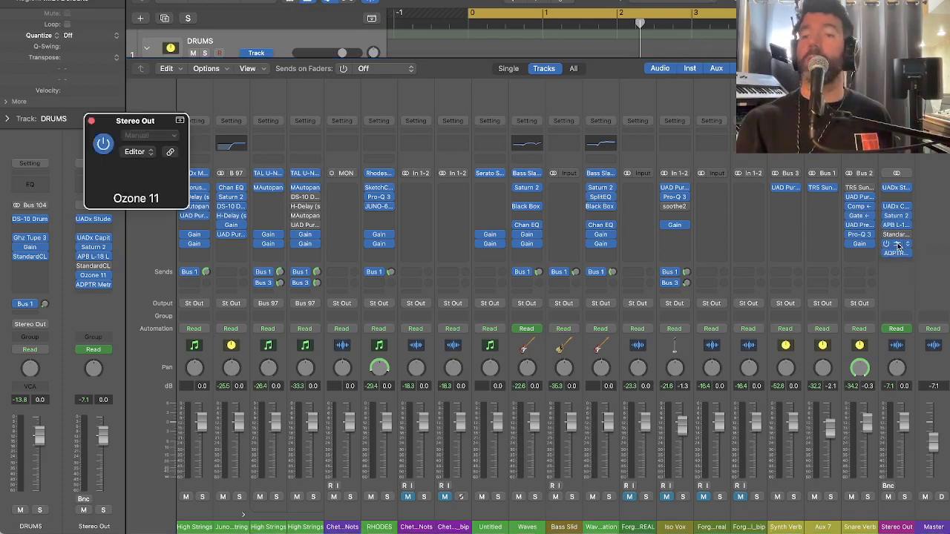
pyautogui.moveTo(546, 151); pyautogui.dragTo(570, 134)
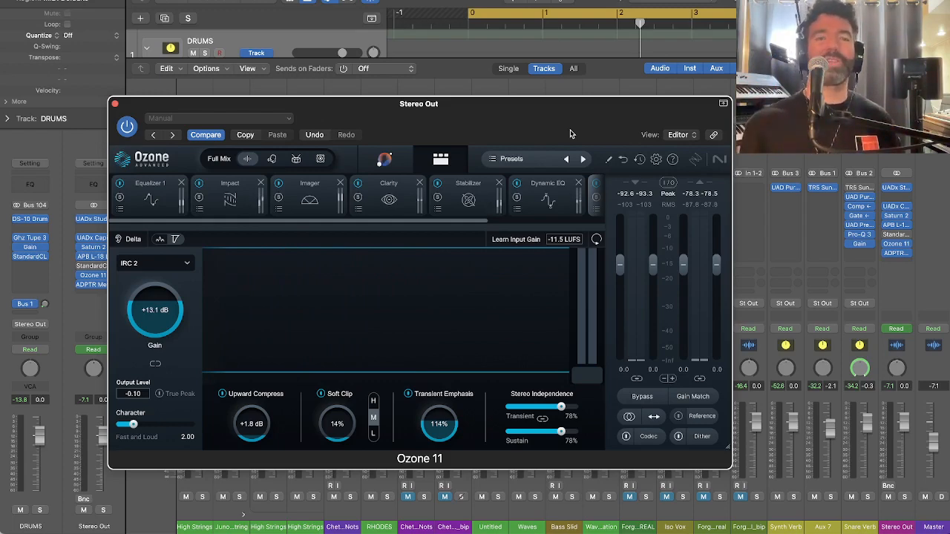
pyautogui.moveTo(525, 125); pyautogui.dragTo(515, 124)
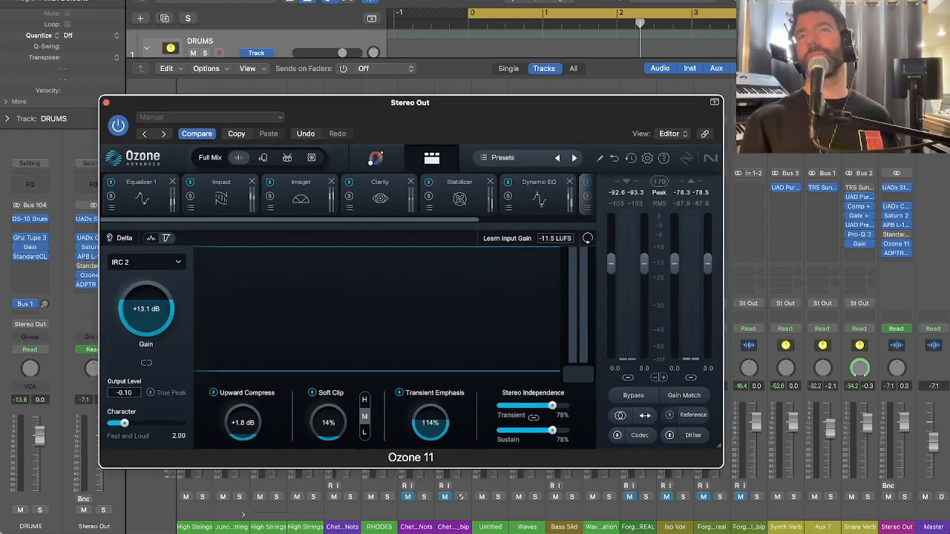
pyautogui.click(155, 182)
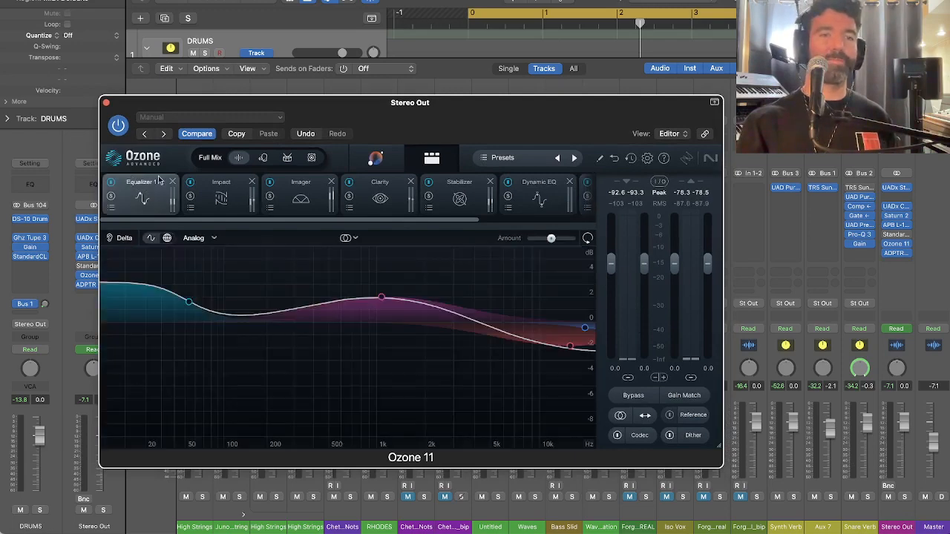
pyautogui.press('space')
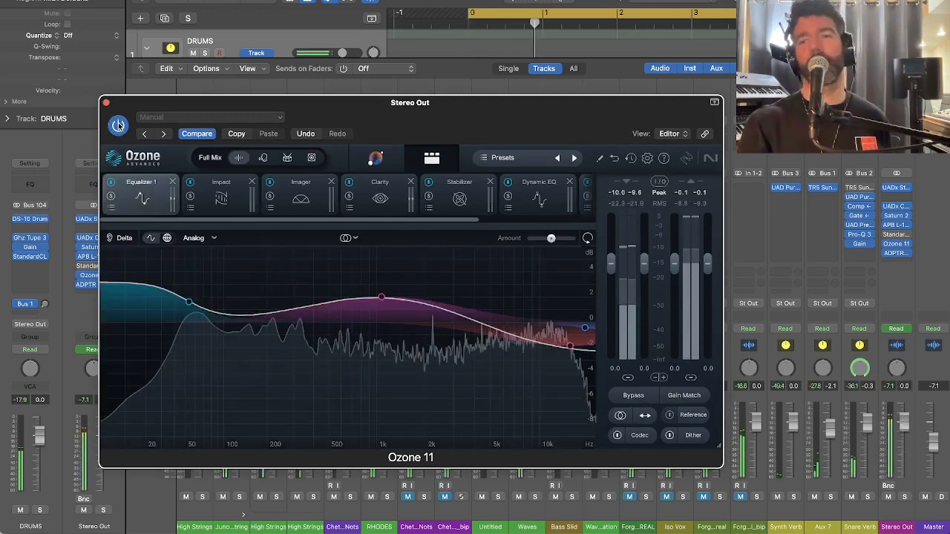
# Reopen the APB L-18 Limiter over Ozone 11 and compare the playing mix with the limiter bypassed and enabled
pyautogui.click(896, 225)
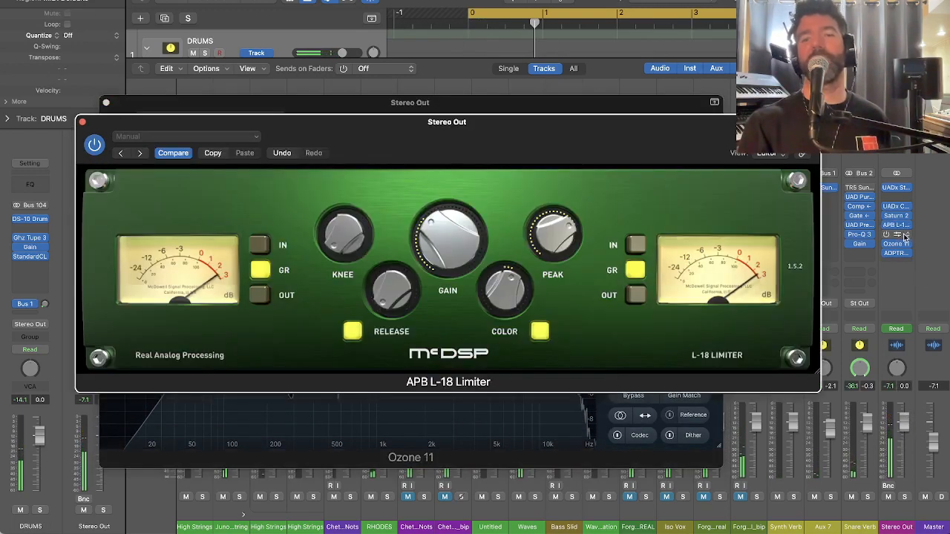
pyautogui.moveTo(307, 147); pyautogui.dragTo(250, 90)
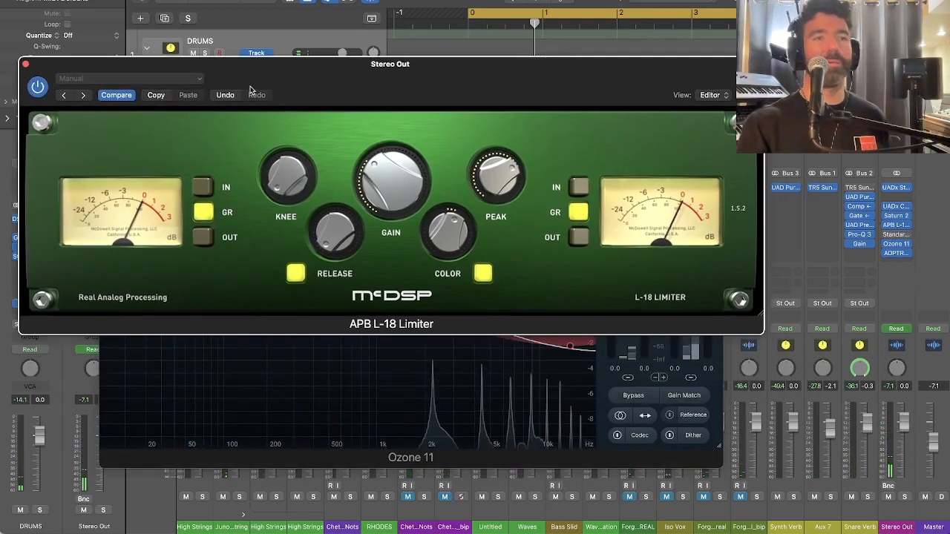
pyautogui.click(38, 88)
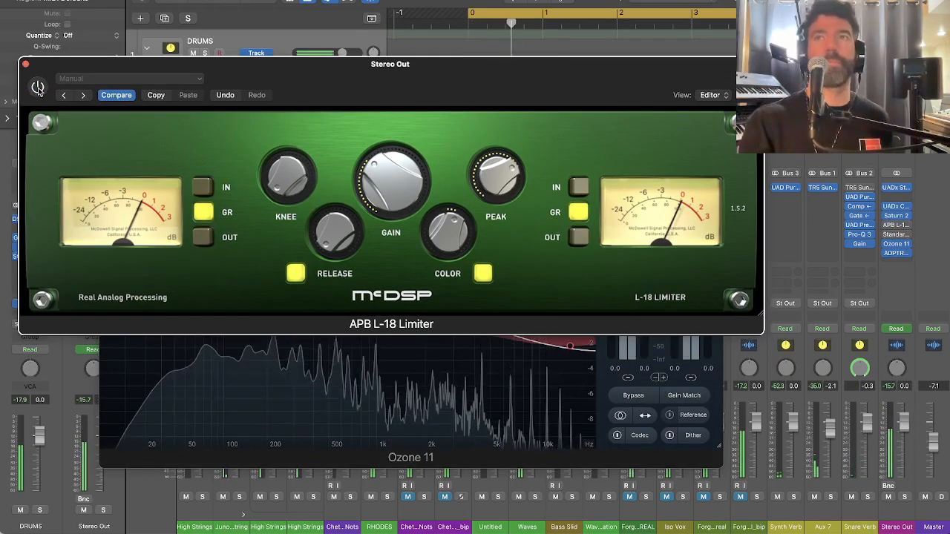
pyautogui.click(38, 87)
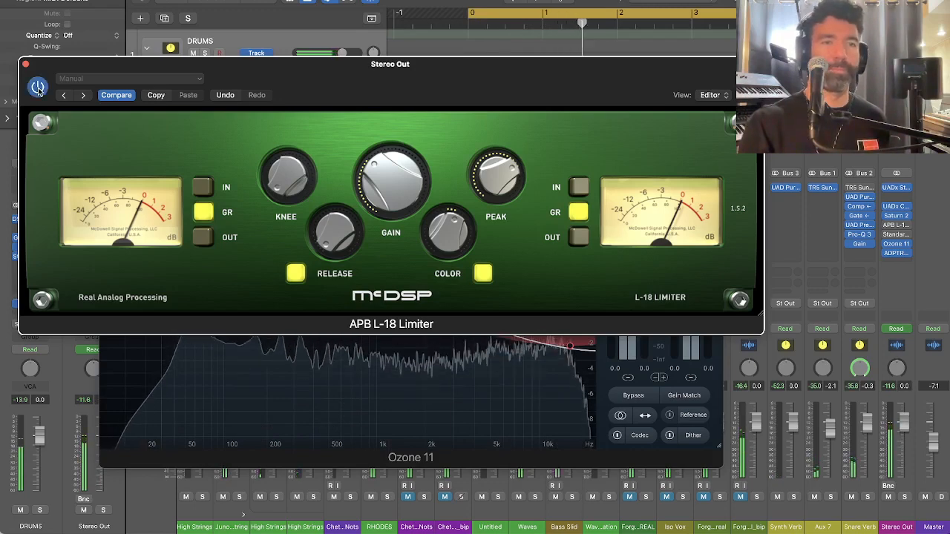
# Examine the L-18 Limiter's Knee and Peak settings and its gain reduction meters while listening to the mix
pyautogui.moveTo(274, 174)
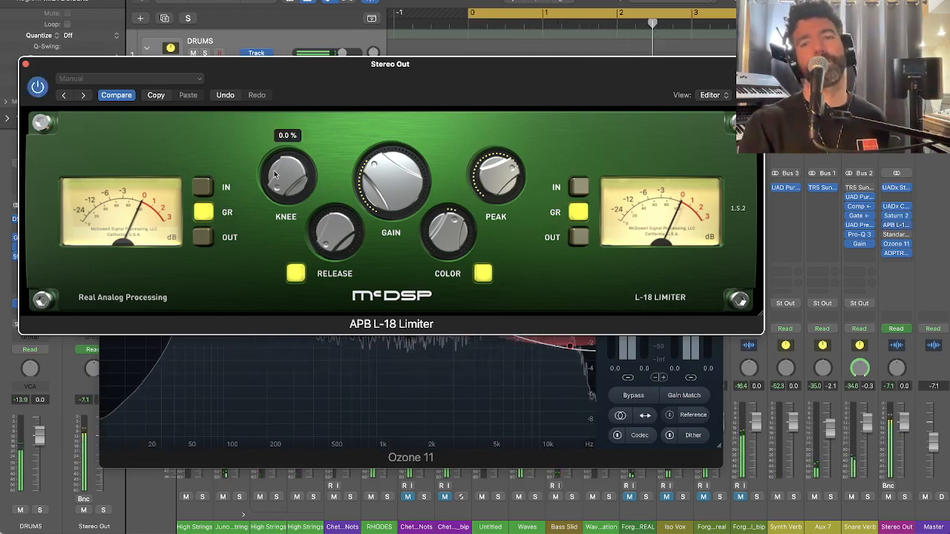
pyautogui.moveTo(478, 170)
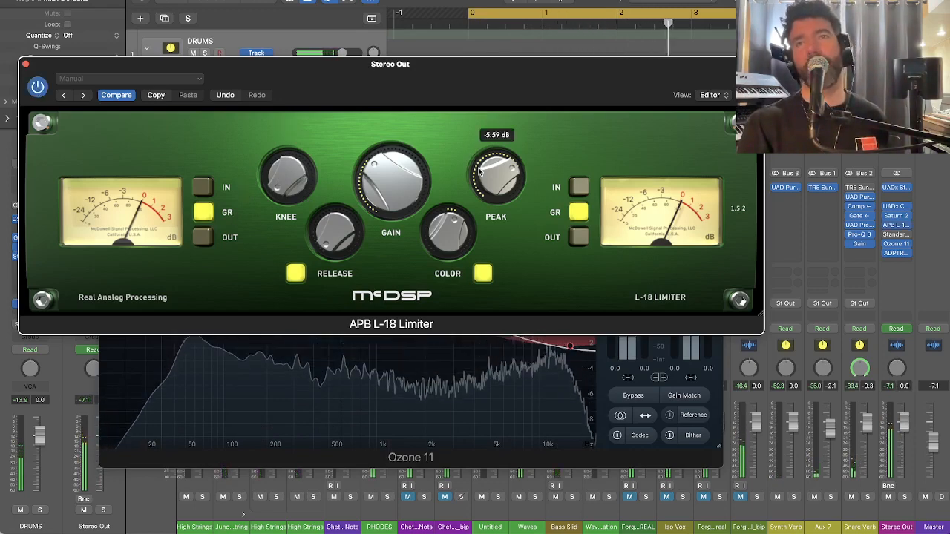
pyautogui.moveTo(413, 90); pyautogui.dragTo(411, 98)
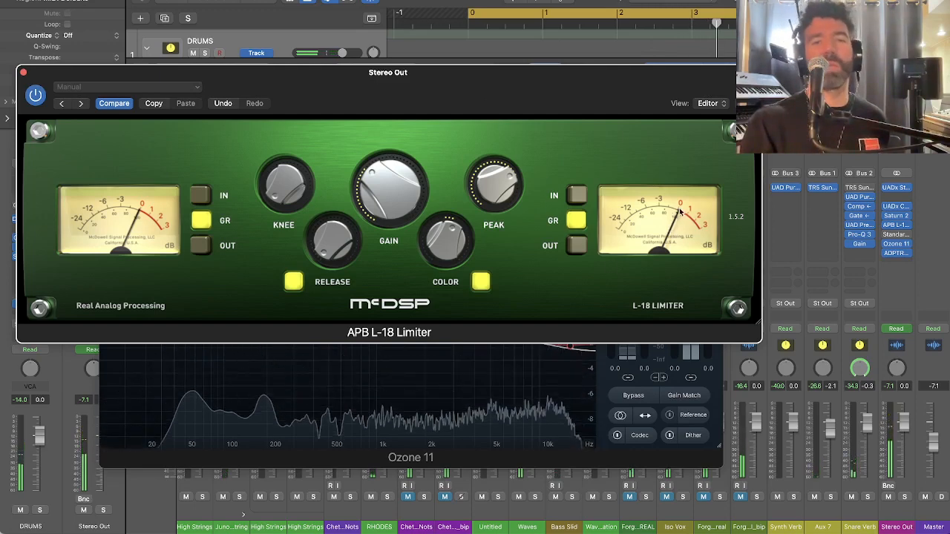
pyautogui.moveTo(171, 79); pyautogui.dragTo(228, 109)
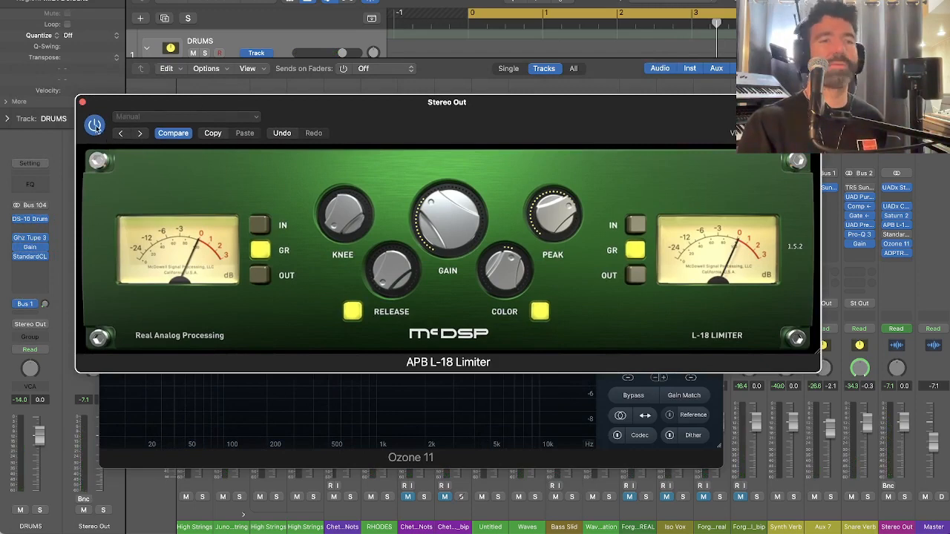
# Close the APB L-18 Limiter and turn on Gain Match in Ozone 11 while playing the mix
pyautogui.click(82, 103)
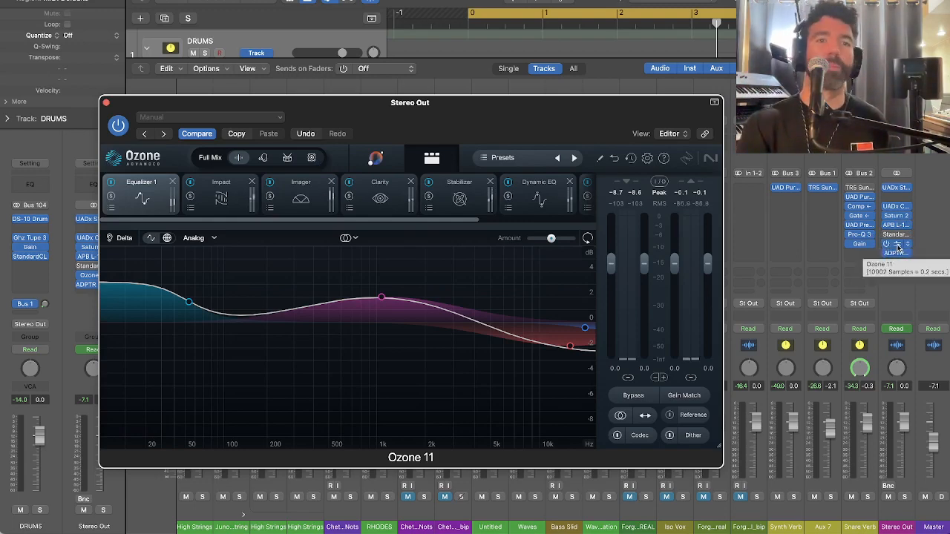
pyautogui.moveTo(522, 116); pyautogui.dragTo(505, 89)
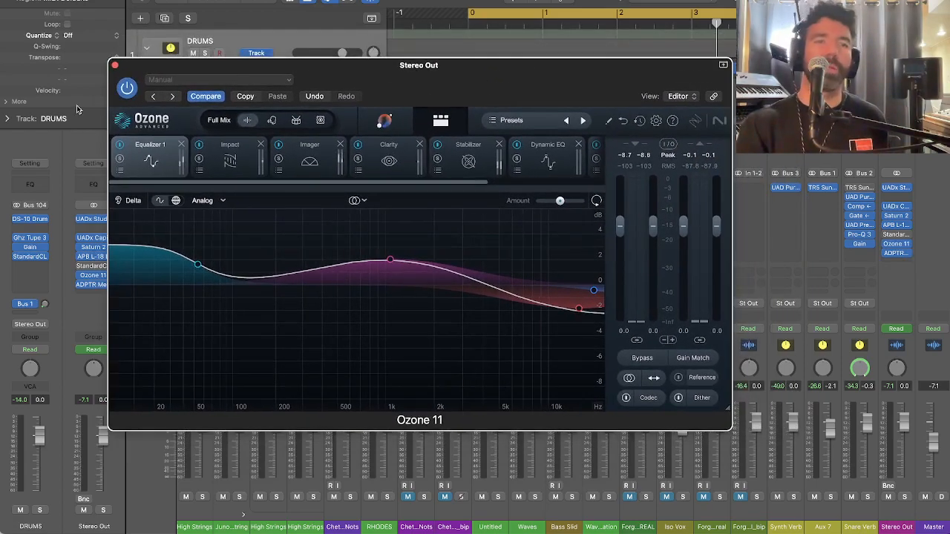
pyautogui.press('space')
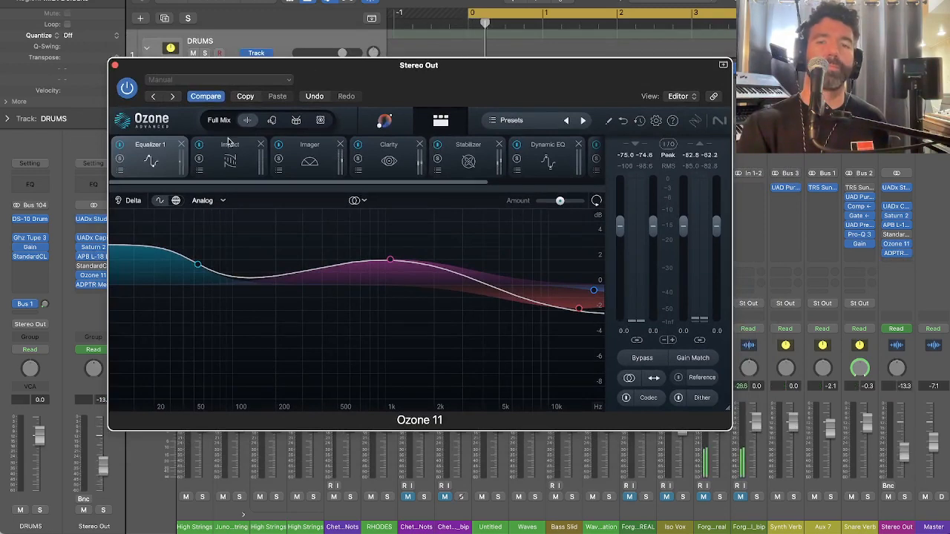
pyautogui.click(682, 362)
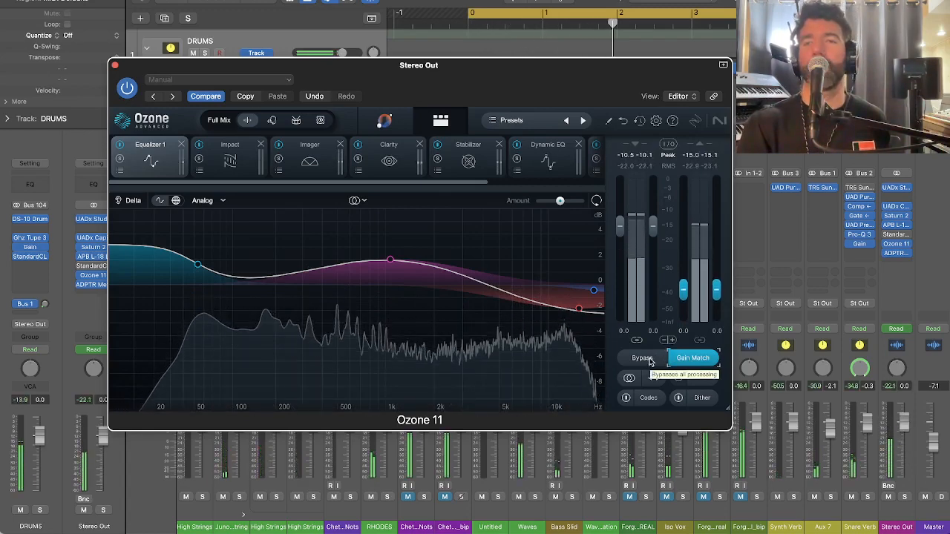
pyautogui.press('space')
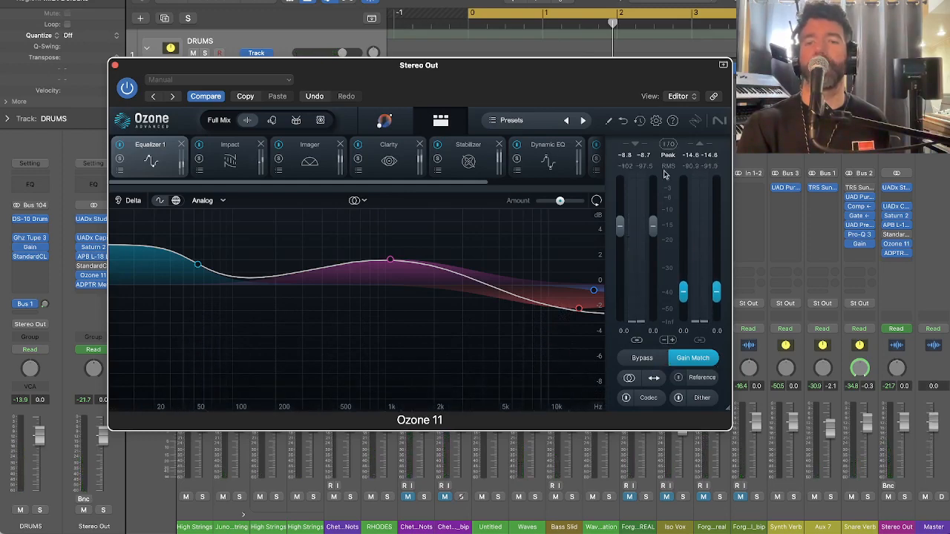
pyautogui.press('space')
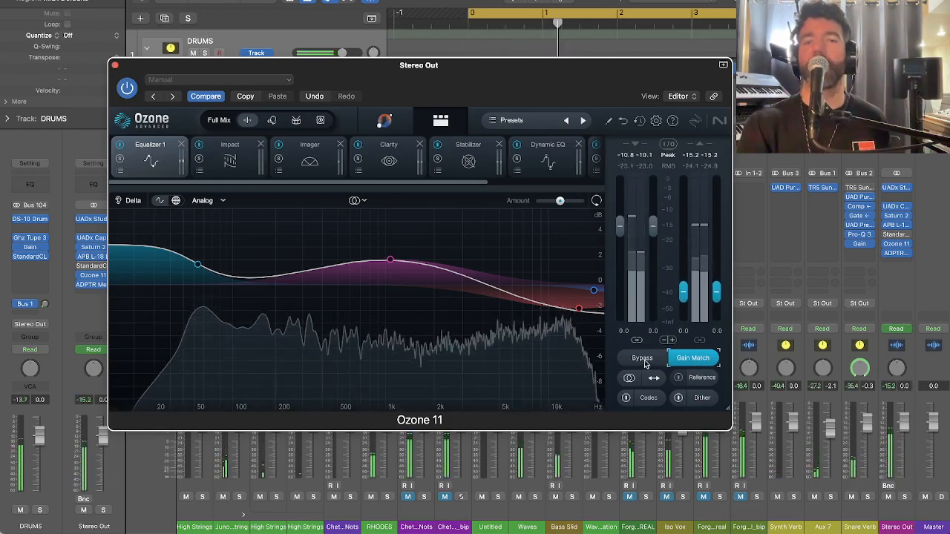
# Compare the gain-matched mix with Ozone 11 bypassed and active, and turn off Gain Match and Bypass
pyautogui.click(644, 359)
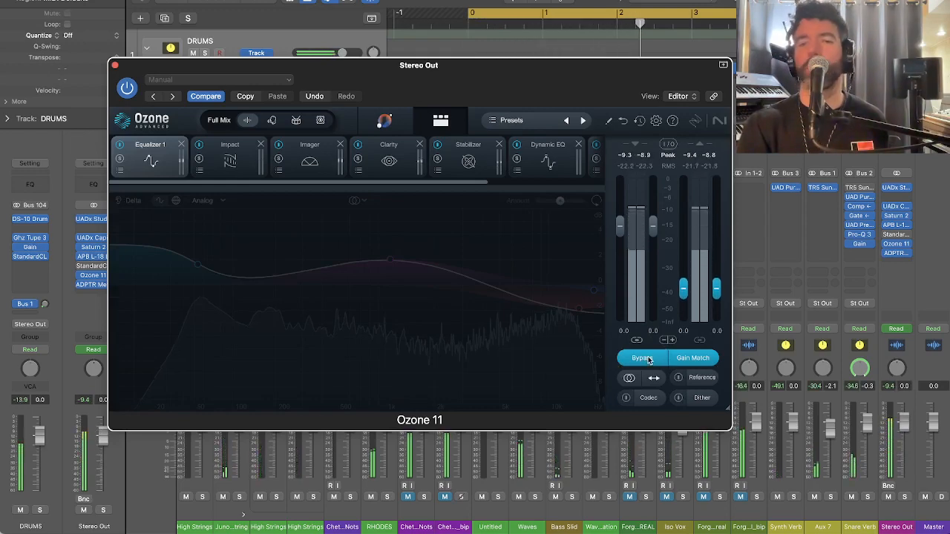
pyautogui.click(642, 358)
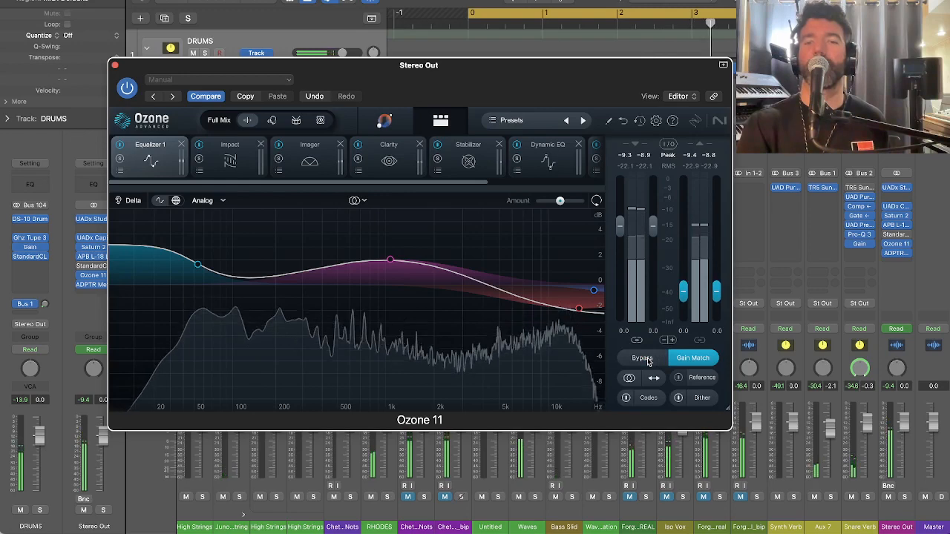
pyautogui.click(645, 358)
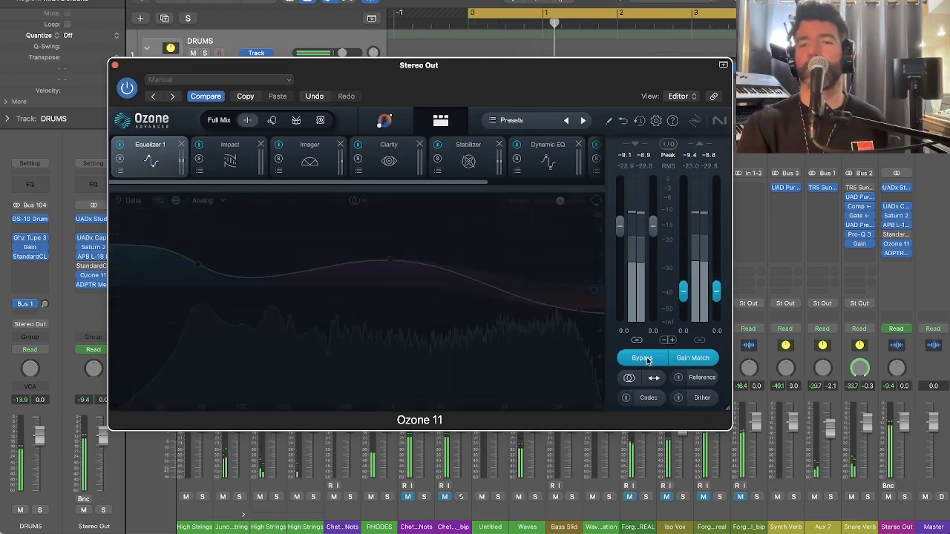
pyautogui.click(643, 358)
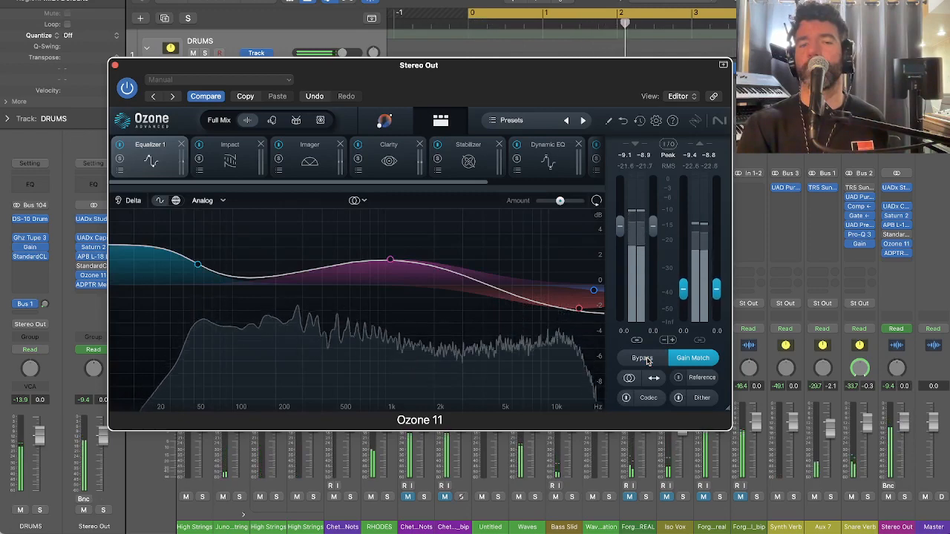
pyautogui.click(645, 358)
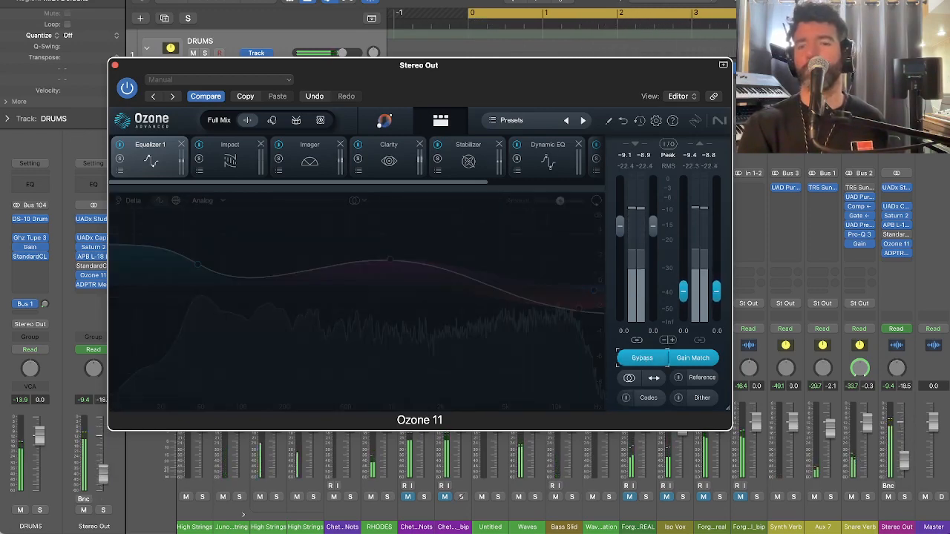
pyautogui.click(693, 358)
pyautogui.click(644, 359)
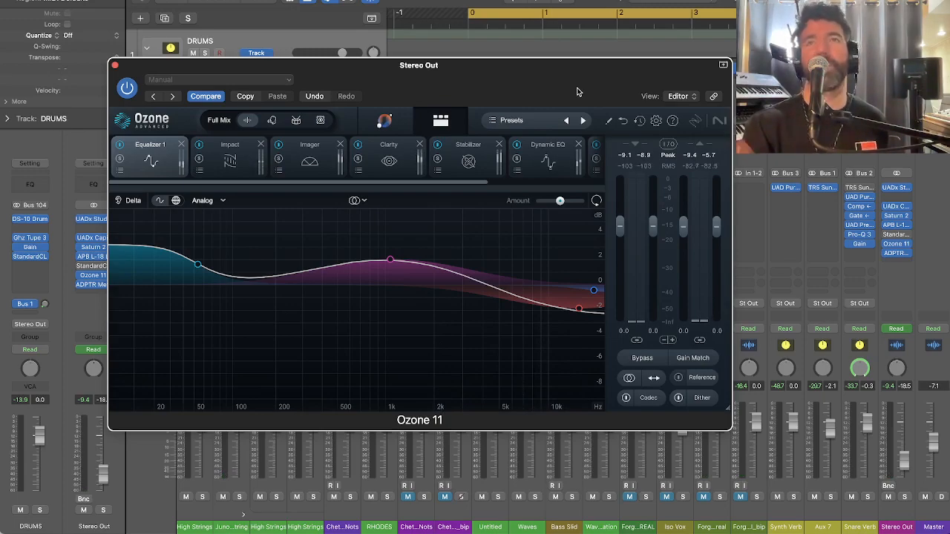
# Play the mix without Gain Match and examine the spectrum against Ozone 11's Equalizer 1 curve
pyautogui.moveTo(569, 88); pyautogui.dragTo(558, 117)
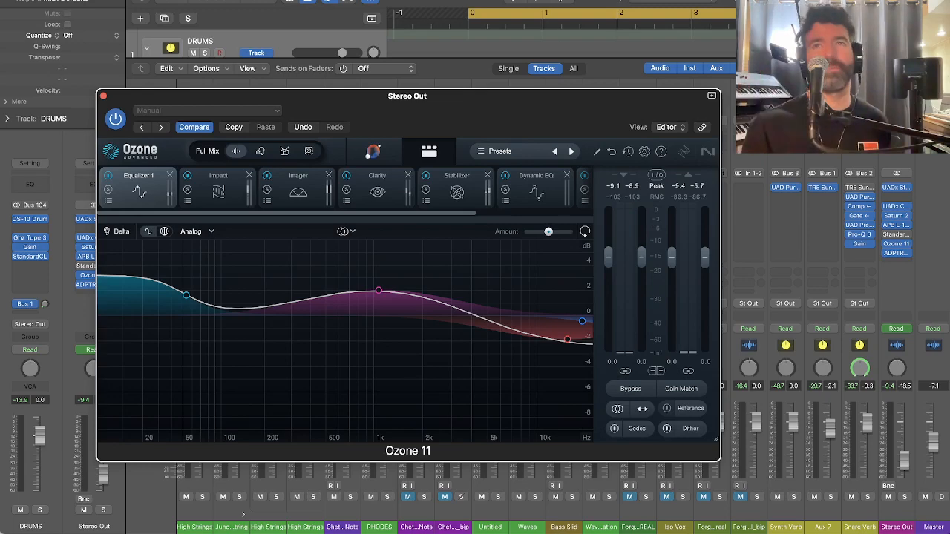
pyautogui.press('space')
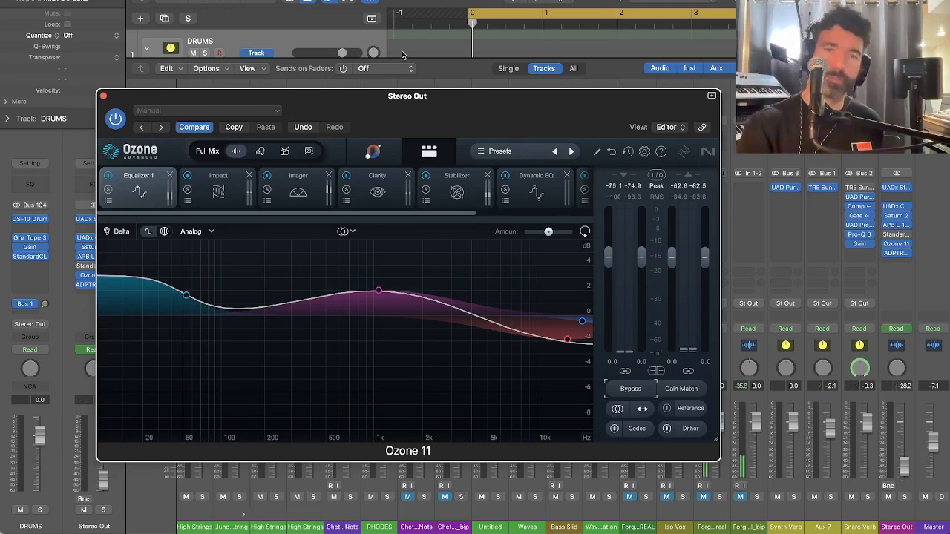
pyautogui.press('space')
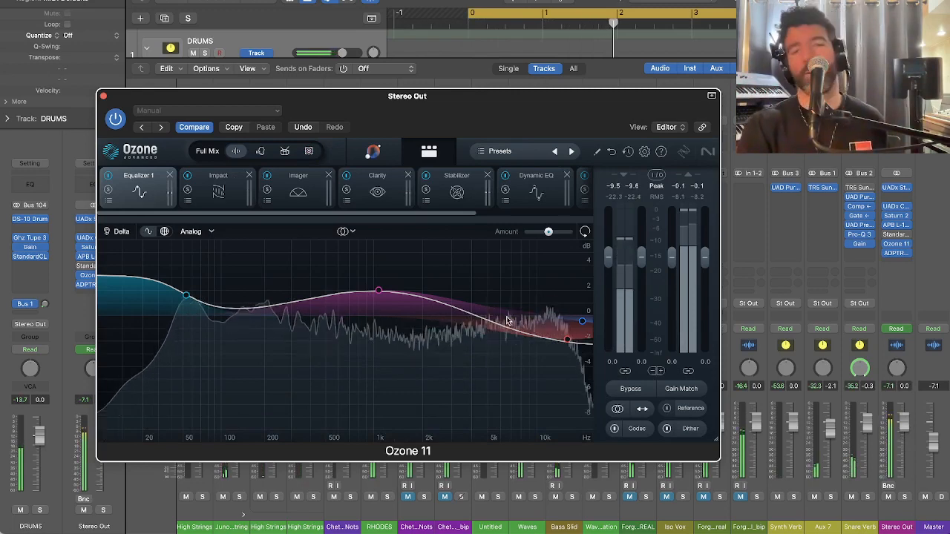
# Open Ozone 11's Impact module and listen to the mix with its lowest band soloed
pyautogui.click(211, 184)
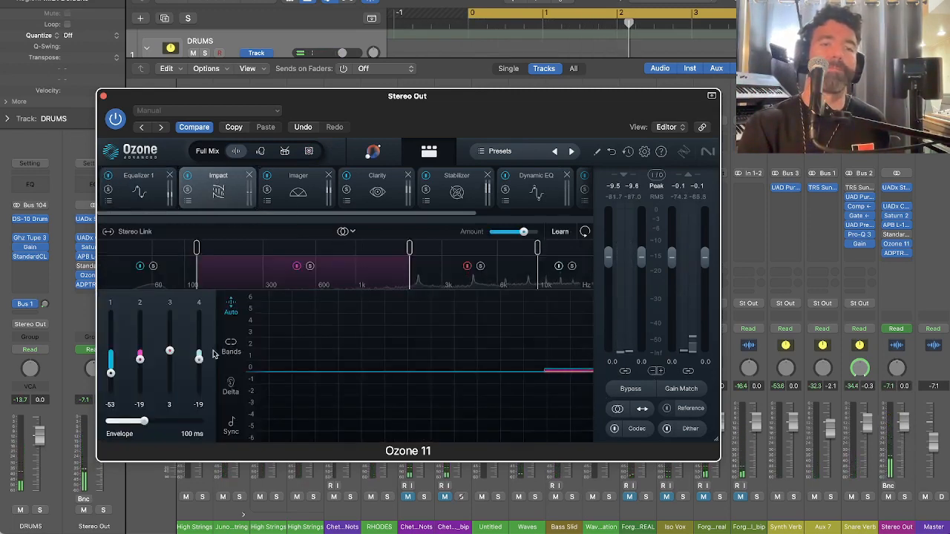
pyautogui.press('space')
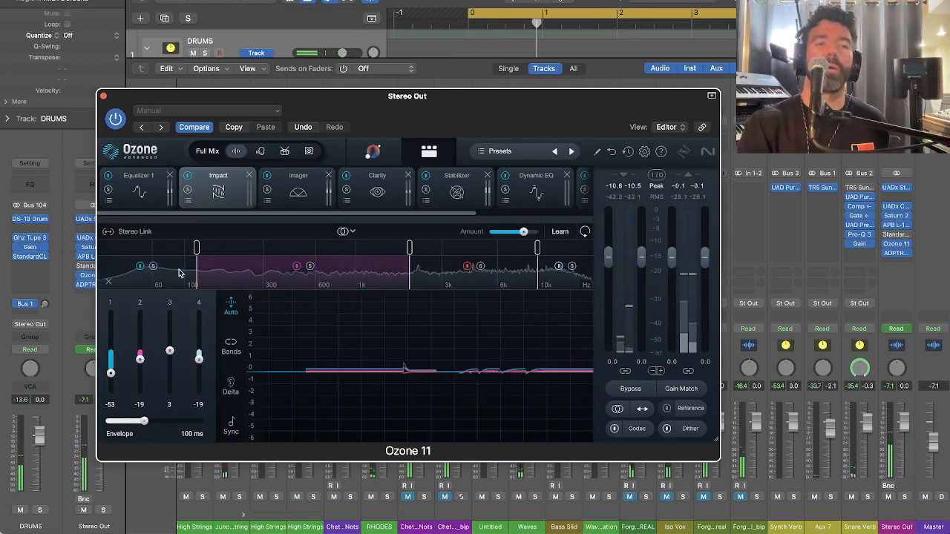
pyautogui.click(153, 267)
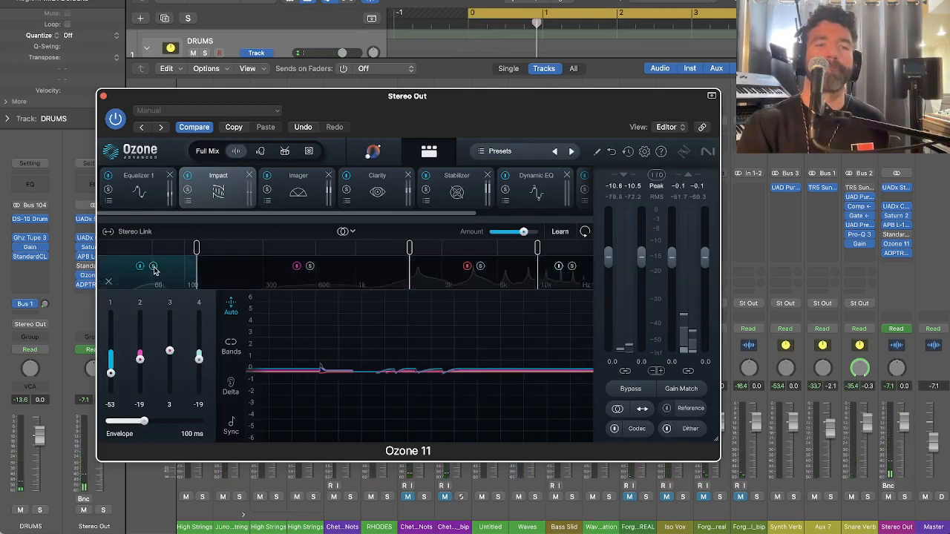
pyautogui.press('space')
pyautogui.press('space')
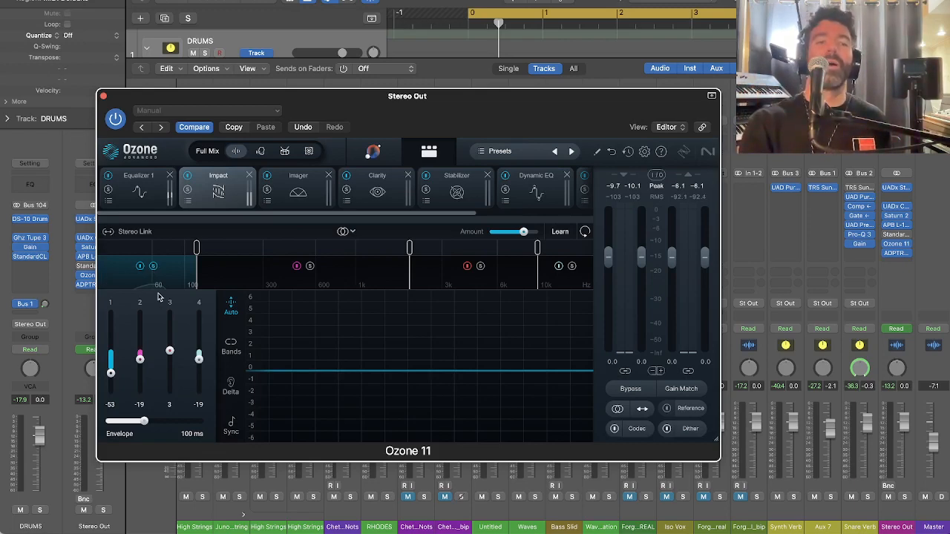
pyautogui.click(154, 266)
pyautogui.press('space')
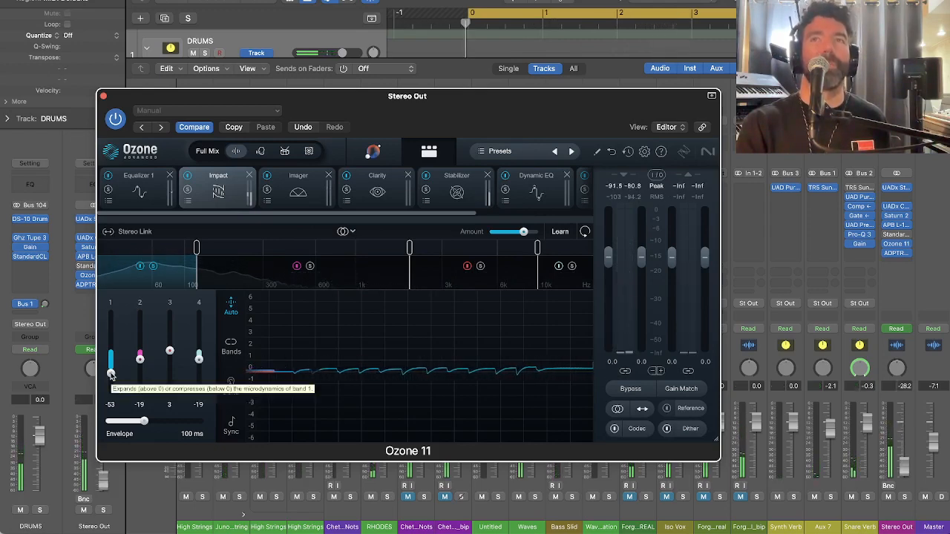
# Try Impact band 1 at amounts such as -33 and -45, undo the changes and reopen the Impact module
pyautogui.moveTo(110, 375); pyautogui.dragTo(112, 339)
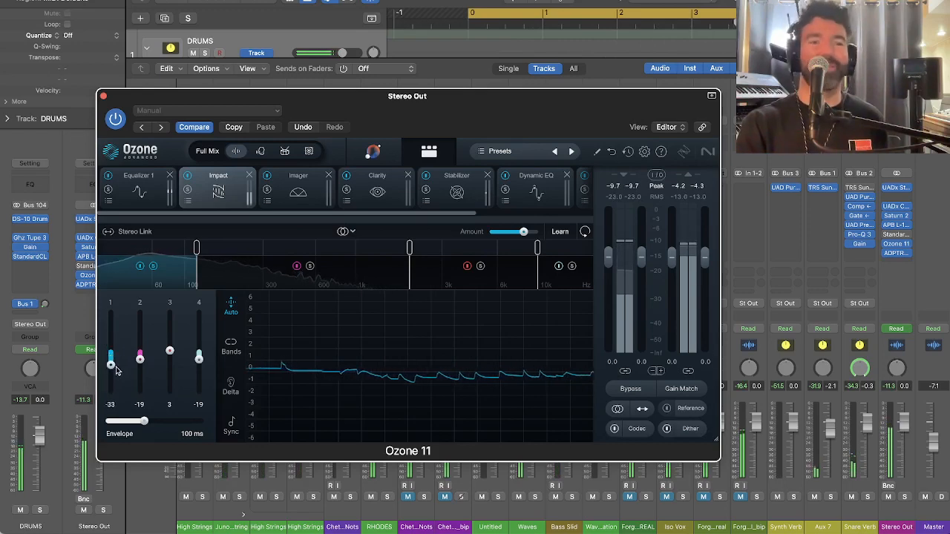
pyautogui.moveTo(117, 373); pyautogui.dragTo(116, 372)
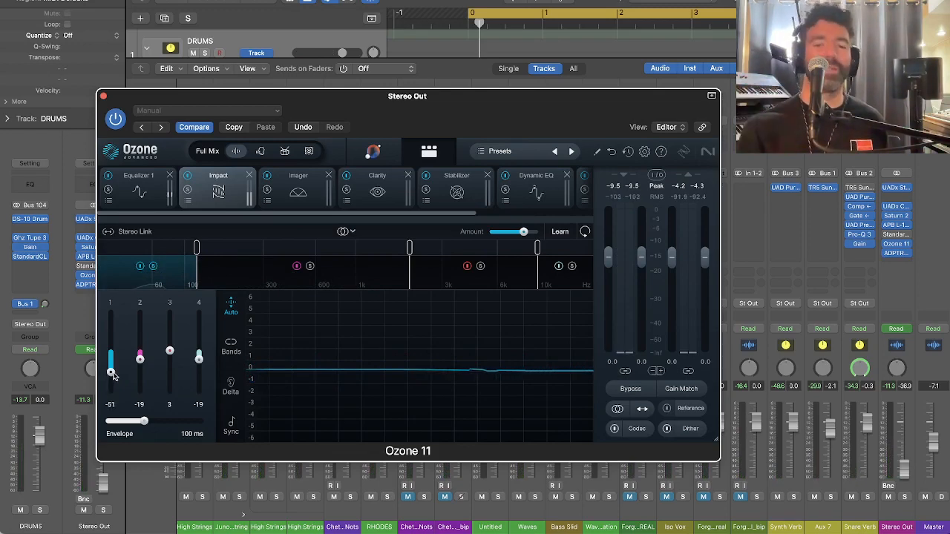
pyautogui.press('space')
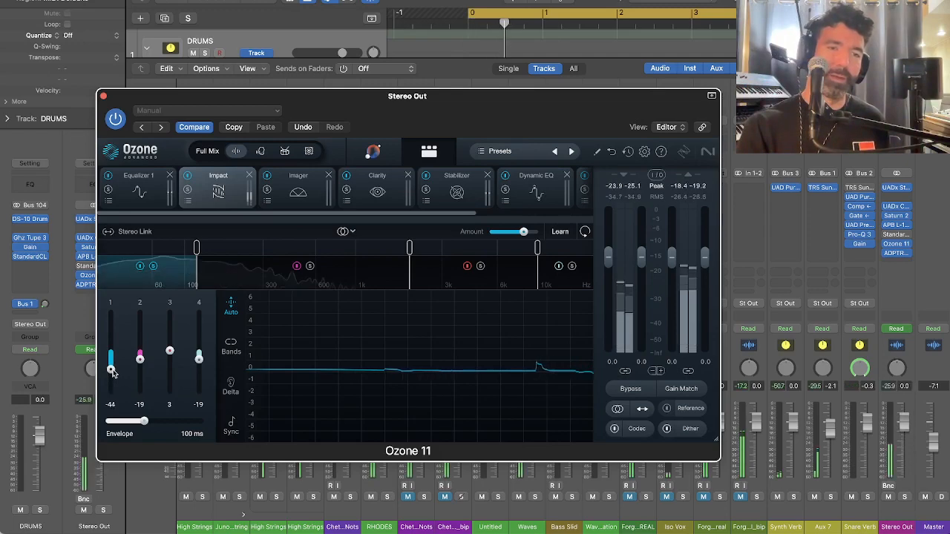
pyautogui.moveTo(113, 374); pyautogui.dragTo(111, 373)
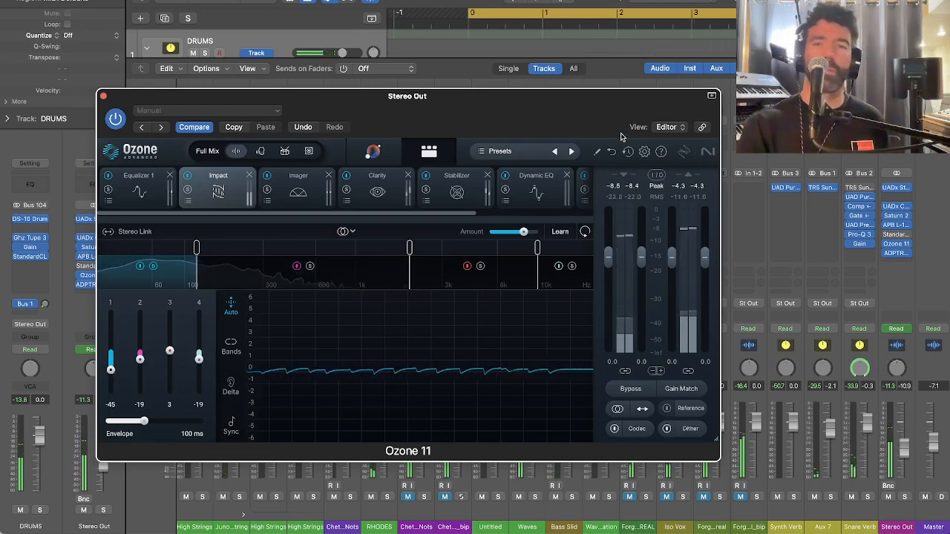
pyautogui.click(613, 155)
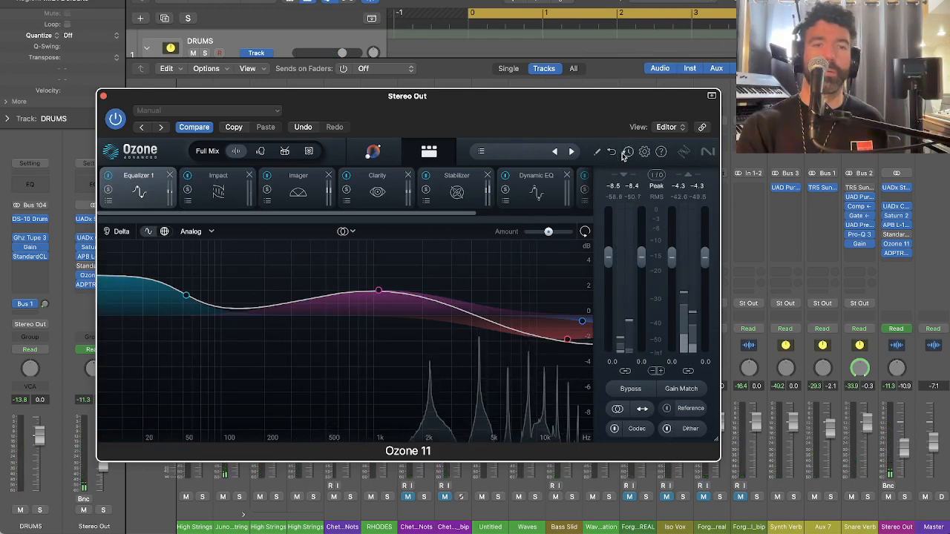
pyautogui.click(219, 186)
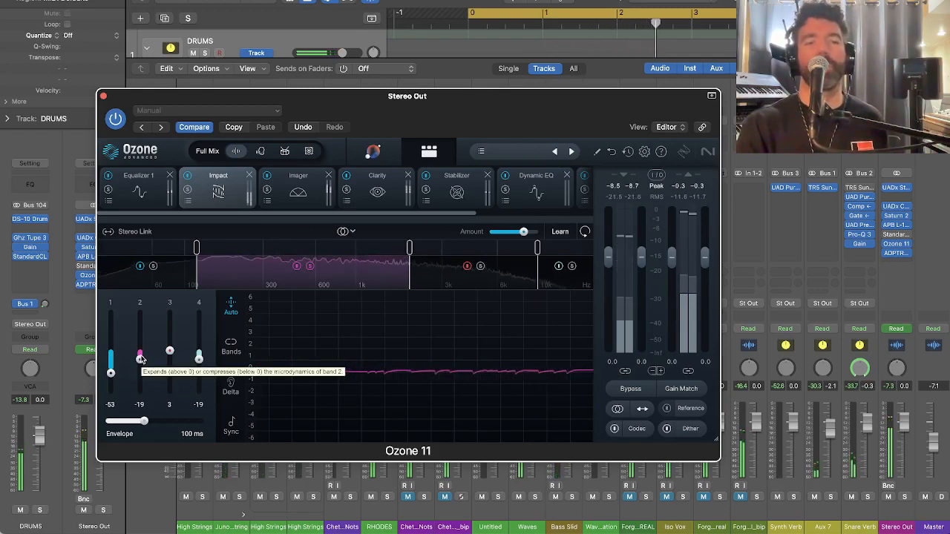
# Try a higher Impact amount on the soloed band 2 and set the band to -22
pyautogui.moveTo(141, 358); pyautogui.dragTo(142, 337)
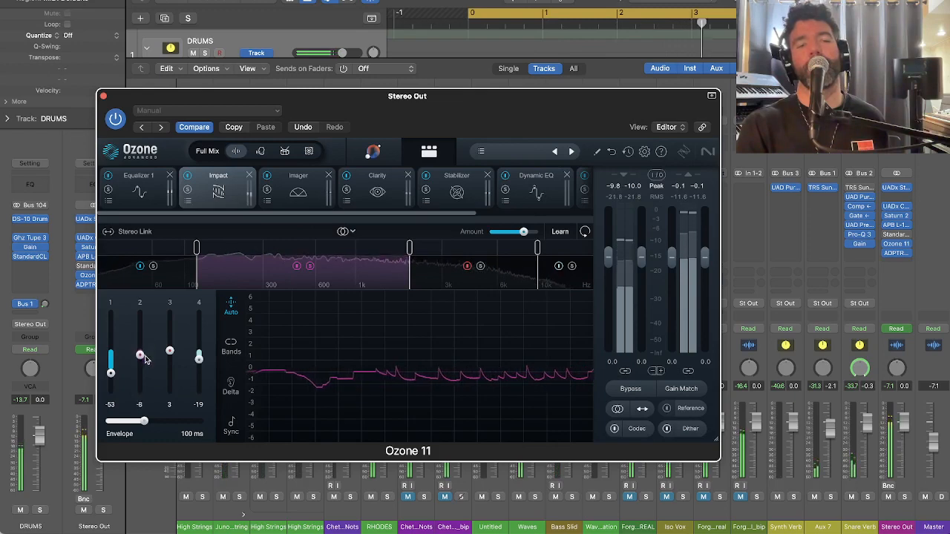
pyautogui.moveTo(145, 362); pyautogui.dragTo(144, 361)
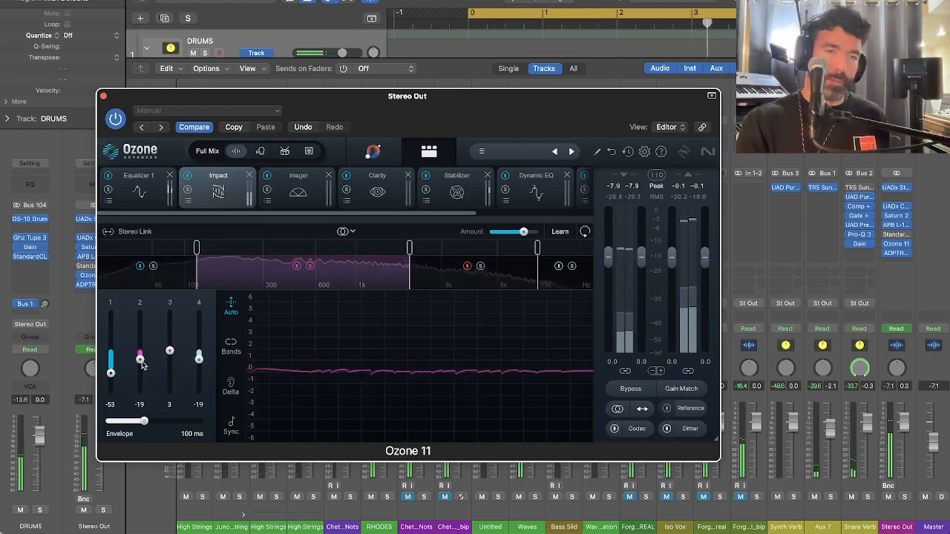
pyautogui.moveTo(141, 358); pyautogui.dragTo(141, 361)
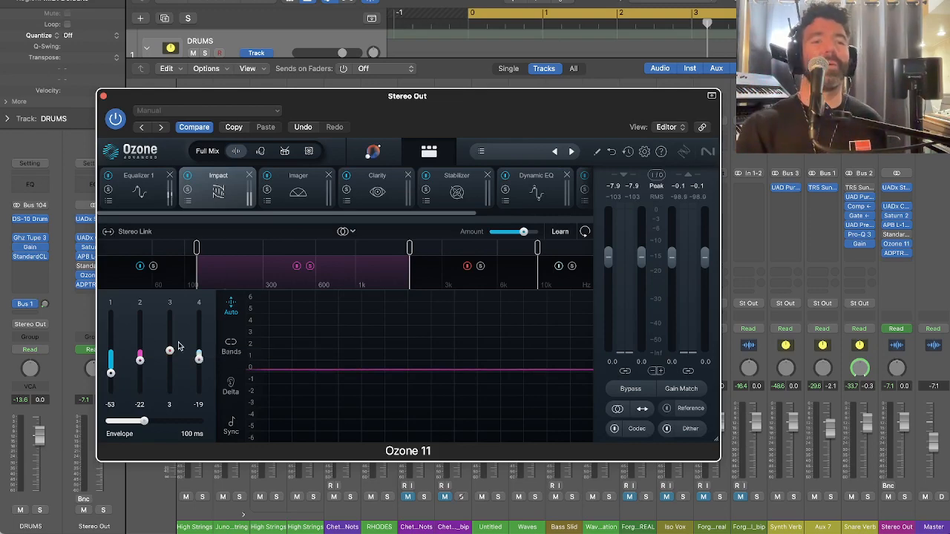
# Try Impact band 4 at 40 and -16 while the mix plays, and undo the changes
pyautogui.press('space')
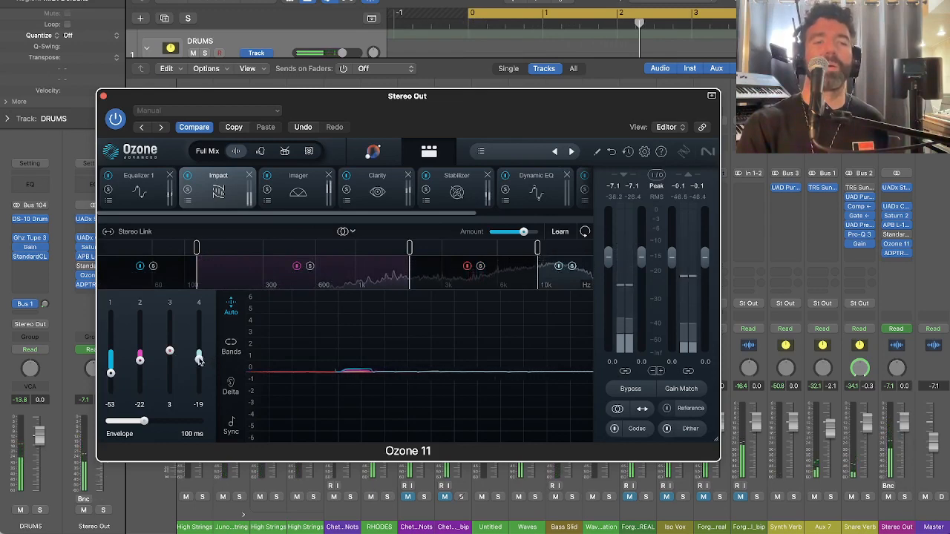
pyautogui.moveTo(199, 360); pyautogui.dragTo(199, 346)
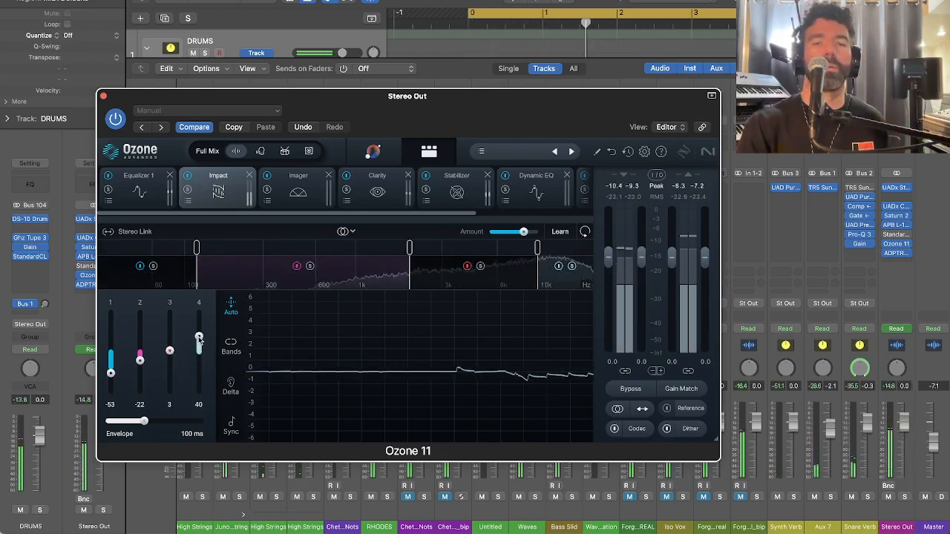
pyautogui.moveTo(199, 339); pyautogui.dragTo(199, 355)
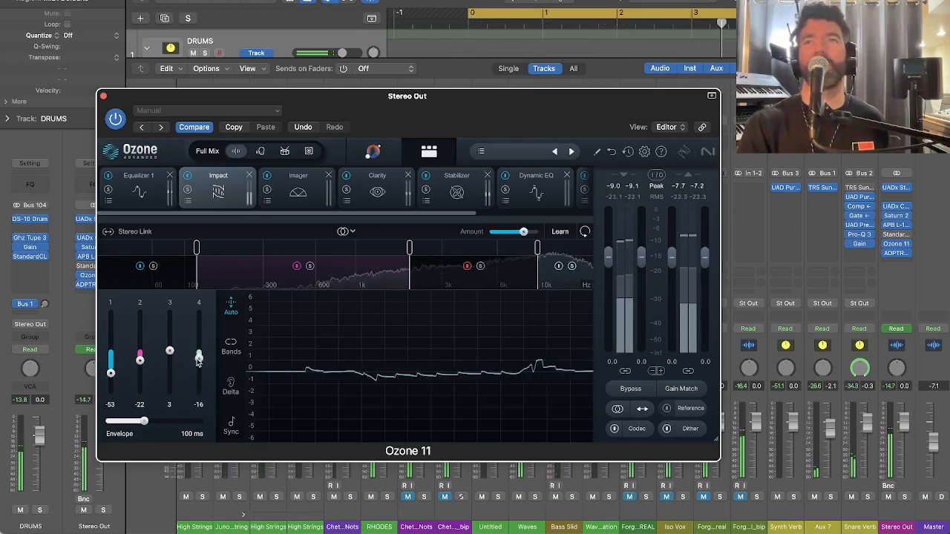
pyautogui.click(611, 154)
pyautogui.click(611, 154)
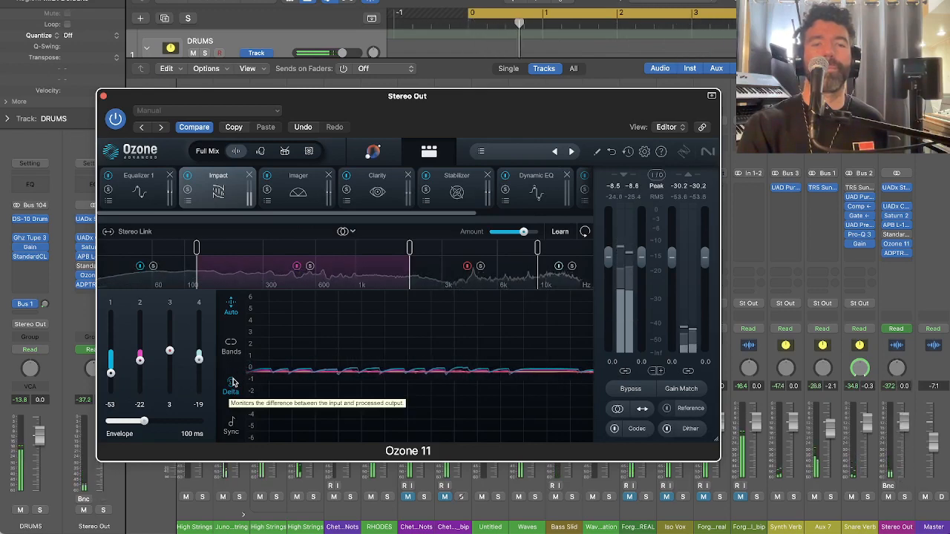
# Listen to the difference made by Impact with Delta, and open the Imager module
pyautogui.click(232, 381)
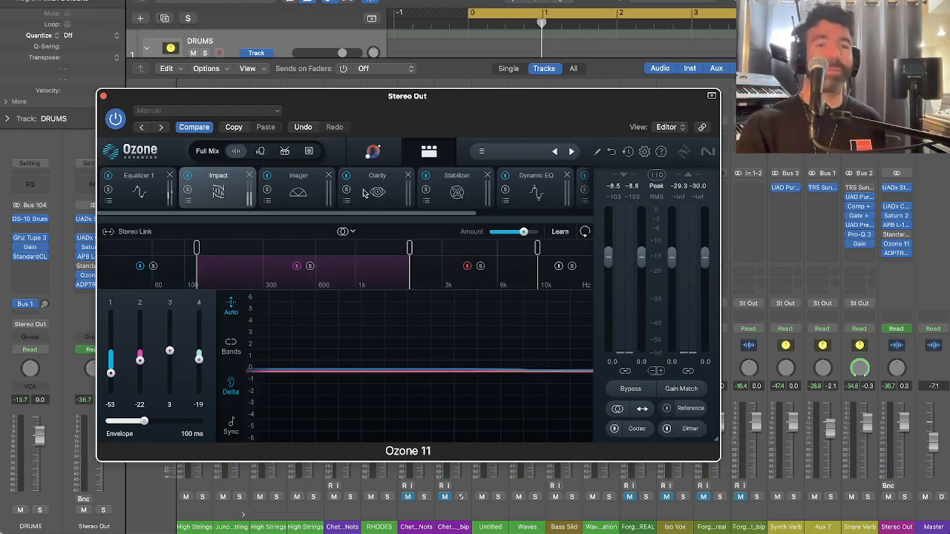
pyautogui.click(301, 187)
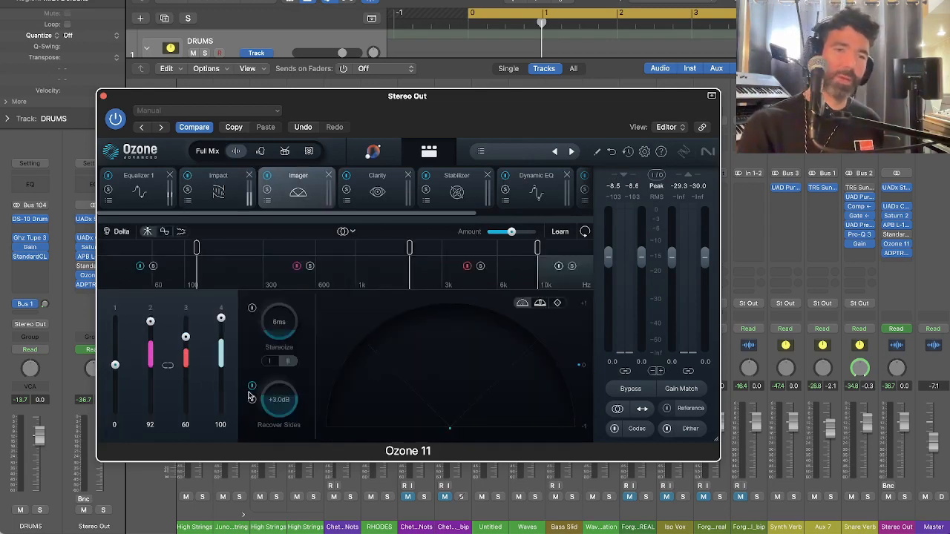
# Play the mix and open Ozone's Clarity module to watch its processing
pyautogui.press('space')
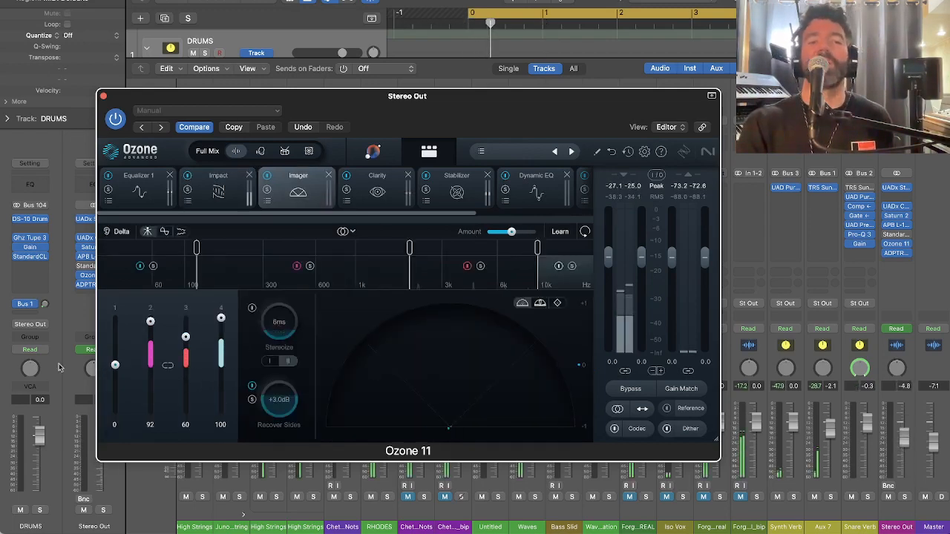
pyautogui.click(377, 187)
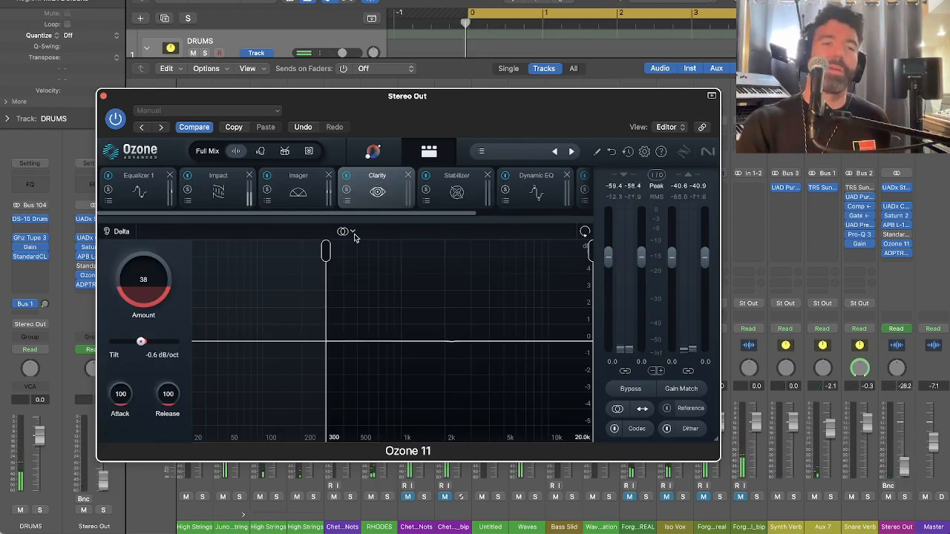
pyautogui.press('space')
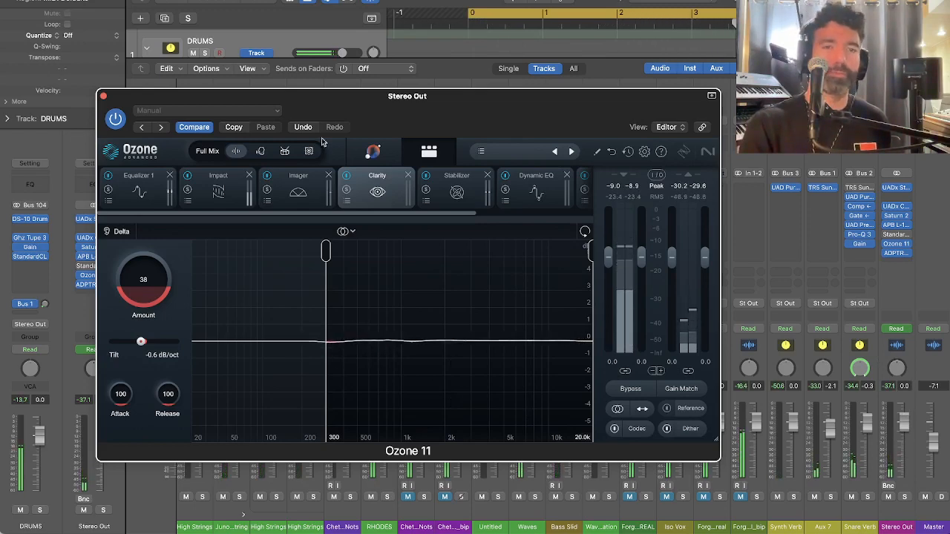
# Go back through the Imager to Impact, switch off its Delta monitoring, and return to the Clarity module
pyautogui.click(295, 181)
pyautogui.click(230, 186)
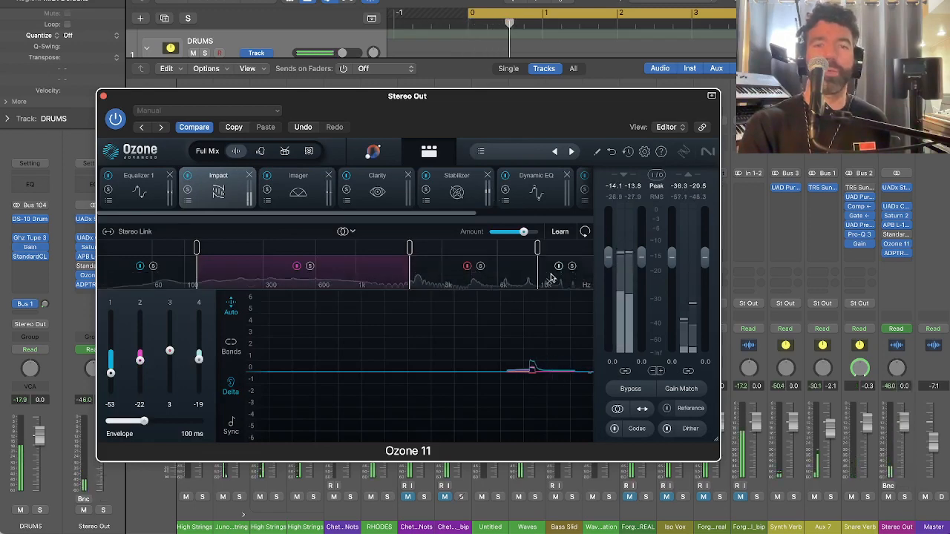
pyautogui.click(293, 178)
pyautogui.click(393, 182)
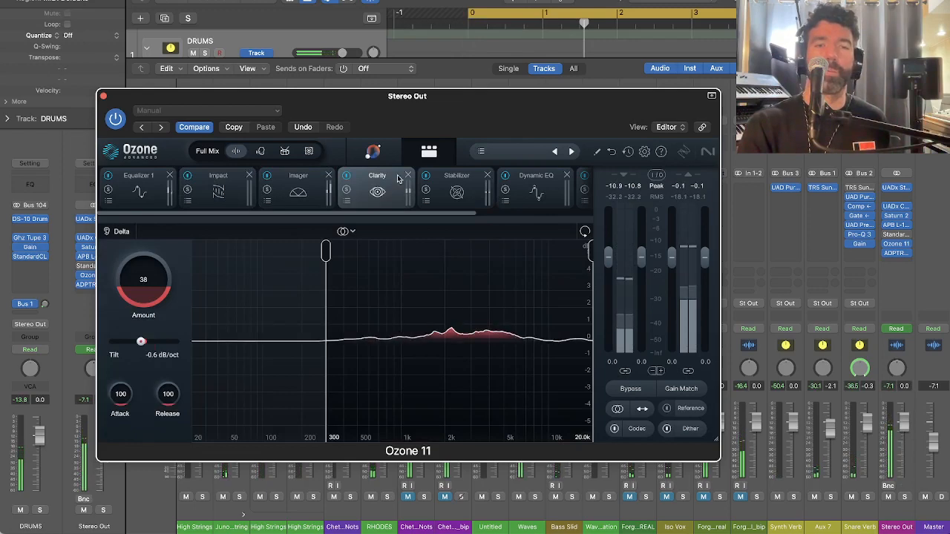
# Compare the Stabilizer, Dynamic EQ and Clarity modules, ending on the Stabilizer's settings
pyautogui.click(456, 186)
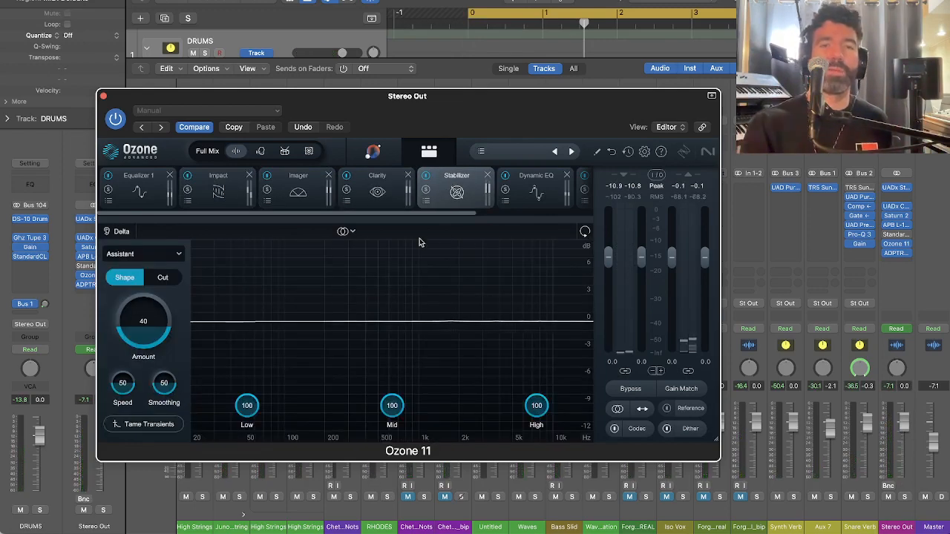
pyautogui.click(533, 182)
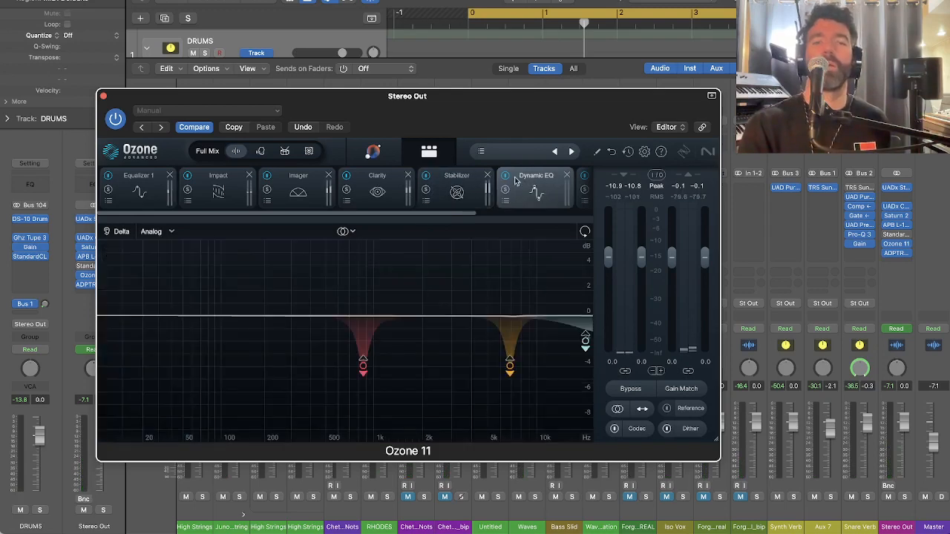
pyautogui.click(450, 182)
pyautogui.click(392, 188)
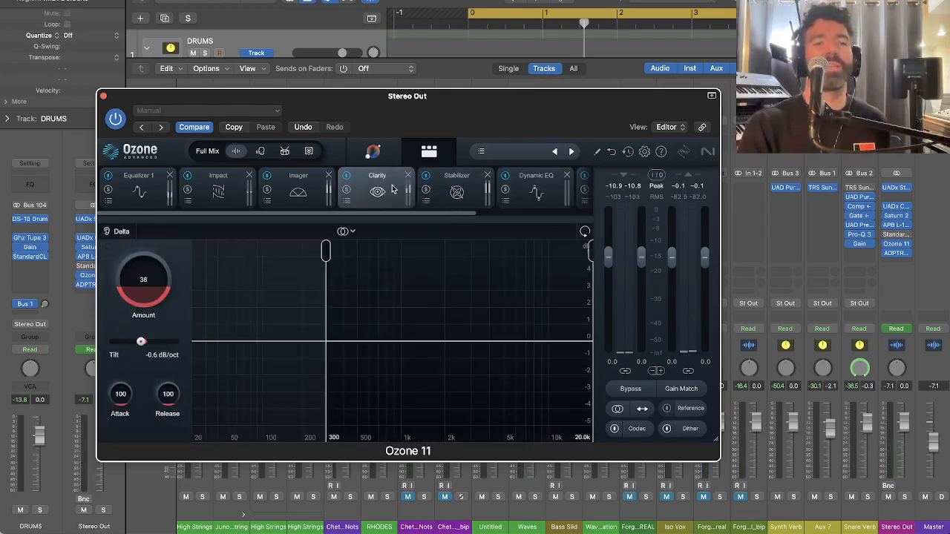
pyautogui.click(451, 184)
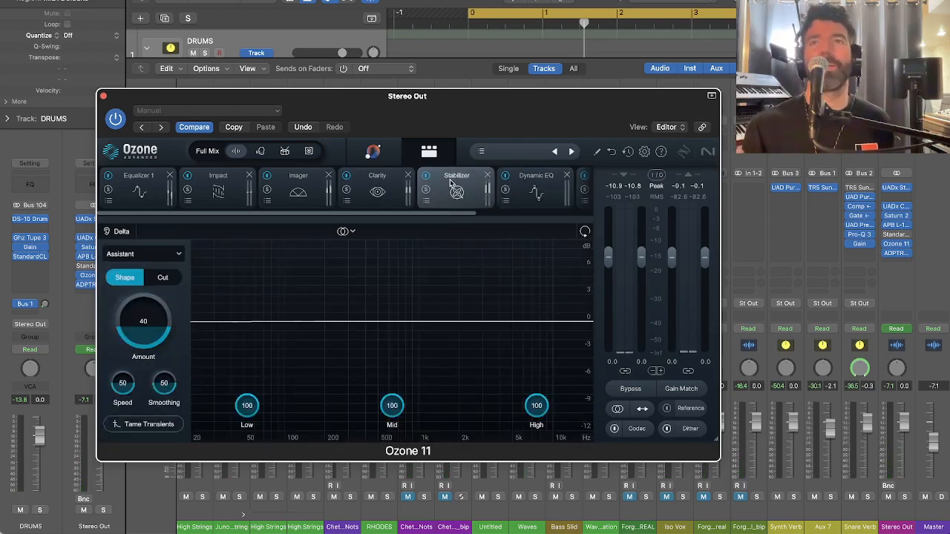
# Examine the Dynamic EQ module's bands and bring the end of the module chain into view
pyautogui.moveTo(475, 128); pyautogui.dragTo(467, 123)
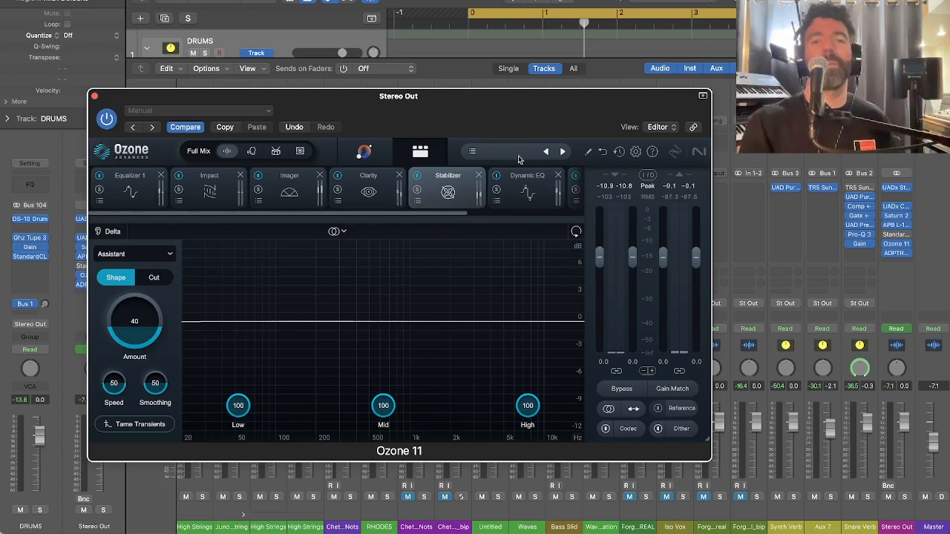
pyautogui.click(520, 178)
pyautogui.hscroll(4, 519, 180)
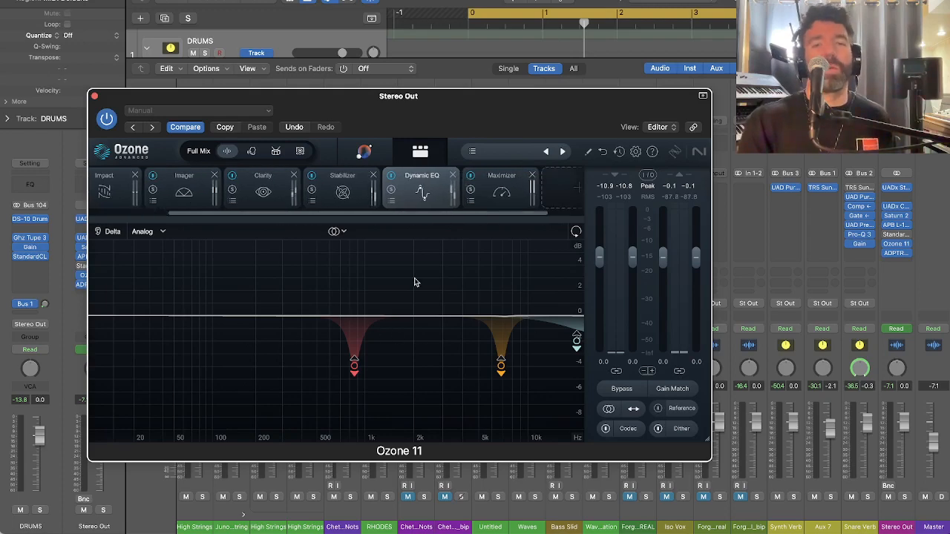
# Open the Maximizer, play the mix through it, and close the Ozone 11 window
pyautogui.click(504, 182)
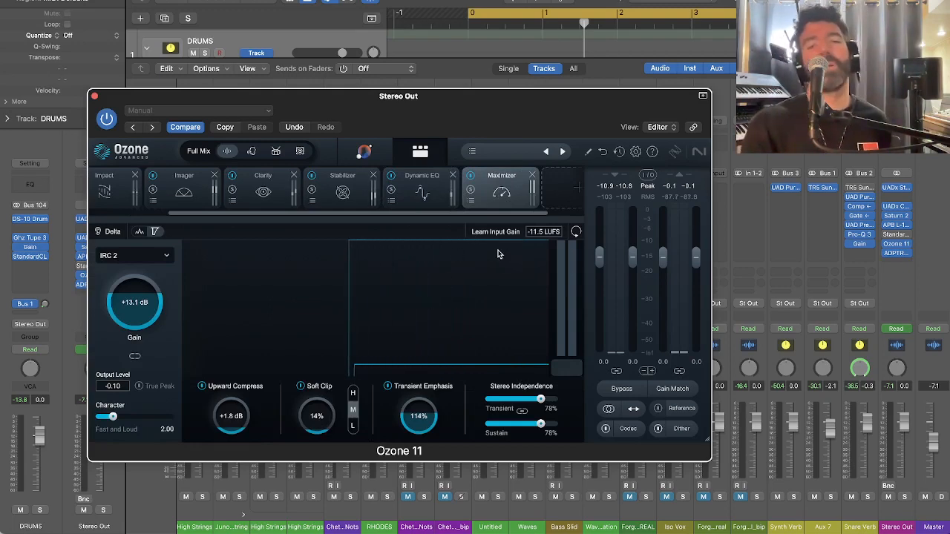
pyautogui.press('space')
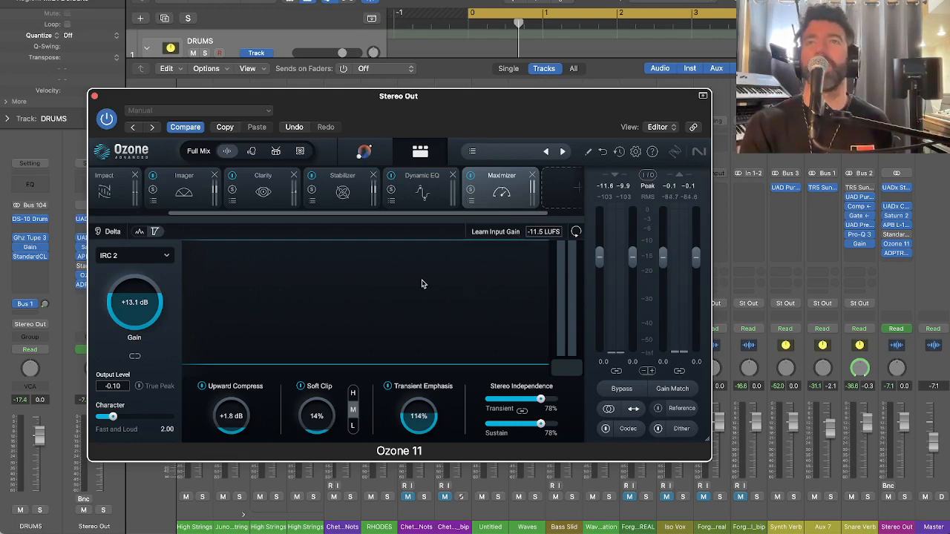
pyautogui.press('space')
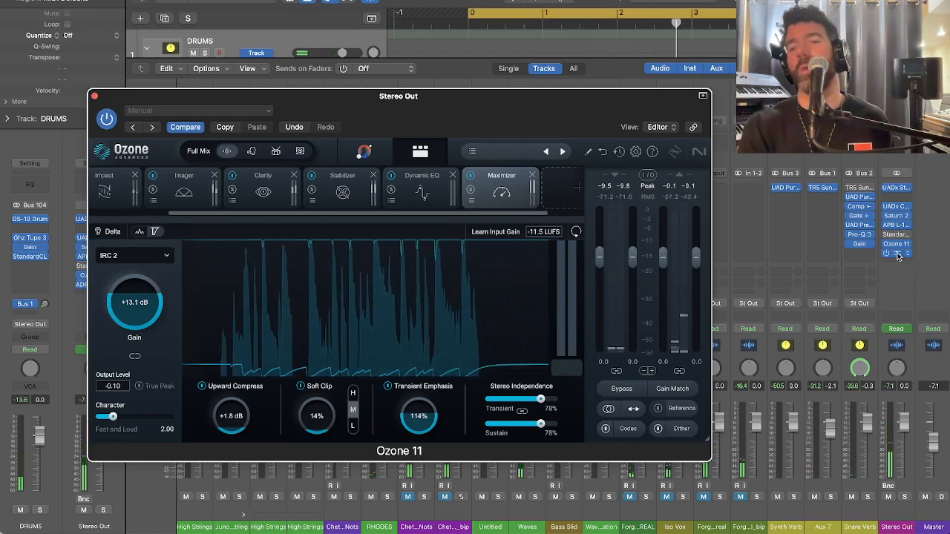
pyautogui.click(95, 96)
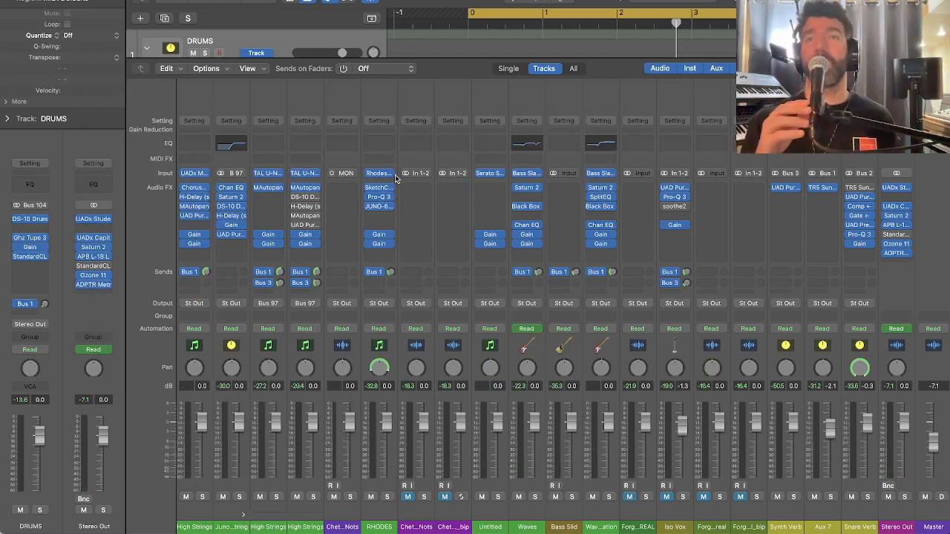